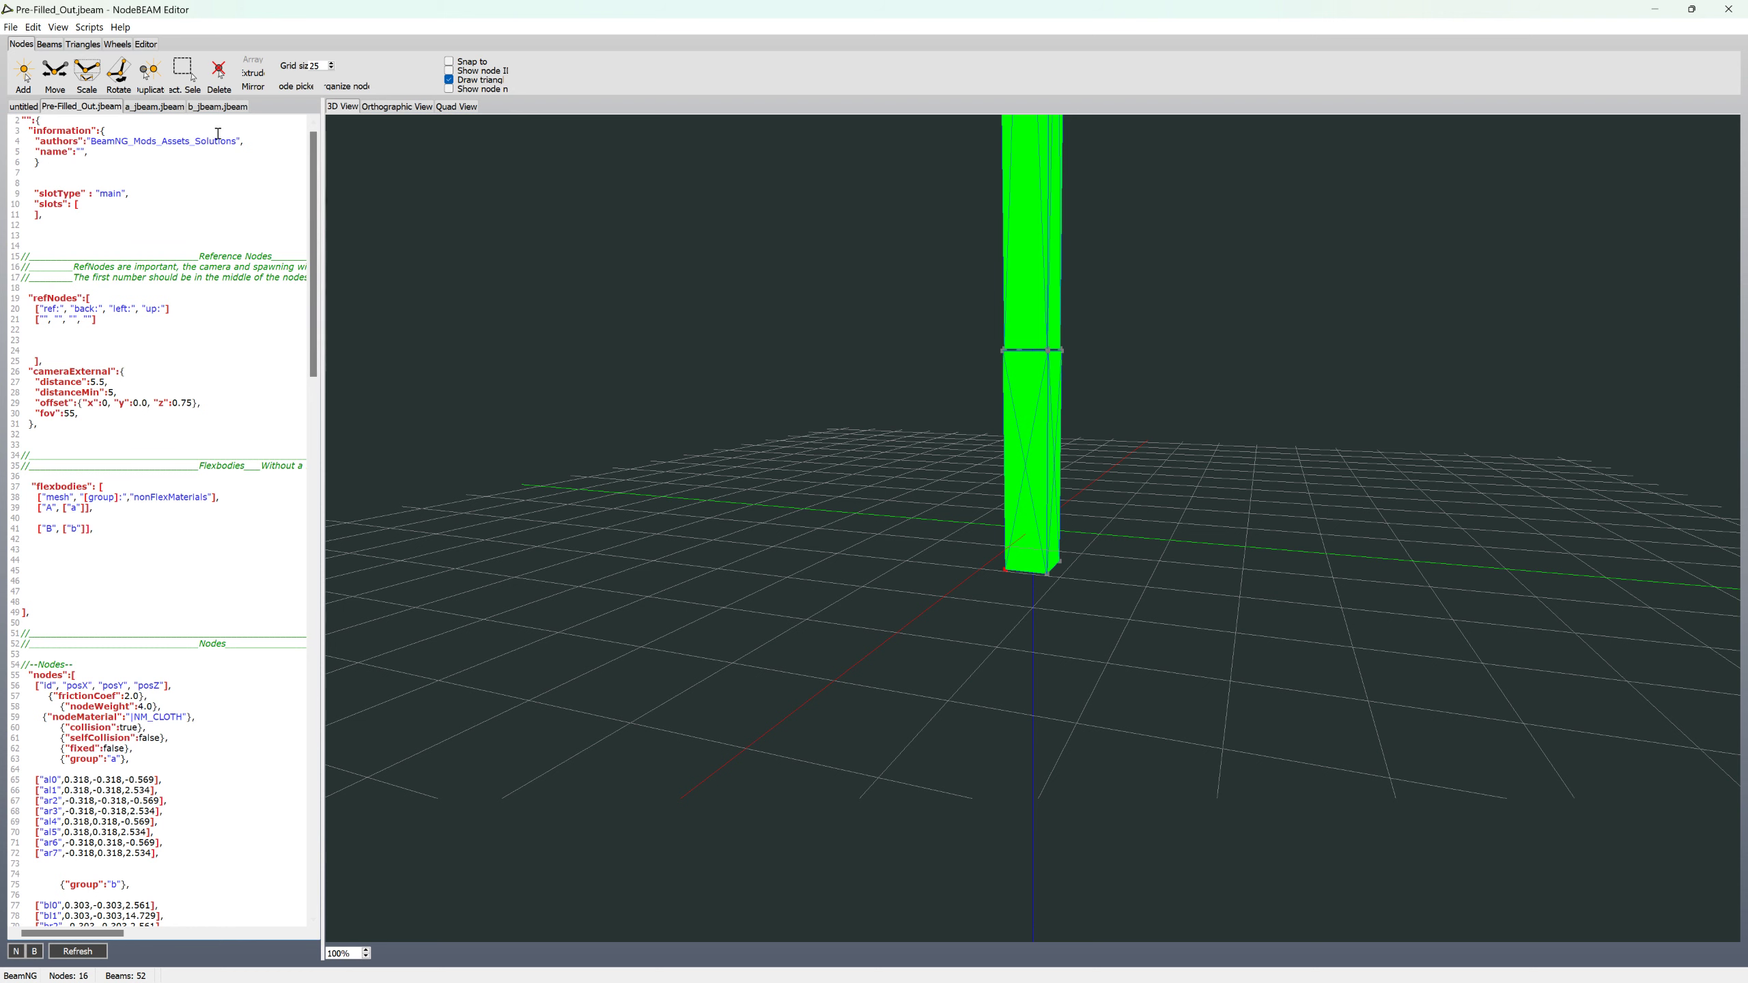
- Close the a_jbeam.jbeam and b_jbeam.jbeam files and refresh the model of Pre-Filled_Out.jbeam
{"action": "left_click", "coordinate": [155, 106]}
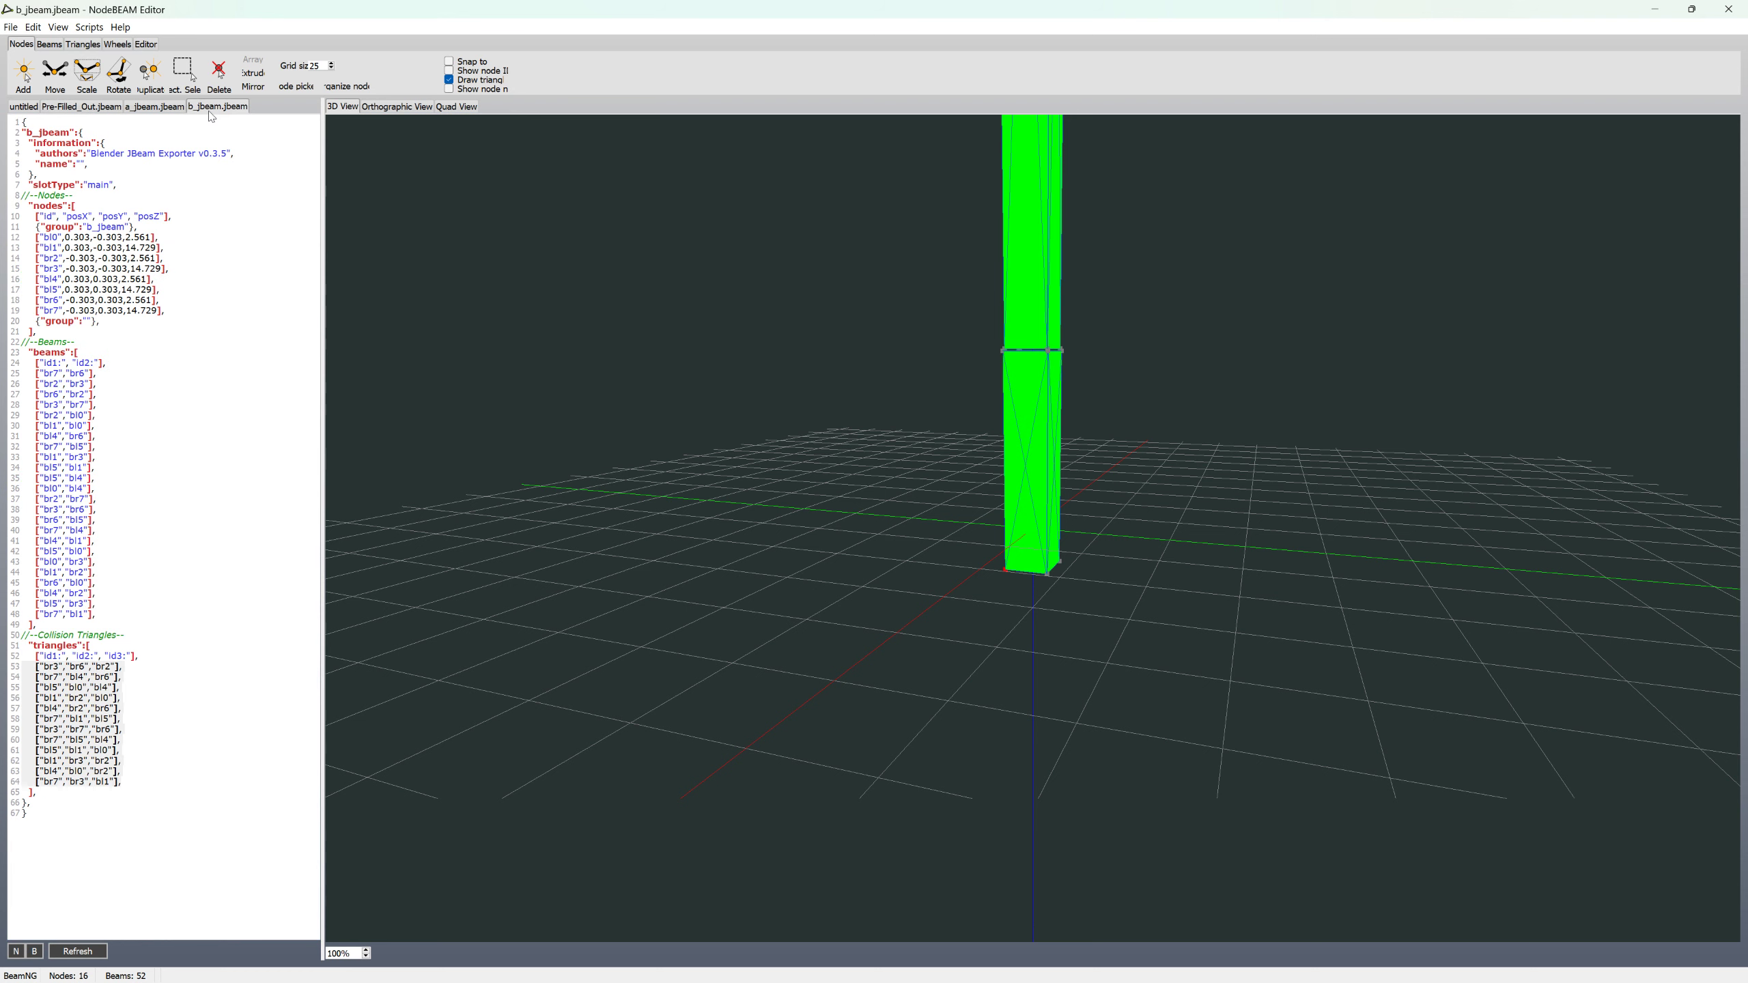
{"action": "left_click", "coordinate": [11, 27]}
{"action": "left_click", "coordinate": [45, 78]}
{"action": "left_click", "coordinate": [11, 27]}
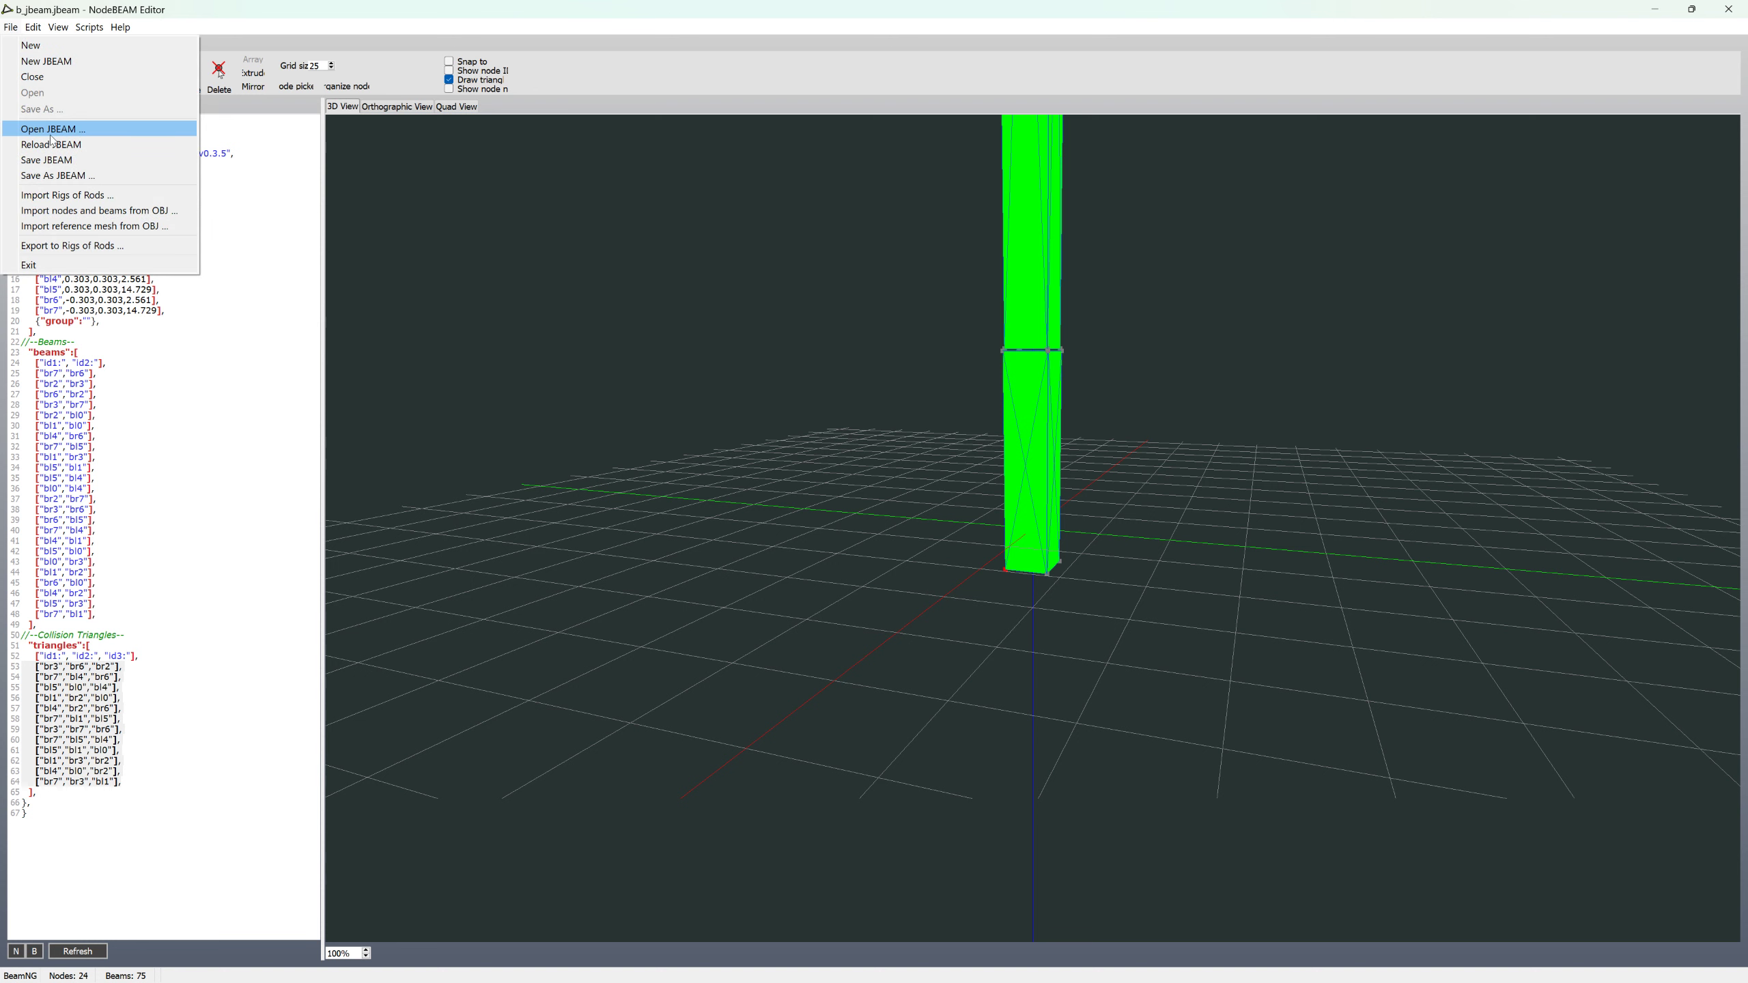
{"action": "left_click", "coordinate": [52, 77]}
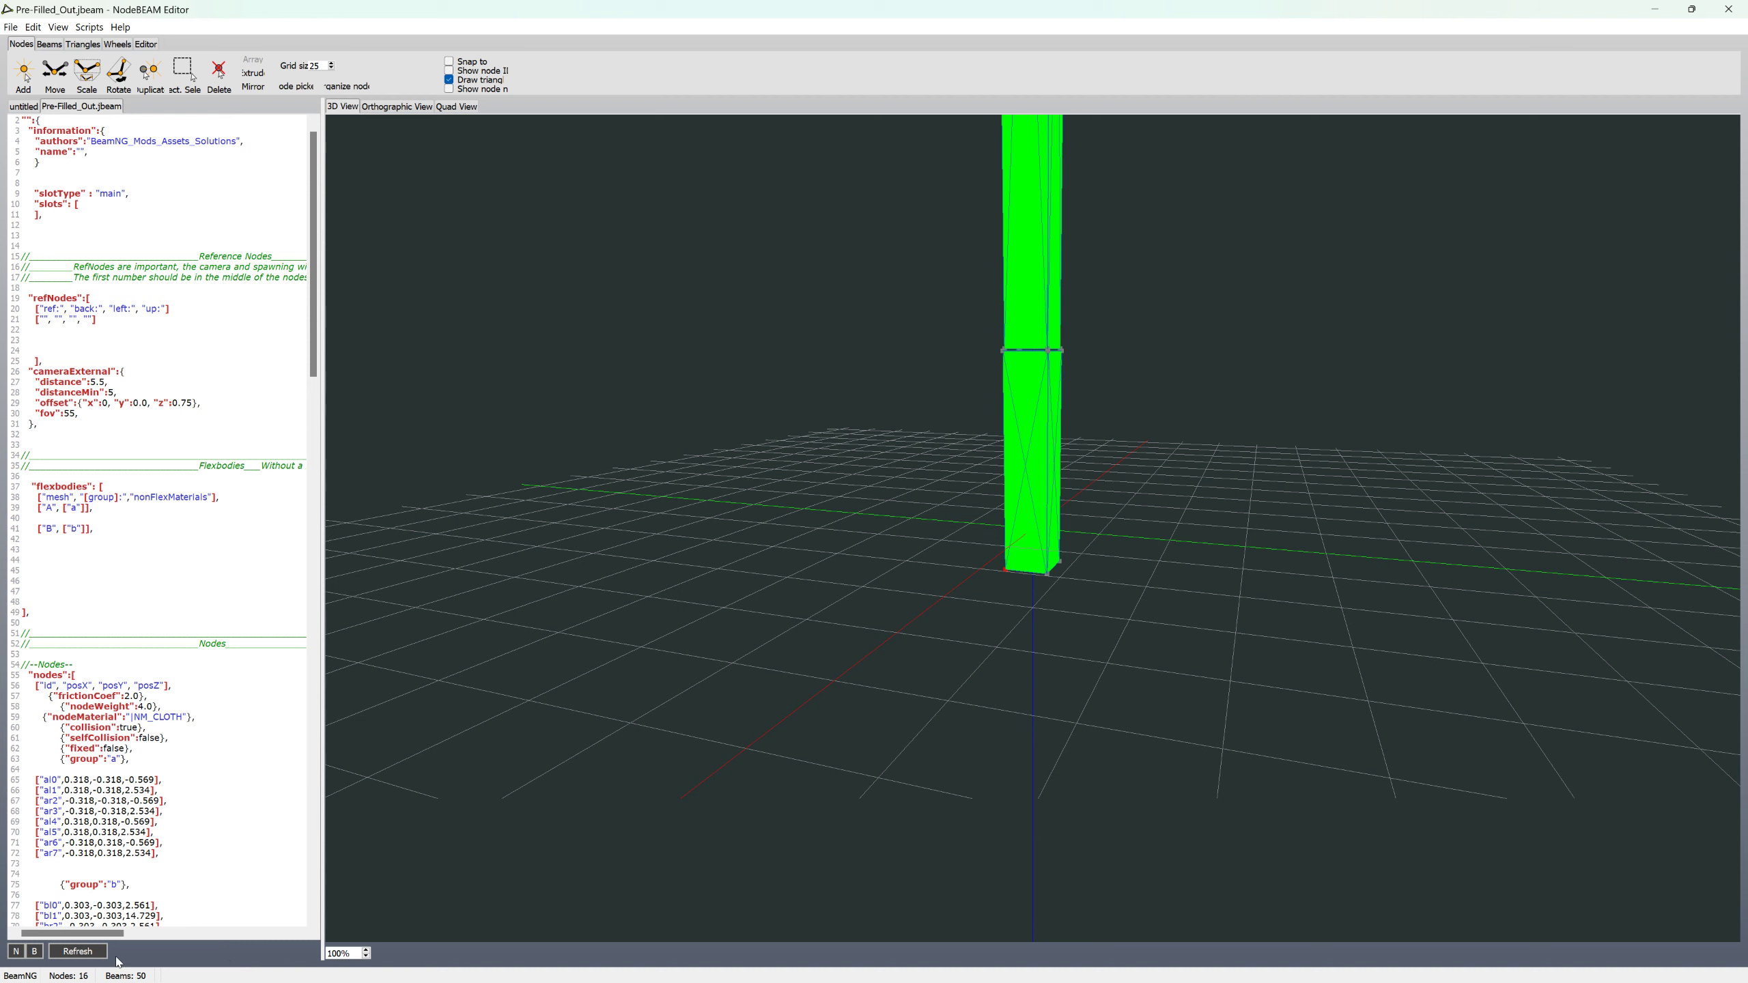
{"action": "left_click", "coordinate": [90, 955]}
{"action": "scroll", "coordinate": [1108, 567], "scroll_direction": "up", "scroll_amount": 5}
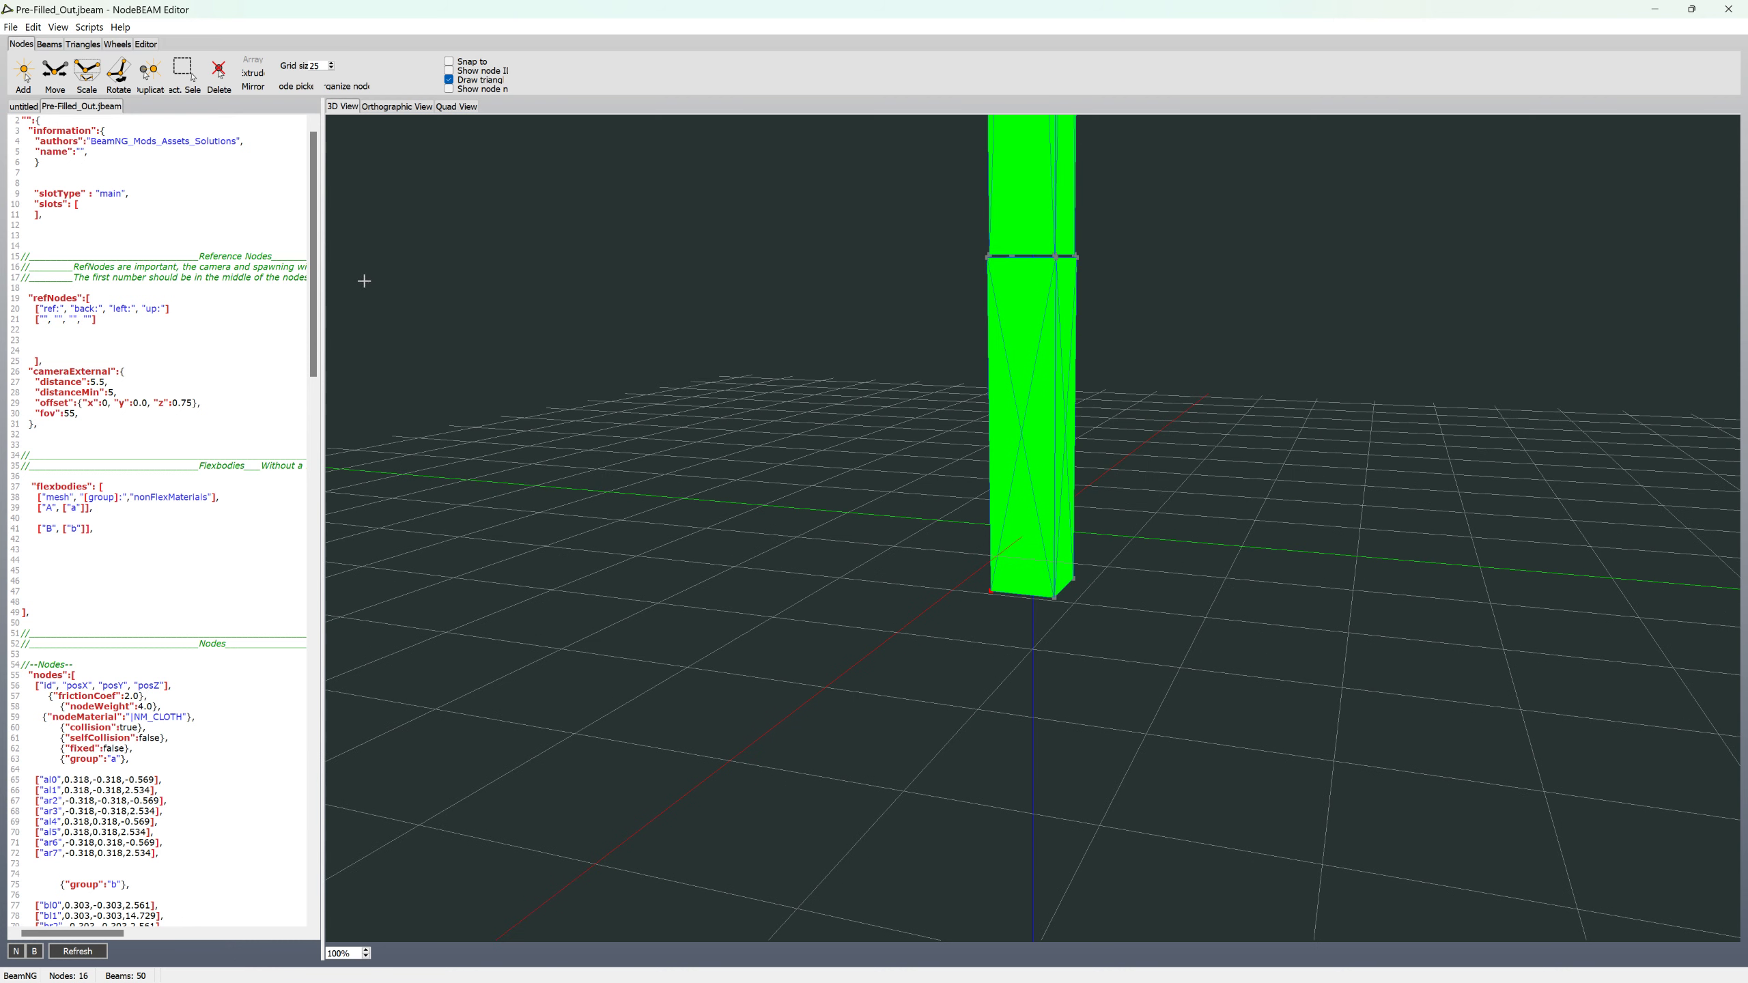
- Open Toilet.jbeam from the desktop in Notepad++ and copy its three-line Holds_Thing break group header, including the empty breakGroup and breakGroupType 0 lines
{"action": "left_click_drag", "start_coordinate": [318, 261], "coordinate": [300, 777]}
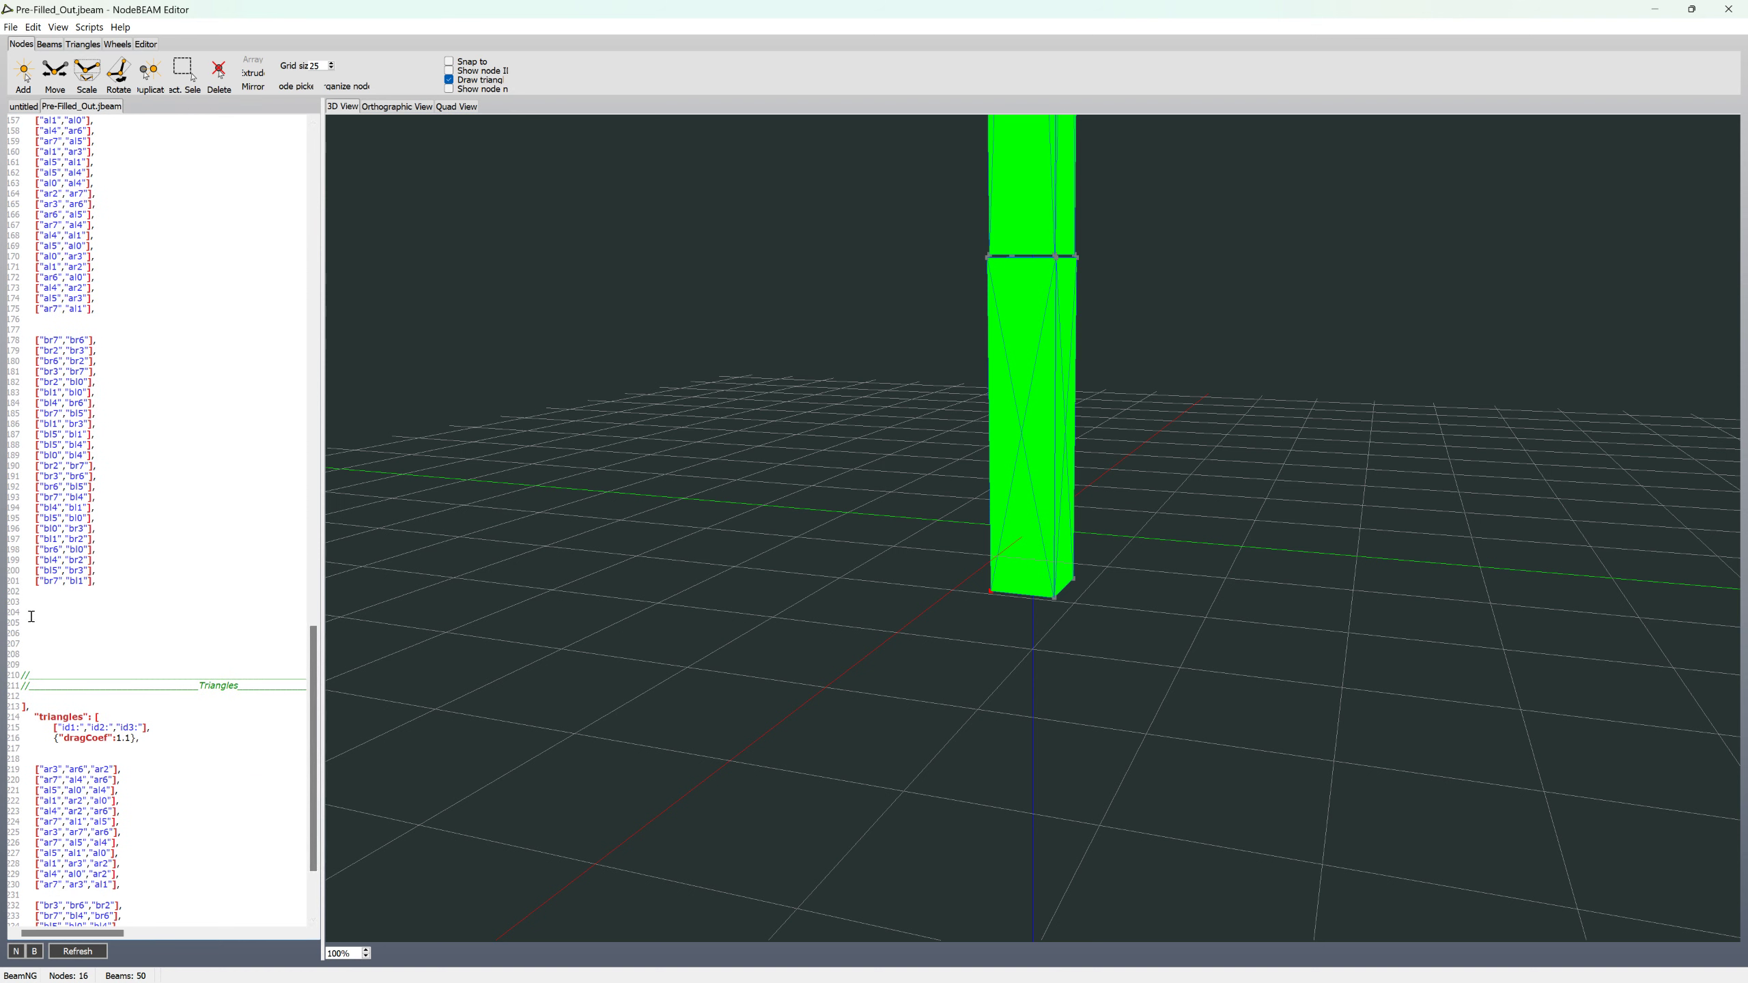
{"action": "left_click_drag", "start_coordinate": [31, 615], "coordinate": [36, 623]}
{"action": "left_click_drag", "start_coordinate": [1450, 8], "coordinate": [1397, 139]}
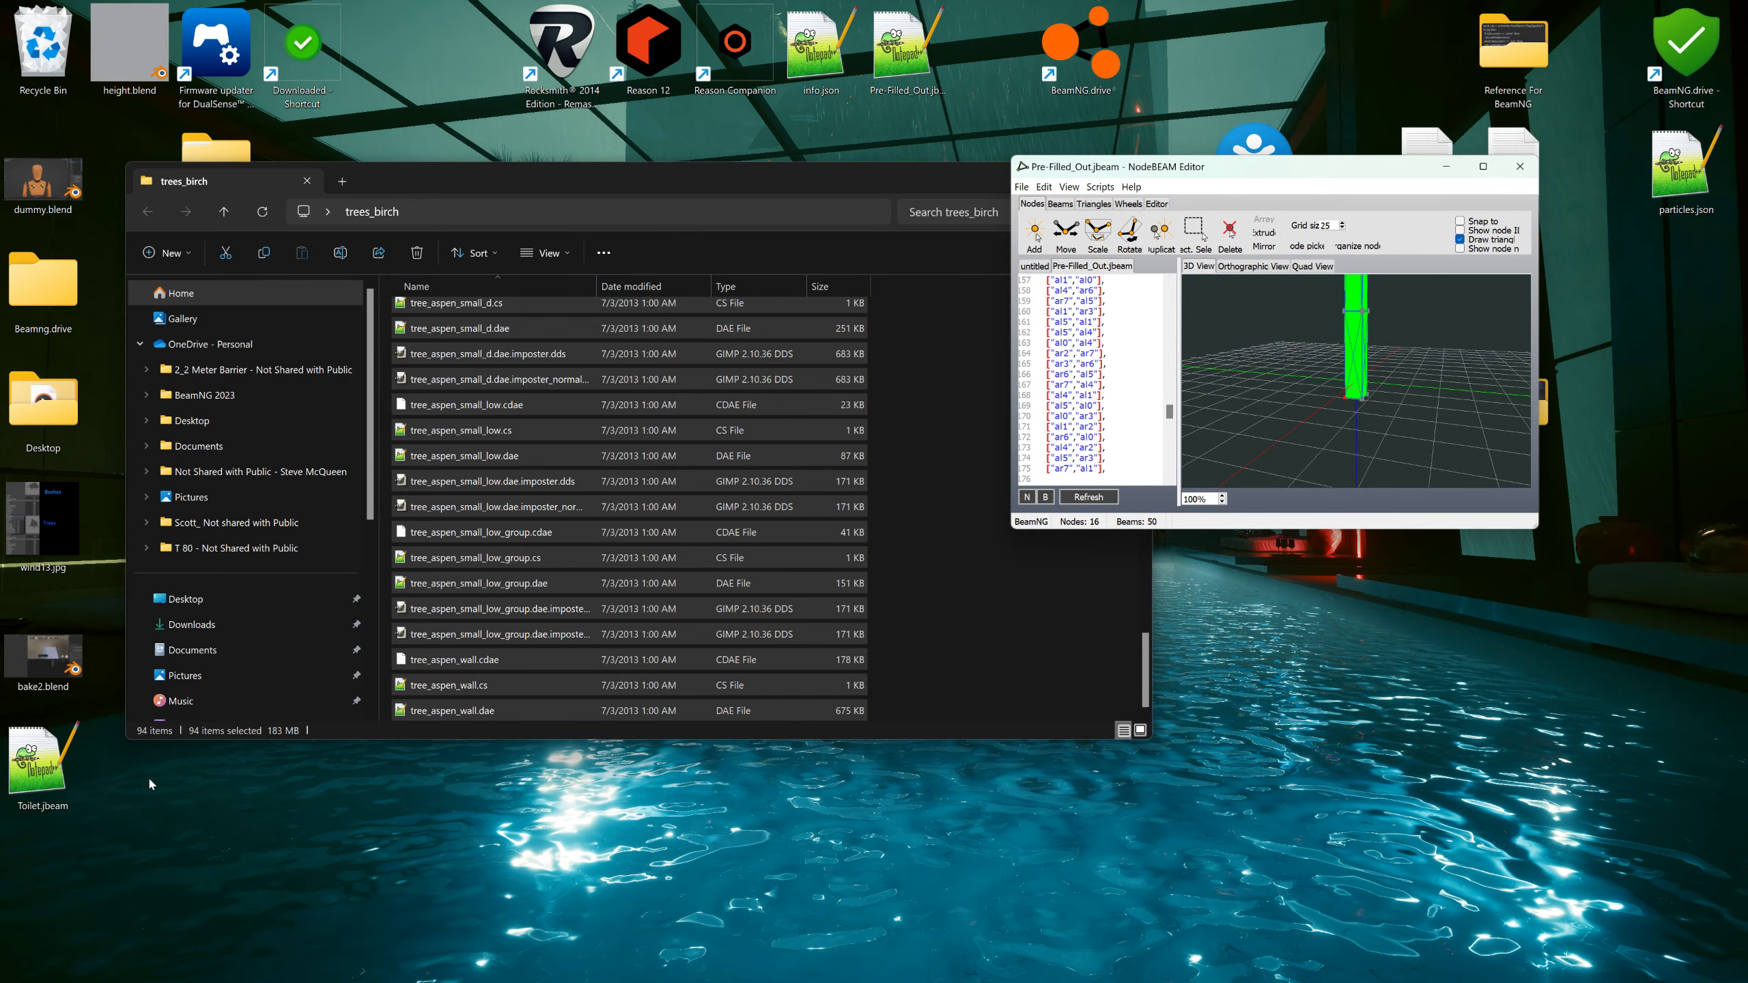
{"action": "double_click", "coordinate": [70, 725]}
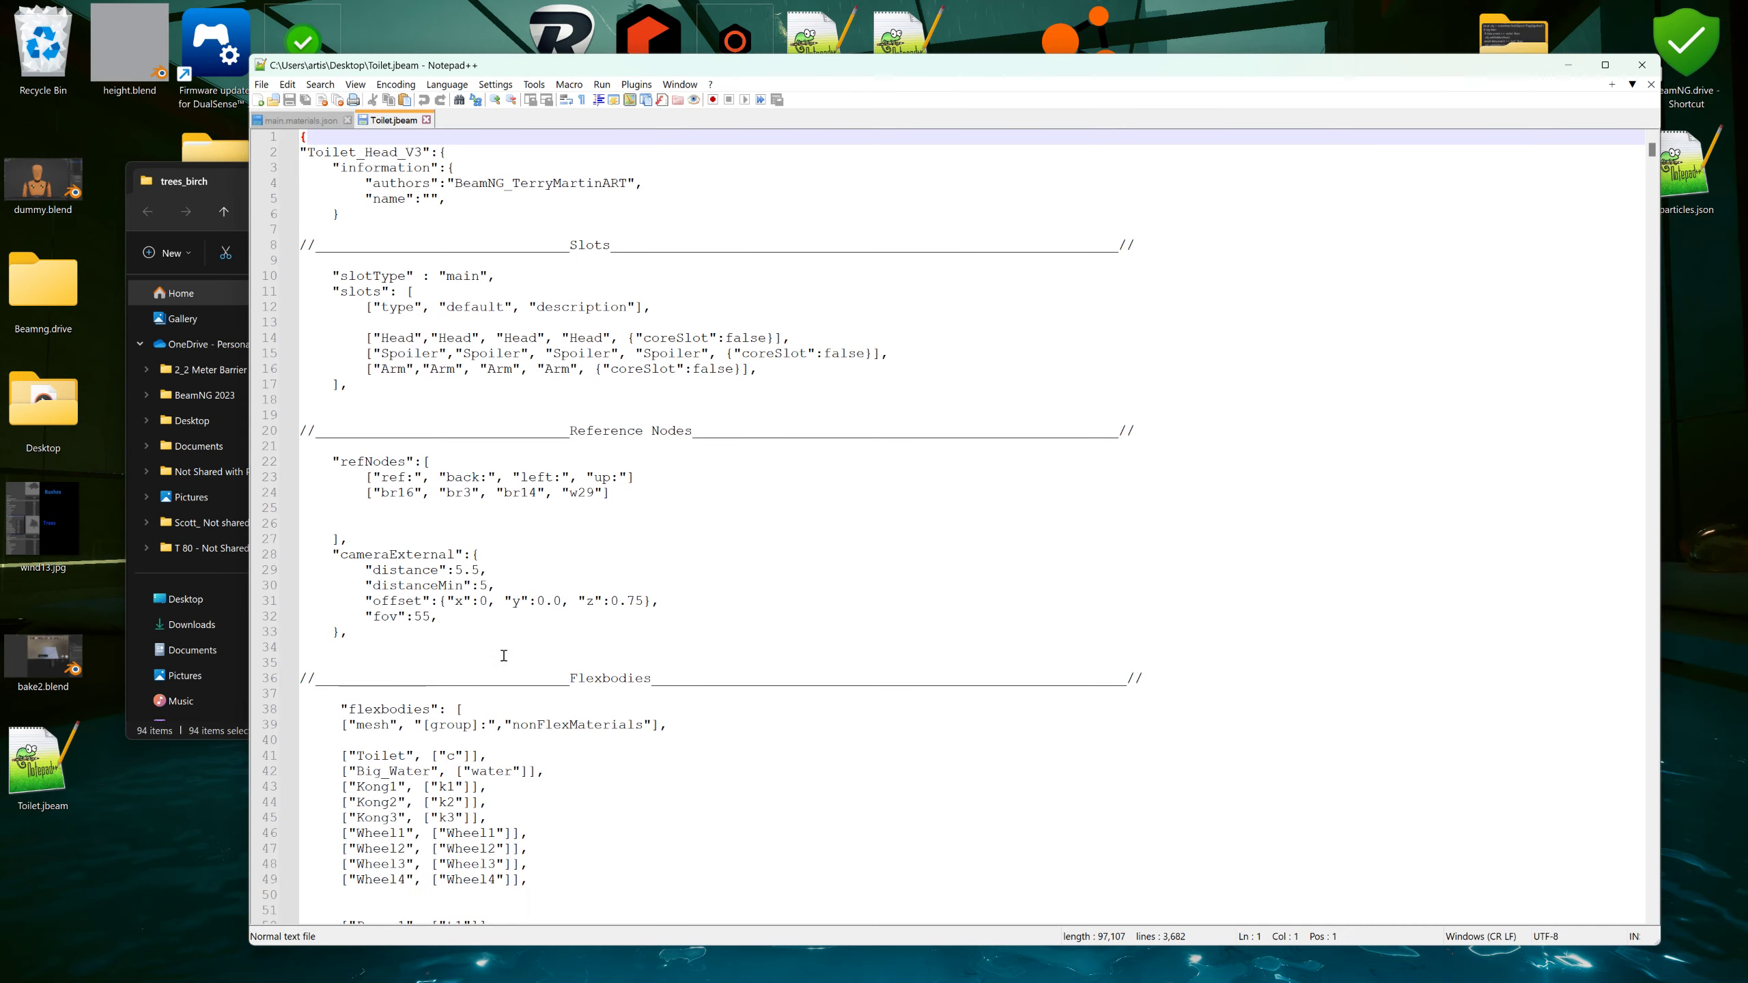
{"action": "scroll", "coordinate": [643, 613], "scroll_direction": "down", "scroll_amount": 17}
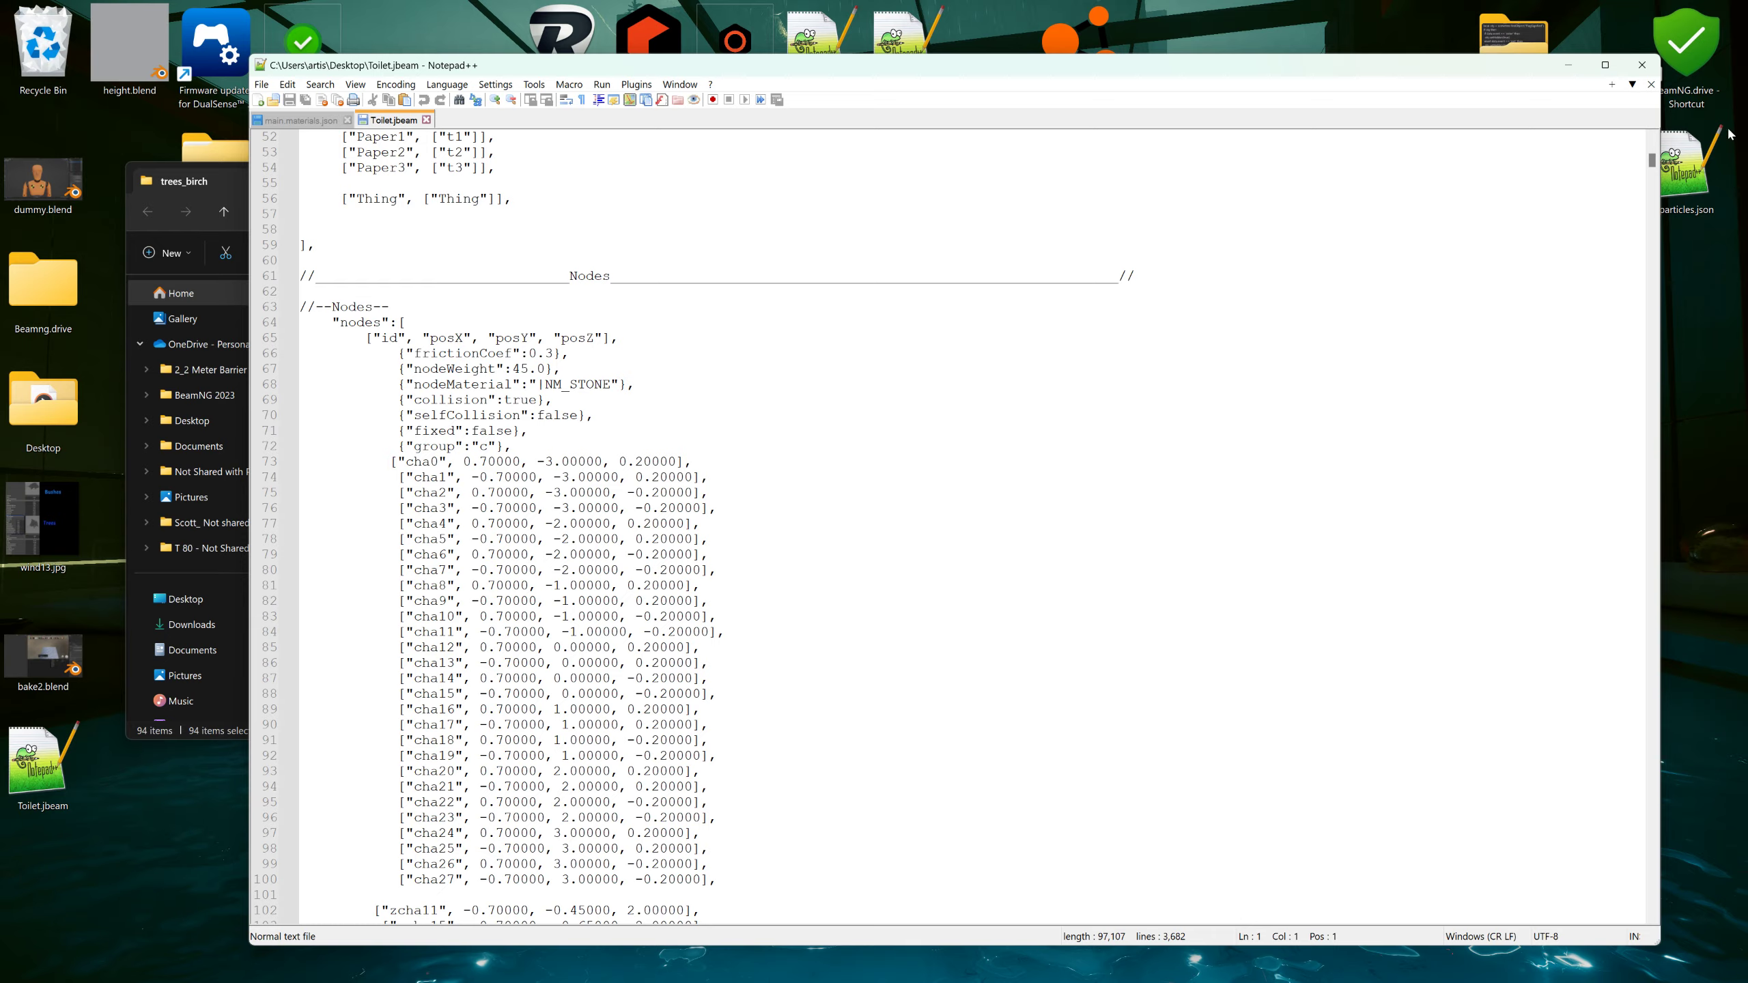
{"action": "left_click_drag", "start_coordinate": [1652, 161], "coordinate": [1544, 552]}
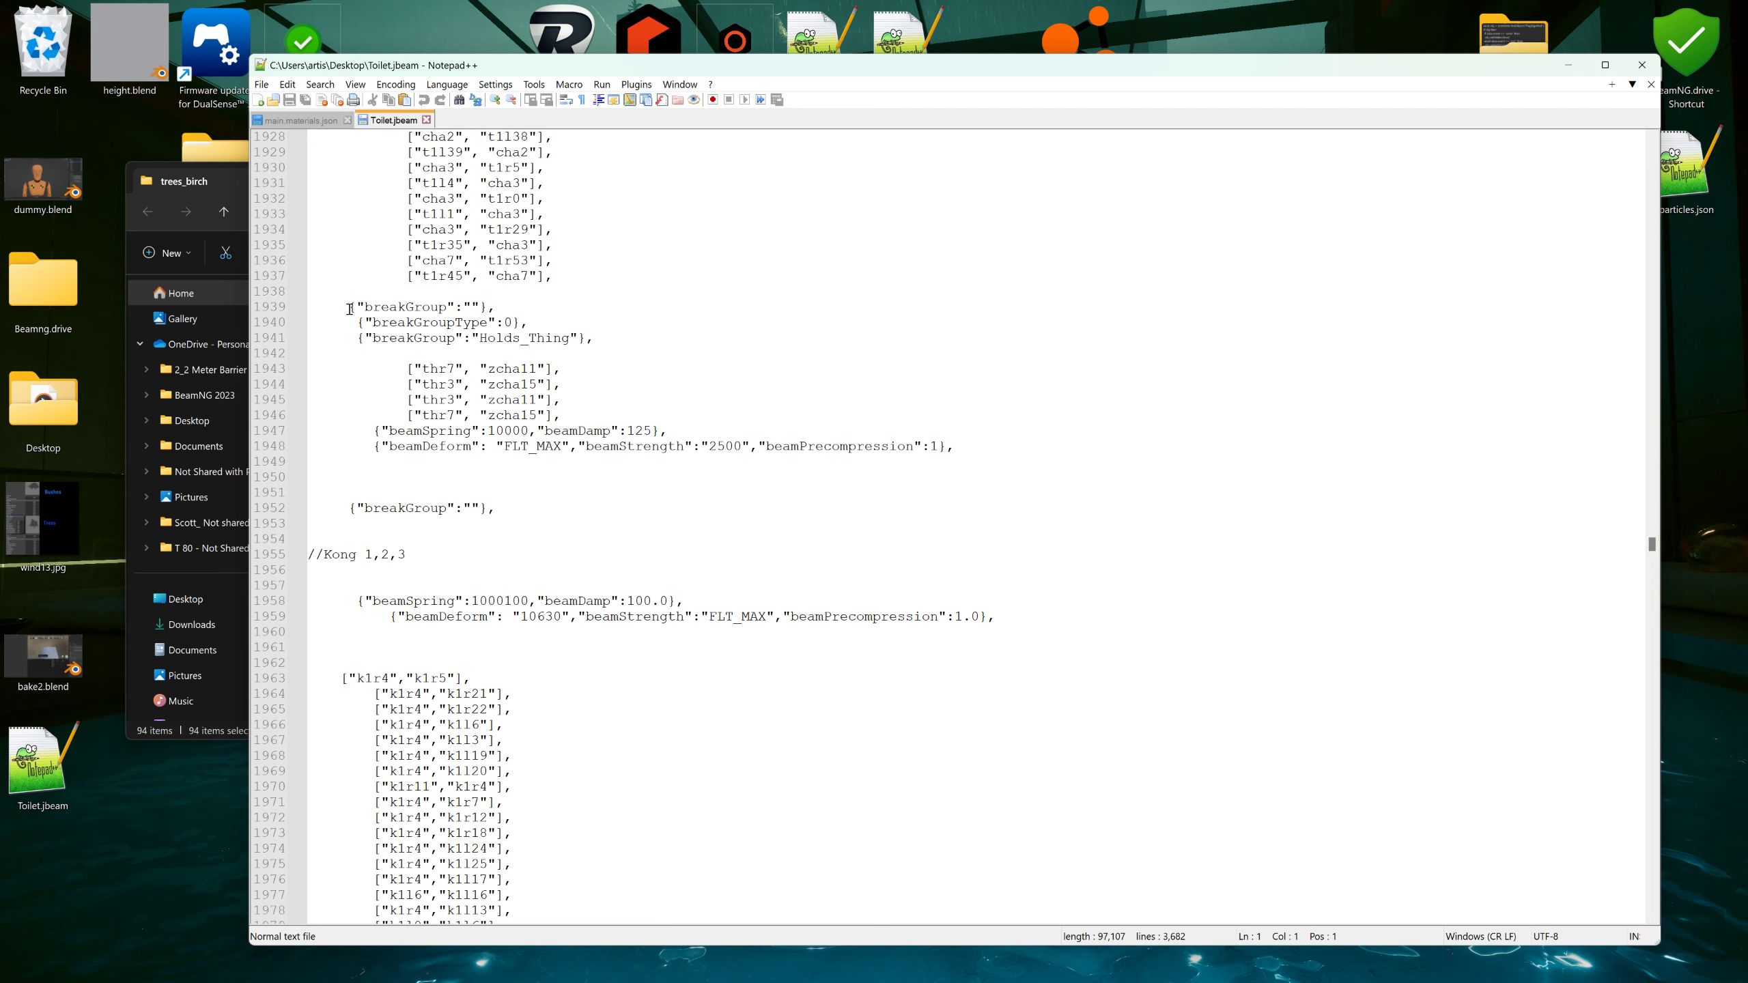
{"action": "left_click_drag", "start_coordinate": [323, 308], "coordinate": [739, 333]}
{"action": "key", "text": "ctrl+c"}
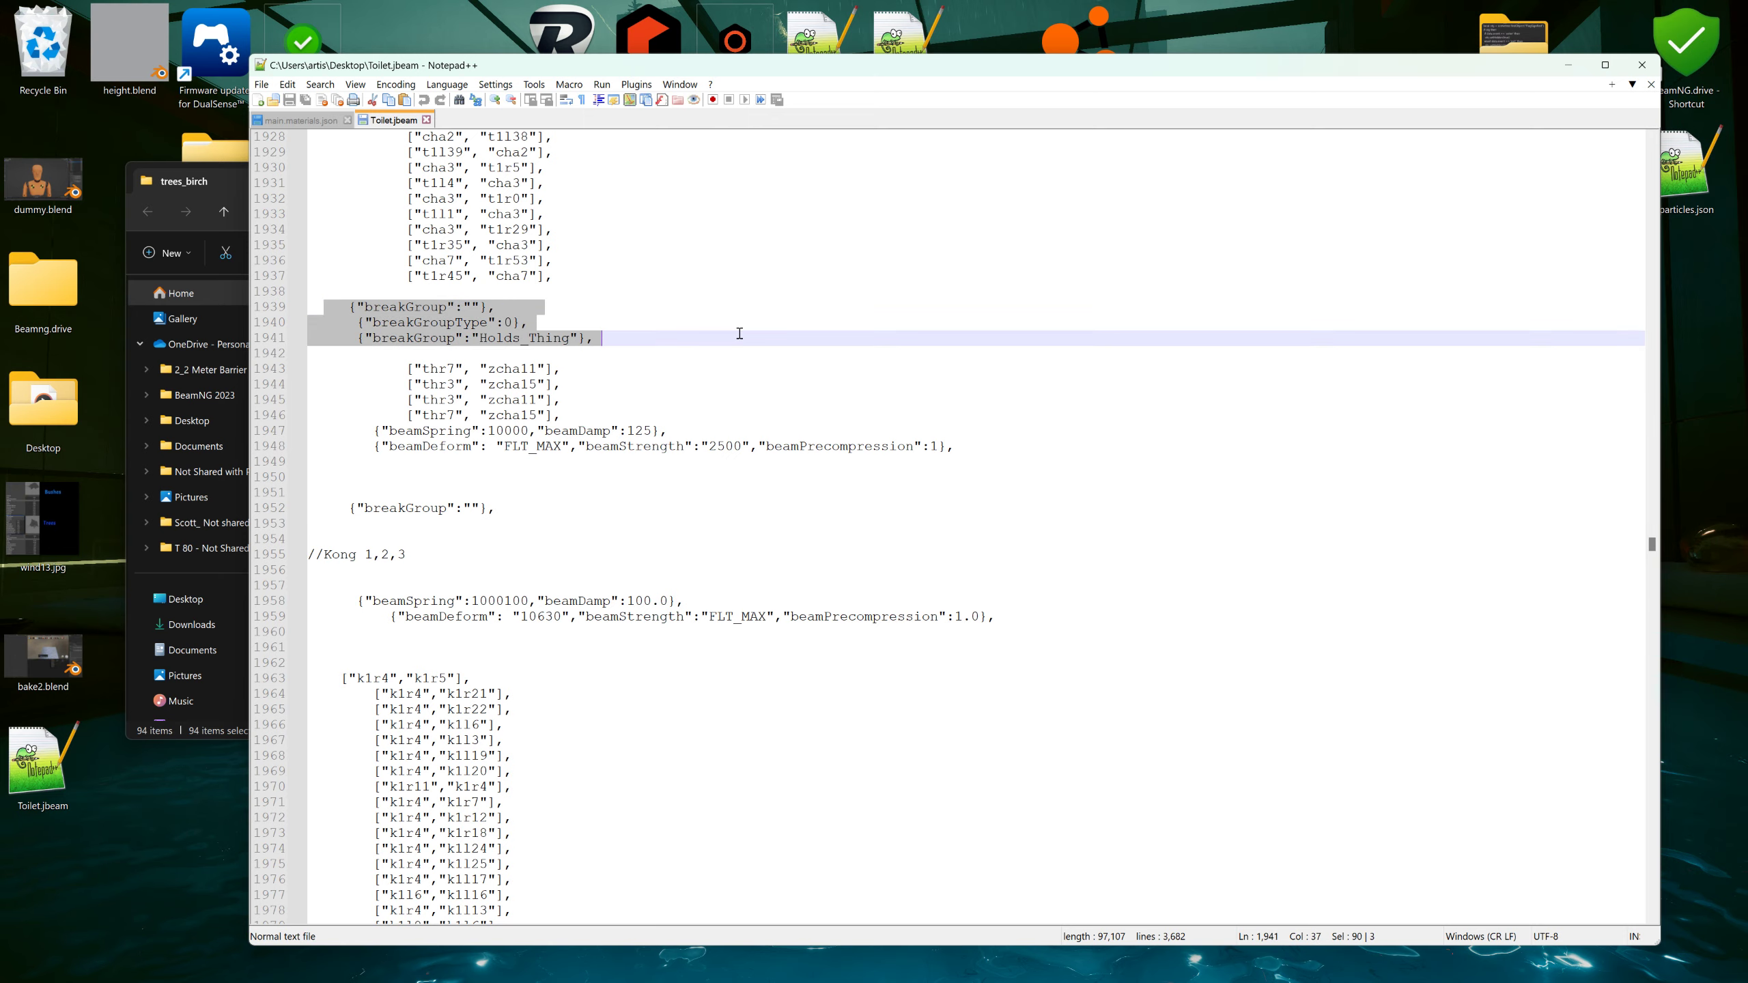
- Switch back to the NodeBEAM Editor and paste the copied break group lines below the last b-section beam in Pre-Filled_Out.jbeam
{"action": "left_click_drag", "start_coordinate": [1428, 66], "coordinate": [1279, 376]}
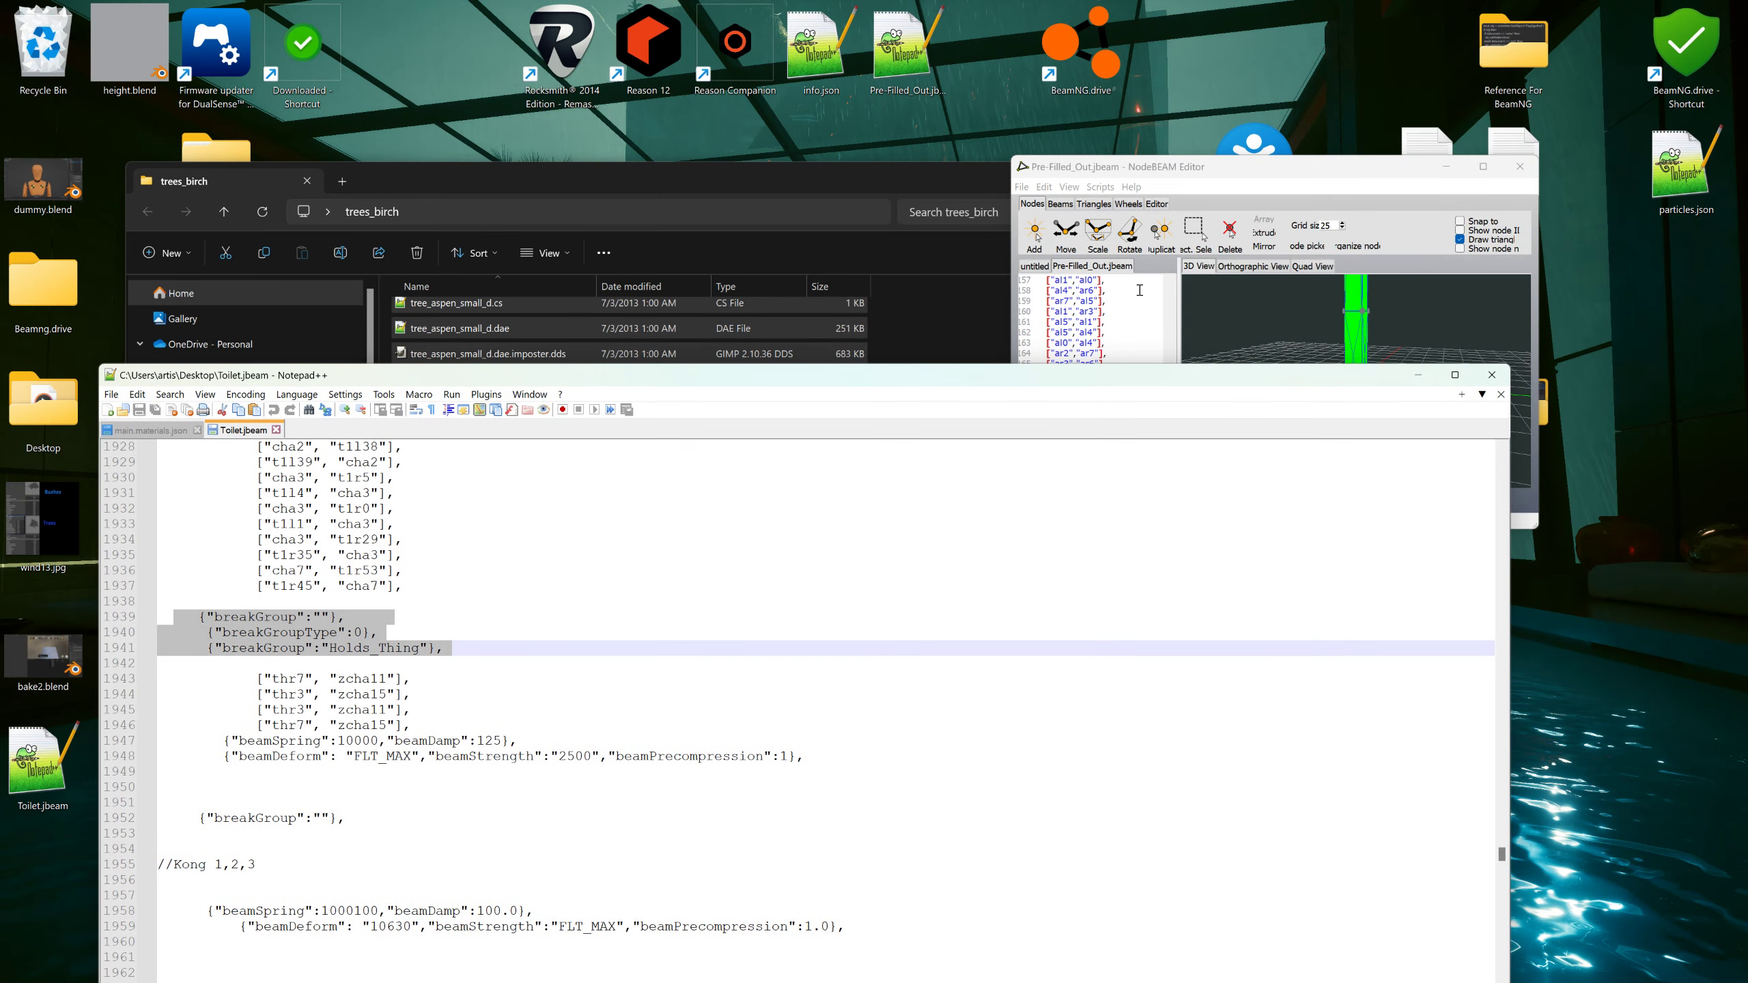
{"action": "left_click", "coordinate": [1172, 165]}
{"action": "double_click", "coordinate": [1172, 165]}
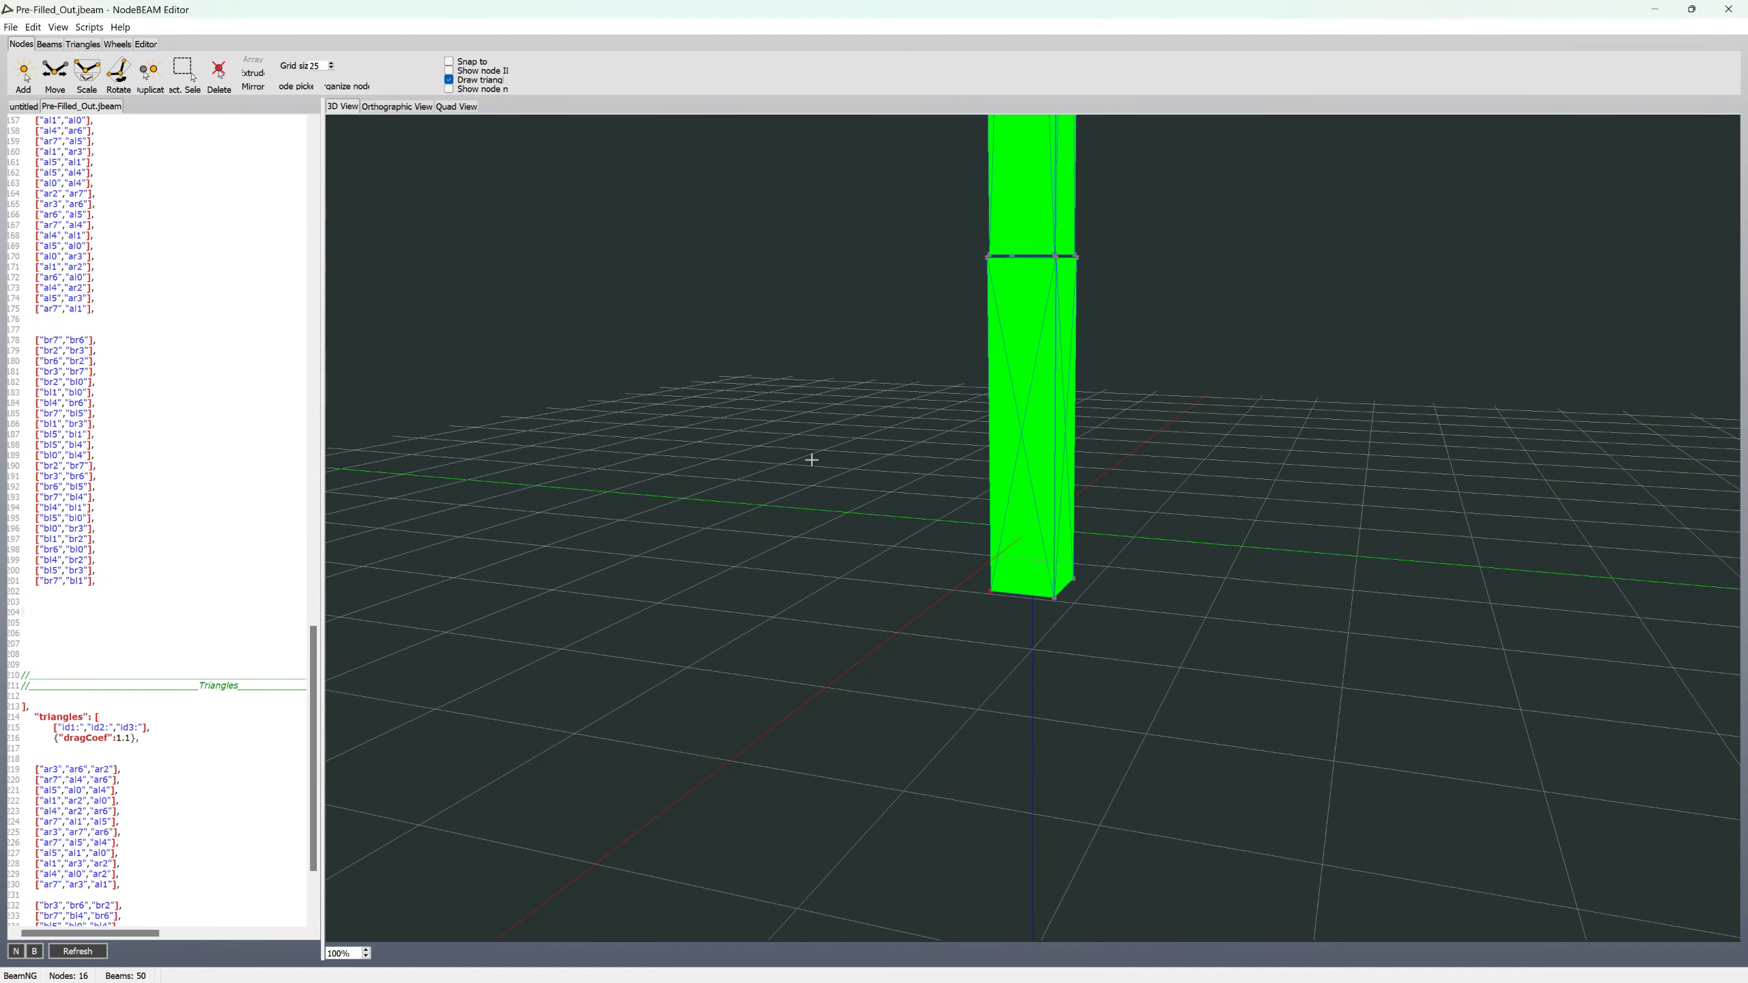
{"action": "left_click", "coordinate": [34, 613]}
{"action": "key", "text": "ctrl+v"}
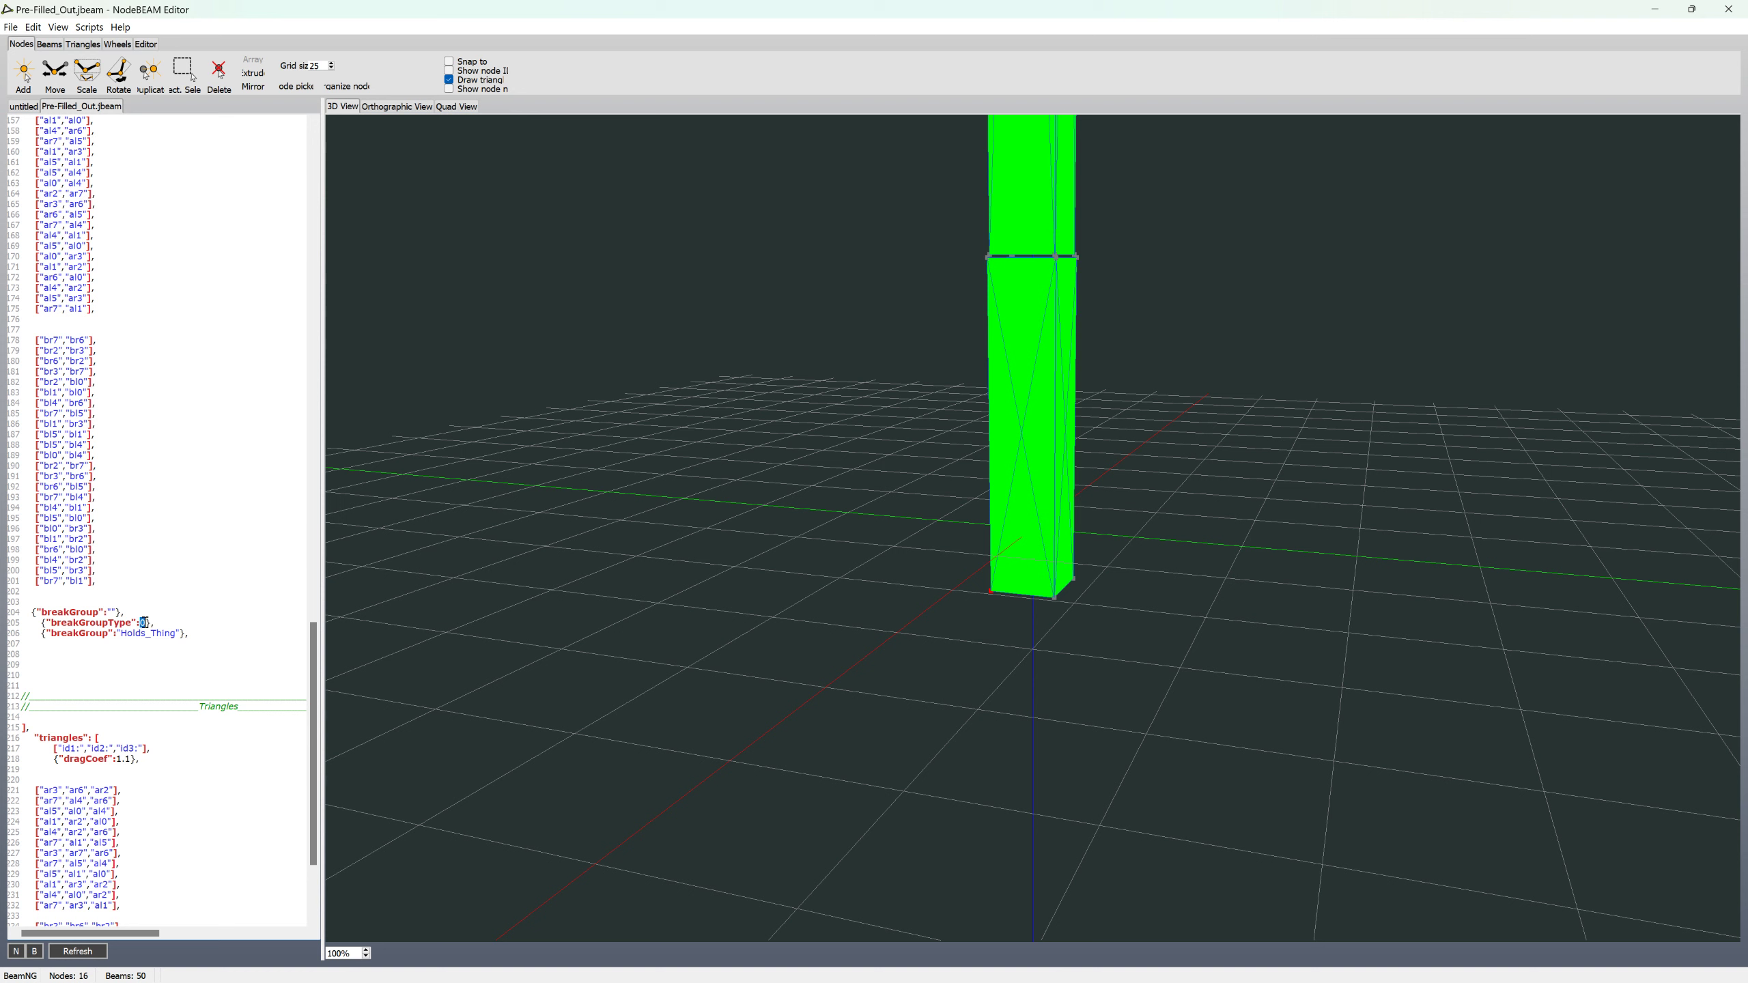
- Move the empty breakGroup line from above breakGroupType to below the Holds_Thing line, leaving blank lines between them
{"action": "left_click_drag", "start_coordinate": [129, 612], "coordinate": [10, 617]}
{"action": "key", "text": "ctrl+c"}
{"action": "left_click", "coordinate": [42, 674]}
{"action": "key", "text": "ctrl+v"}
{"action": "mouse_move", "coordinate": [145, 605]}
{"action": "left_mouse_down"}
{"action": "mouse_move", "coordinate": [22, 620]}
{"action": "mouse_move", "coordinate": [142, 608]}
{"action": "left_mouse_up"}
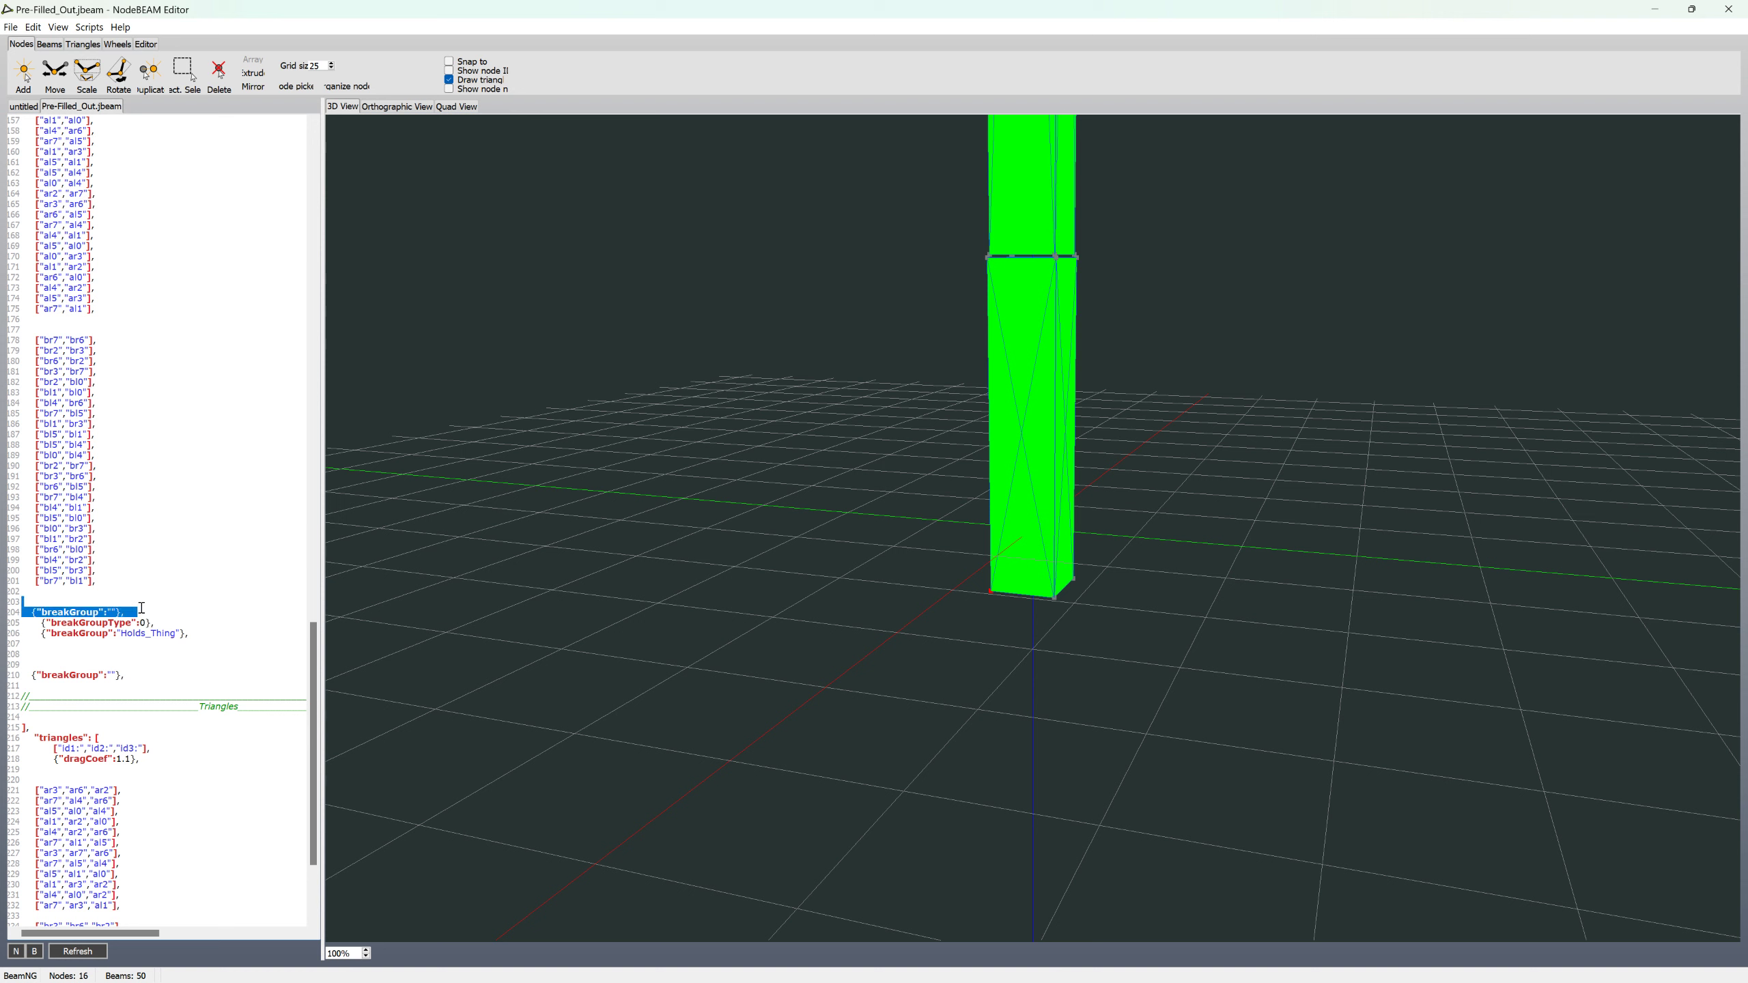
{"action": "key", "text": "Delete"}
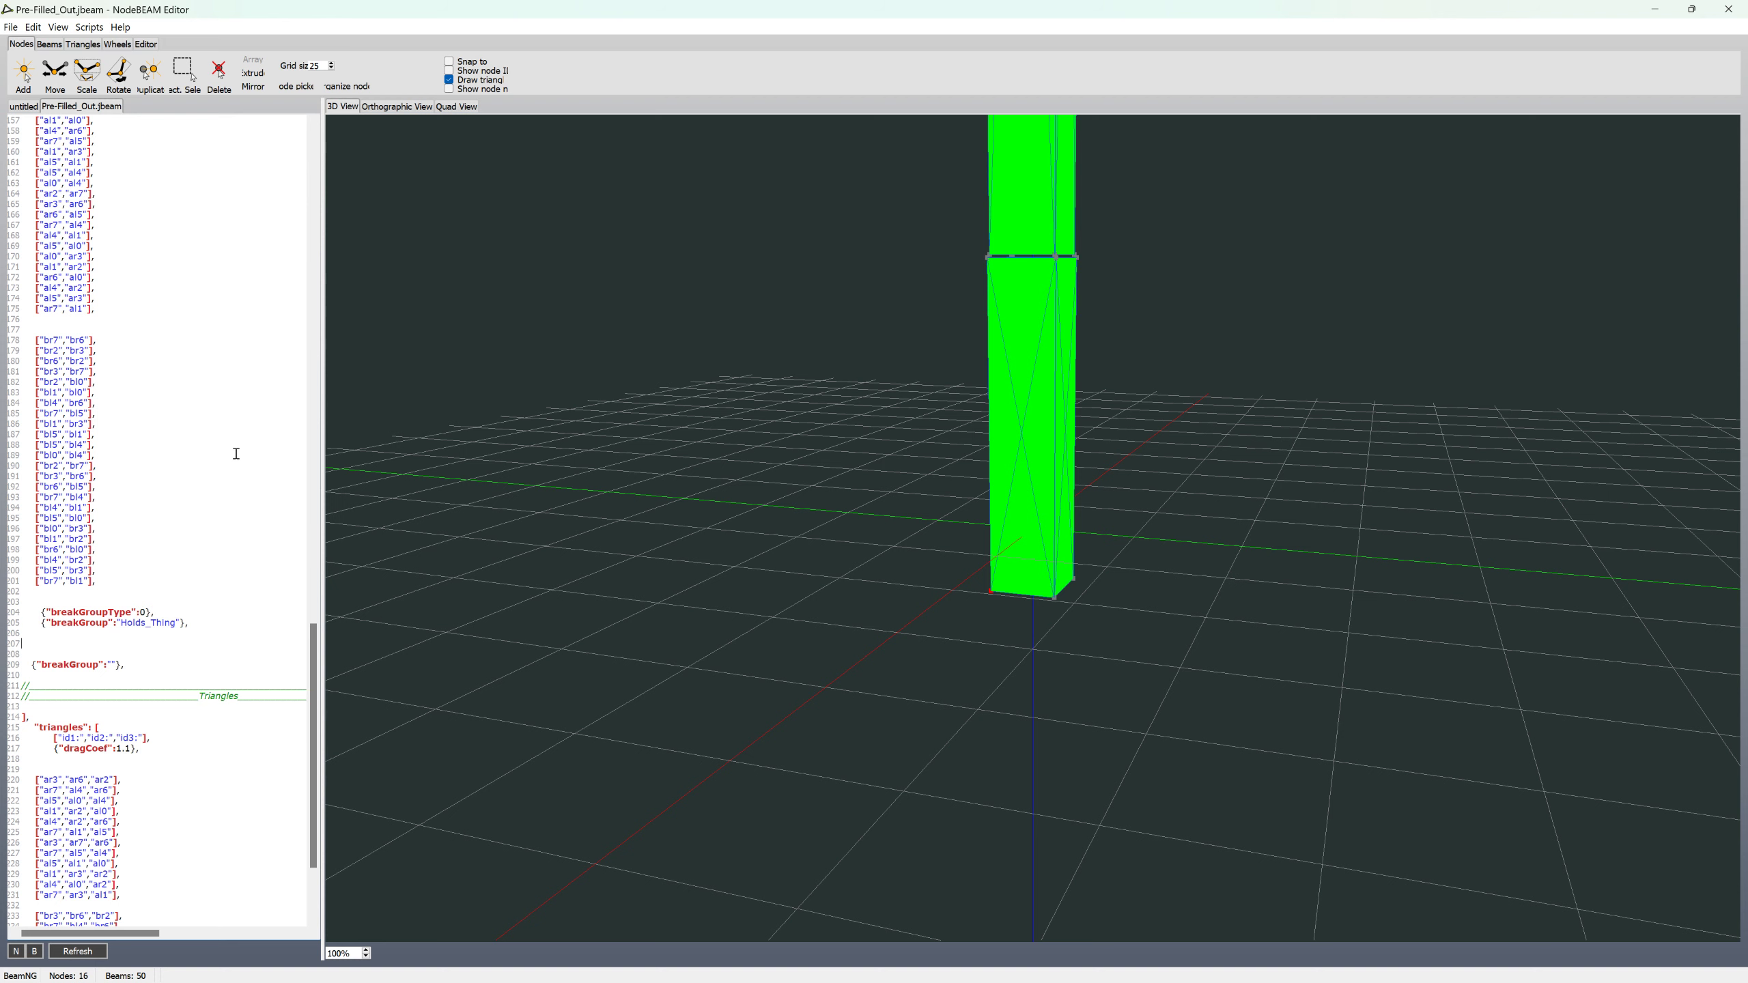
- Add single beams joining the two sections between nodes al1 and bl0 and between br2 and ar3, inside the Holds_Thing group
{"action": "left_click", "coordinate": [49, 44]}
{"action": "left_click", "coordinate": [22, 72]}
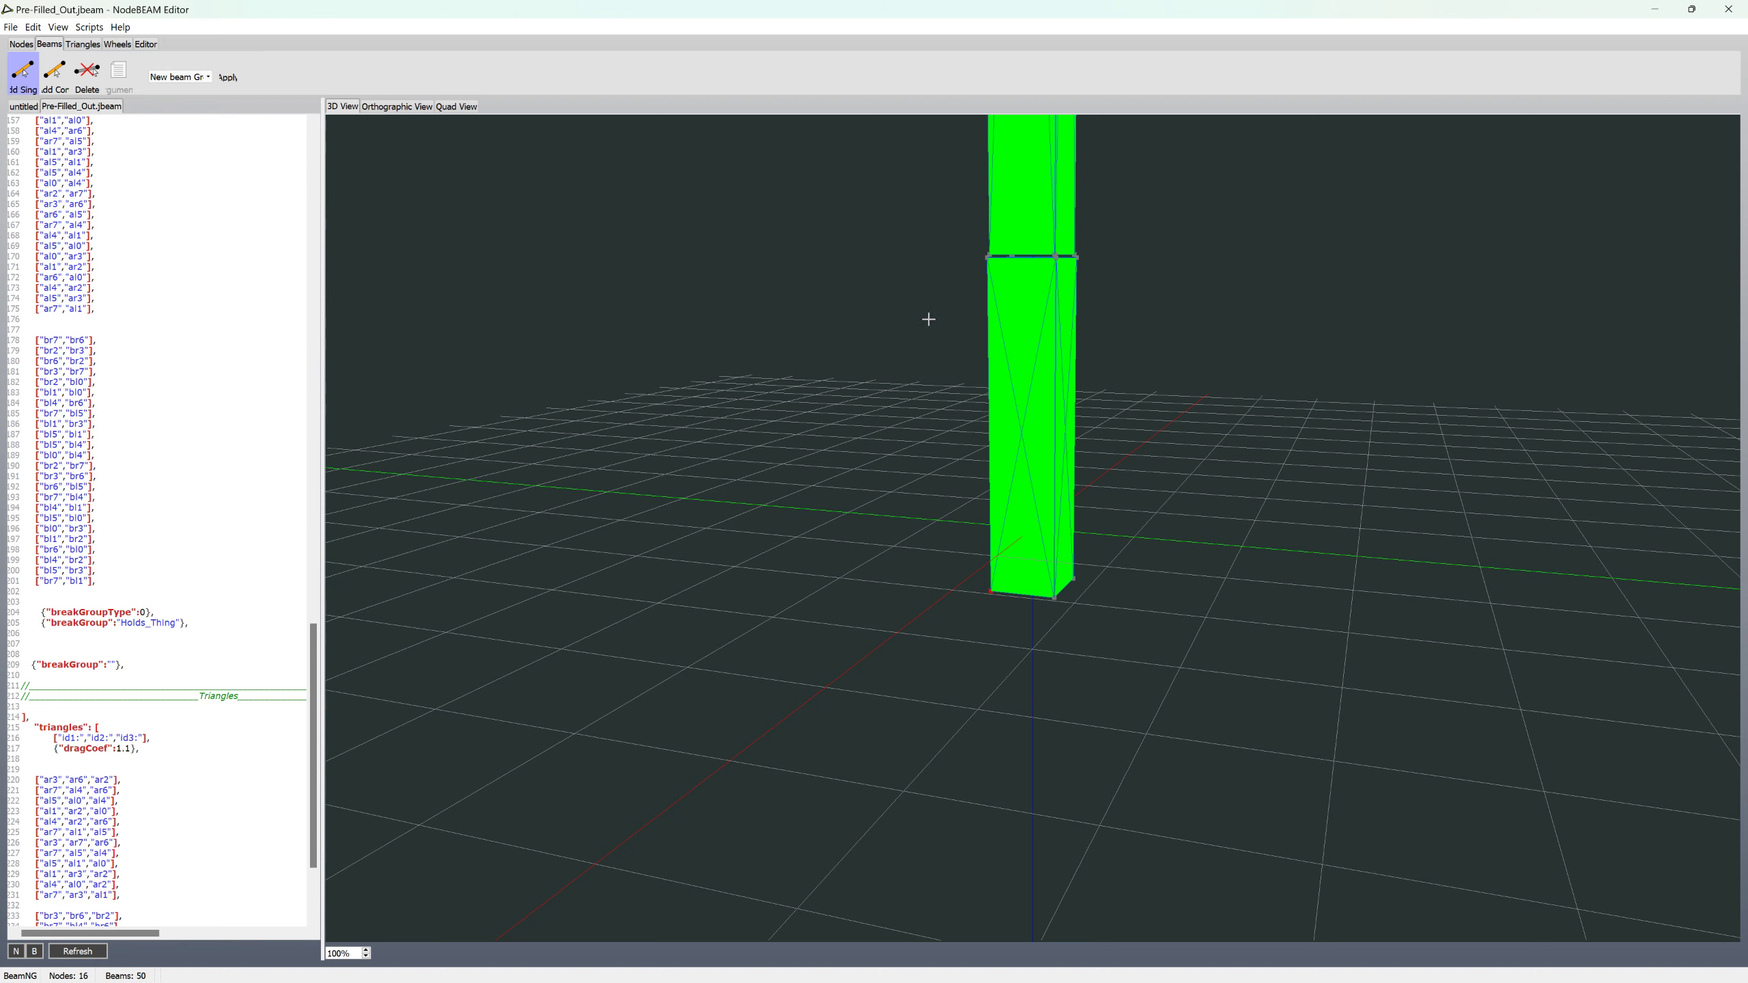
{"action": "scroll", "coordinate": [991, 267], "scroll_direction": "up", "scroll_amount": 4}
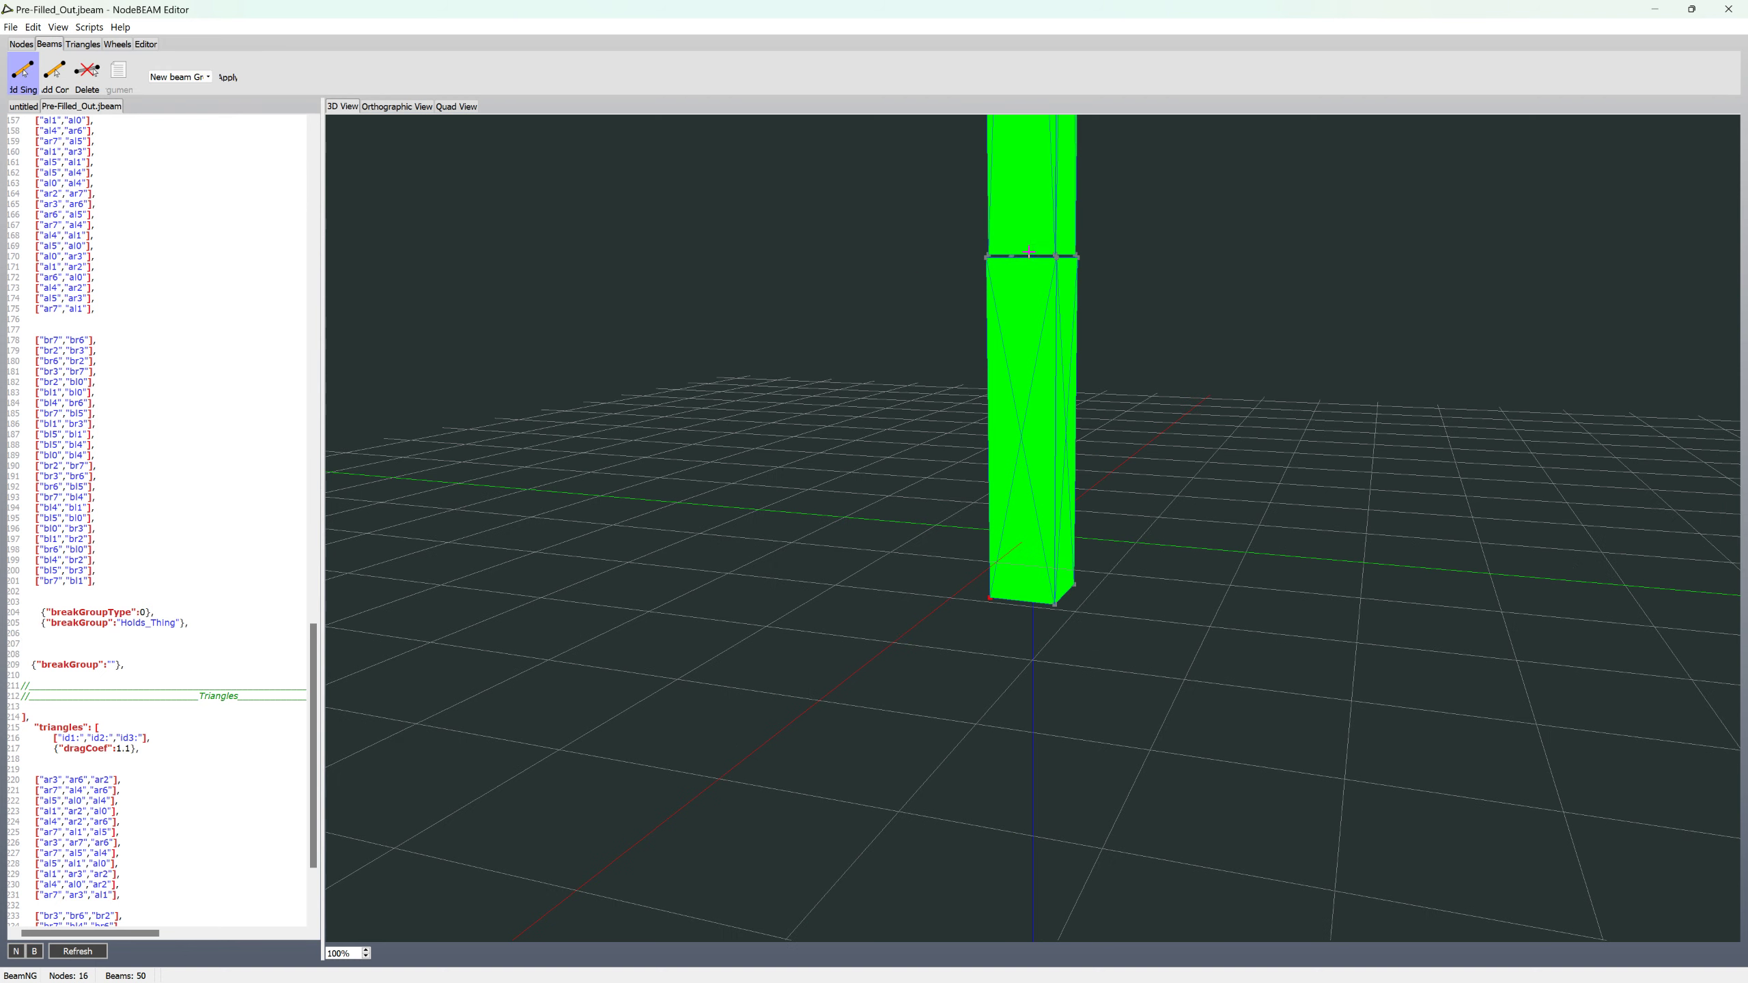
{"action": "scroll", "coordinate": [950, 250], "scroll_direction": "up", "scroll_amount": 2}
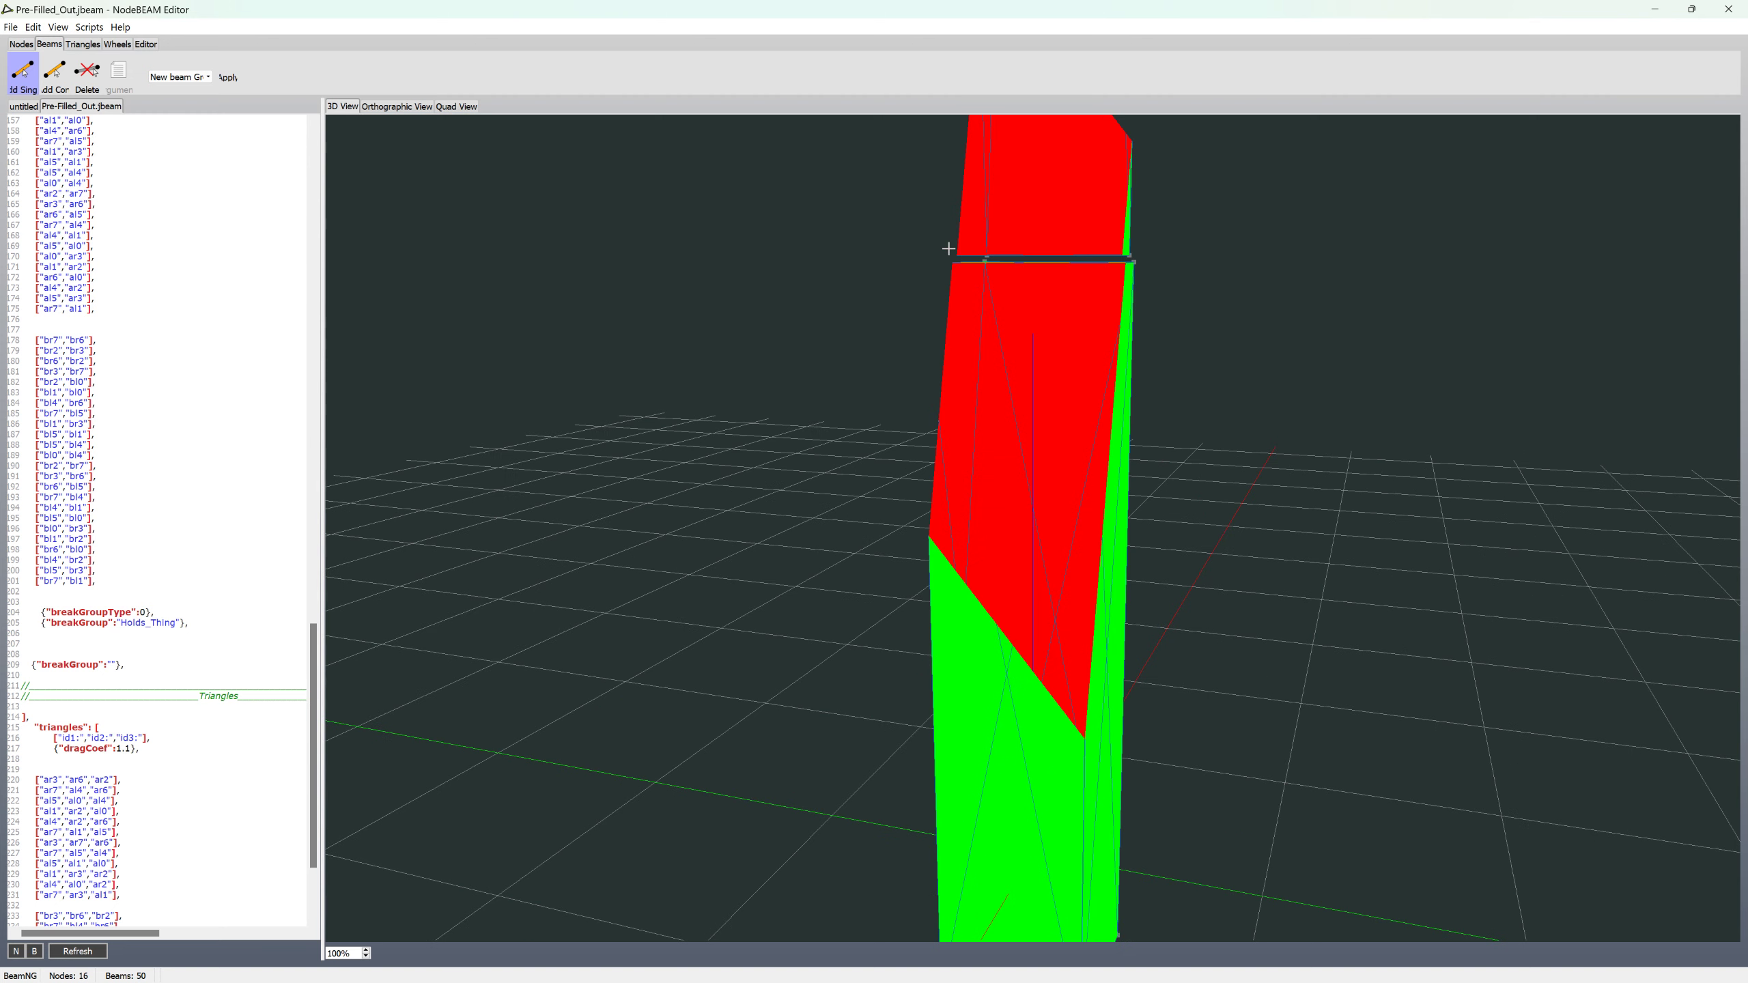
{"action": "scroll", "coordinate": [949, 249], "scroll_direction": "down", "scroll_amount": 2}
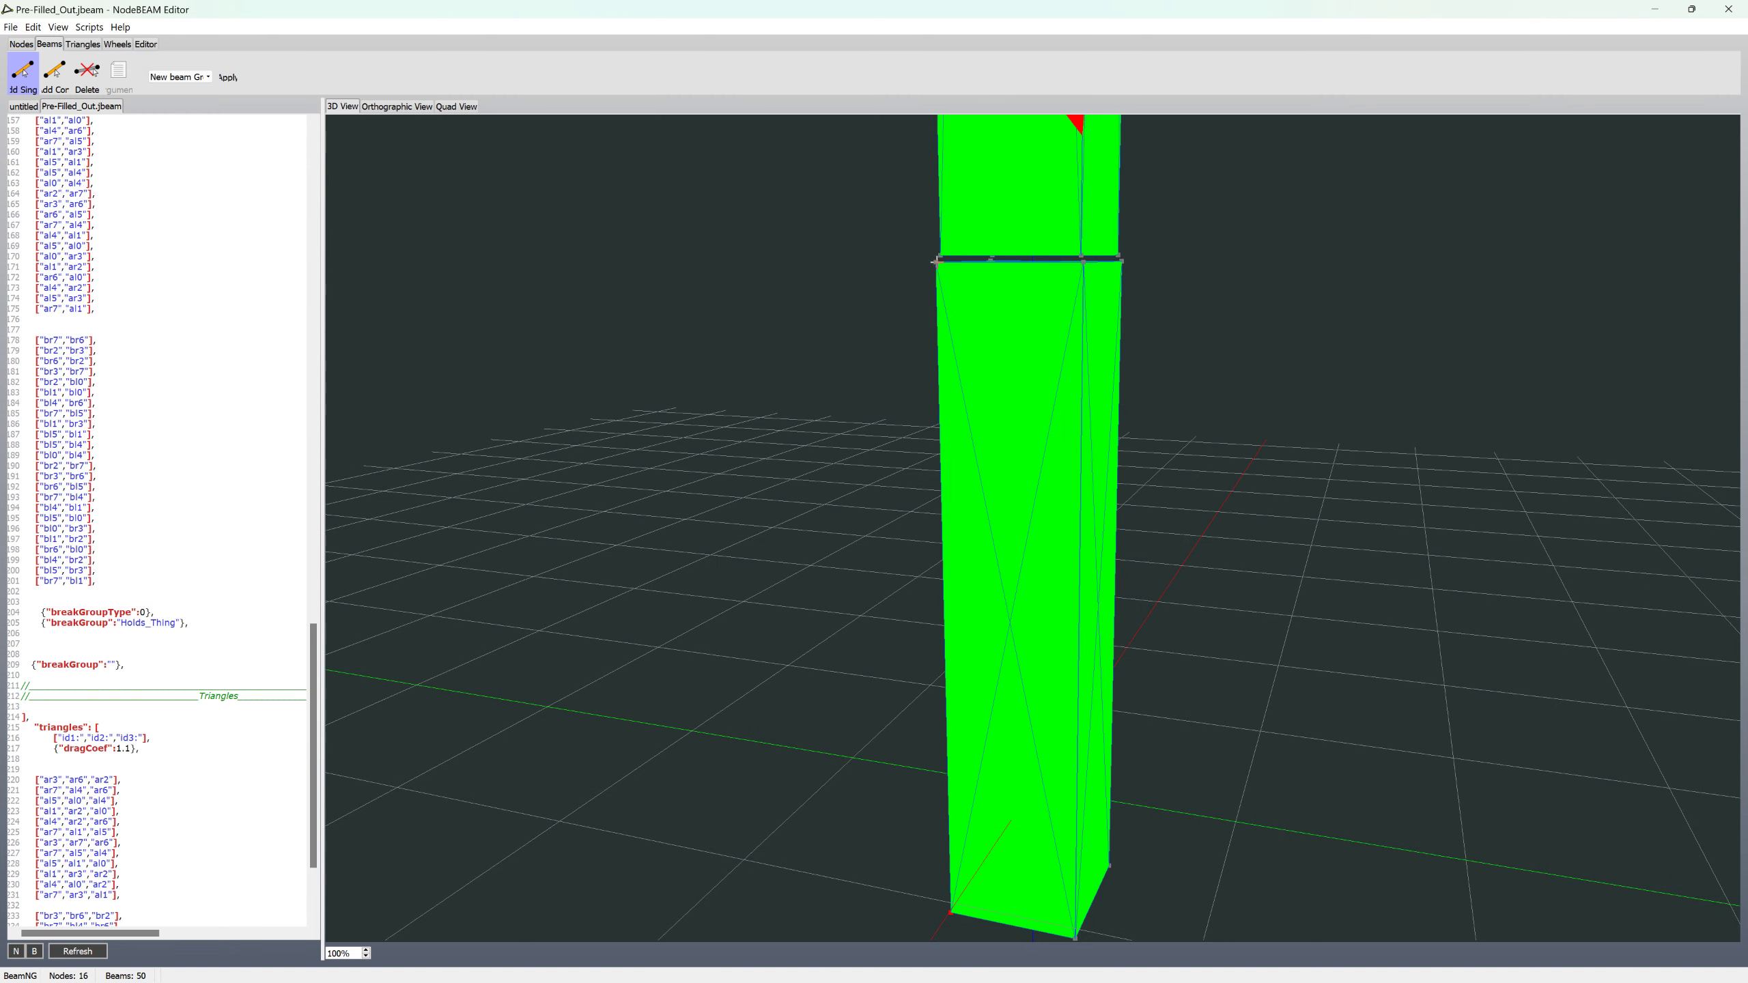
{"action": "left_click", "coordinate": [938, 261]}
{"action": "left_click", "coordinate": [941, 257]}
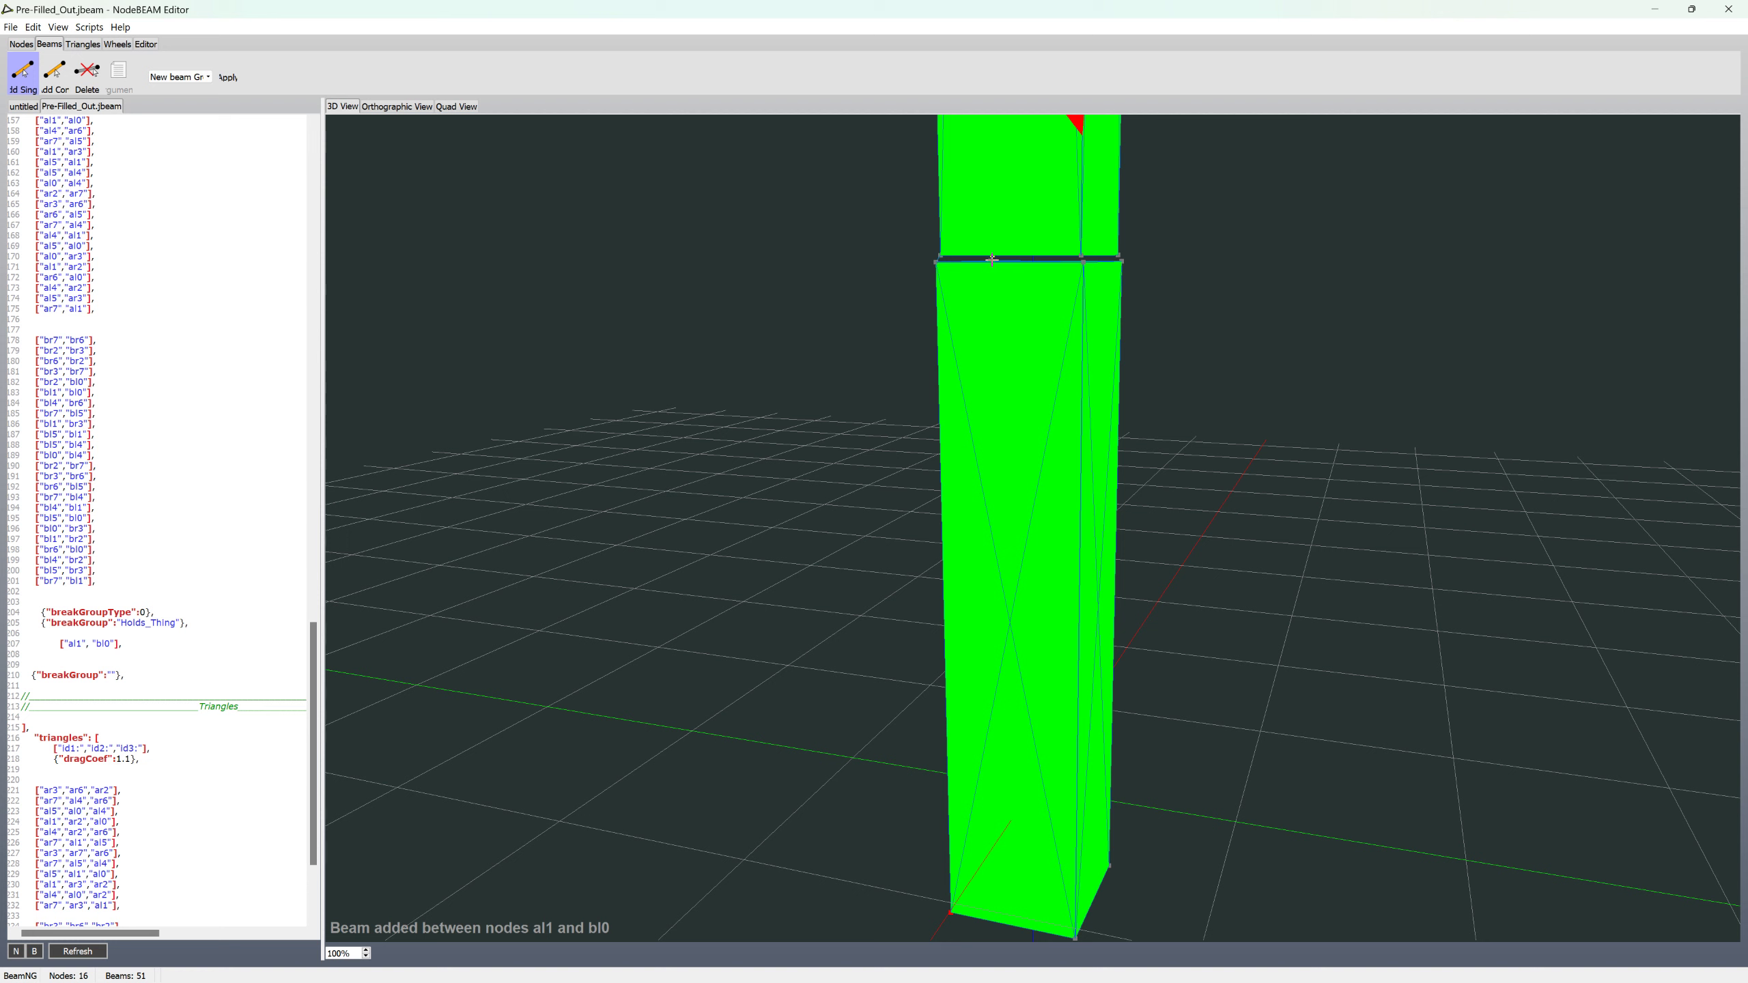
{"action": "left_click", "coordinate": [990, 259]}
{"action": "left_click", "coordinate": [1025, 258]}
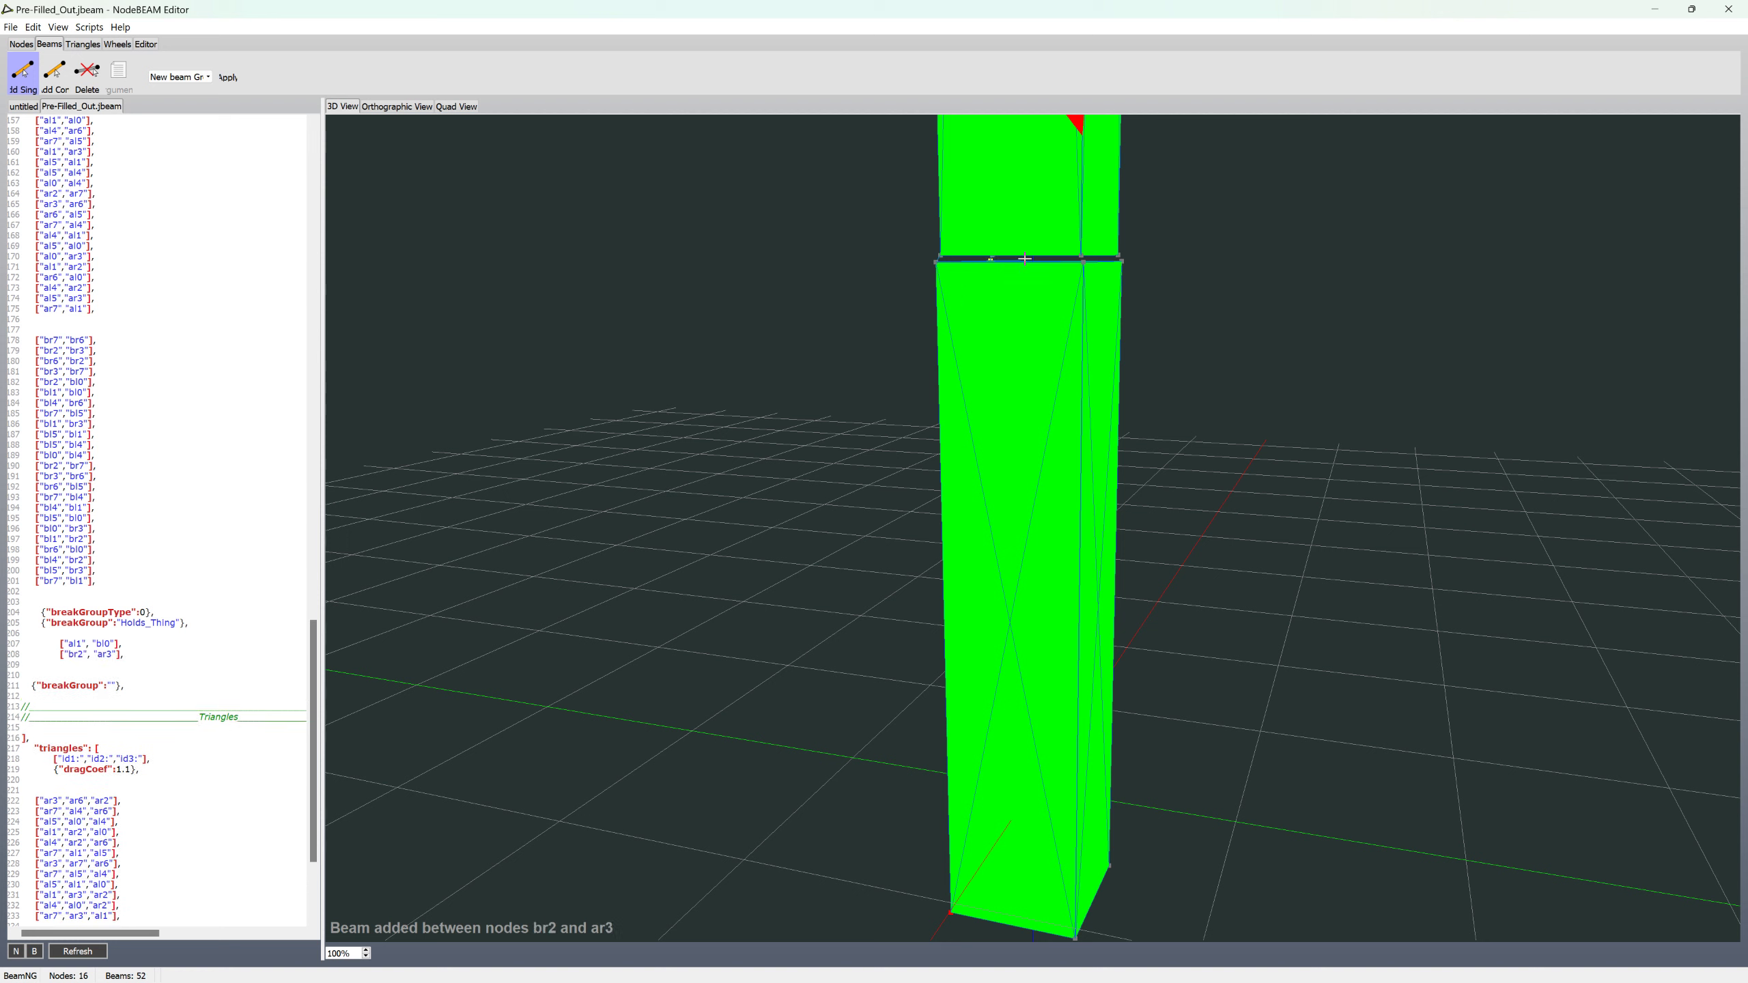
- Add single beams at the section joint between nodes bl4 and al5 and between br6 and ar7
{"action": "left_click", "coordinate": [1082, 257]}
{"action": "left_click", "coordinate": [1083, 260]}
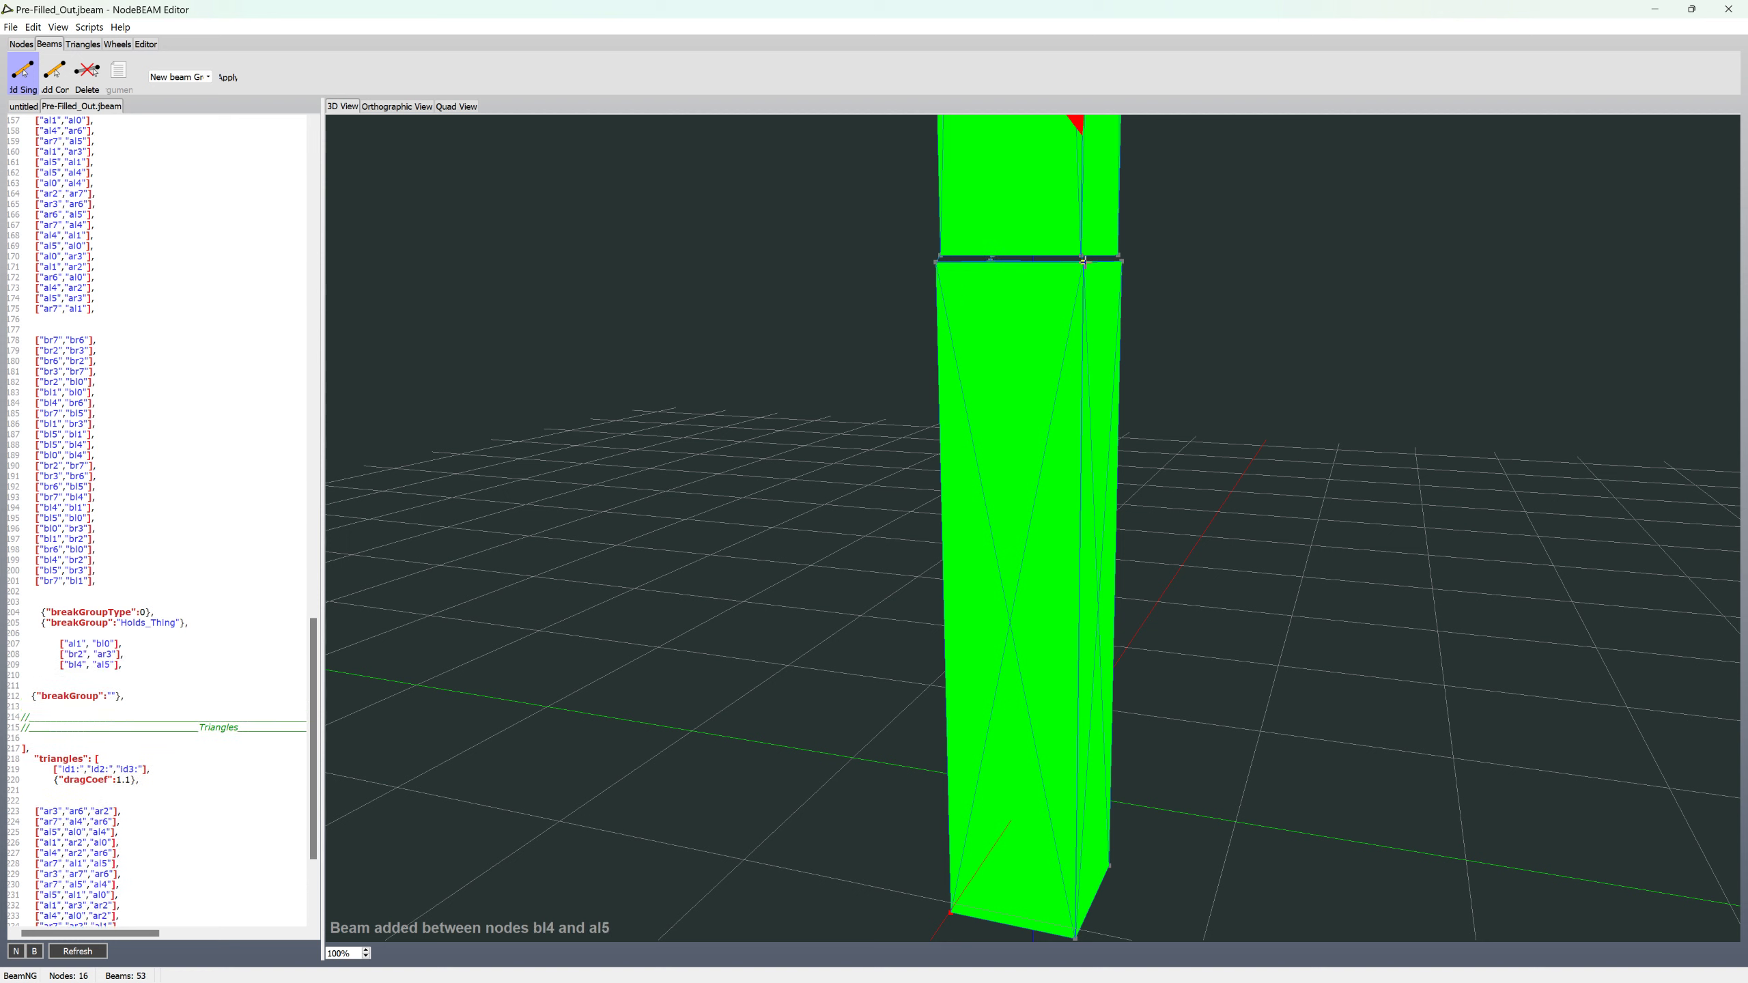
{"action": "left_click", "coordinate": [1118, 255]}
{"action": "left_click", "coordinate": [1121, 260]}
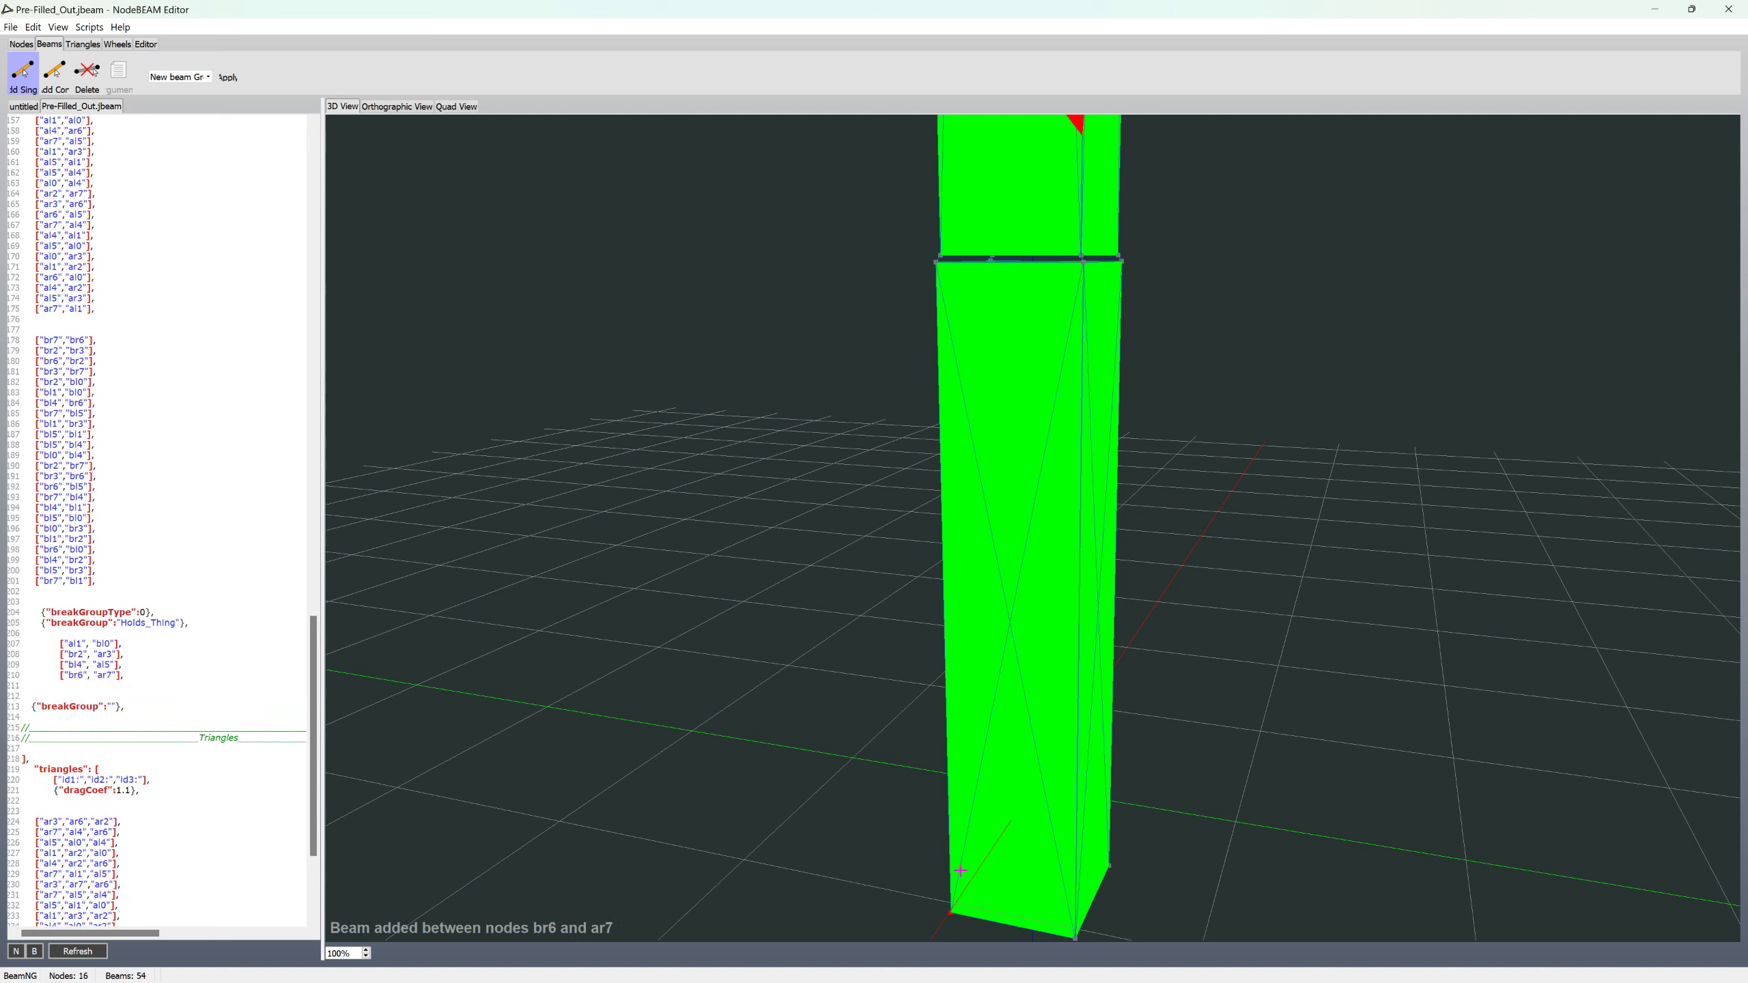
- Add cross beams between the two sections for node pairs al0–bl4, bl0–ar6, al4–br2 and bl4–ar2
{"action": "left_click", "coordinate": [1082, 256]}
{"action": "left_click", "coordinate": [1083, 260]}
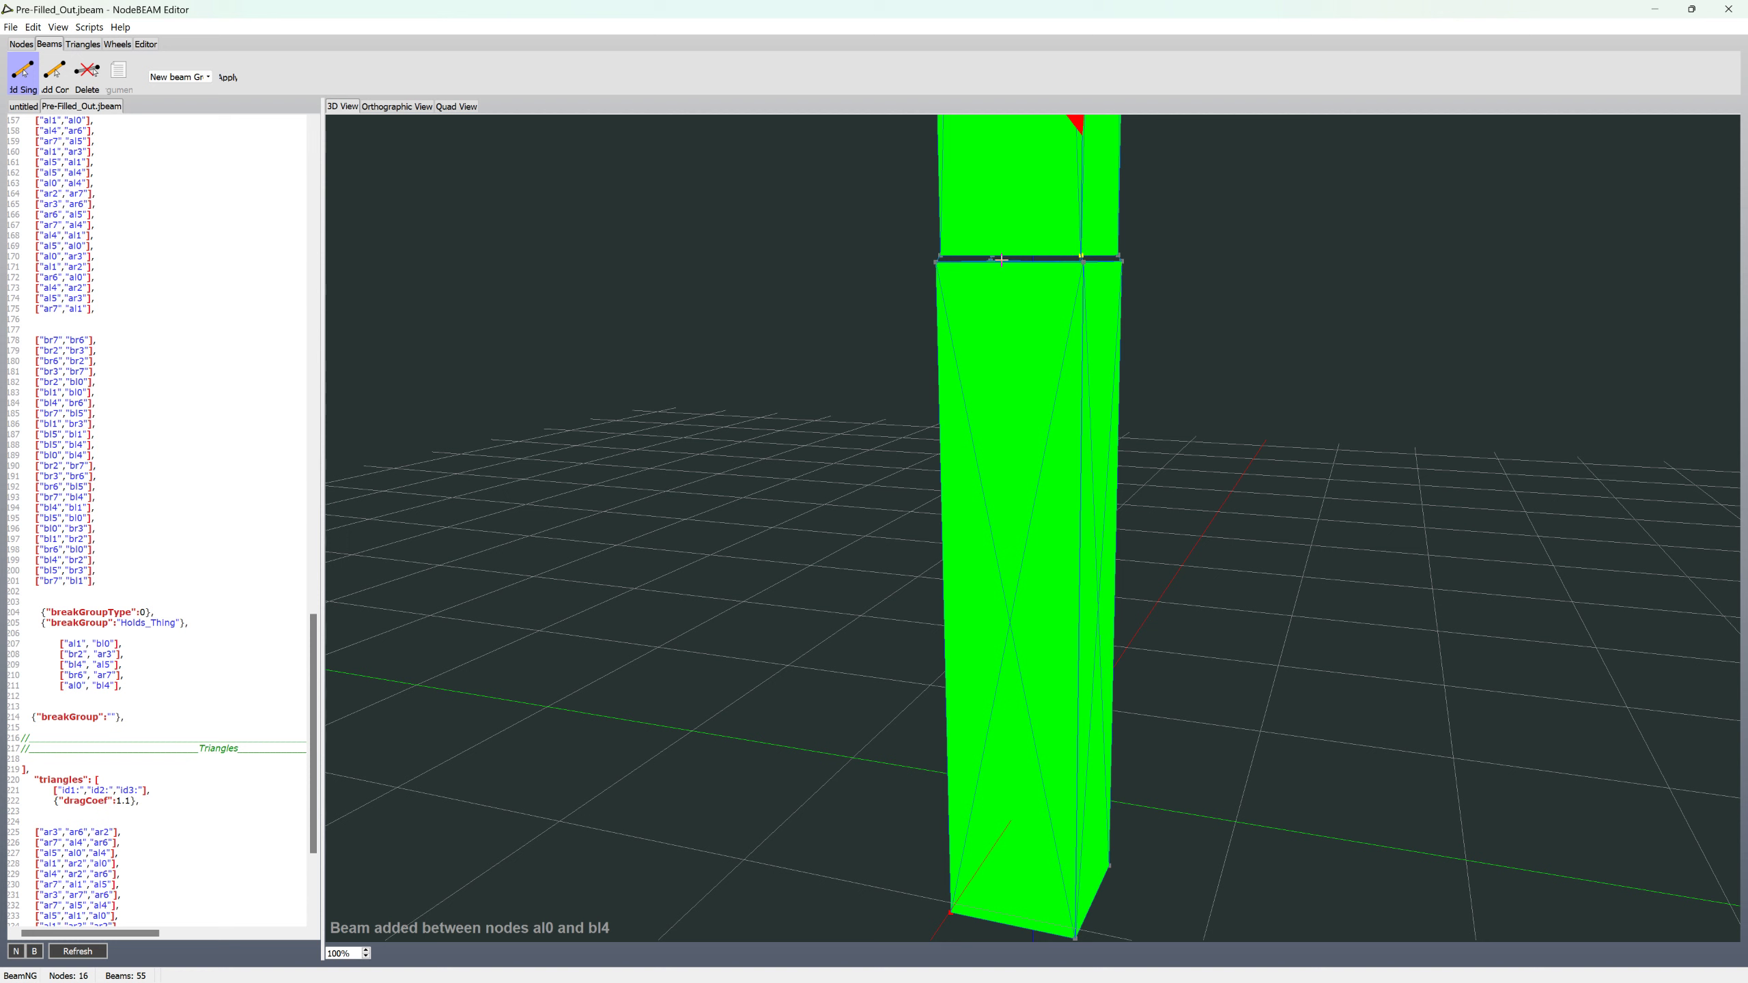
{"action": "left_click", "coordinate": [1107, 865]}
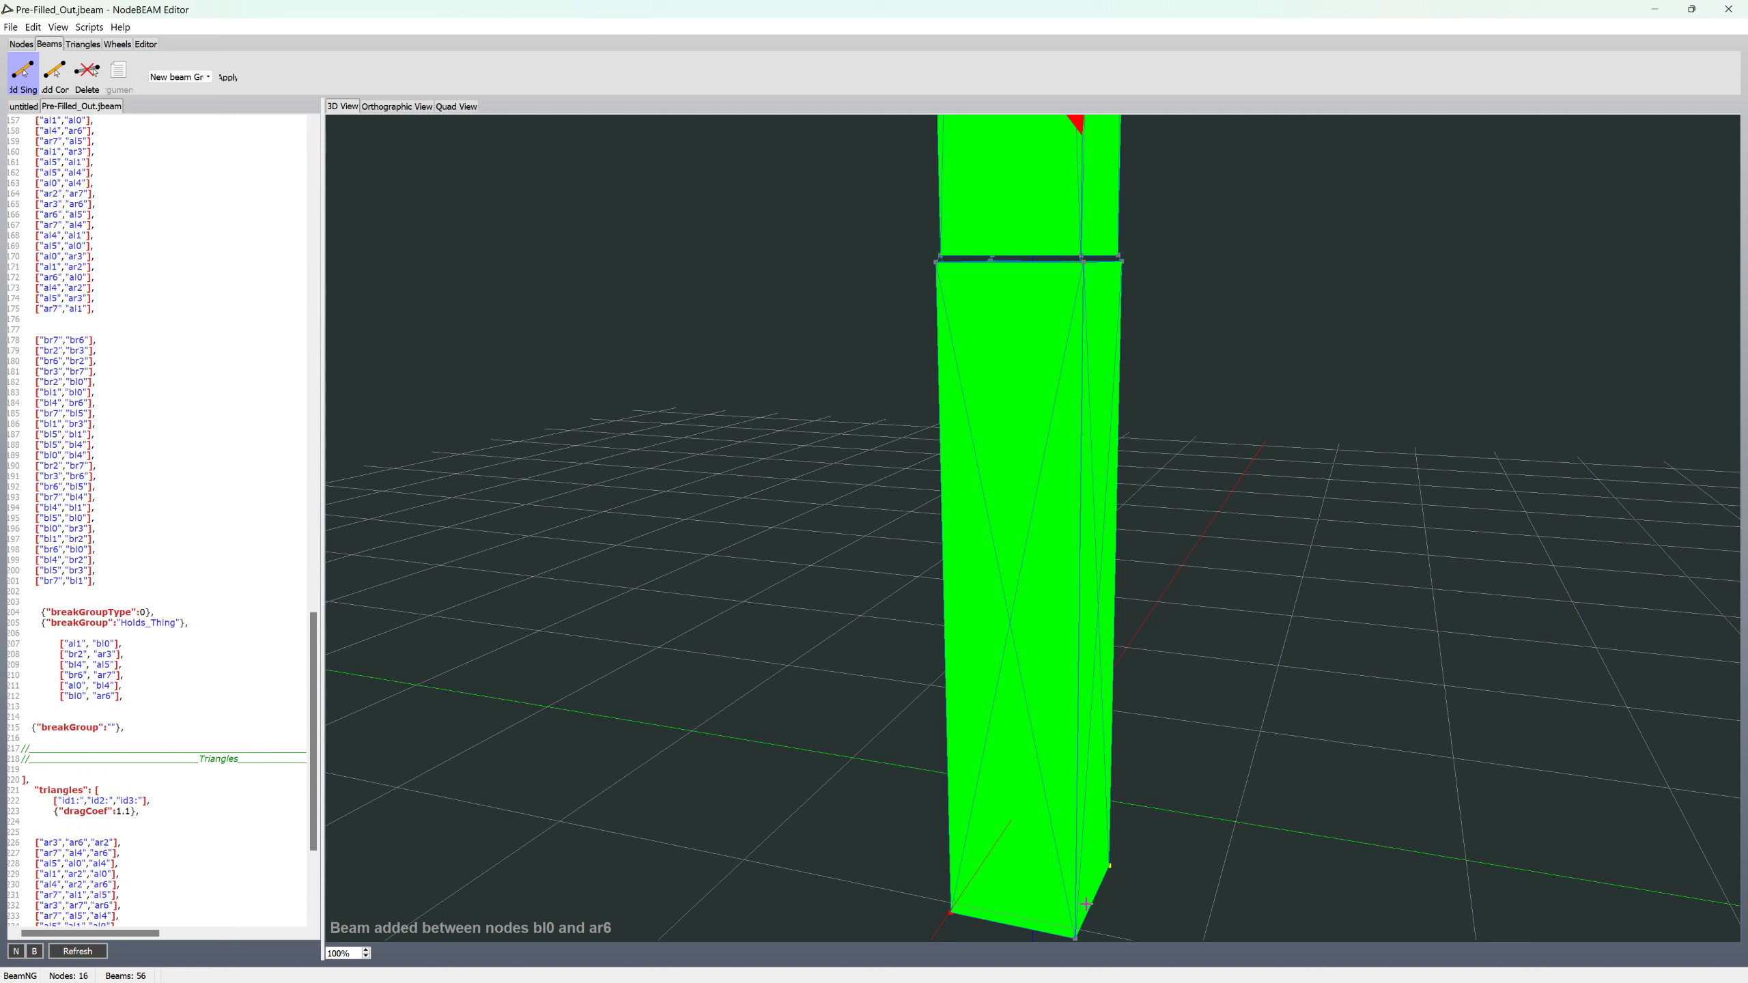
{"action": "left_click", "coordinate": [992, 259]}
{"action": "left_click", "coordinate": [1076, 257]}
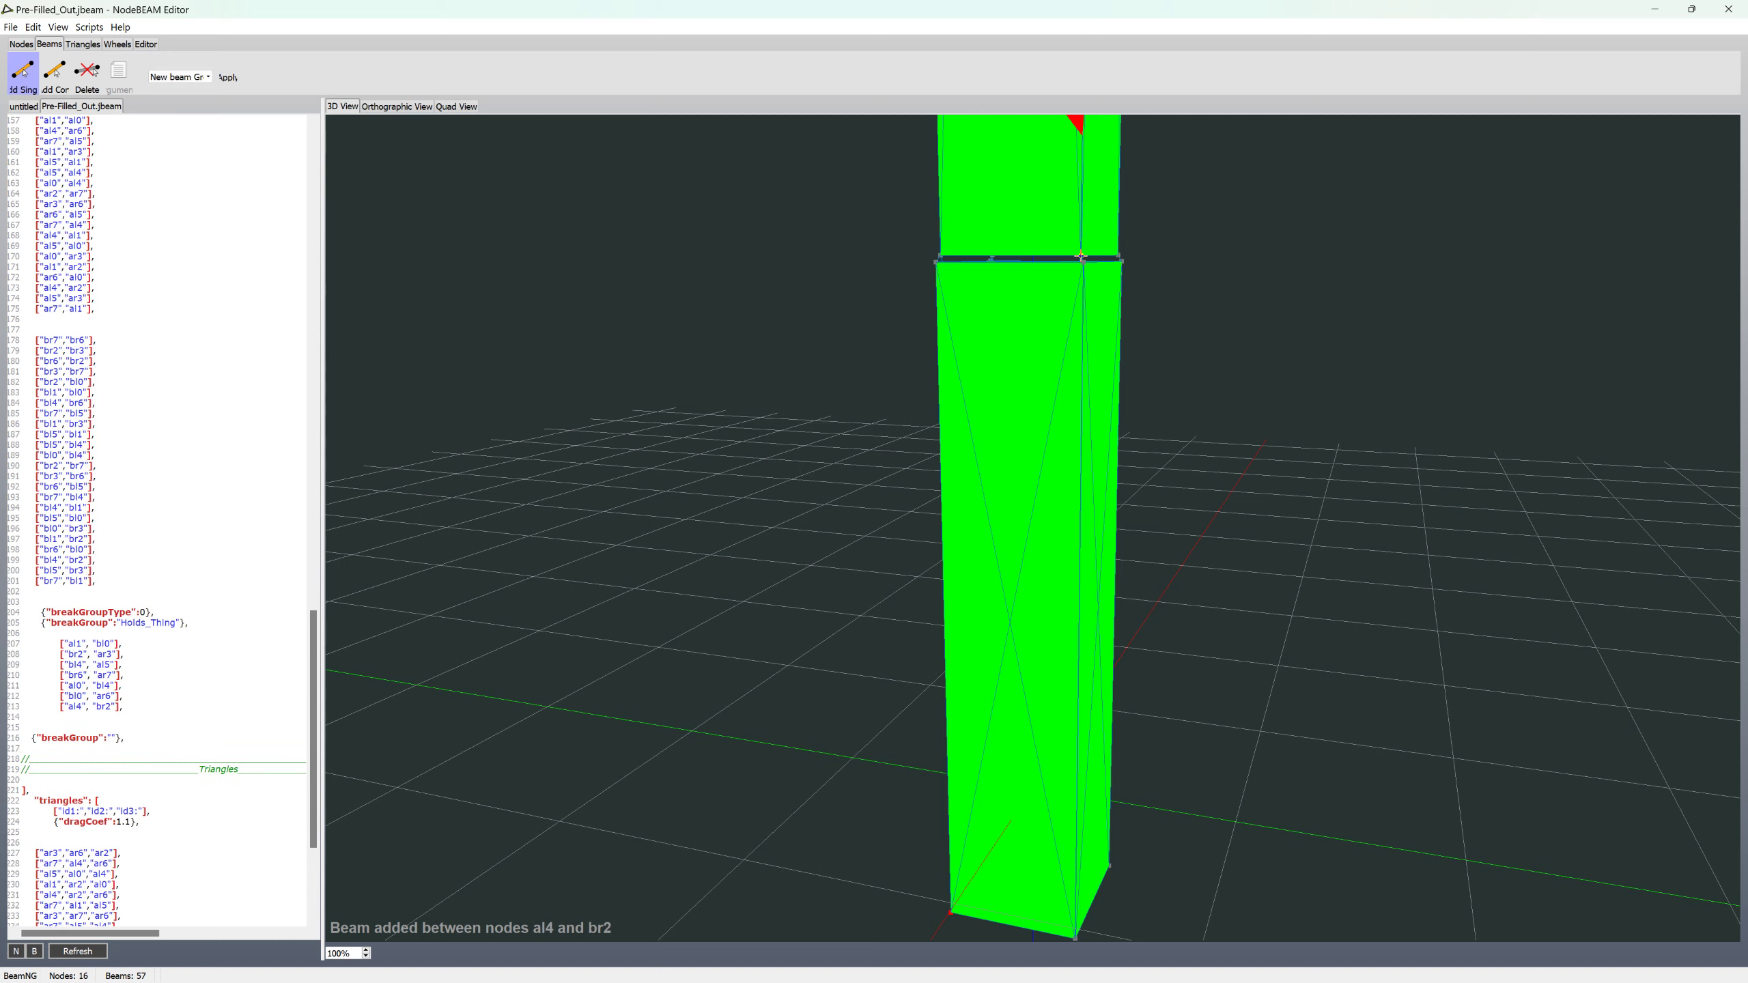
{"action": "middle_click_drag", "start_coordinate": [765, 512], "coordinate": [784, 519]}
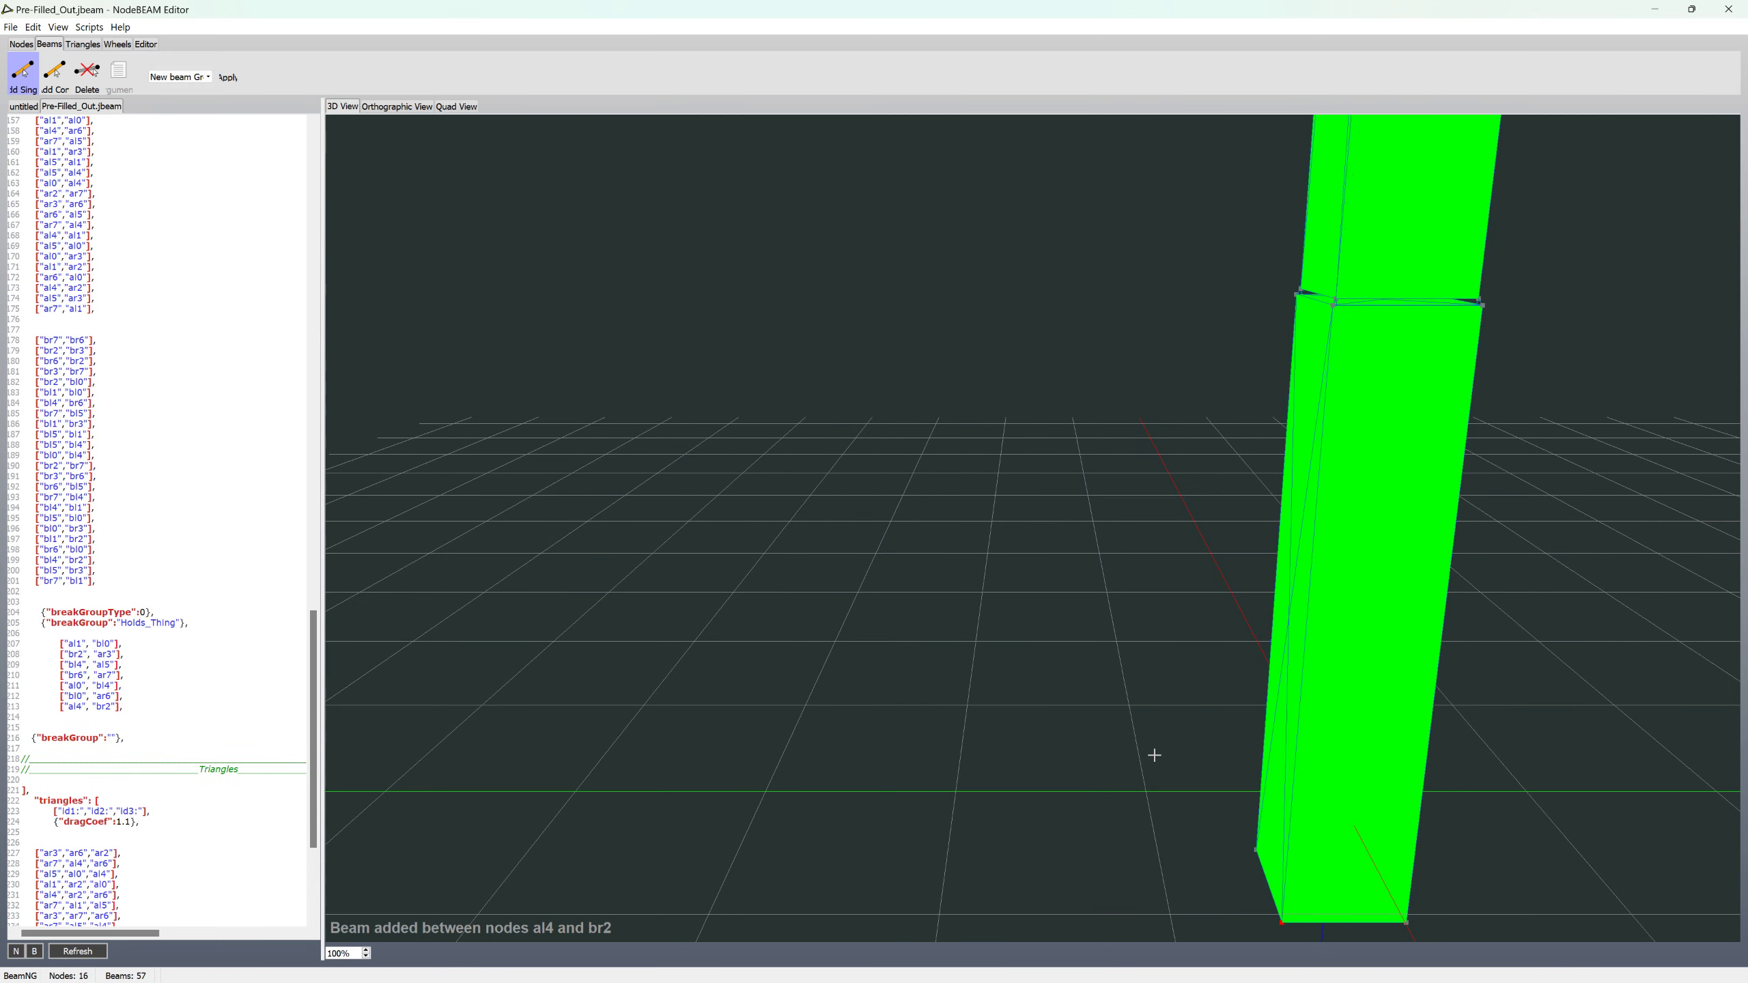
{"action": "left_click", "coordinate": [1260, 853]}
{"action": "middle_click_drag", "start_coordinate": [1260, 854], "coordinate": [1093, 406]}
{"action": "left_click_drag", "start_coordinate": [308, 643], "coordinate": [313, 557]}
{"action": "left_click_drag", "start_coordinate": [48, 324], "coordinate": [338, 330]}
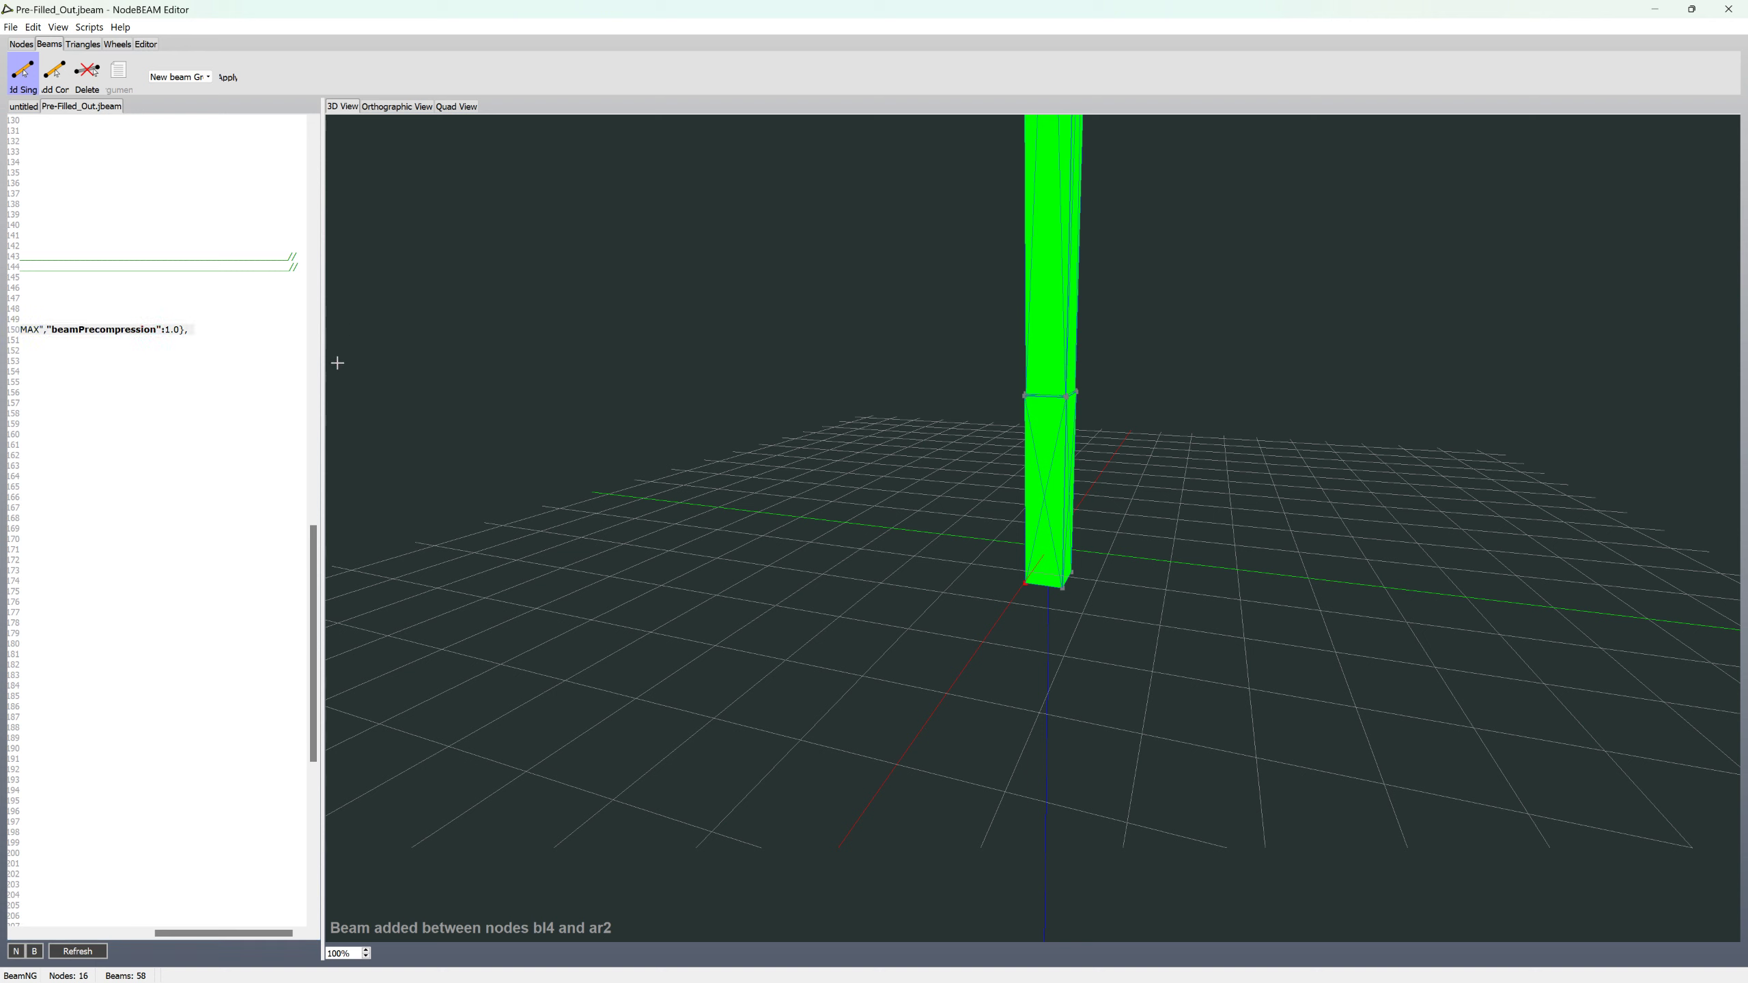
{"action": "left_click_drag", "start_coordinate": [311, 530], "coordinate": [302, 672]}
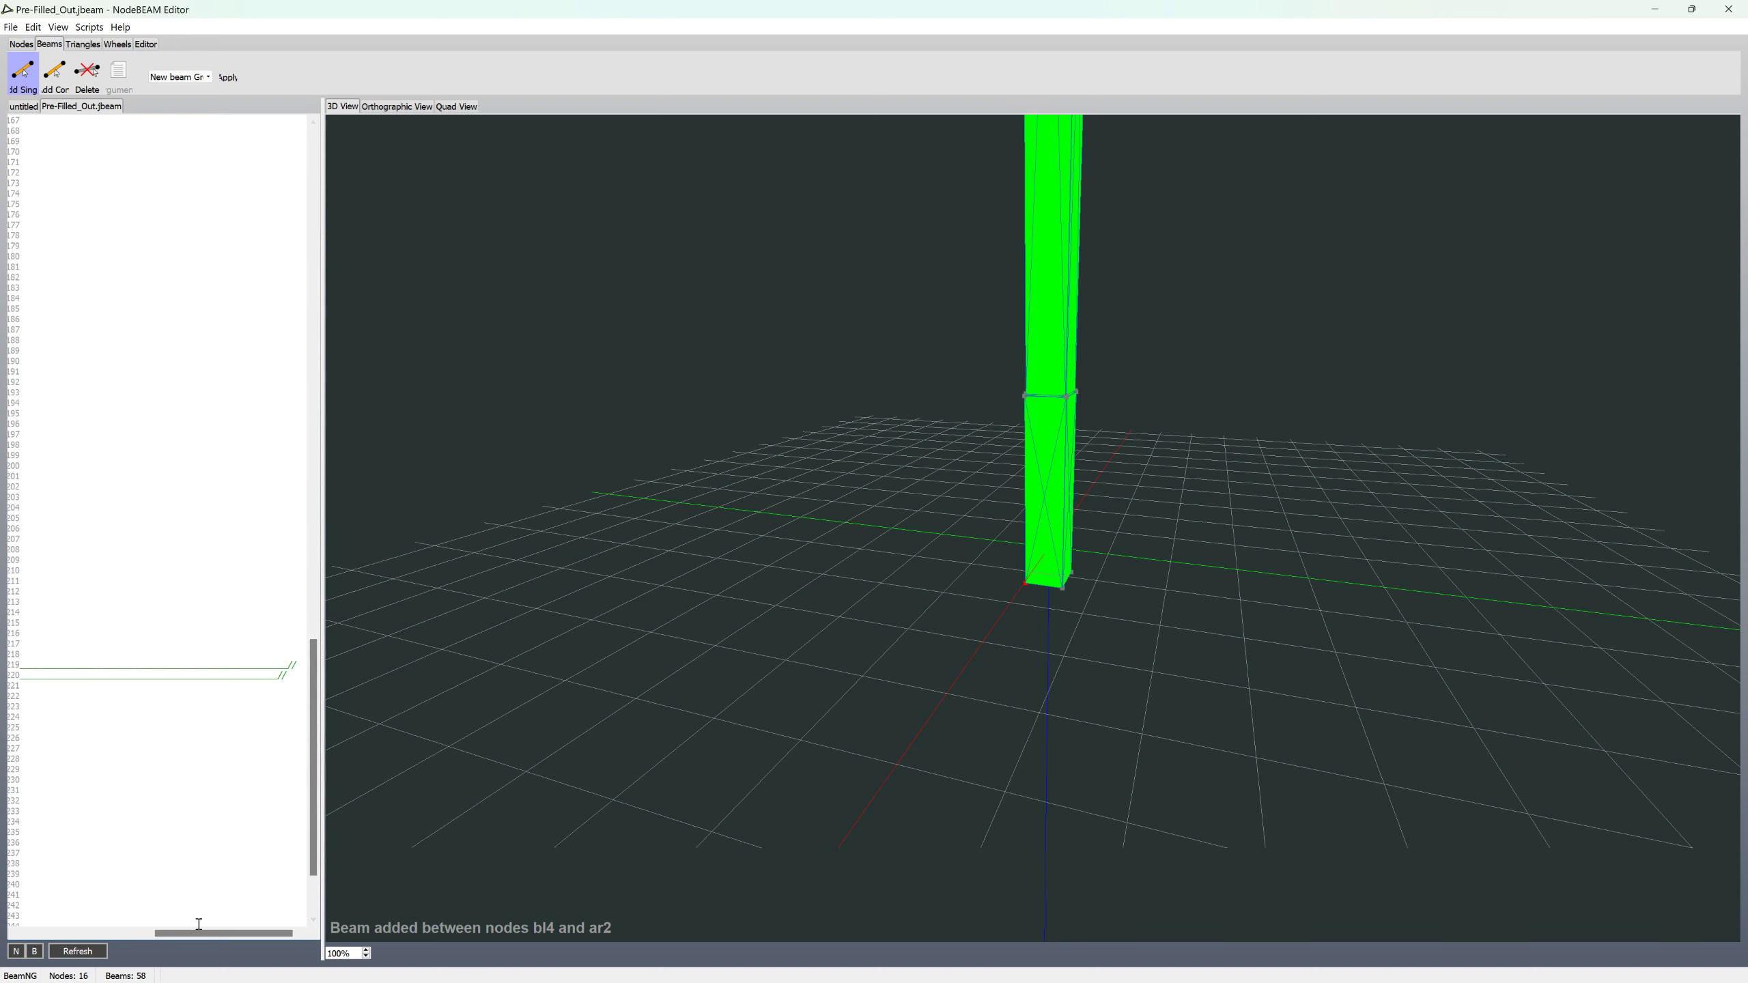
{"action": "left_click_drag", "start_coordinate": [268, 934], "coordinate": [110, 937]}
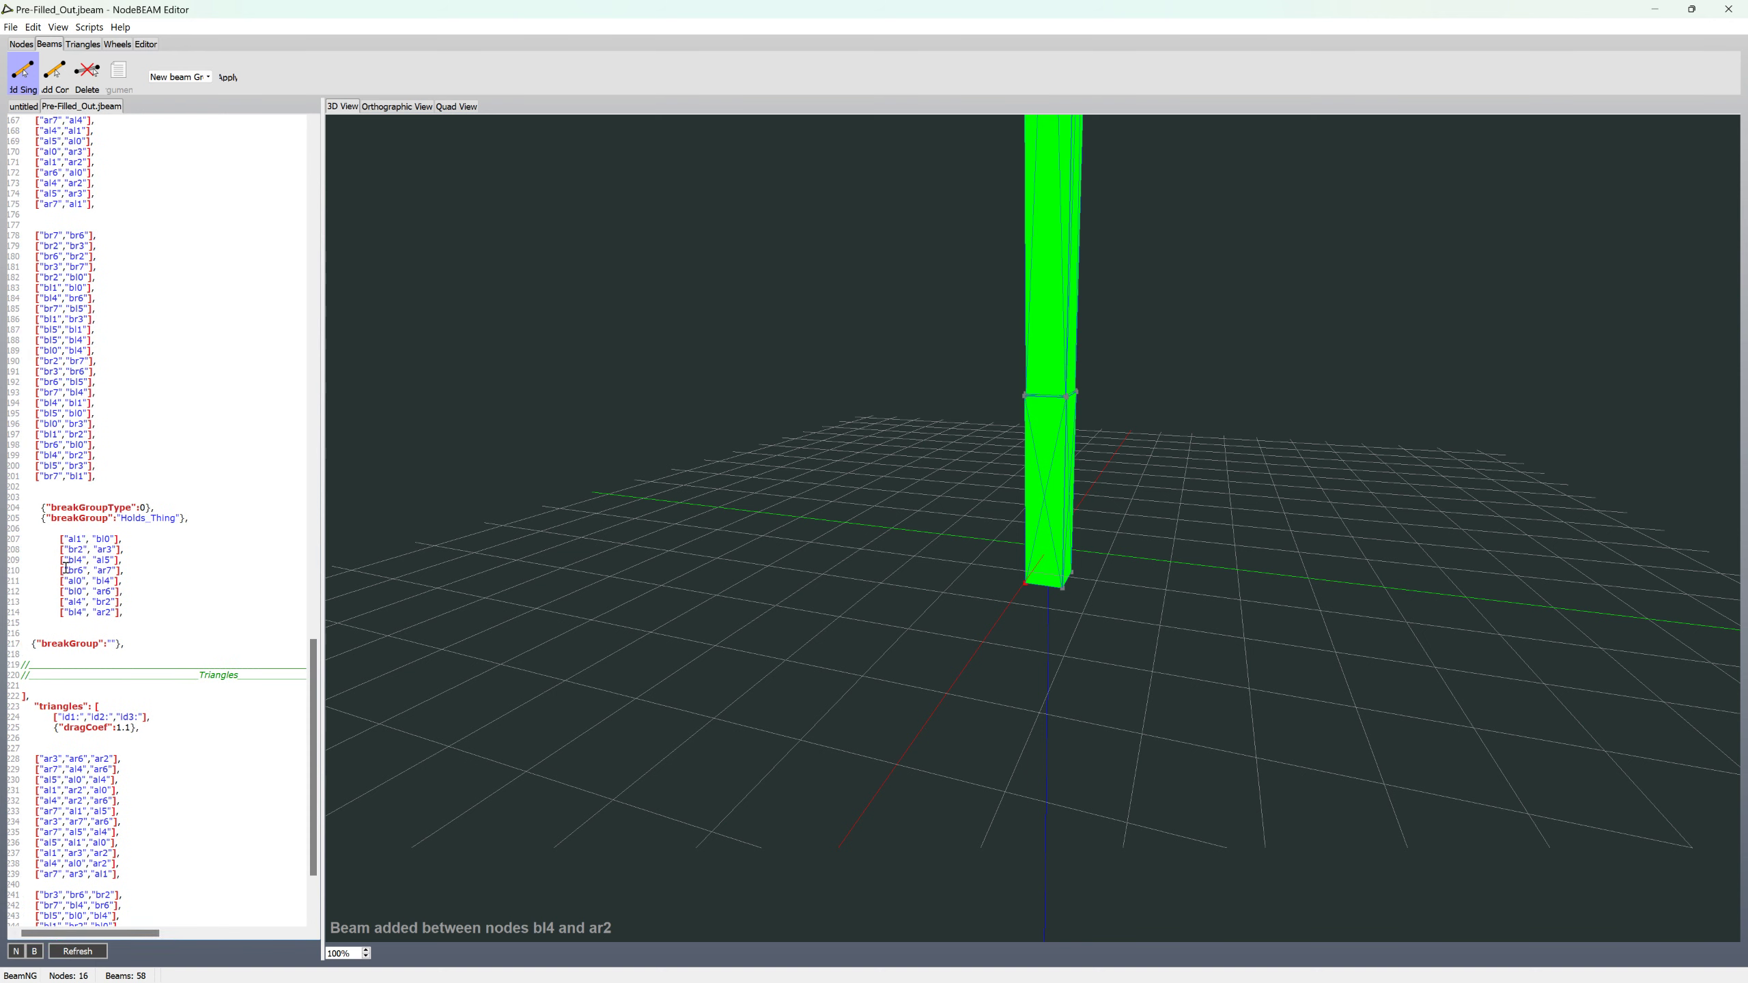
{"action": "left_click", "coordinate": [27, 528]}
{"action": "key", "text": "Return"}
{"action": "key", "text": "Return"}
{"action": "type", "text": "{\"breakGroup\":\"\"},"}
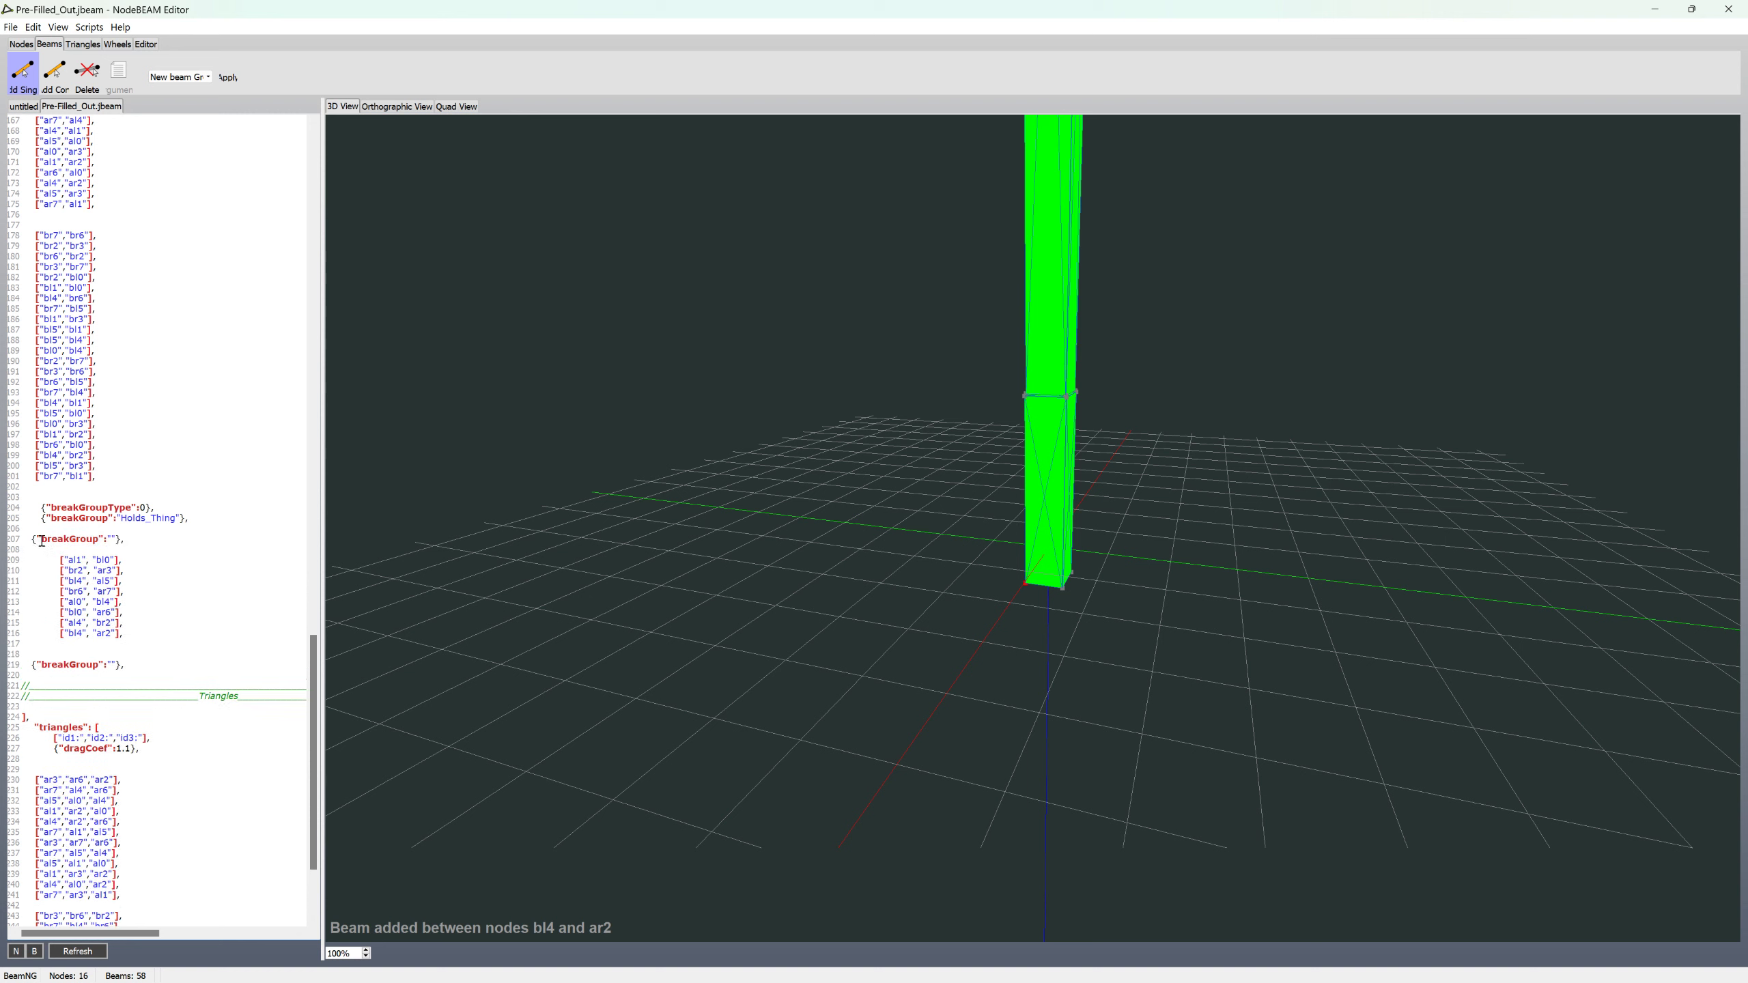
{"action": "left_click_drag", "start_coordinate": [120, 542], "coordinate": [25, 547]}
{"action": "key", "text": "ctrl+z"}
{"action": "key", "text": "ctrl+z"}
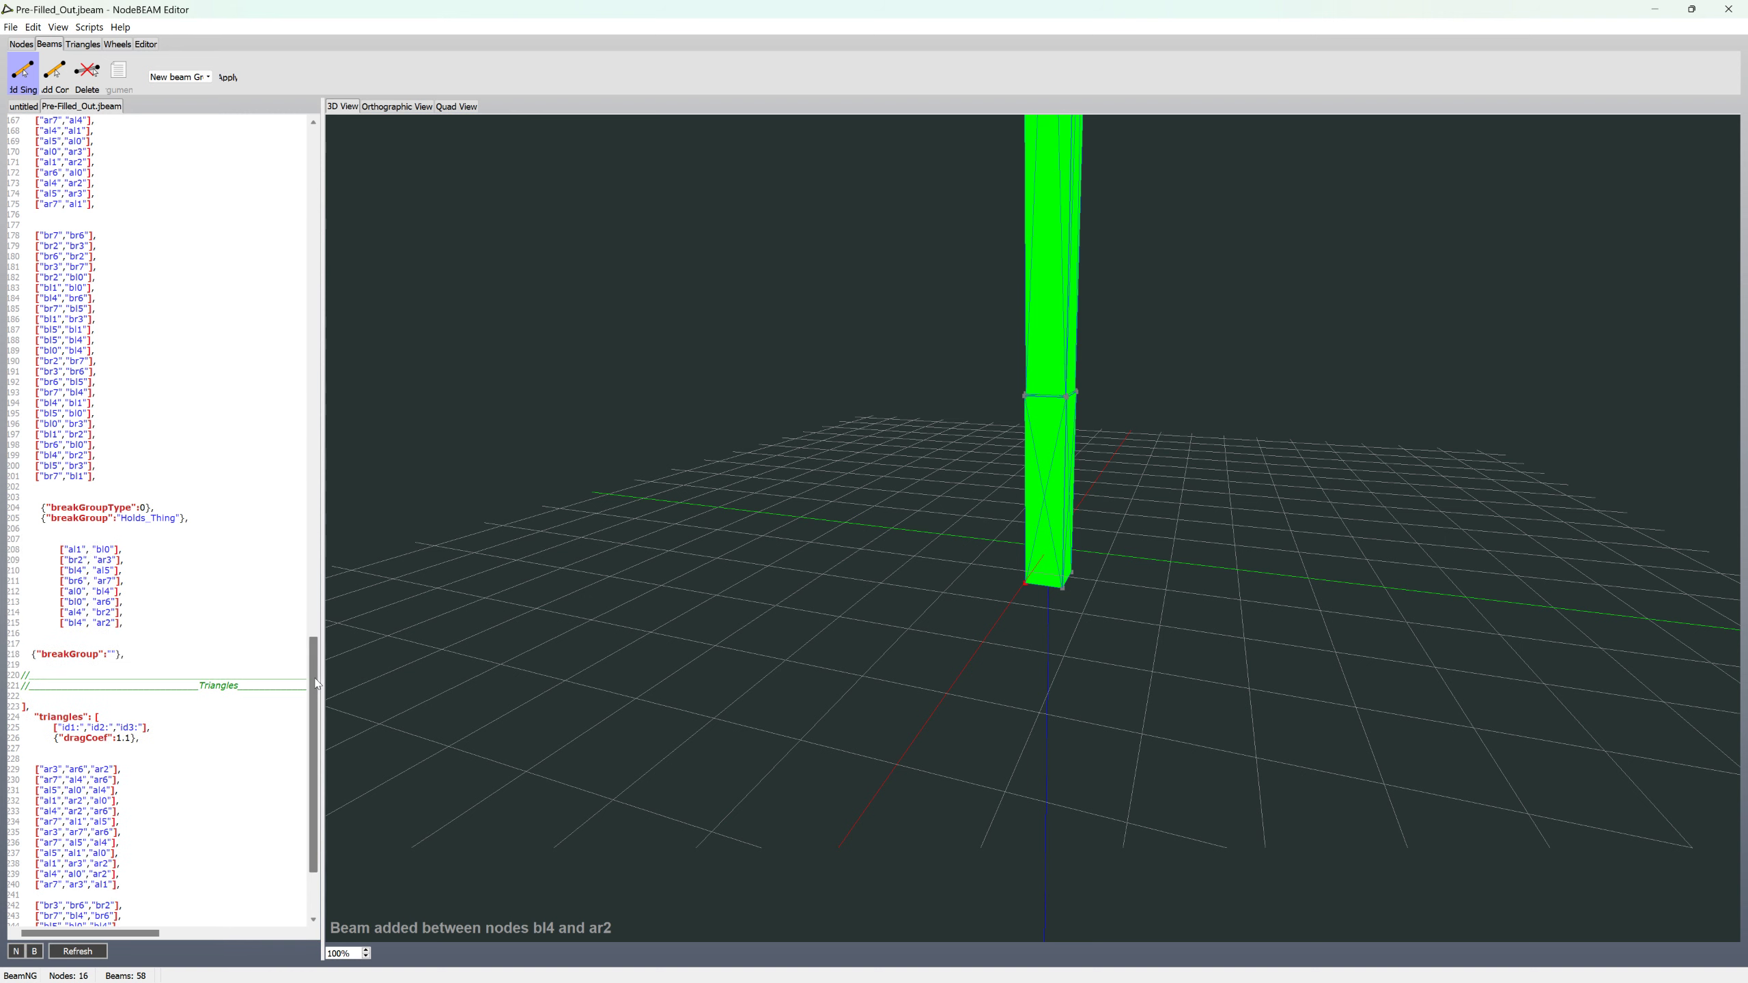
- Copy the beamSpring/beamDamp and beamDeform/beamStrength lines from the start of the beams section into the Holds_Thing group, above its al1–bl0 beam
{"action": "left_click_drag", "start_coordinate": [317, 684], "coordinate": [317, 586]}
{"action": "left_click_drag", "start_coordinate": [322, 499], "coordinate": [519, 399]}
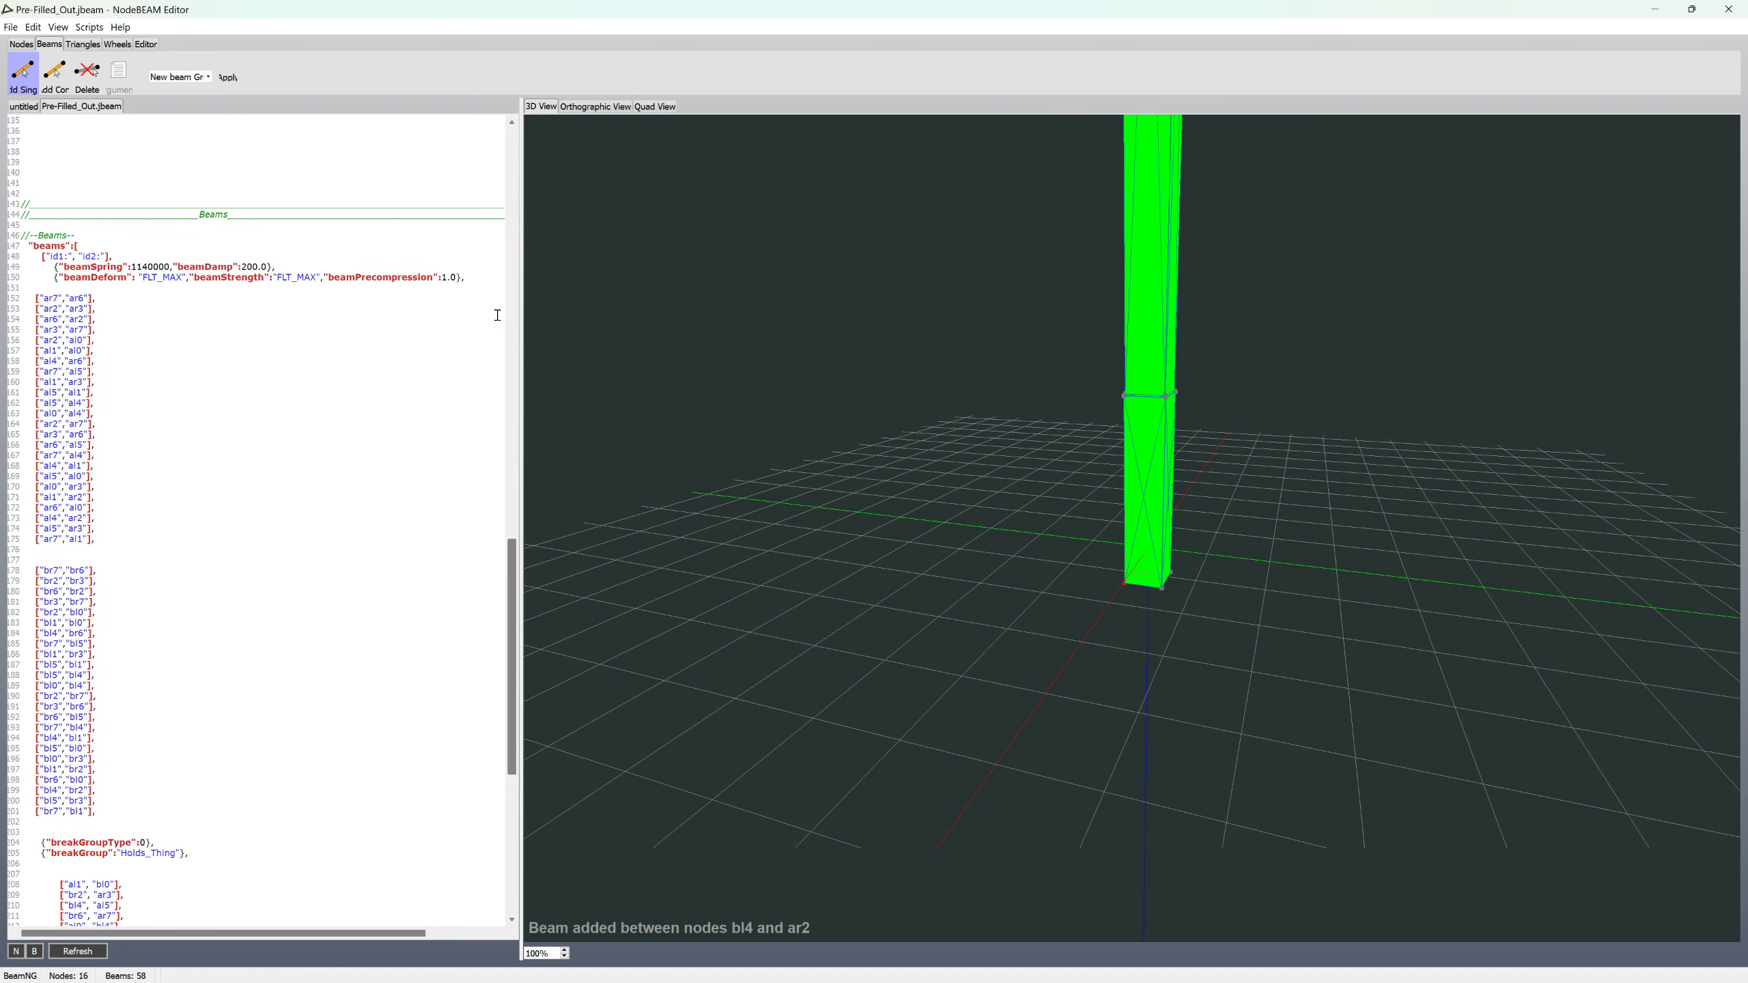
{"action": "left_click_drag", "start_coordinate": [11, 290], "coordinate": [5, 275]}
{"action": "key", "text": "ctrl+c"}
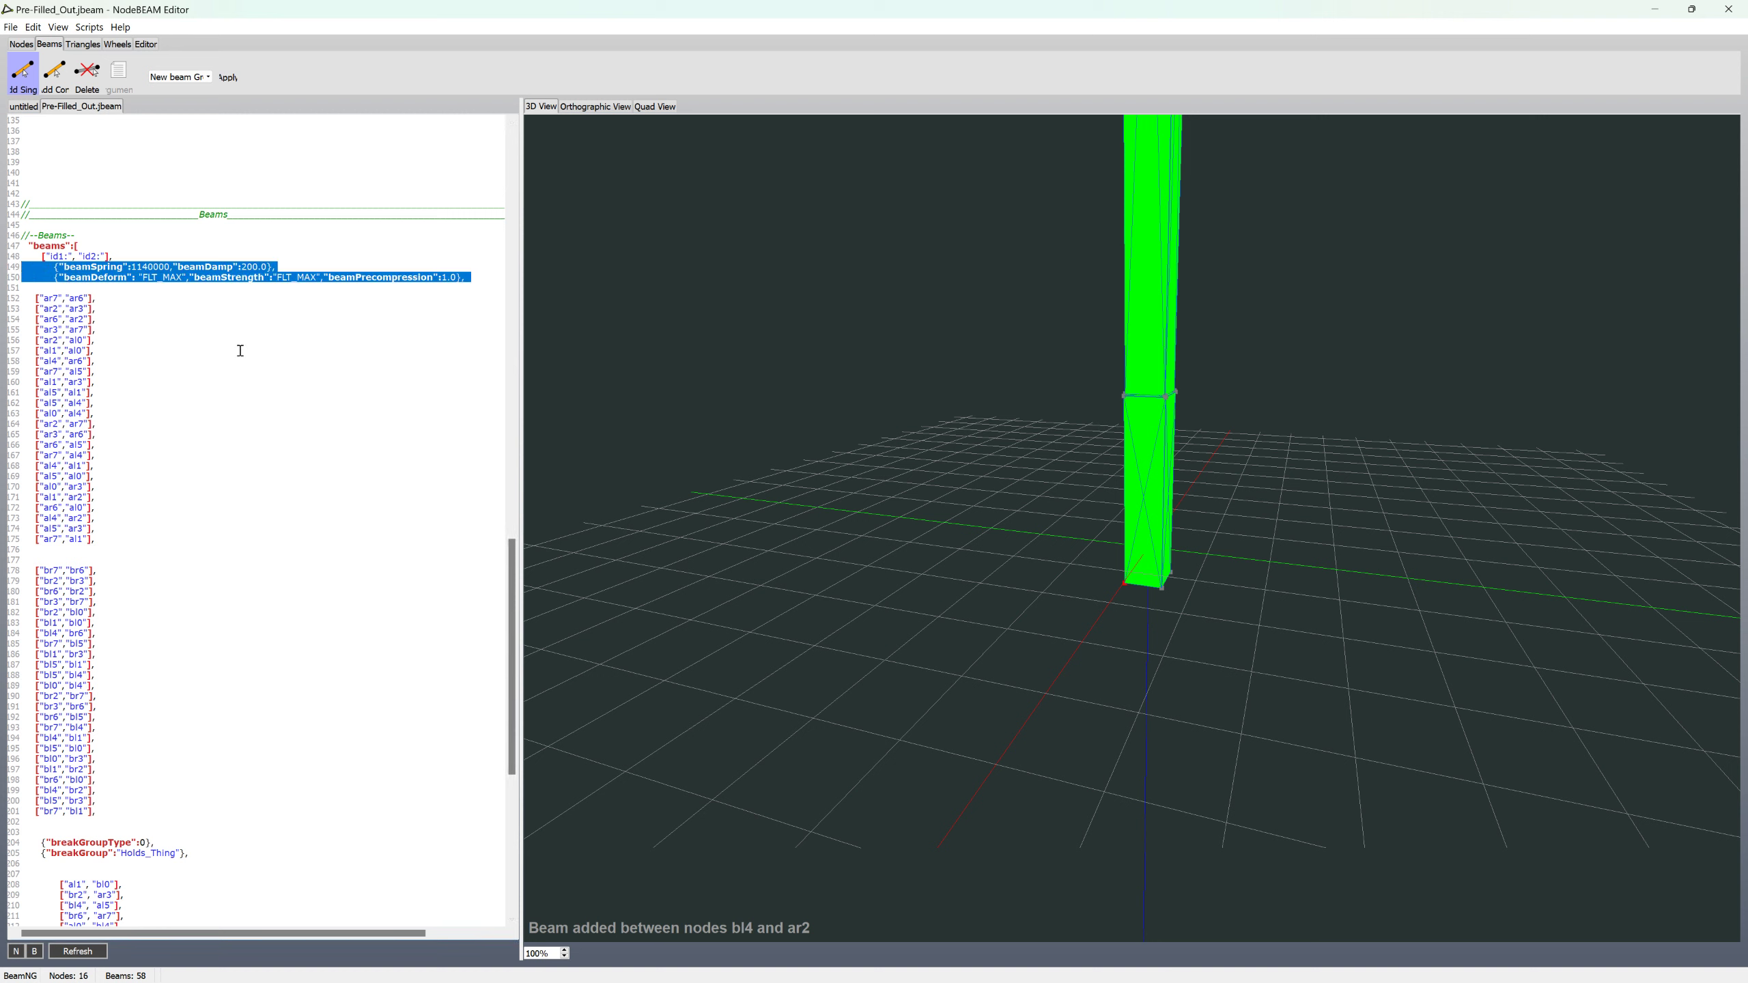
{"action": "left_click_drag", "start_coordinate": [516, 592], "coordinate": [516, 693]}
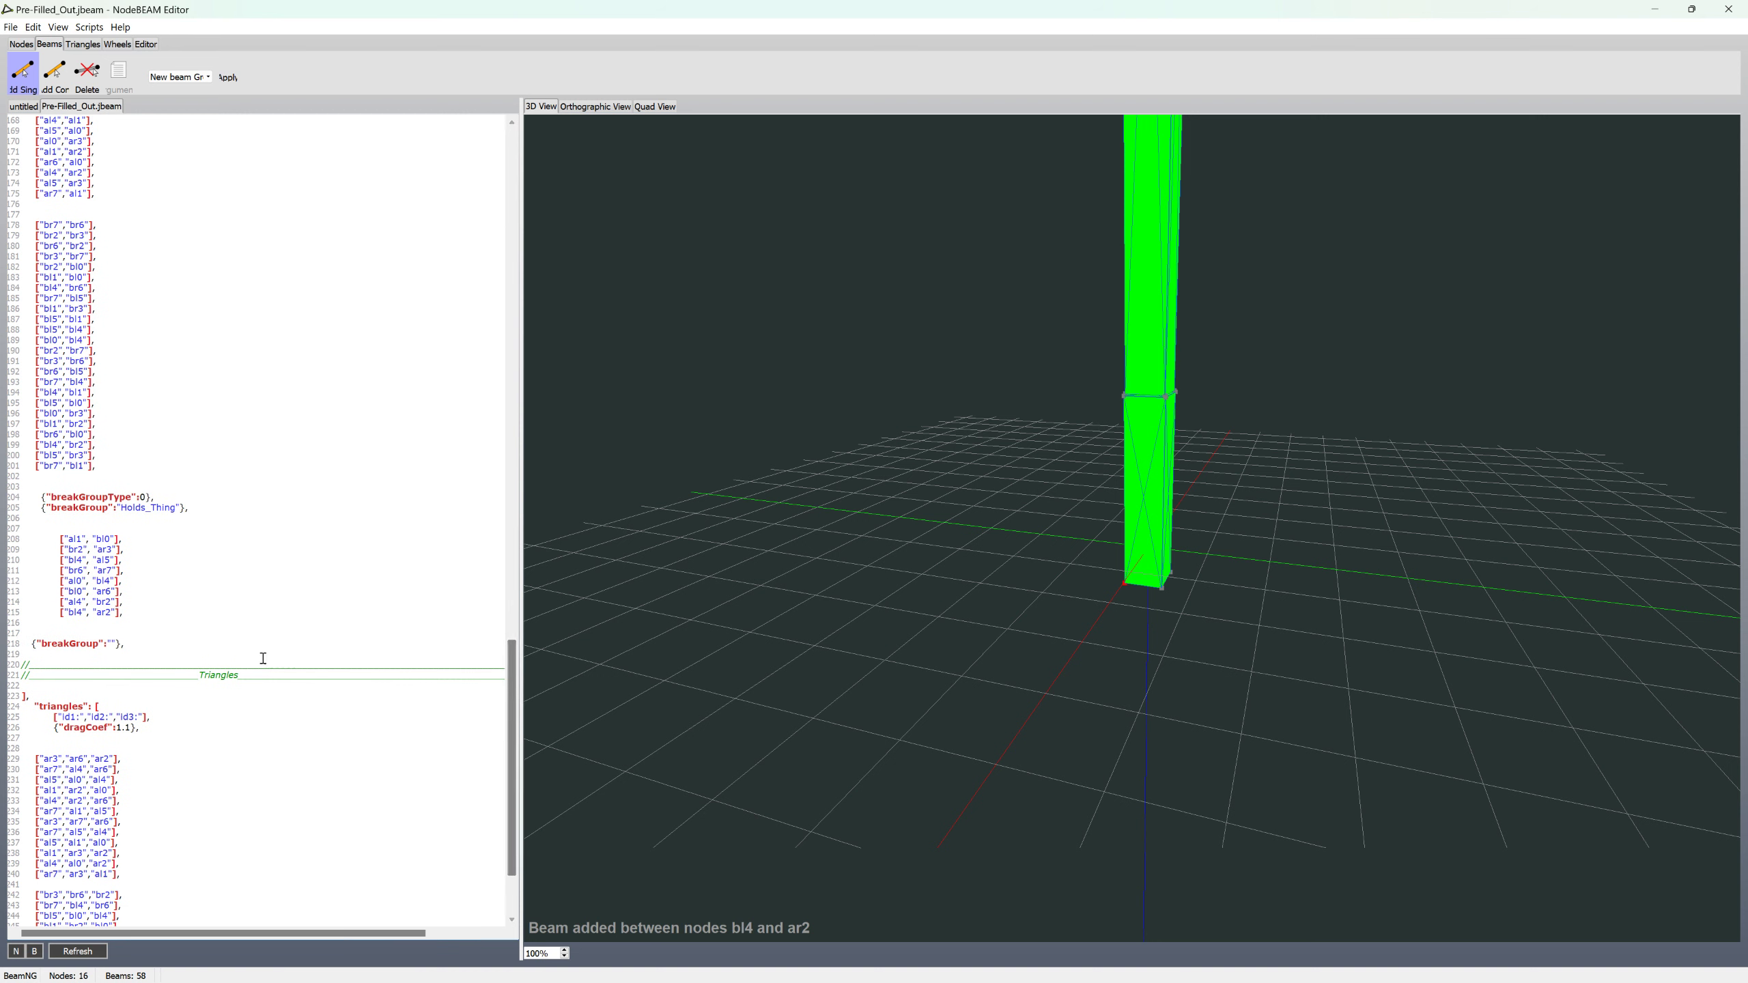
{"action": "left_click", "coordinate": [26, 529]}
{"action": "key", "text": "ctrl+v"}
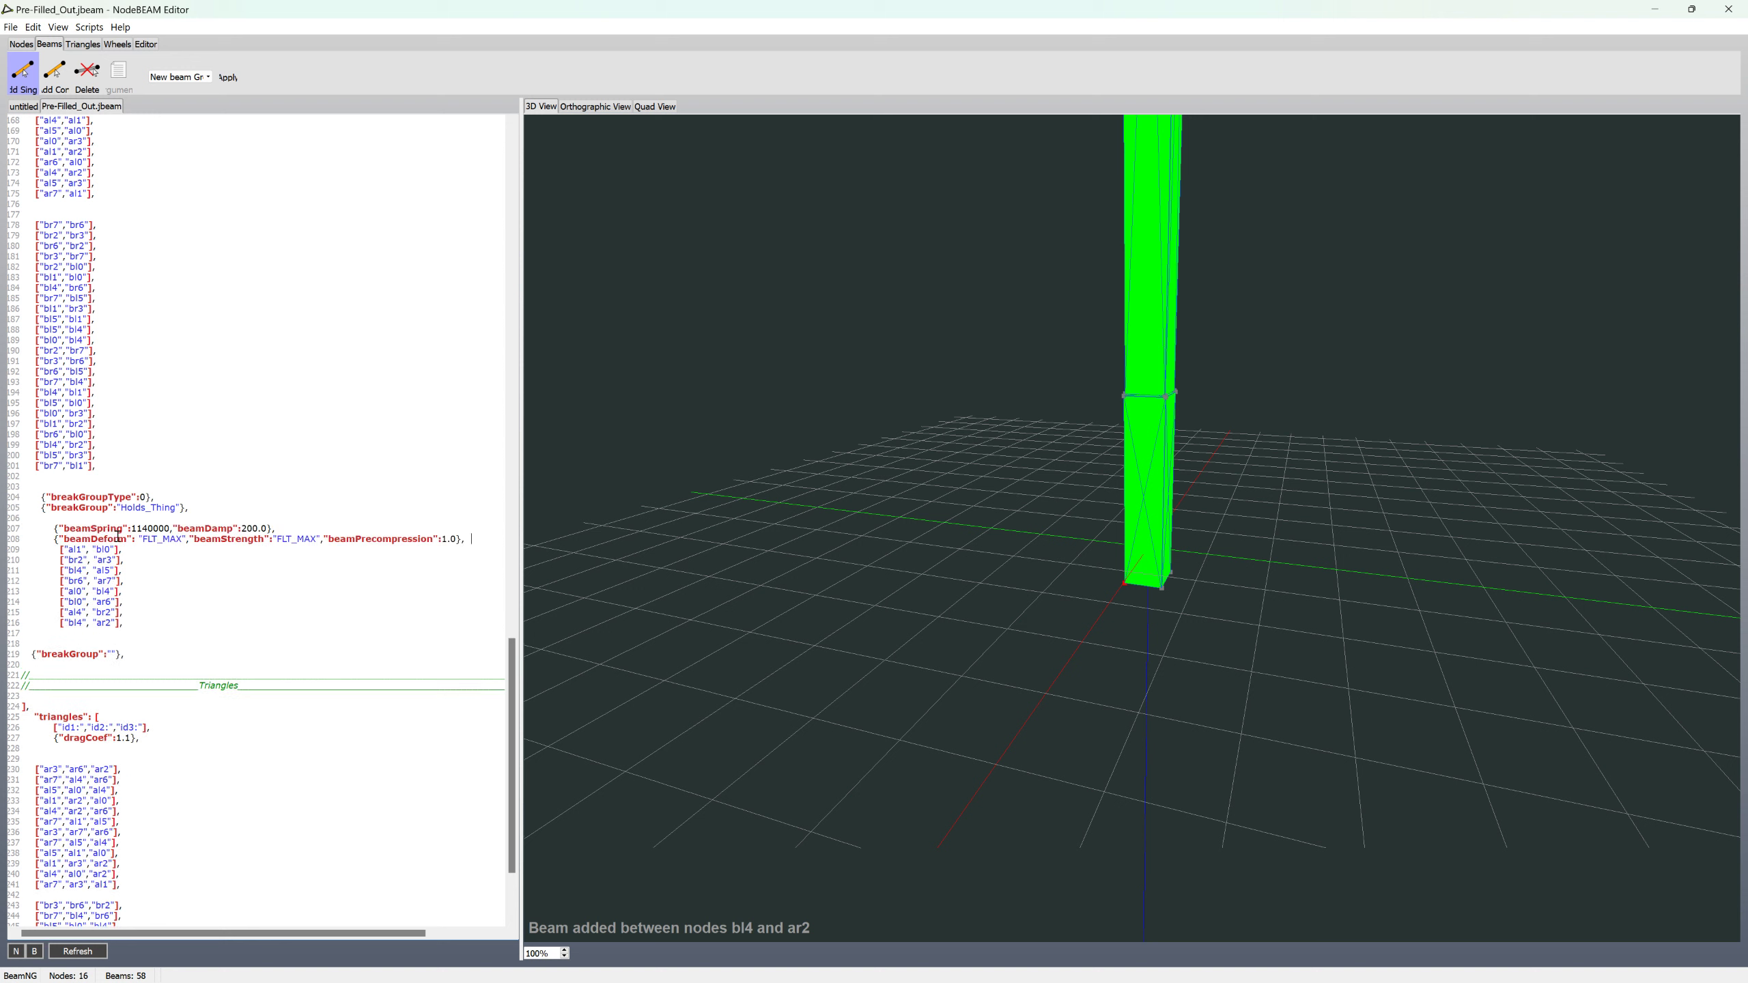
- Set the Holds_Thing group's beamStrength to 50000, beamSpring to 11140000 and beamDamp to 1100.0
{"action": "left_click_drag", "start_coordinate": [276, 539], "coordinate": [315, 536]}
{"action": "type", "text": "50000"}
{"action": "left_click", "coordinate": [154, 524]}
{"action": "type", "text": "11"}
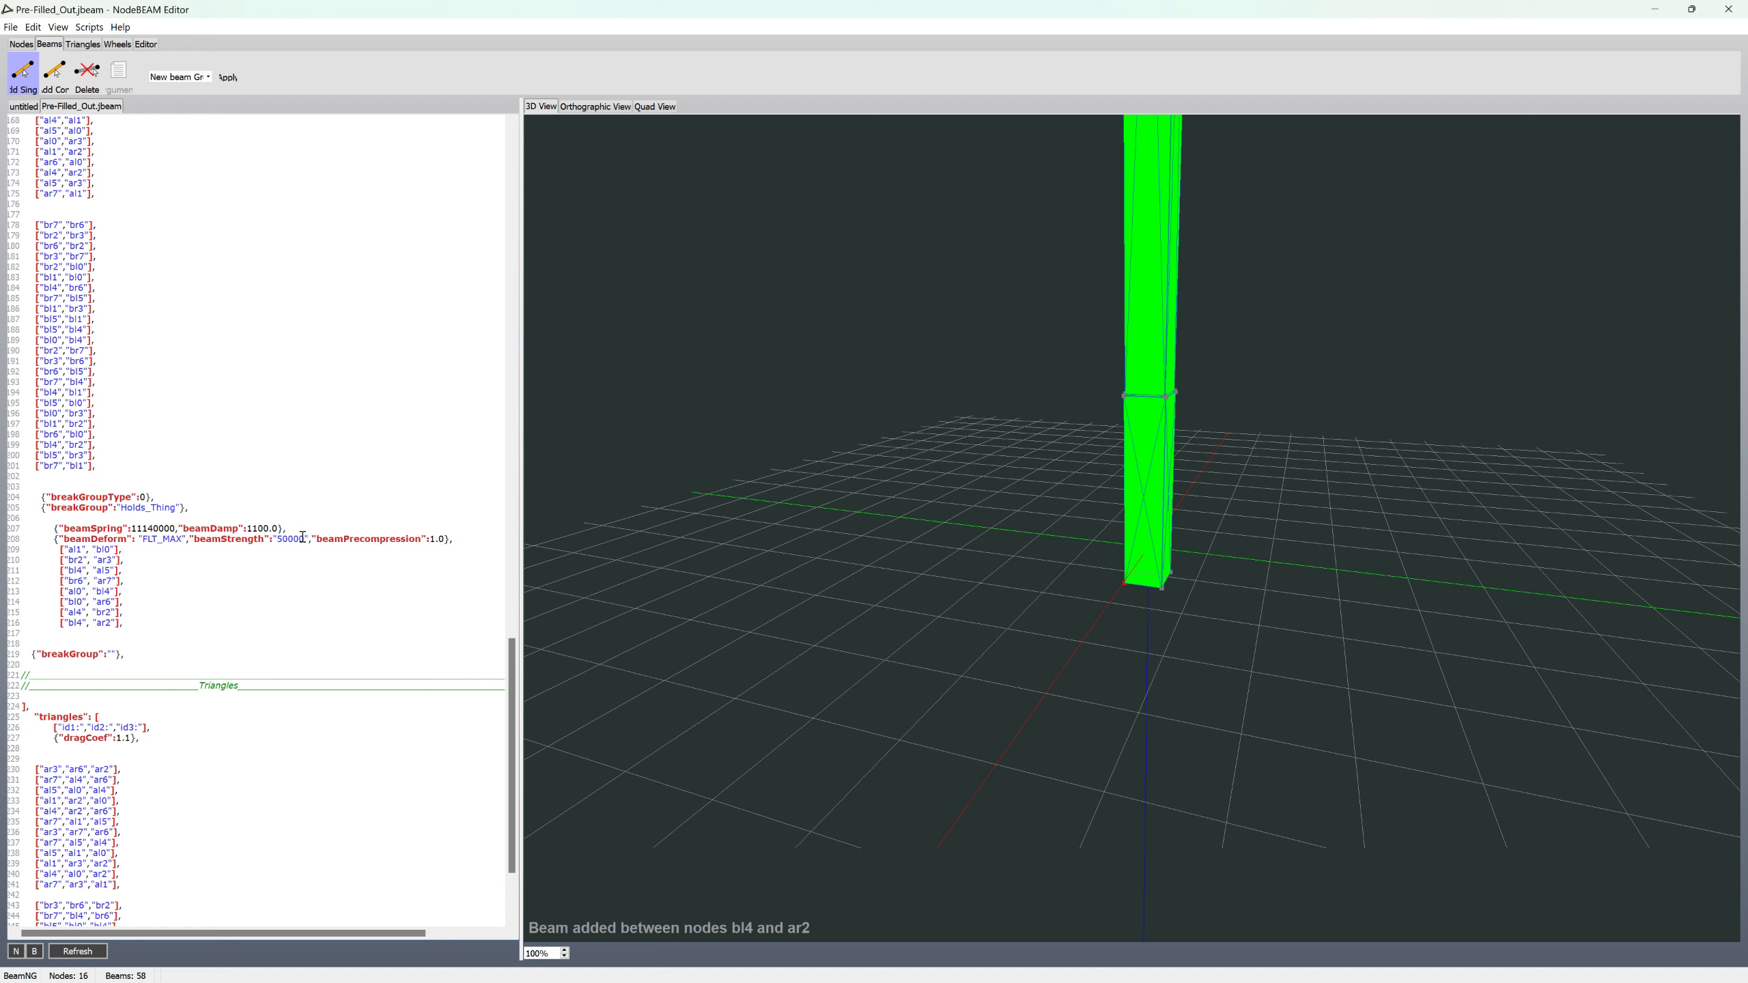
- In the nodes section, set nodeWeight to 42.0, nodeMaterial to |NM_WOOD and selfCollision to true
{"action": "left_click_drag", "start_coordinate": [507, 665], "coordinate": [545, 283]}
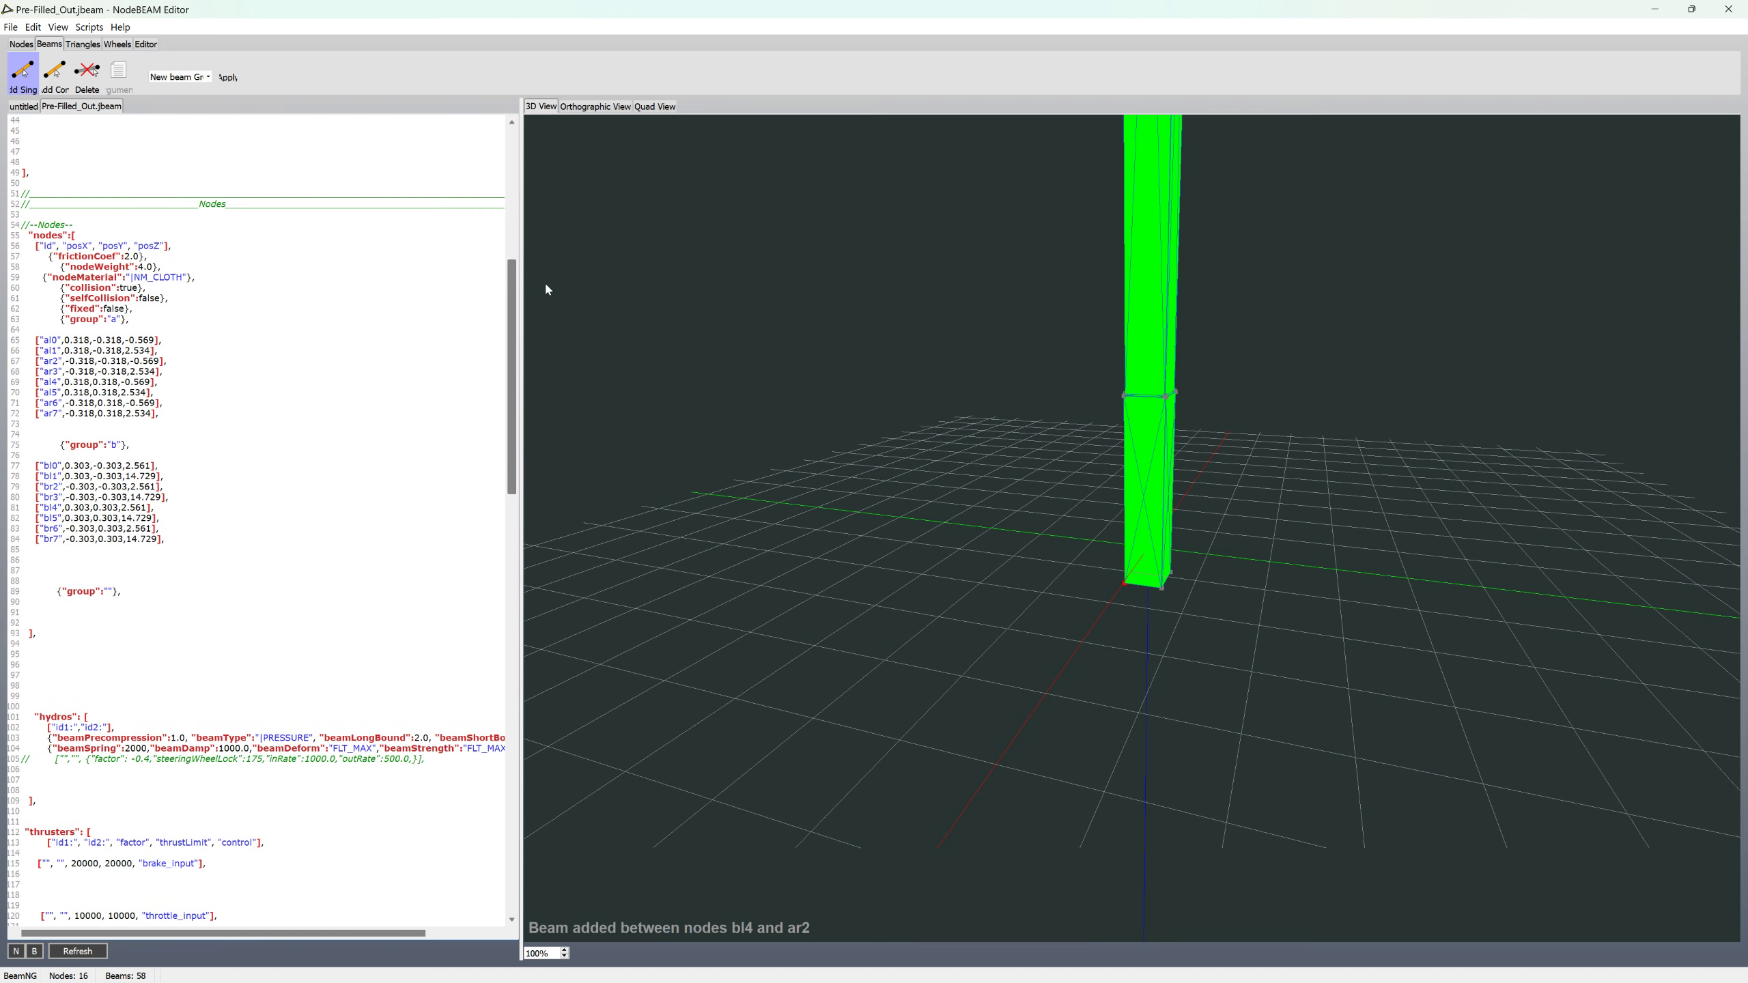
{"action": "left_click", "coordinate": [142, 267]}
{"action": "type", "text": "2"}
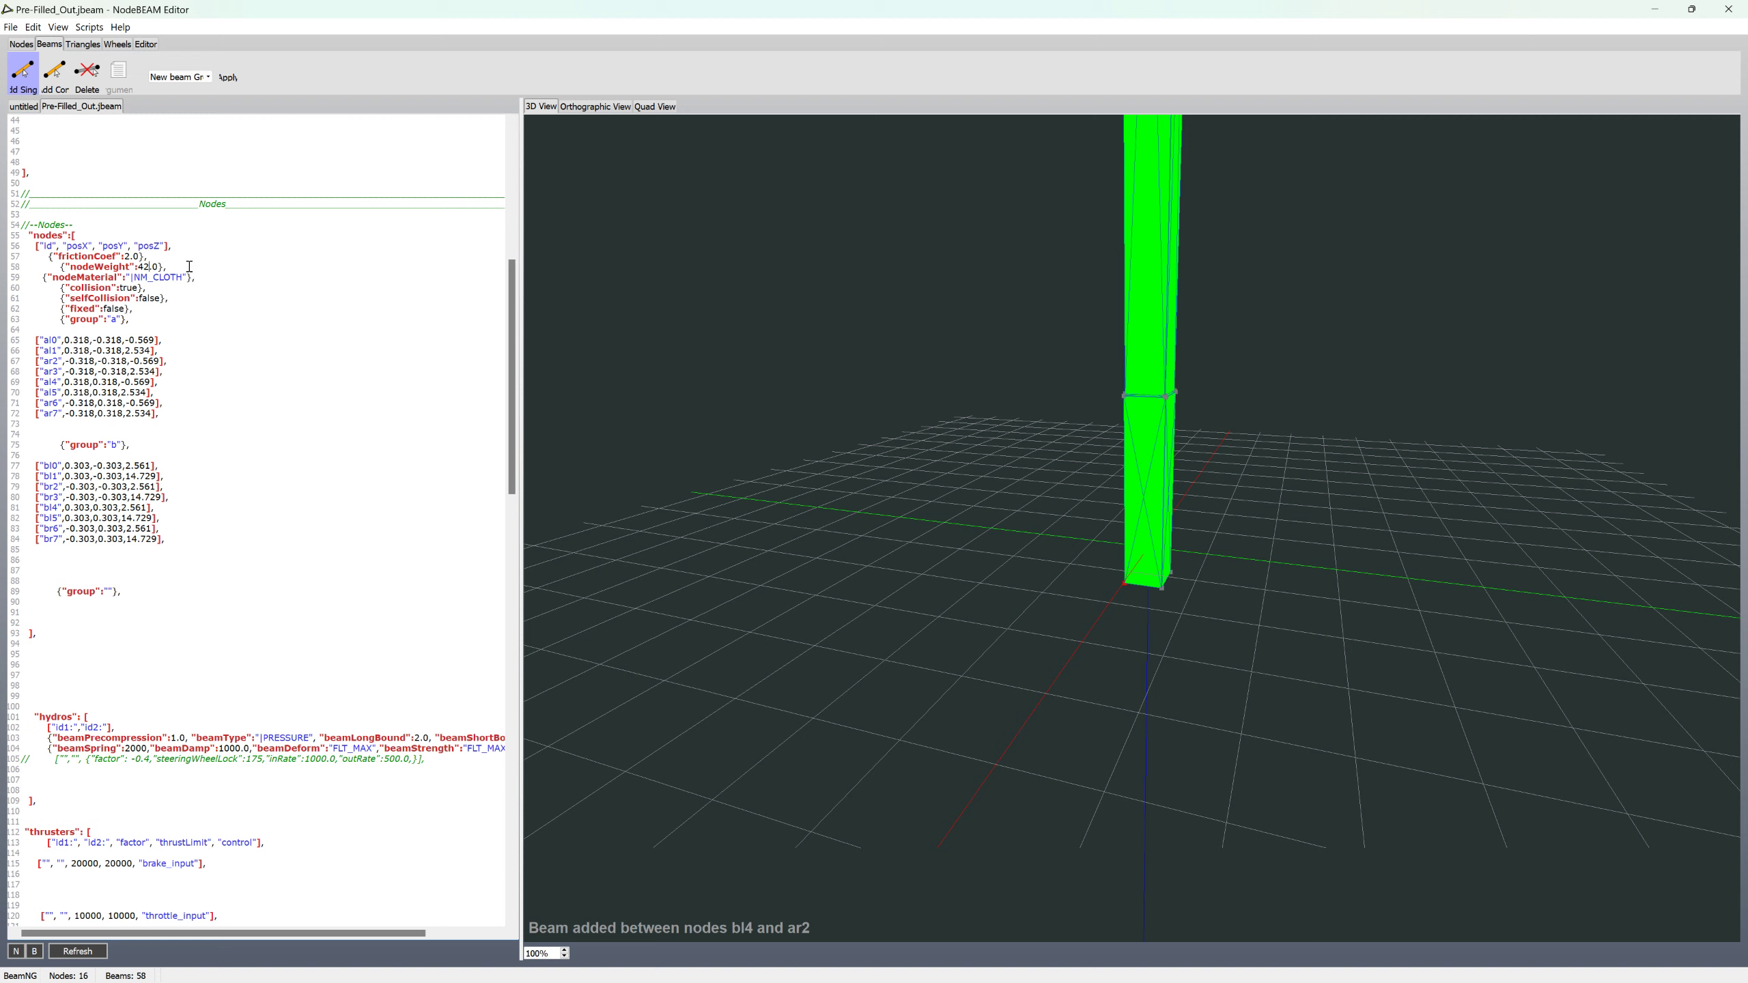
{"action": "left_click_drag", "start_coordinate": [153, 278], "coordinate": [181, 278]}
{"action": "type", "text": "WOOD"}
{"action": "left_click_drag", "start_coordinate": [139, 300], "coordinate": [157, 302]}
{"action": "type", "text": "true"}
- Display the node names on the pole in the 3D view
{"action": "left_click", "coordinate": [20, 46]}
{"action": "left_click", "coordinate": [449, 89]}
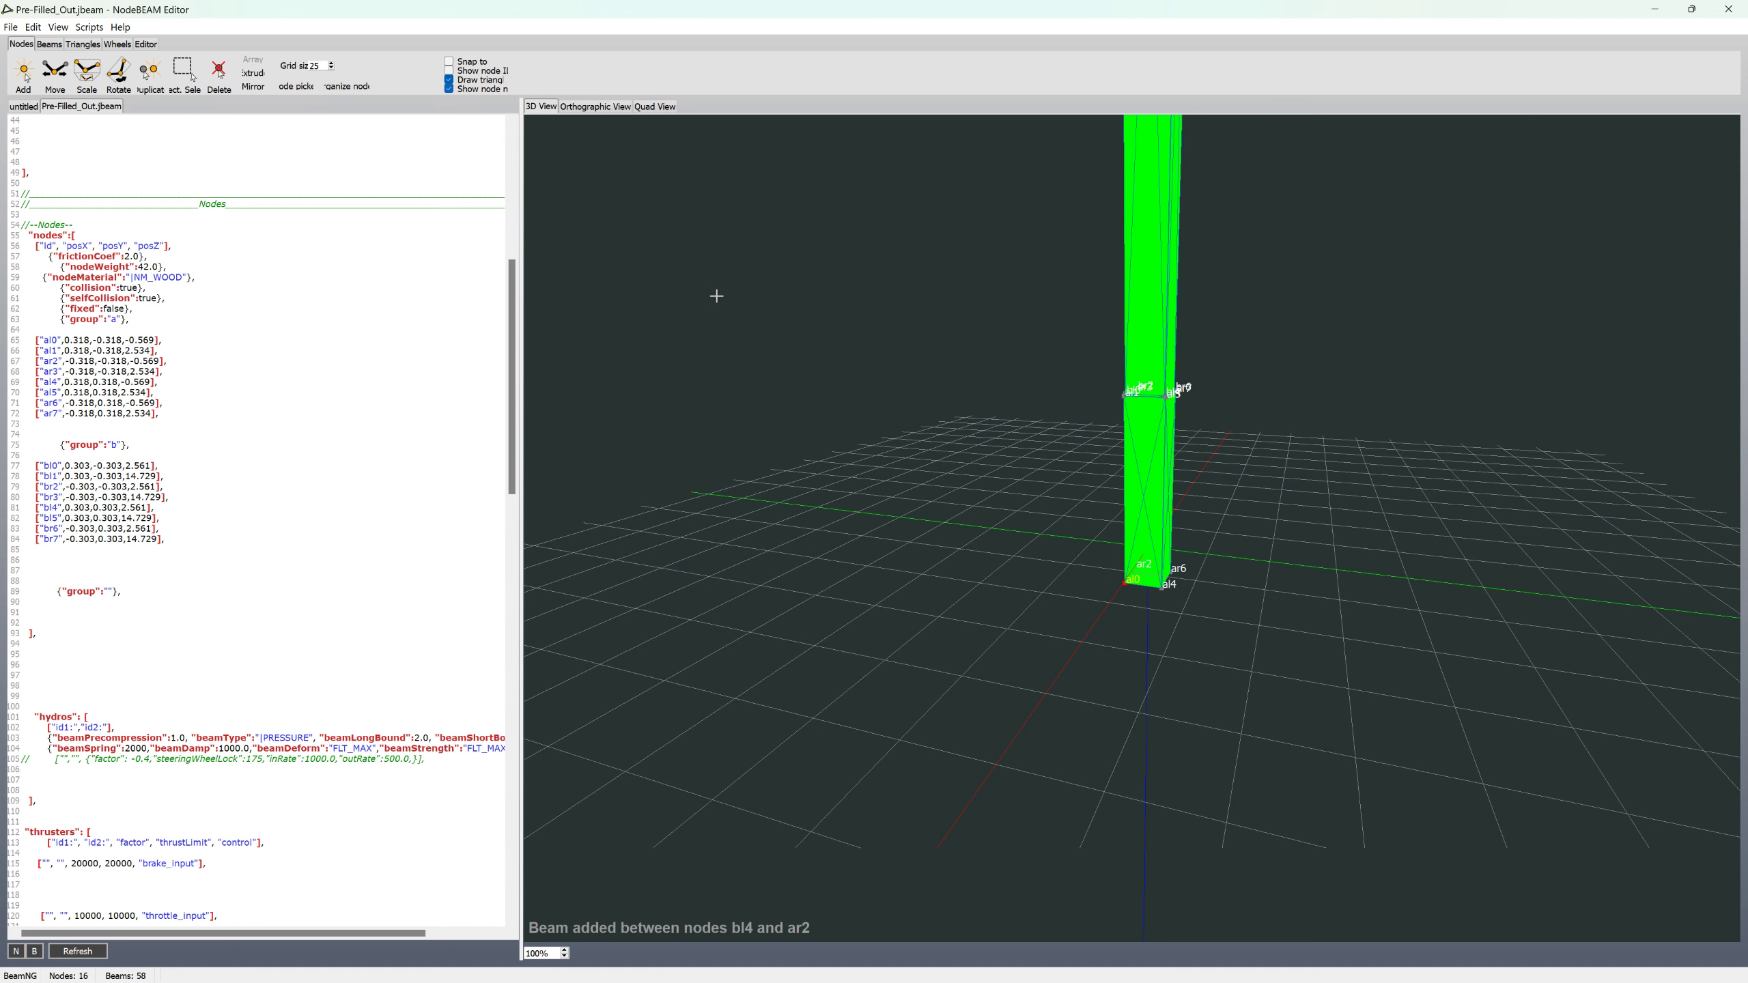
{"action": "scroll", "coordinate": [848, 423], "scroll_direction": "up", "scroll_amount": 1}
{"action": "scroll", "coordinate": [840, 427], "scroll_direction": "up", "scroll_amount": 1}
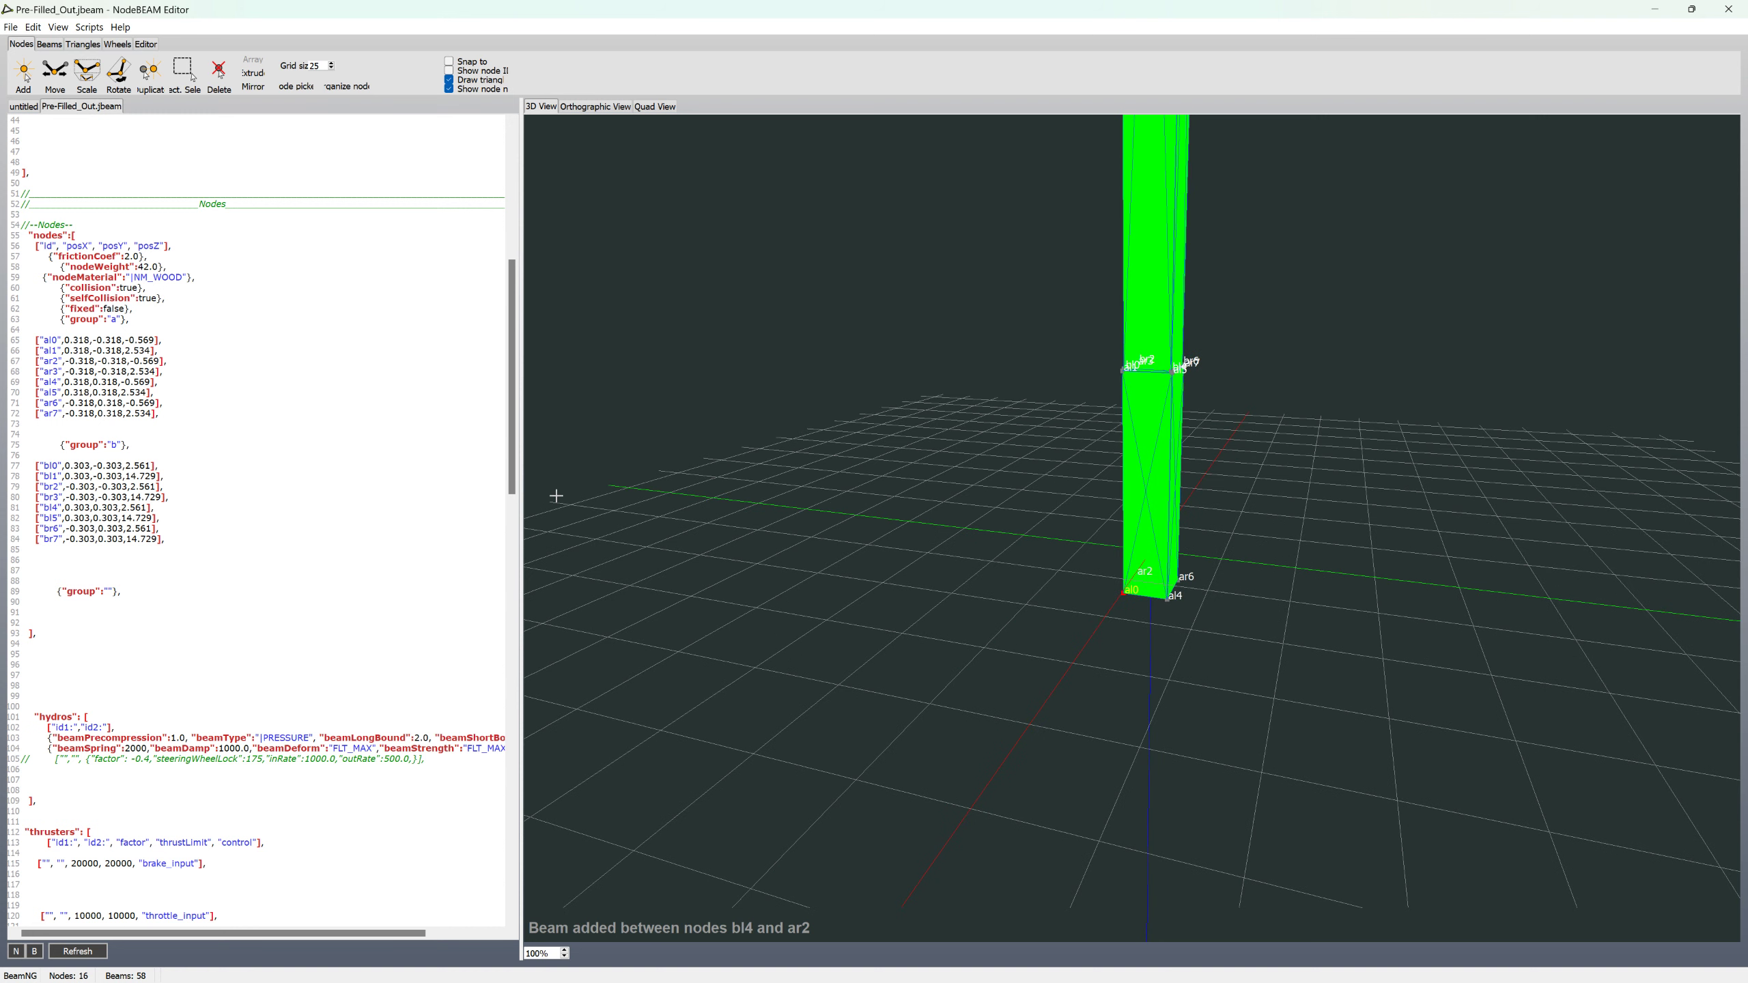
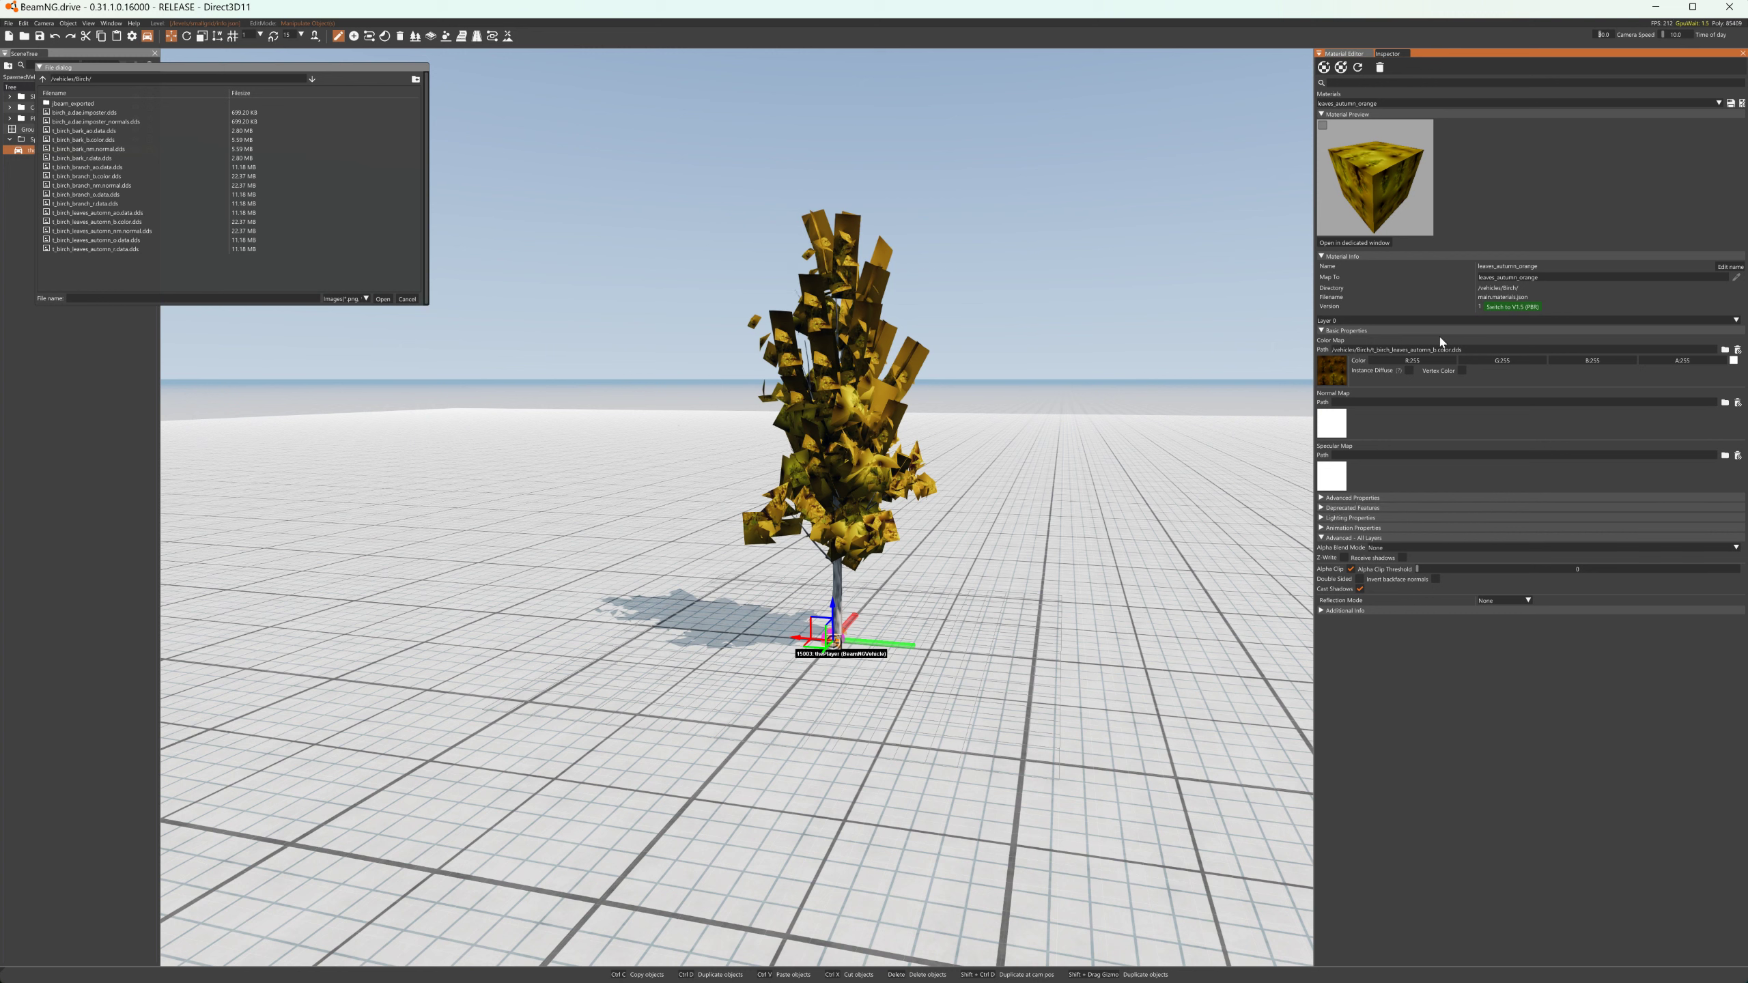
- In BeamNG.drive, switch the leaves_autumn_orange material to V1.5 (PBR) and assign t_birch_leaves_autumn_o.data.dds as its opacity map
{"action": "left_click", "coordinate": [1512, 306]}
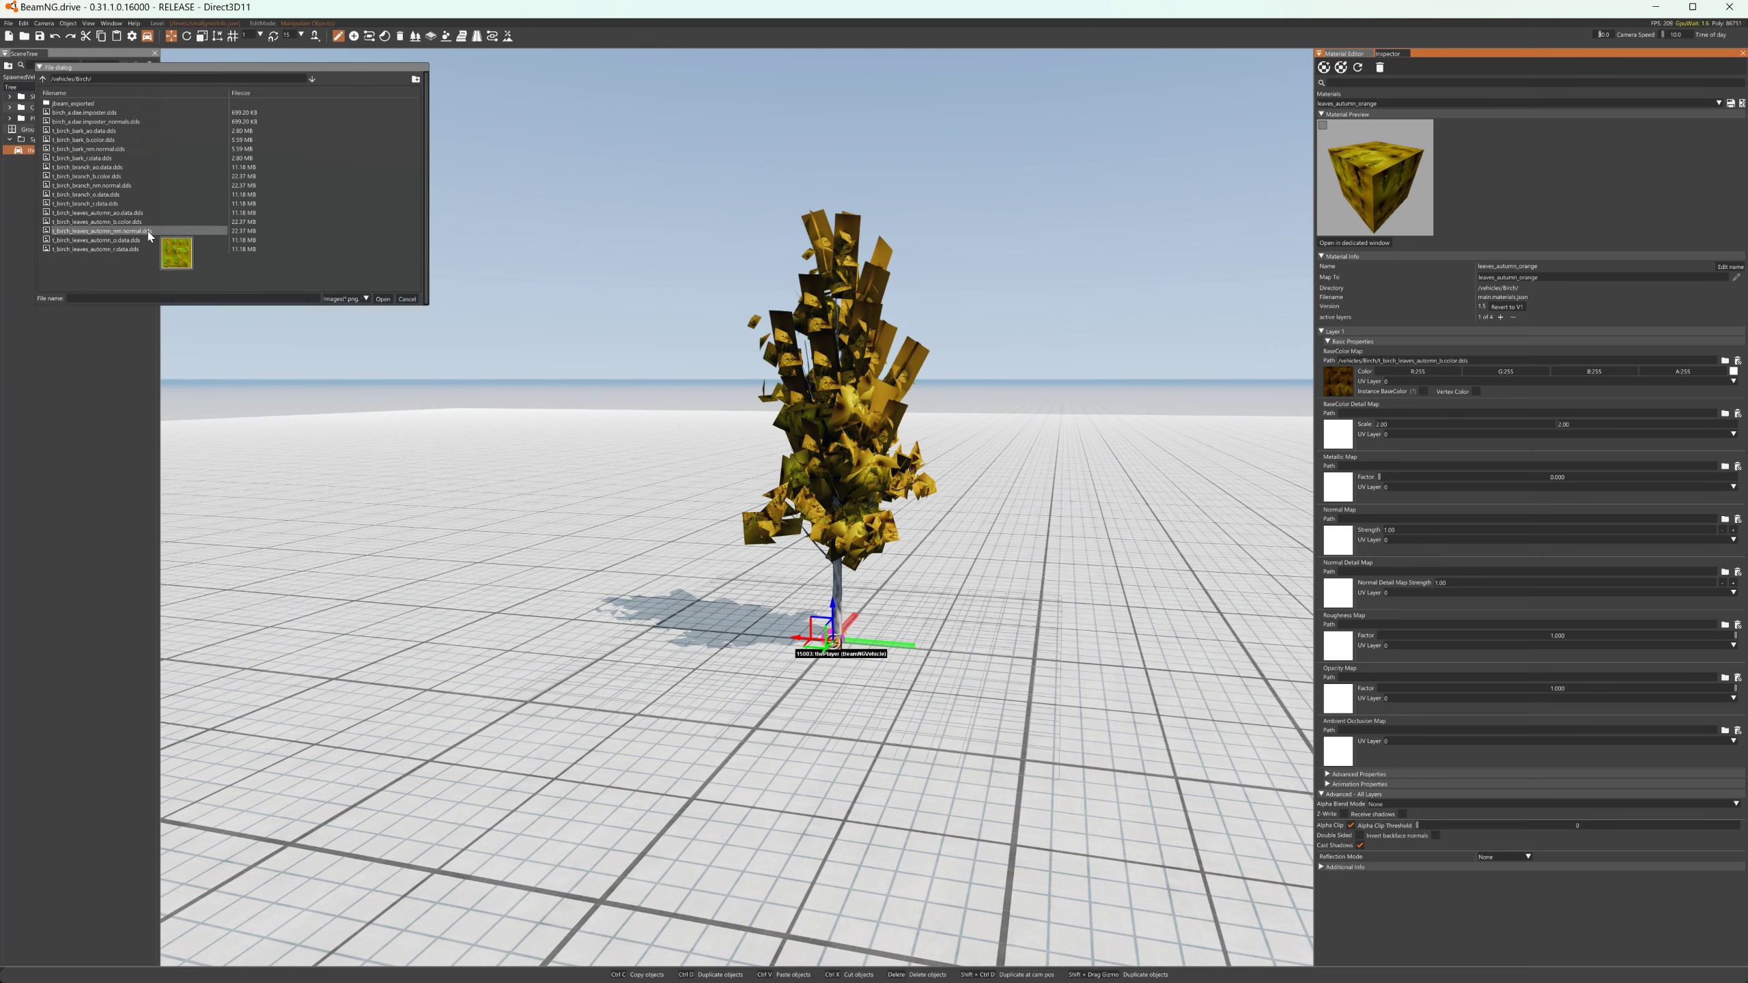
{"action": "left_click", "coordinate": [168, 239]}
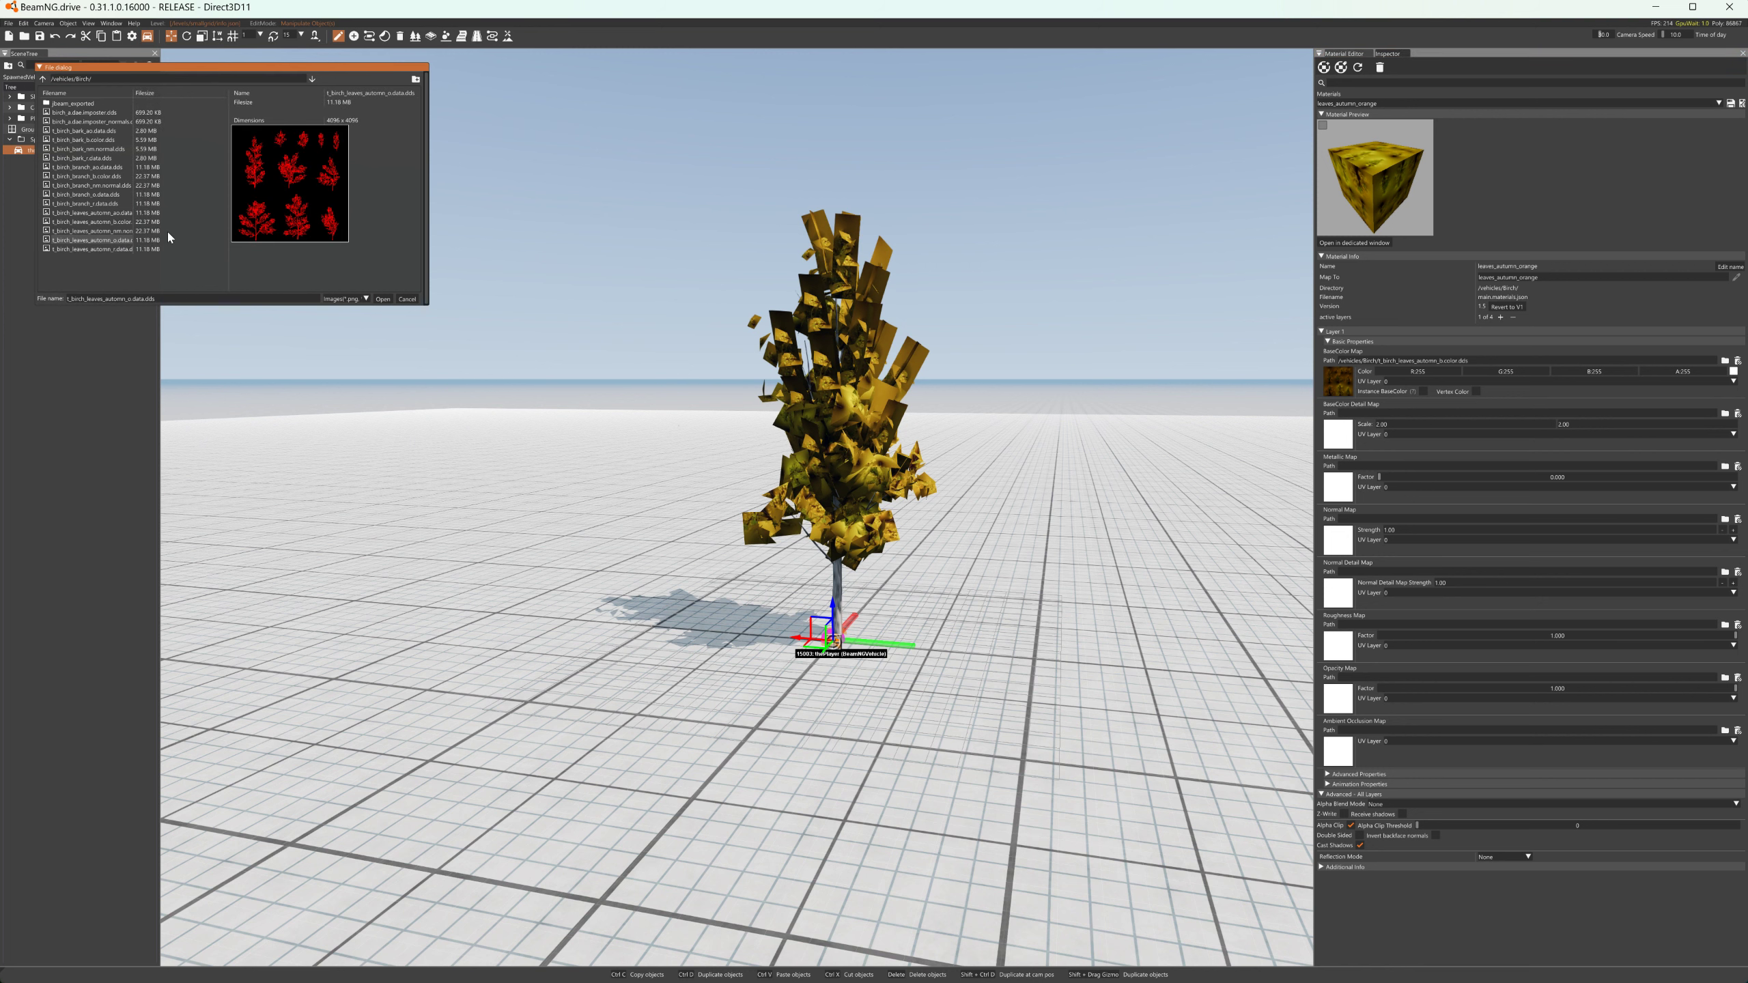
{"action": "left_click", "coordinate": [382, 298]}
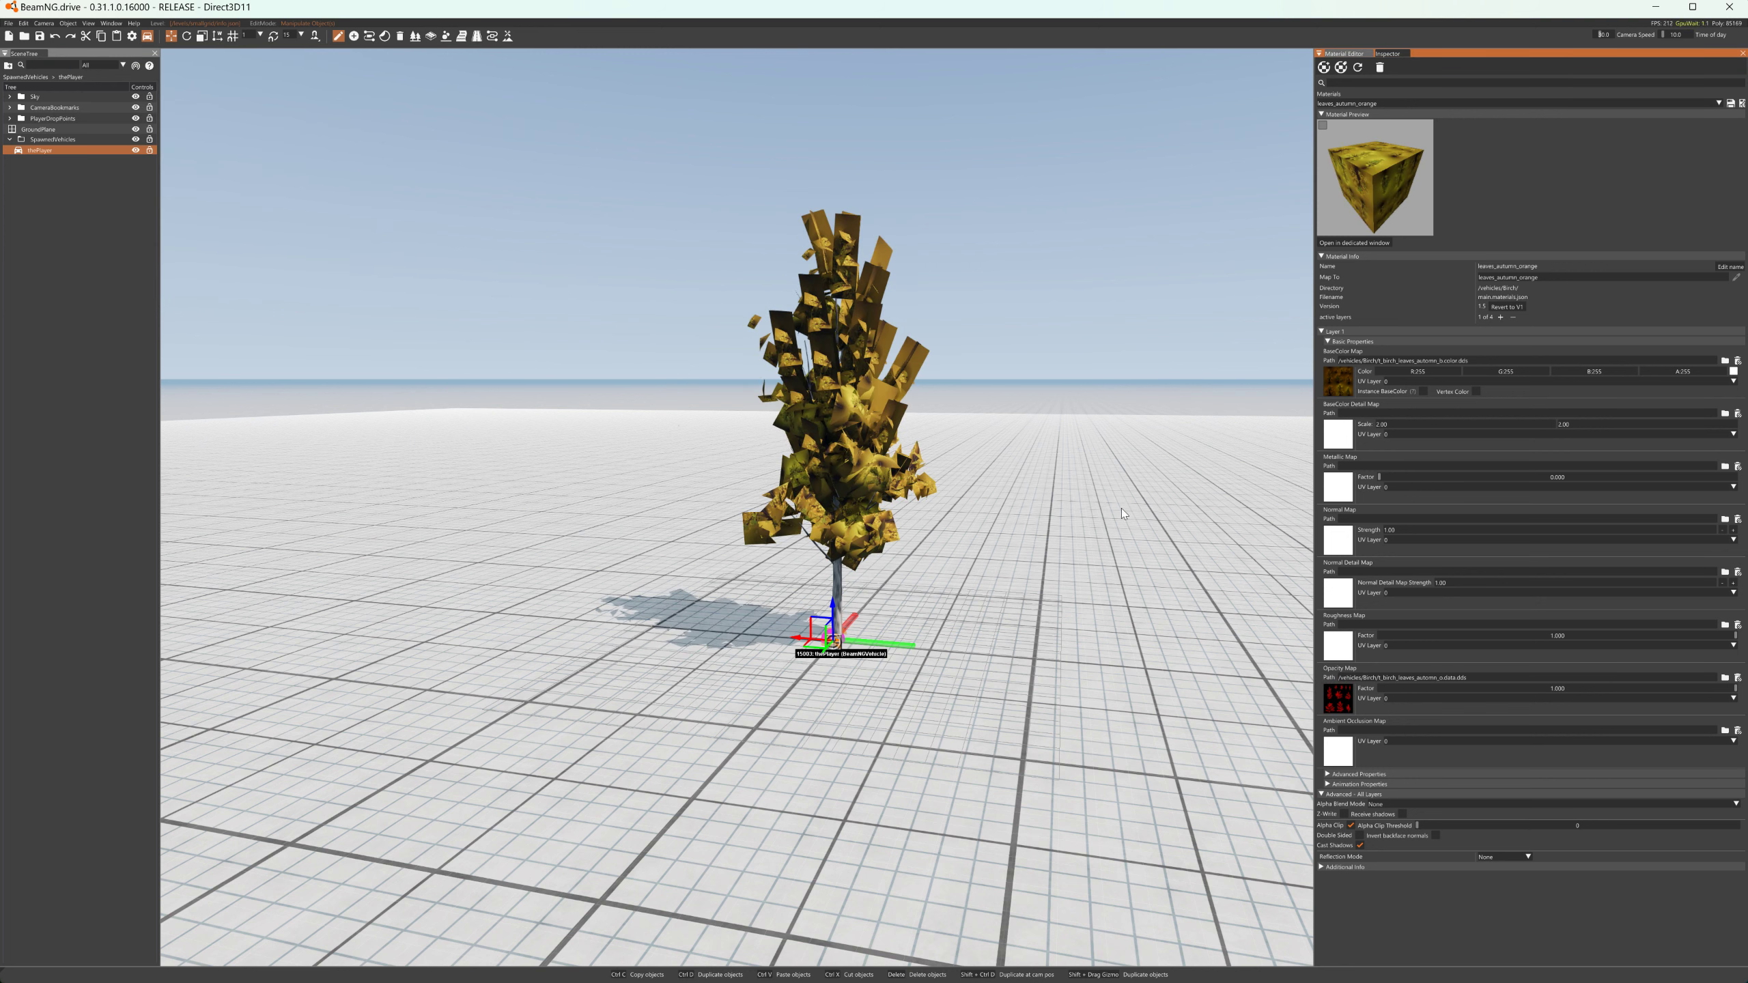
- Preview the autumn leaves AO texture as an opacity map candidate and reselect t_birch_leaves_autumn_o.data.dds
{"action": "left_click", "coordinate": [1338, 698]}
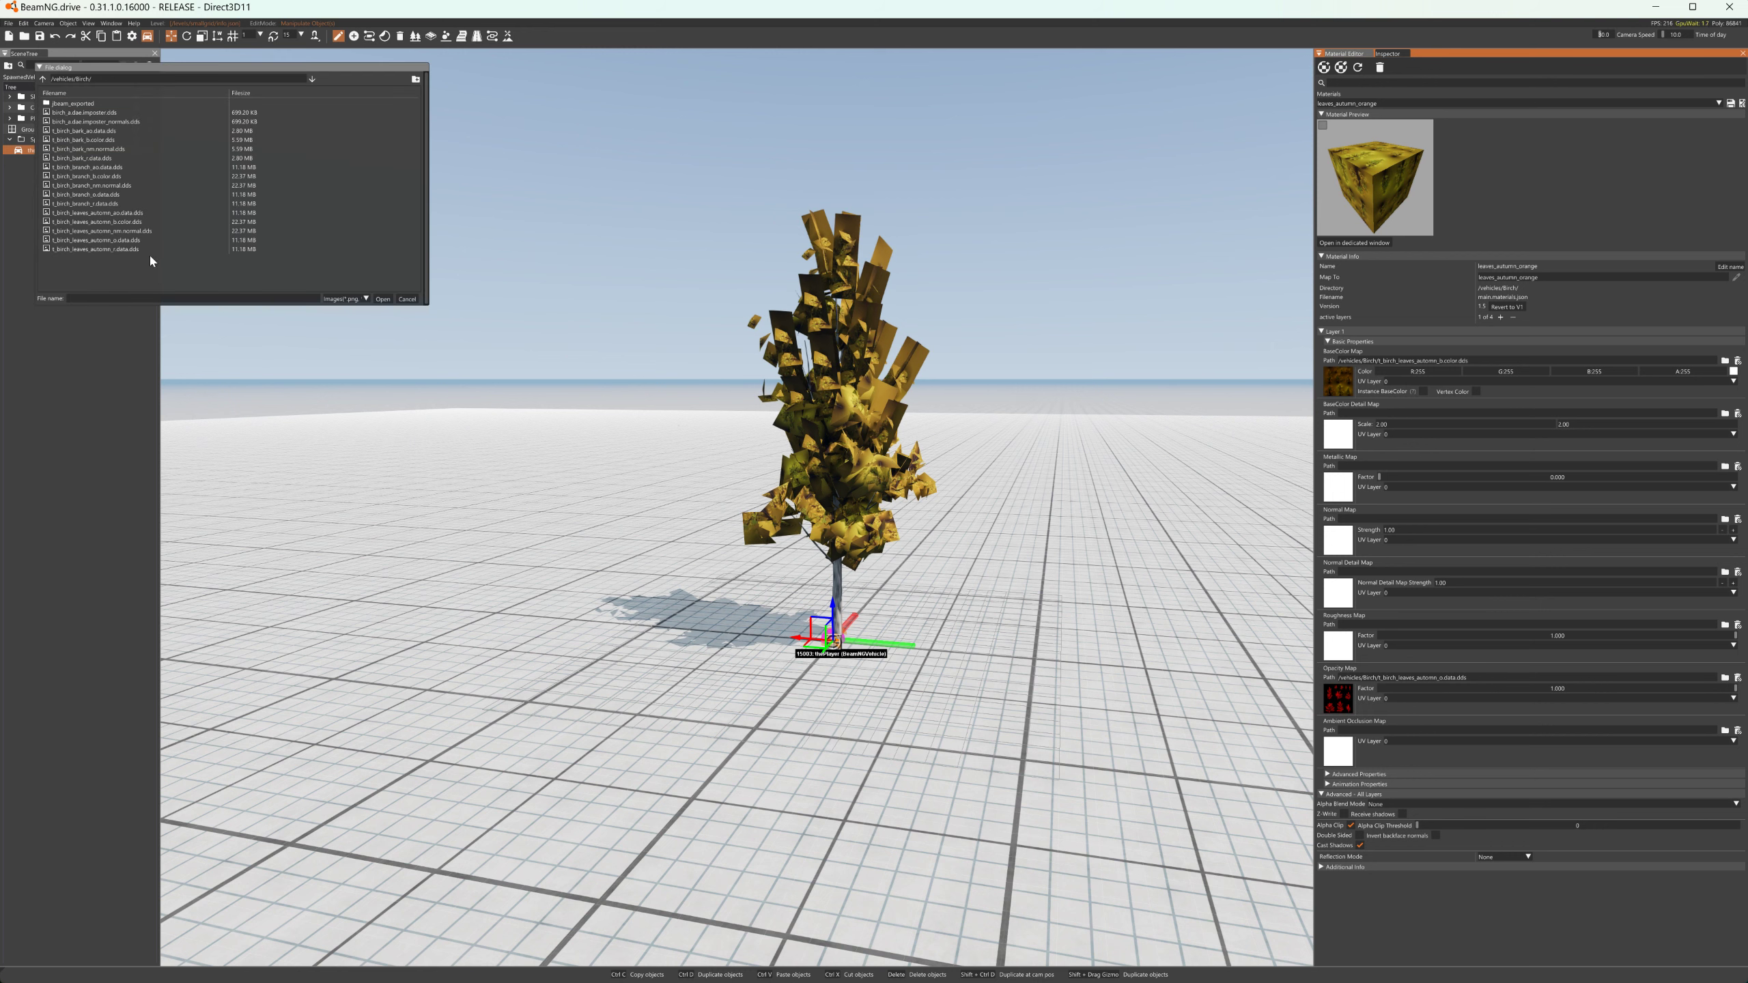
{"action": "left_click", "coordinate": [128, 215]}
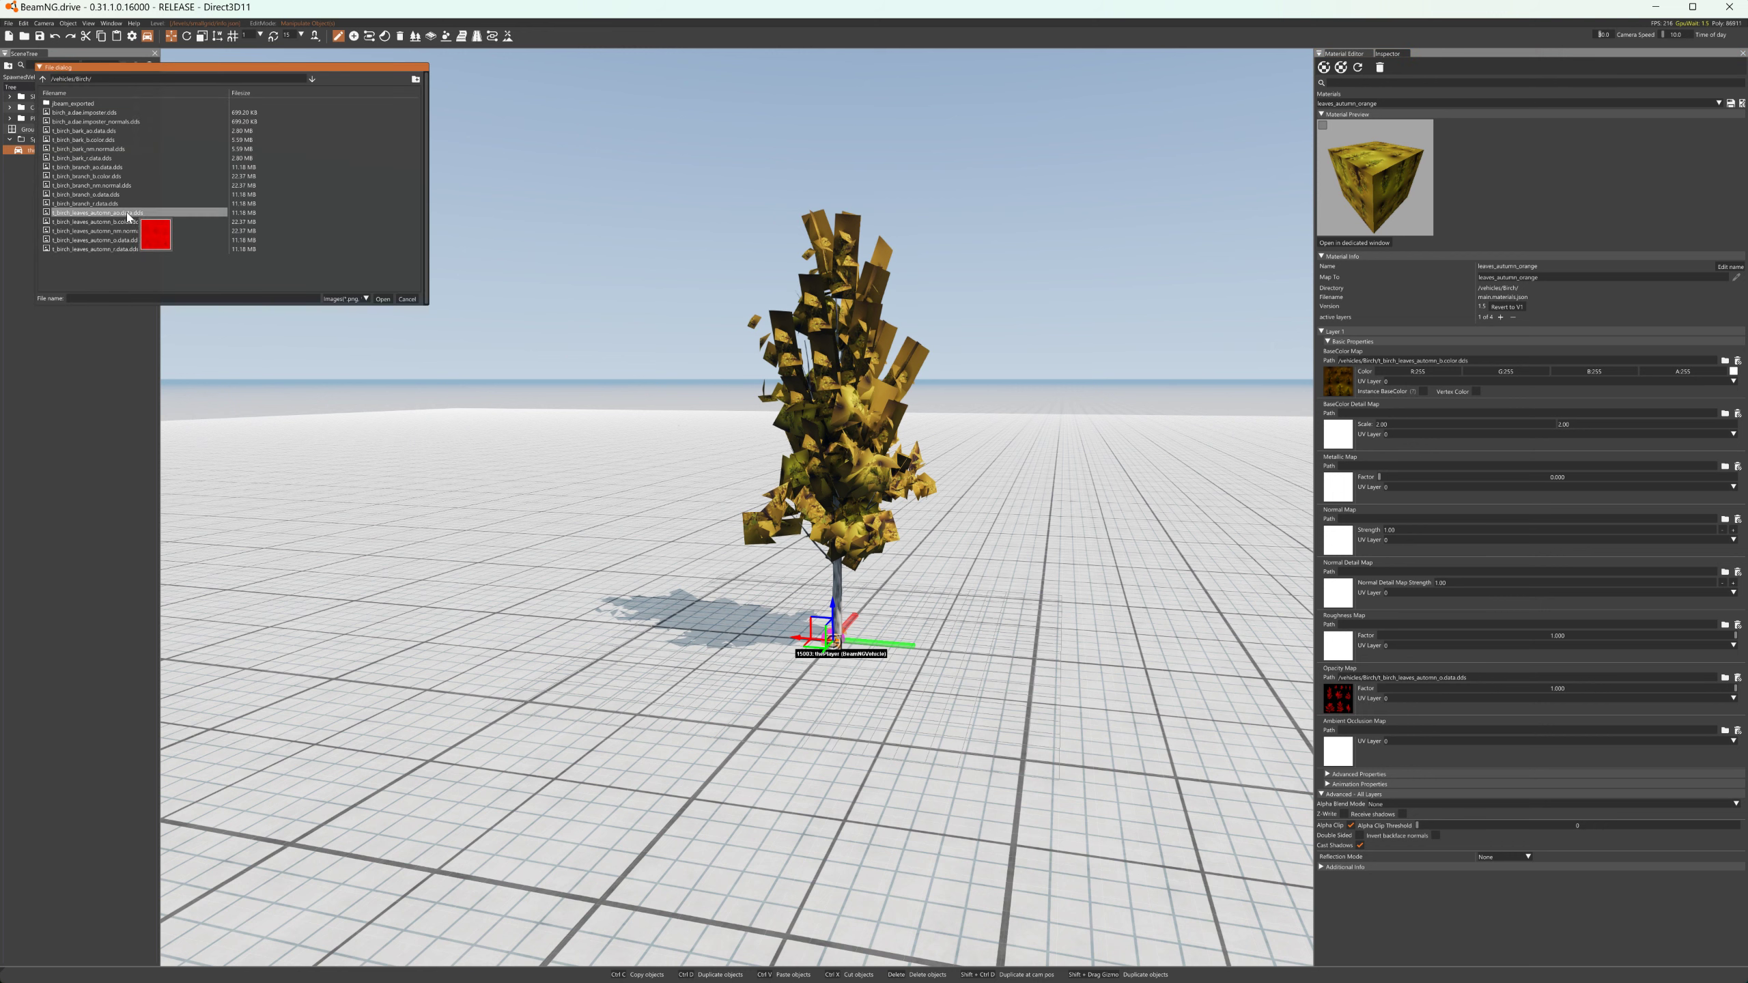
{"action": "left_click", "coordinate": [126, 213]}
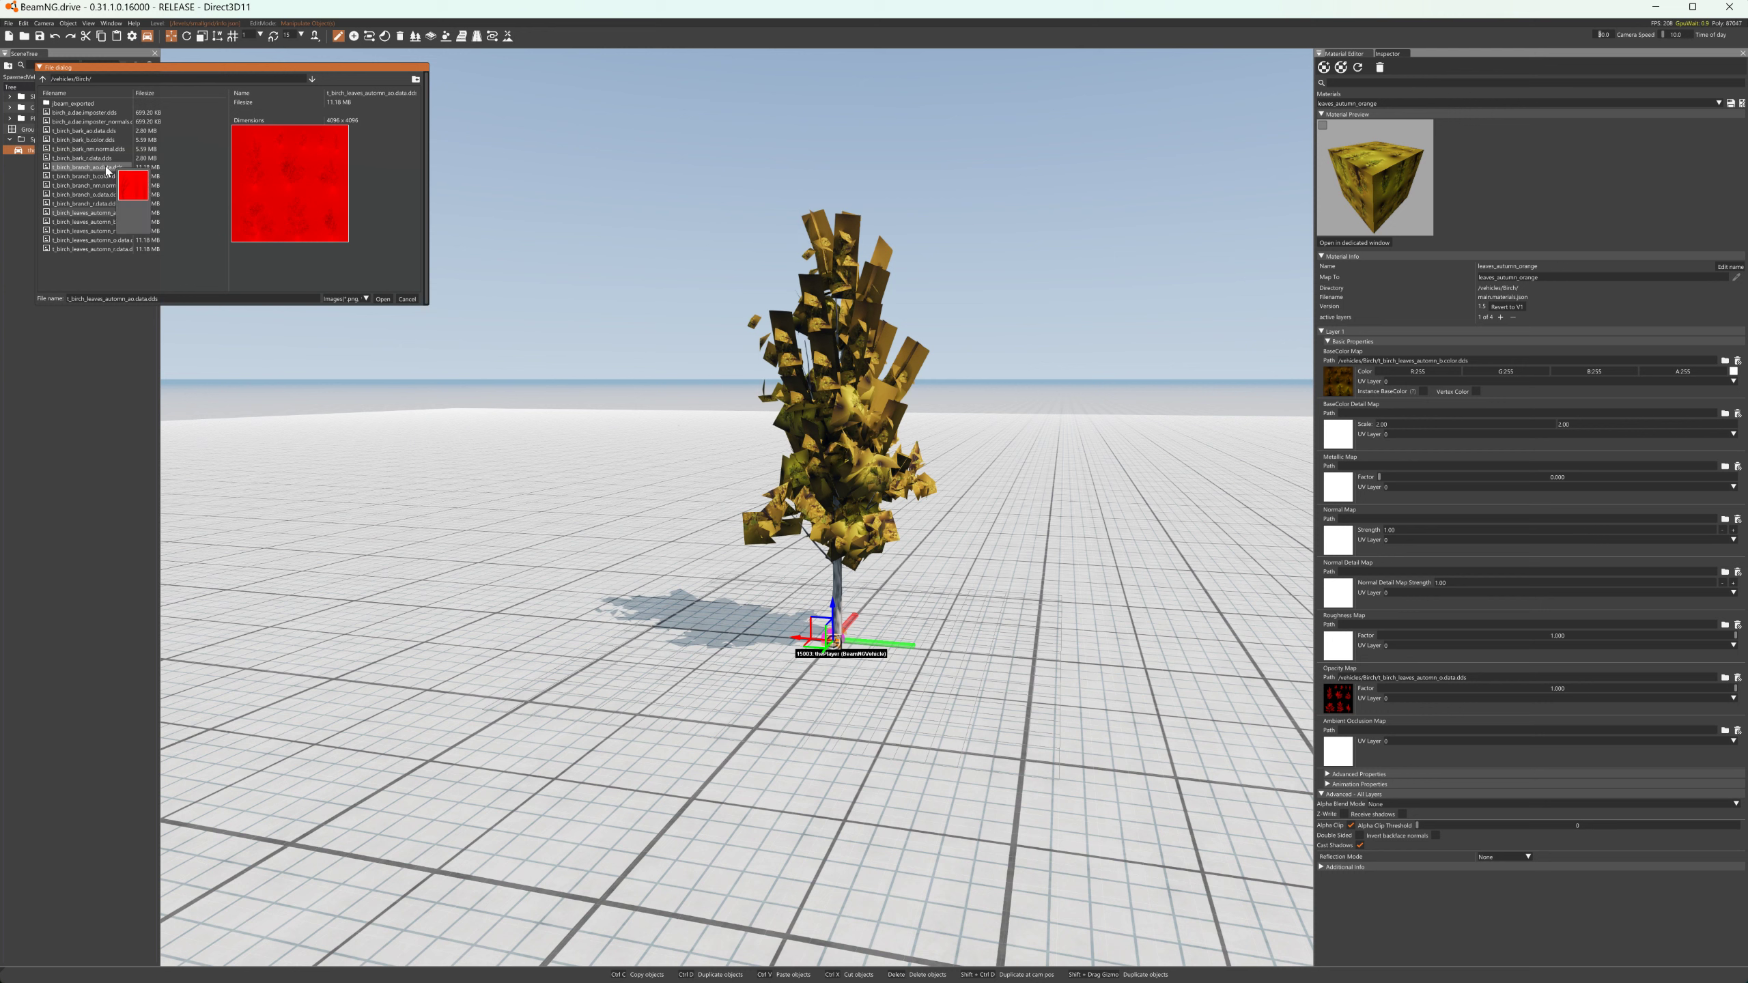
{"action": "left_click", "coordinate": [104, 240]}
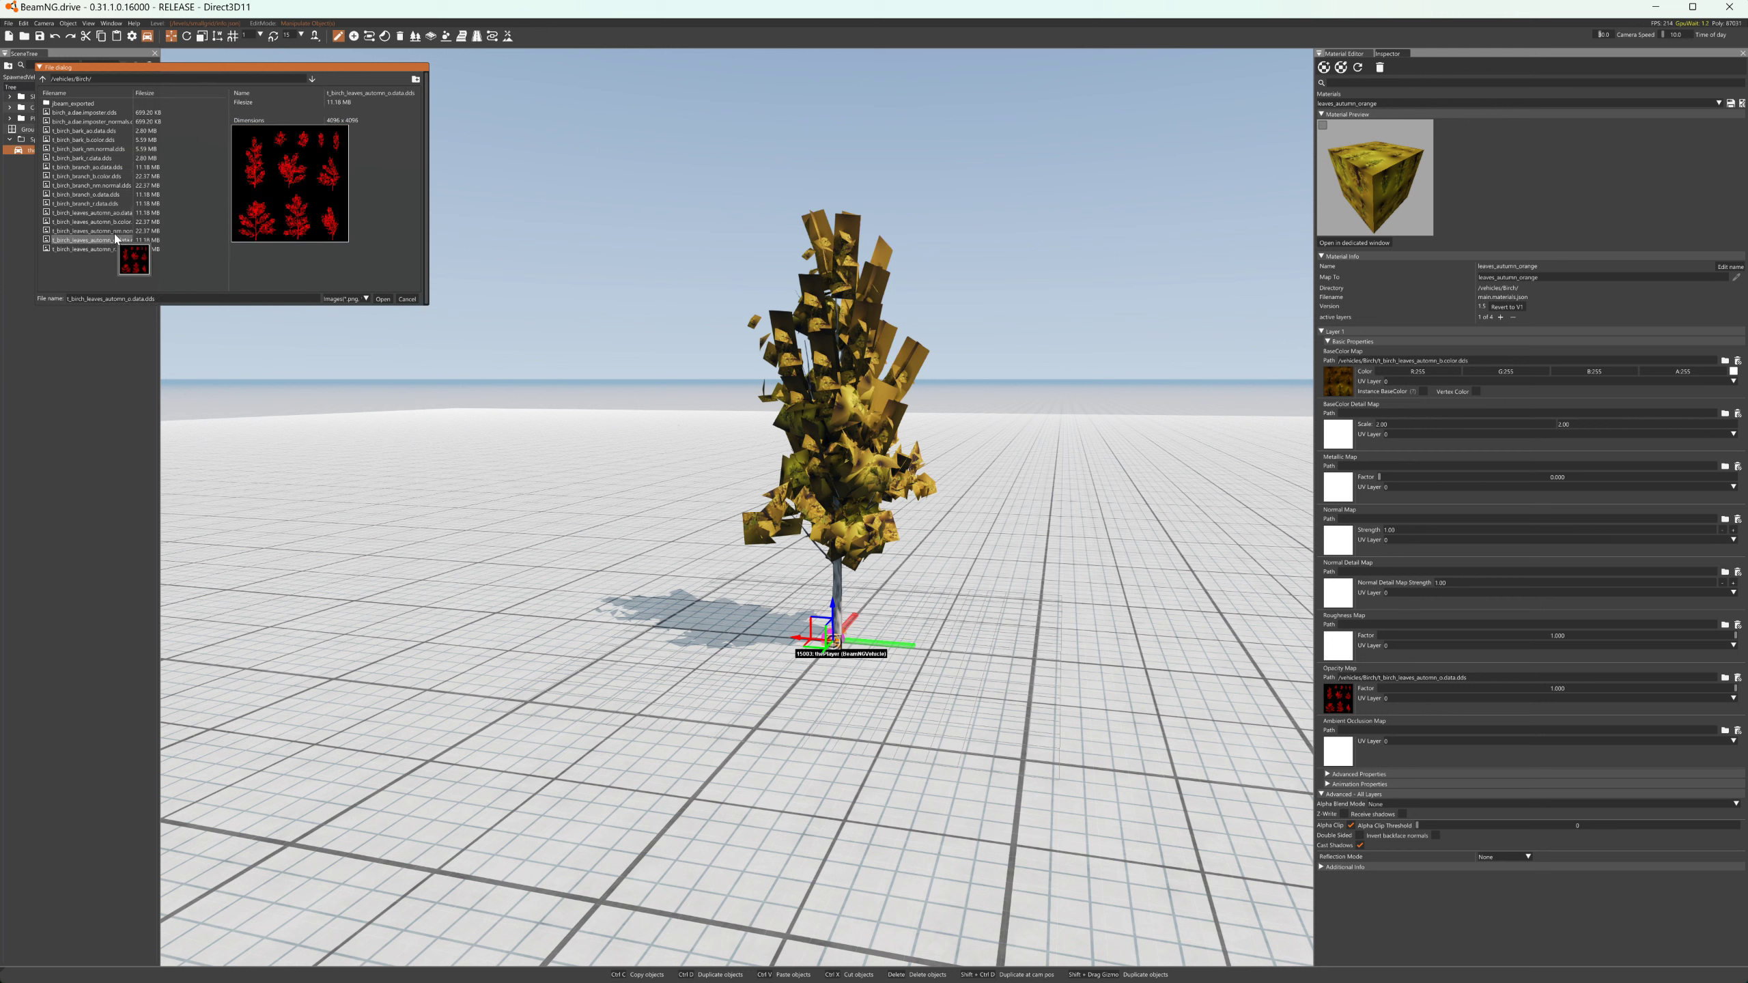
{"action": "left_click", "coordinate": [382, 299]}
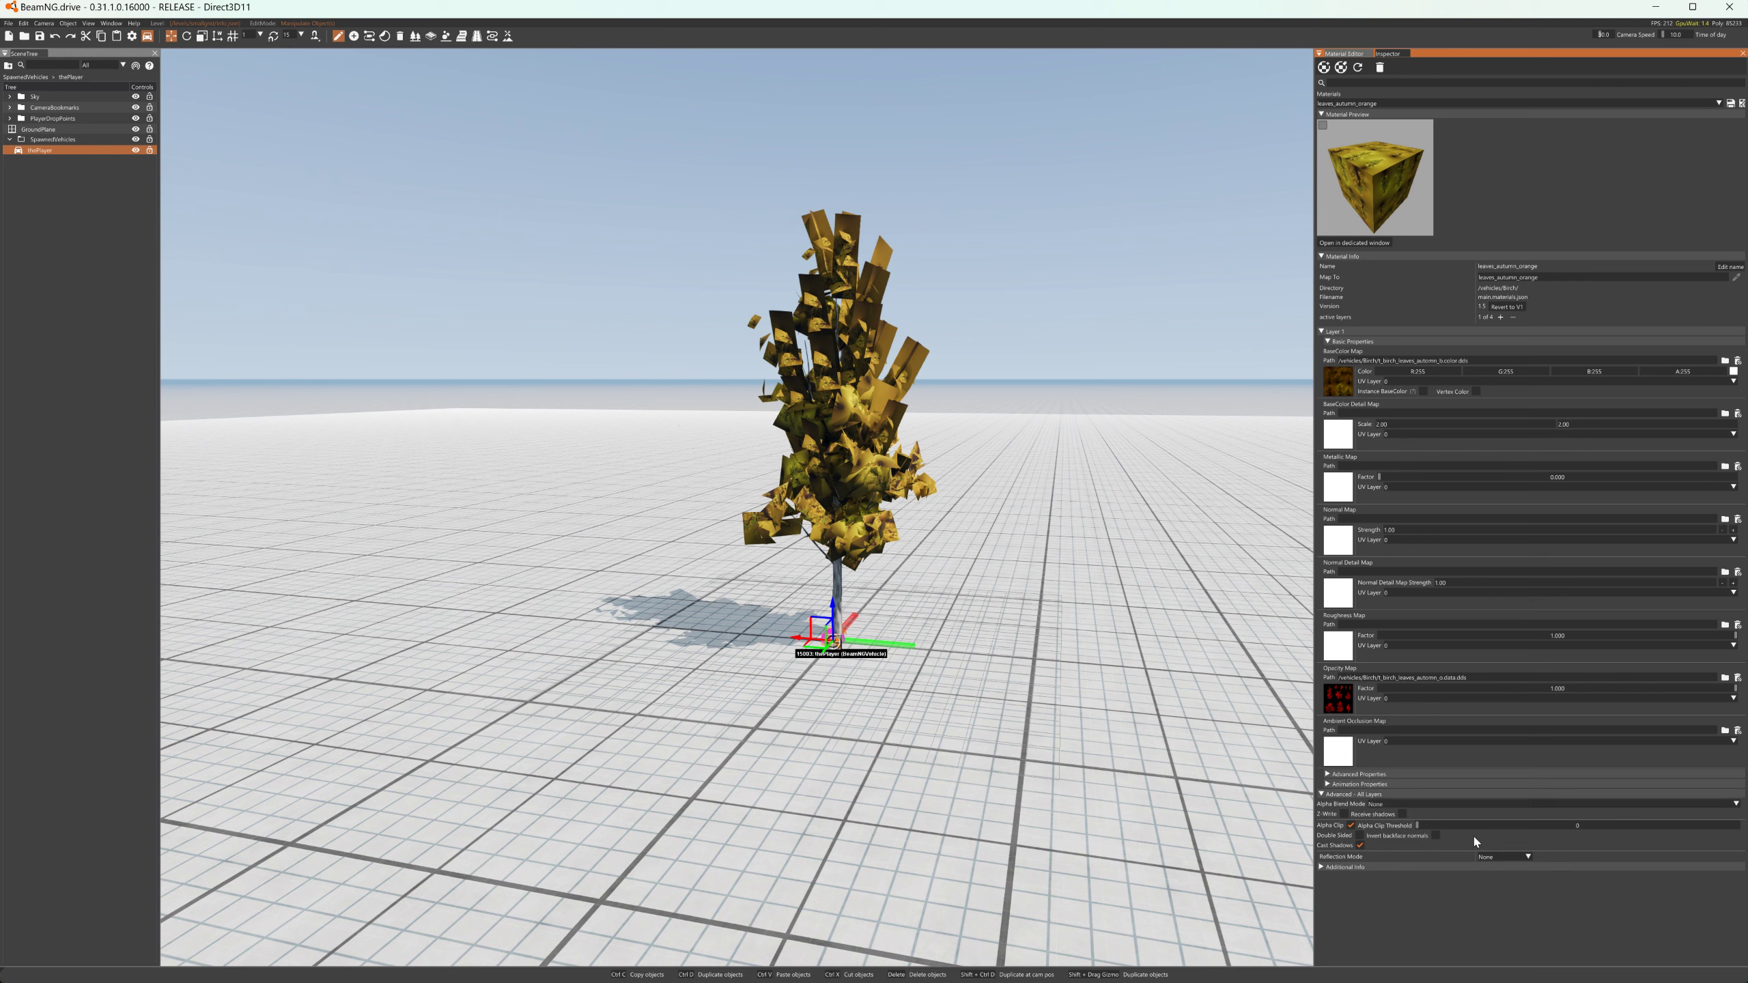
- Raise the leaf material's alpha clip threshold to about 22 and make the material double sided
{"action": "mouse_move", "coordinate": [1463, 829]}
{"action": "left_mouse_down"}
{"action": "mouse_move", "coordinate": [1548, 810]}
{"action": "mouse_move", "coordinate": [1412, 819]}
{"action": "mouse_move", "coordinate": [1559, 816]}
{"action": "mouse_move", "coordinate": [1413, 817]}
{"action": "mouse_move", "coordinate": [1447, 806]}
{"action": "left_mouse_up"}
{"action": "left_click", "coordinate": [1362, 836]}
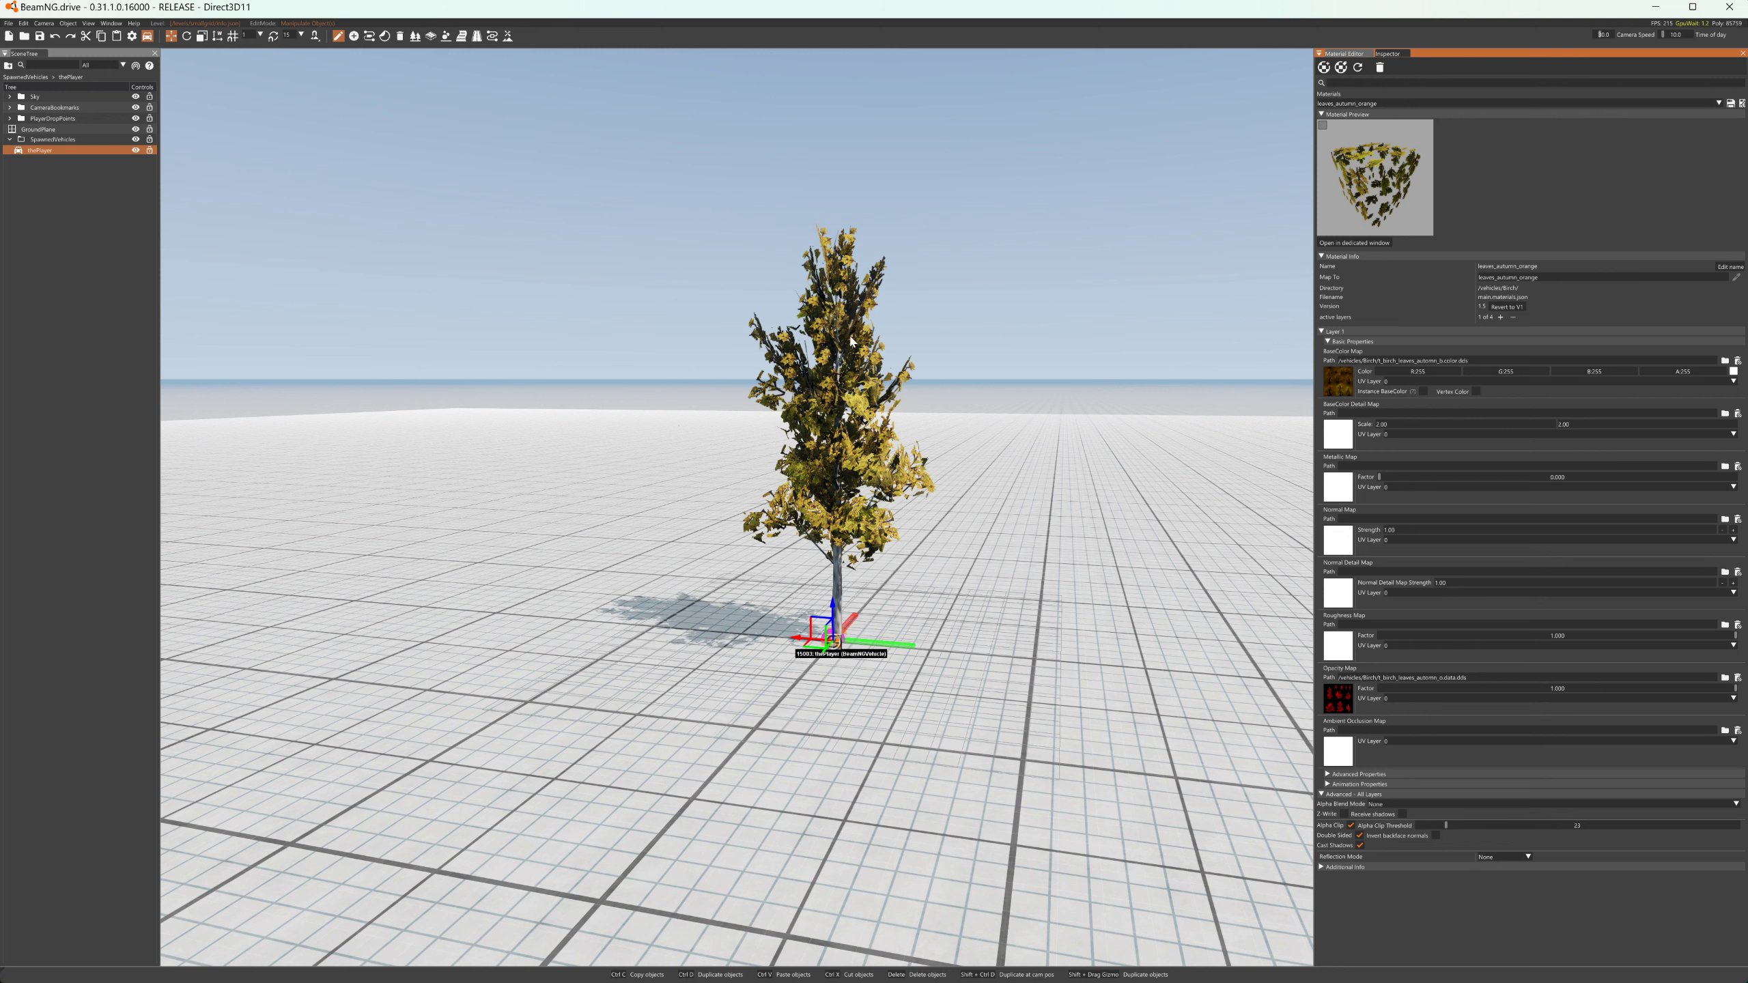
- Pull the birch tree over to test its physics, reset it and examine the trunk and leaves up close
{"action": "left_click_drag", "start_coordinate": [839, 570], "coordinate": [721, 573]}
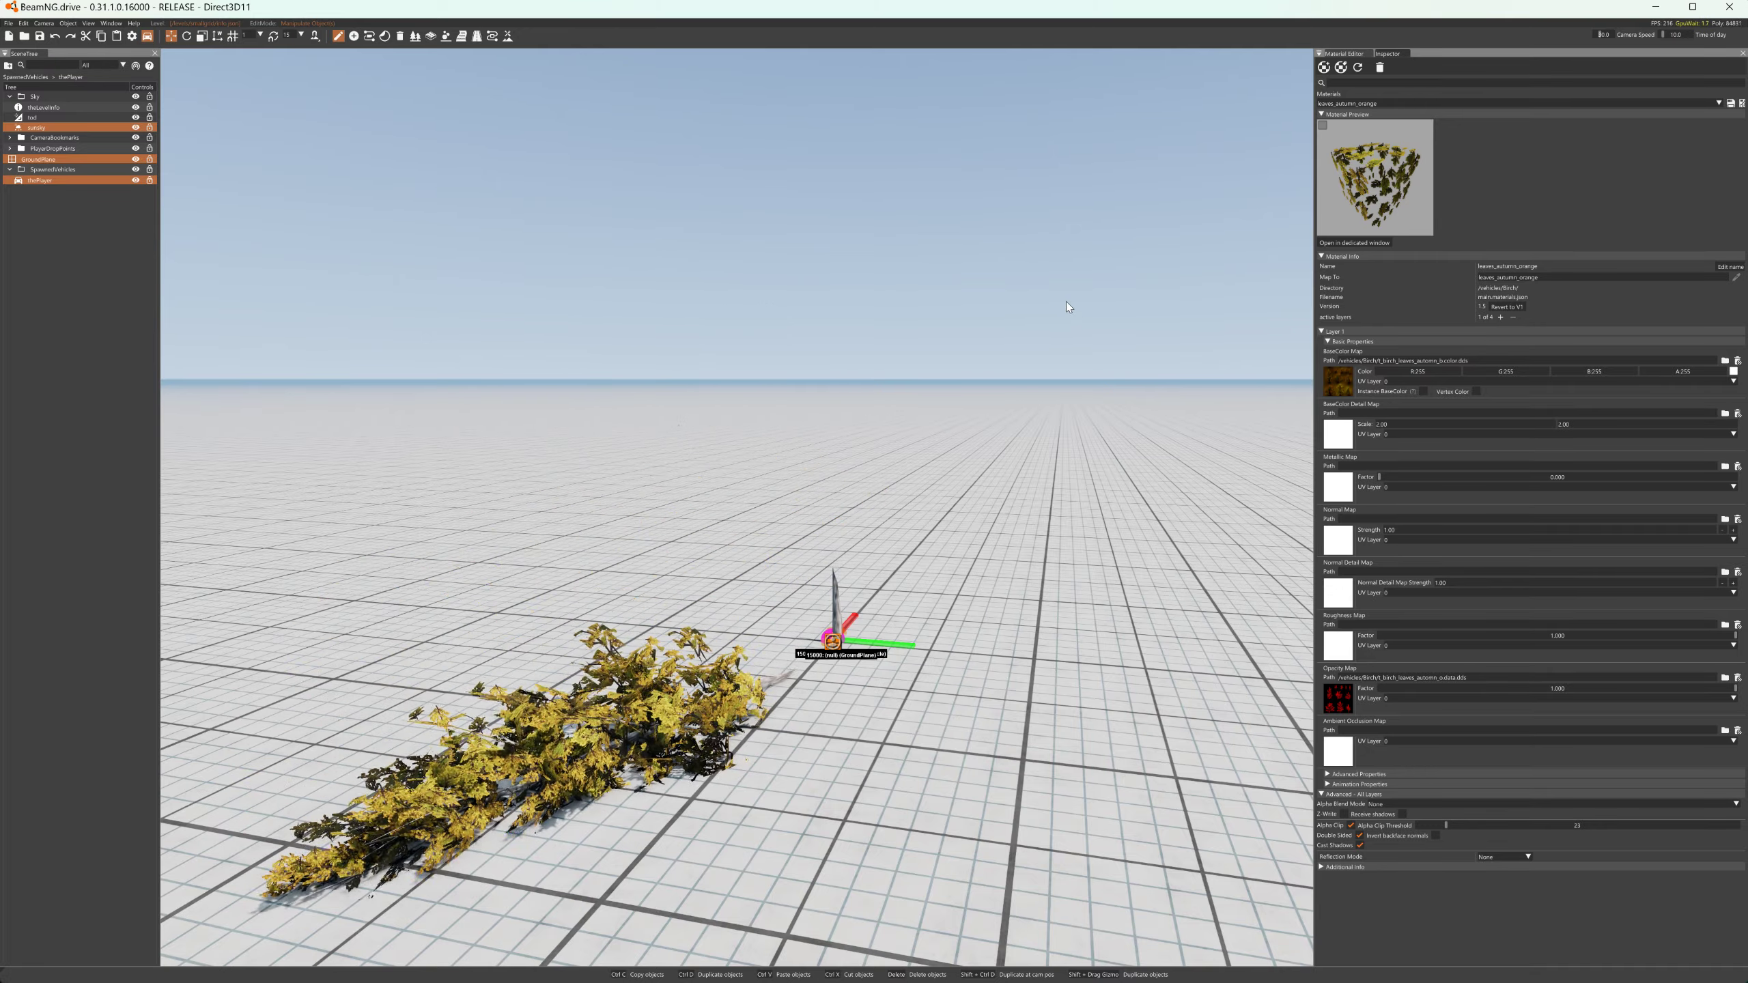
{"action": "key", "text": "r"}
{"action": "right_click_drag", "start_coordinate": [1120, 325], "coordinate": [1097, 379]}
{"action": "key", "text": "w"}
{"action": "key", "text": "w"}
{"action": "right_click_drag", "start_coordinate": [549, 143], "coordinate": [606, 123]}
{"action": "key", "text": "s"}
{"action": "key", "text": "a"}
- Assign t_birch_leaves_autumn_nm.normal.dds as the leaf material's normal map and set the metallic factor to about 0.427
{"action": "left_click", "coordinate": [1725, 519]}
{"action": "left_click", "coordinate": [125, 230]}
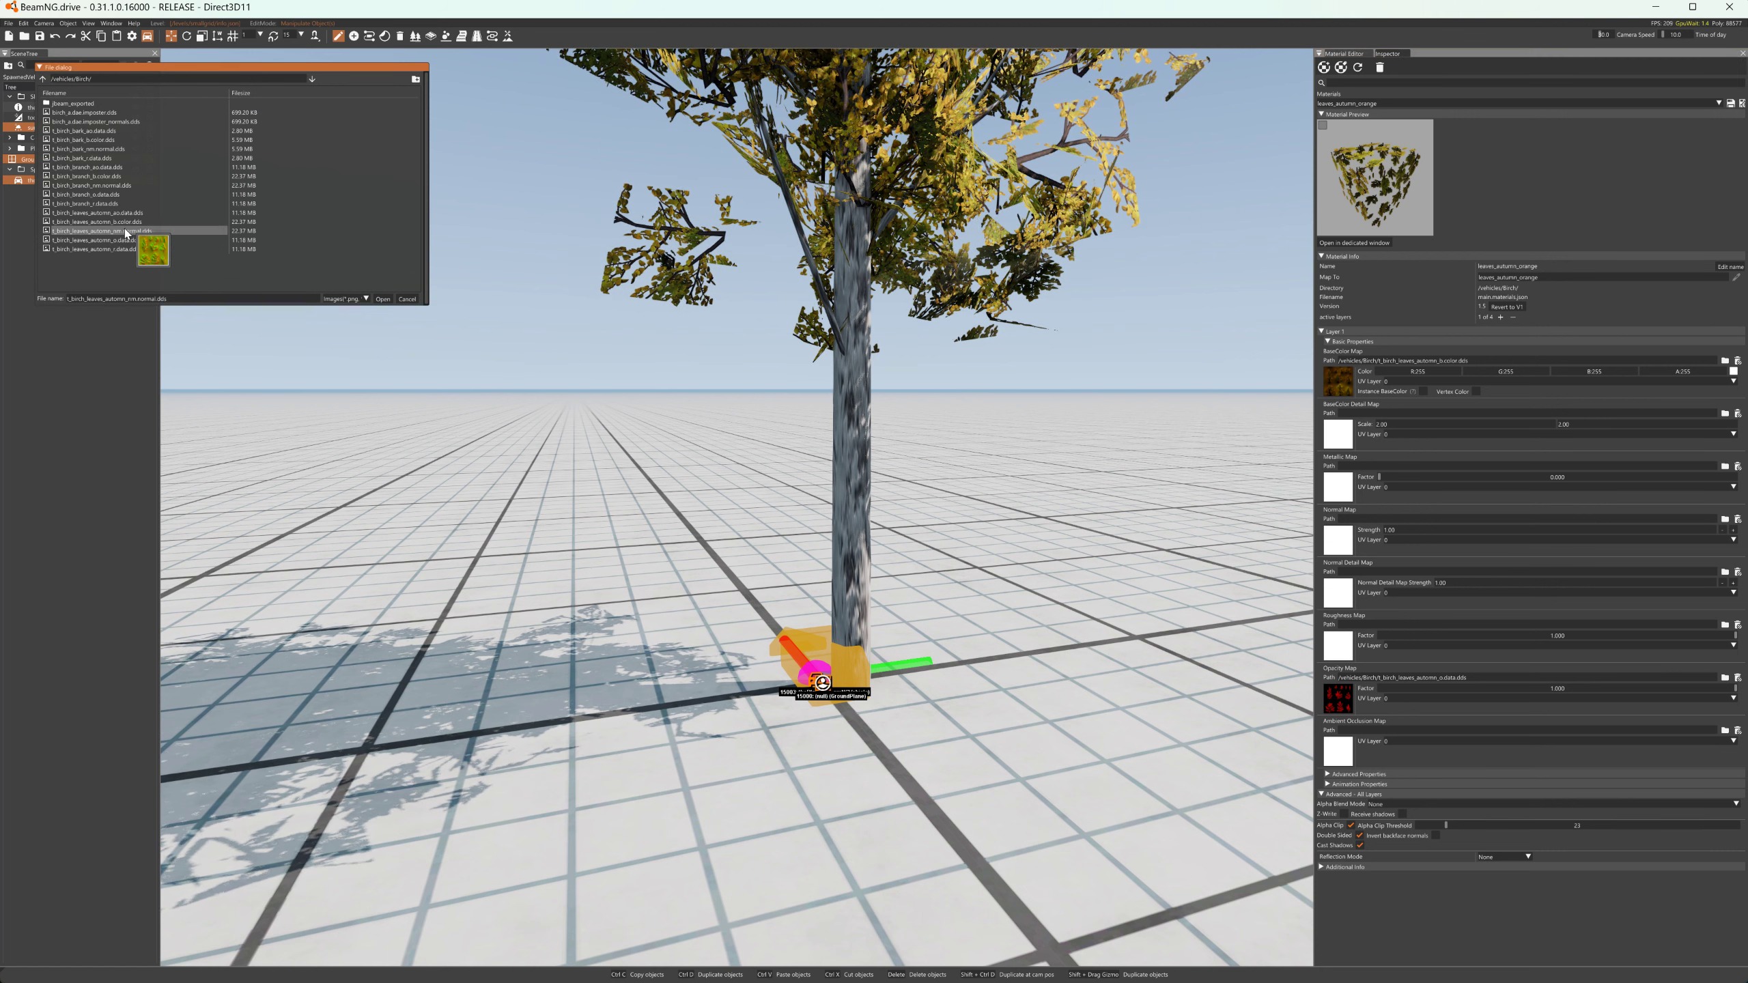
{"action": "left_click", "coordinate": [383, 299]}
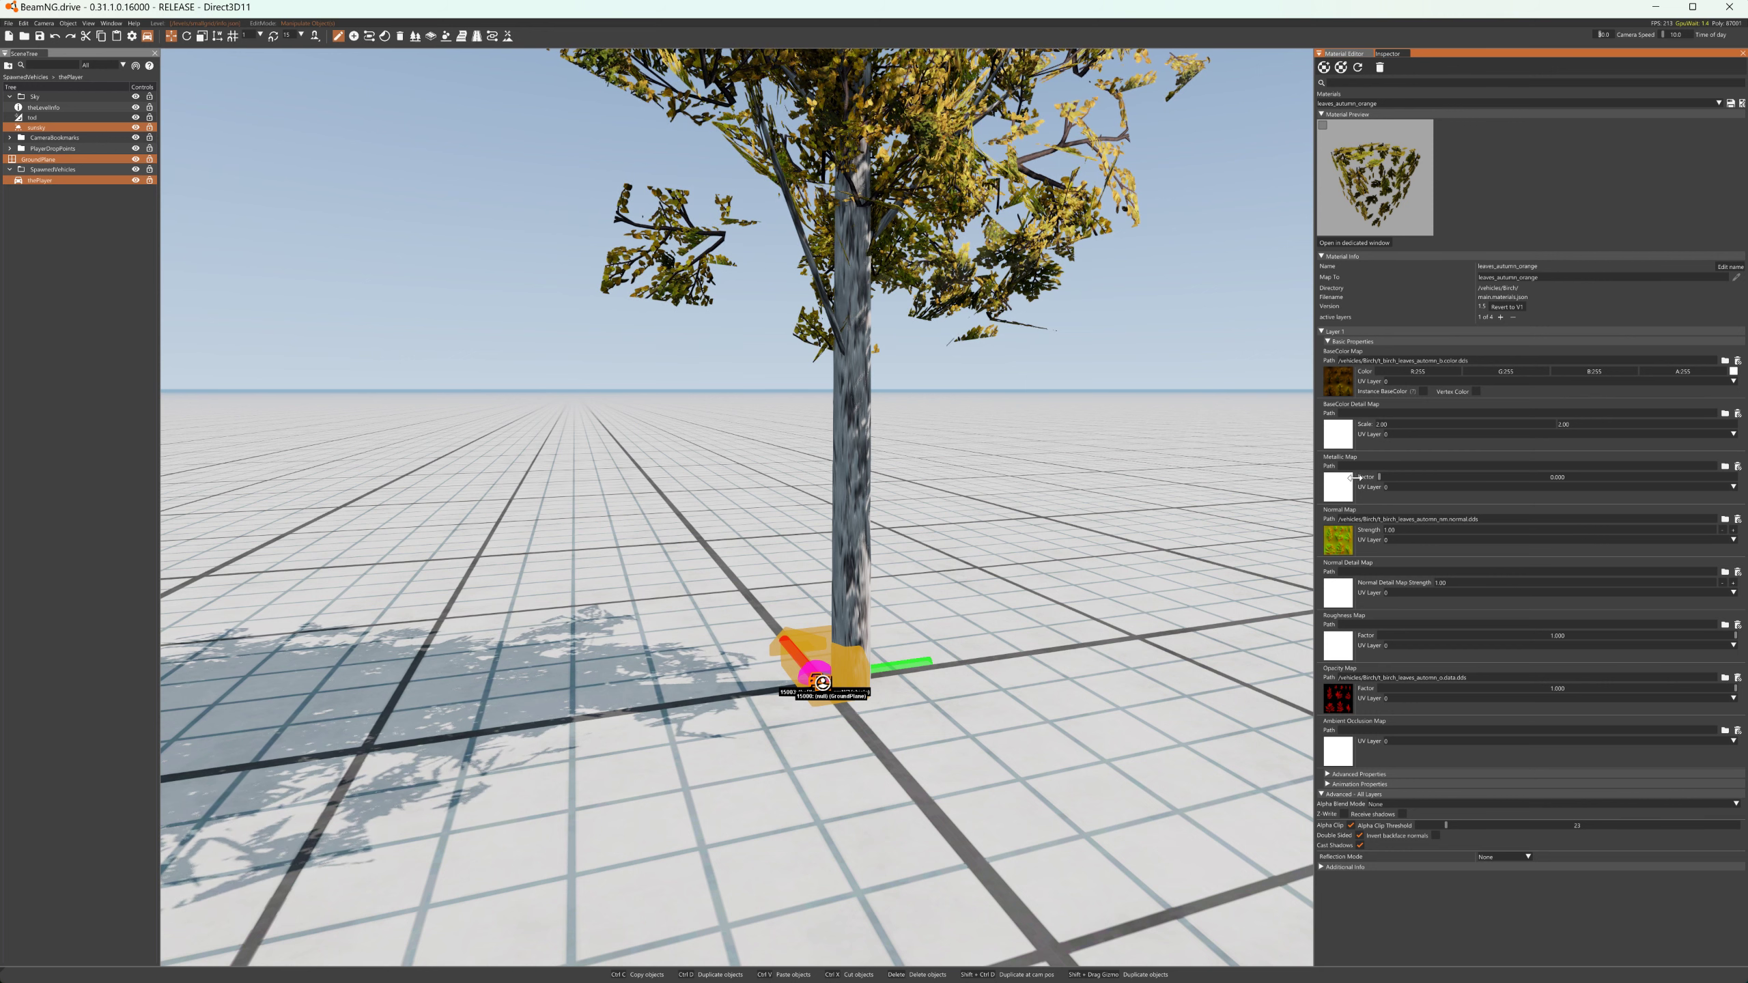
{"action": "left_click_drag", "start_coordinate": [1421, 482], "coordinate": [1533, 486]}
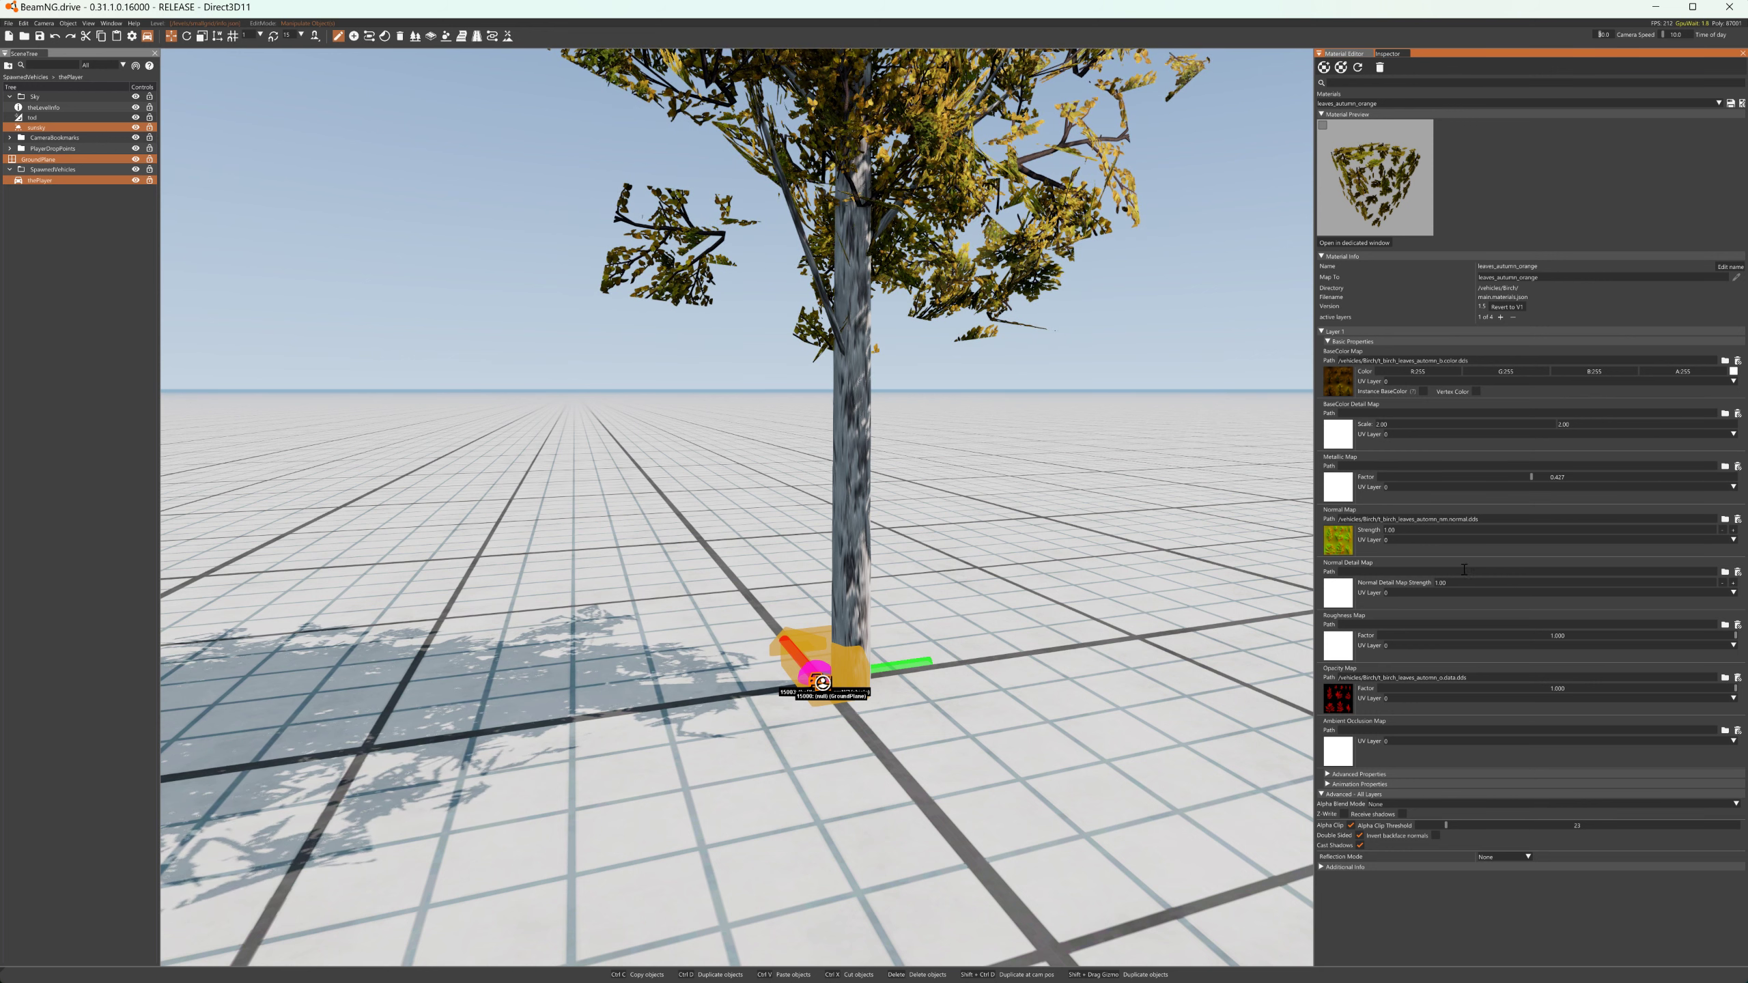
- Assign t_birch_leaves_autumn_r.data.dds as the leaf material's roughness map and set its factor to about 0.619
{"action": "left_click", "coordinate": [1338, 646]}
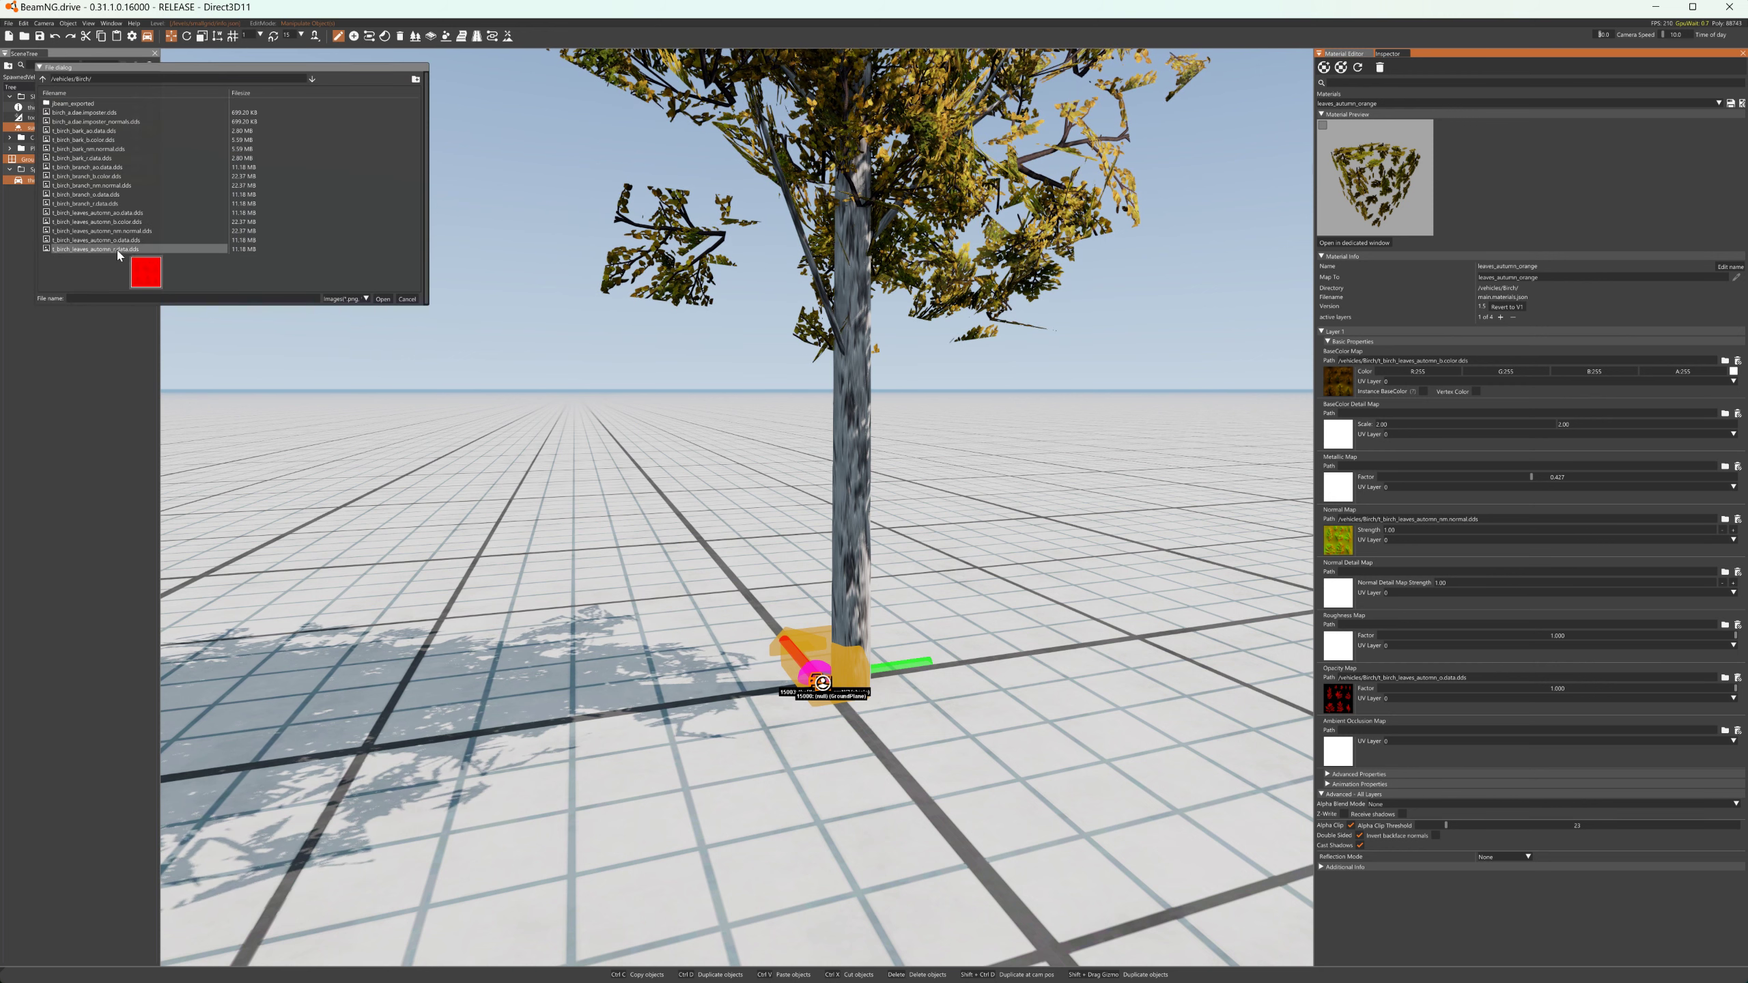
{"action": "left_click", "coordinate": [266, 249]}
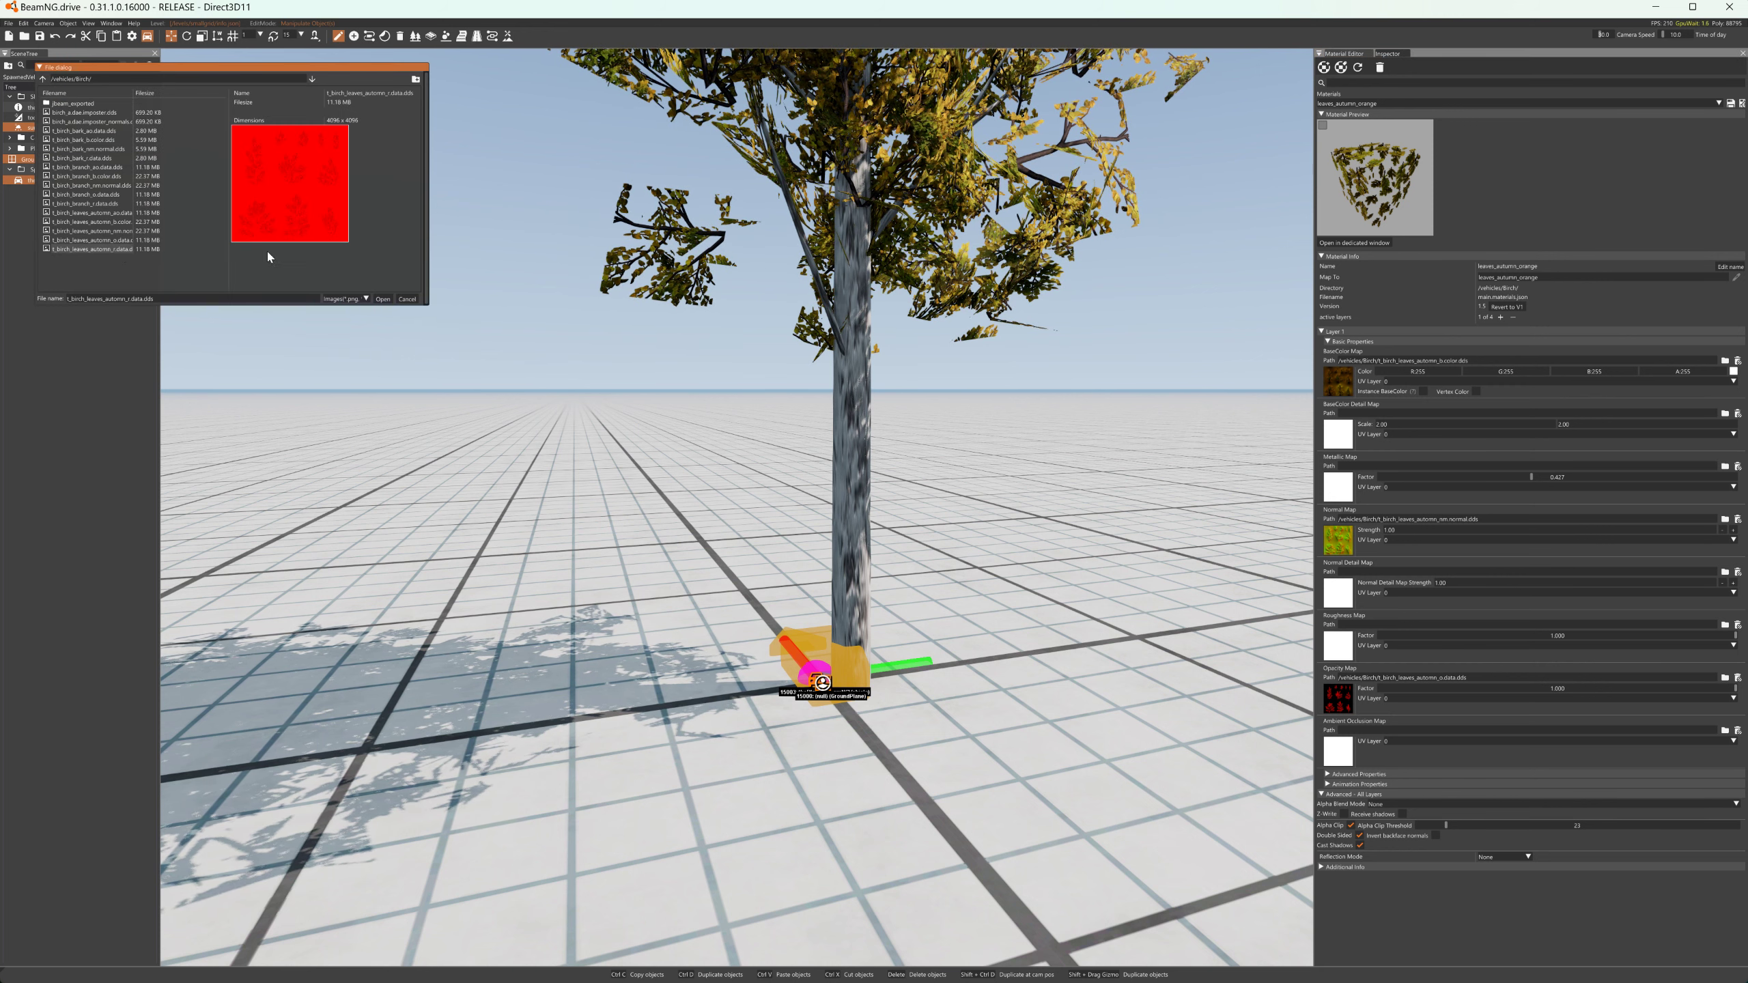
{"action": "left_click", "coordinate": [382, 299]}
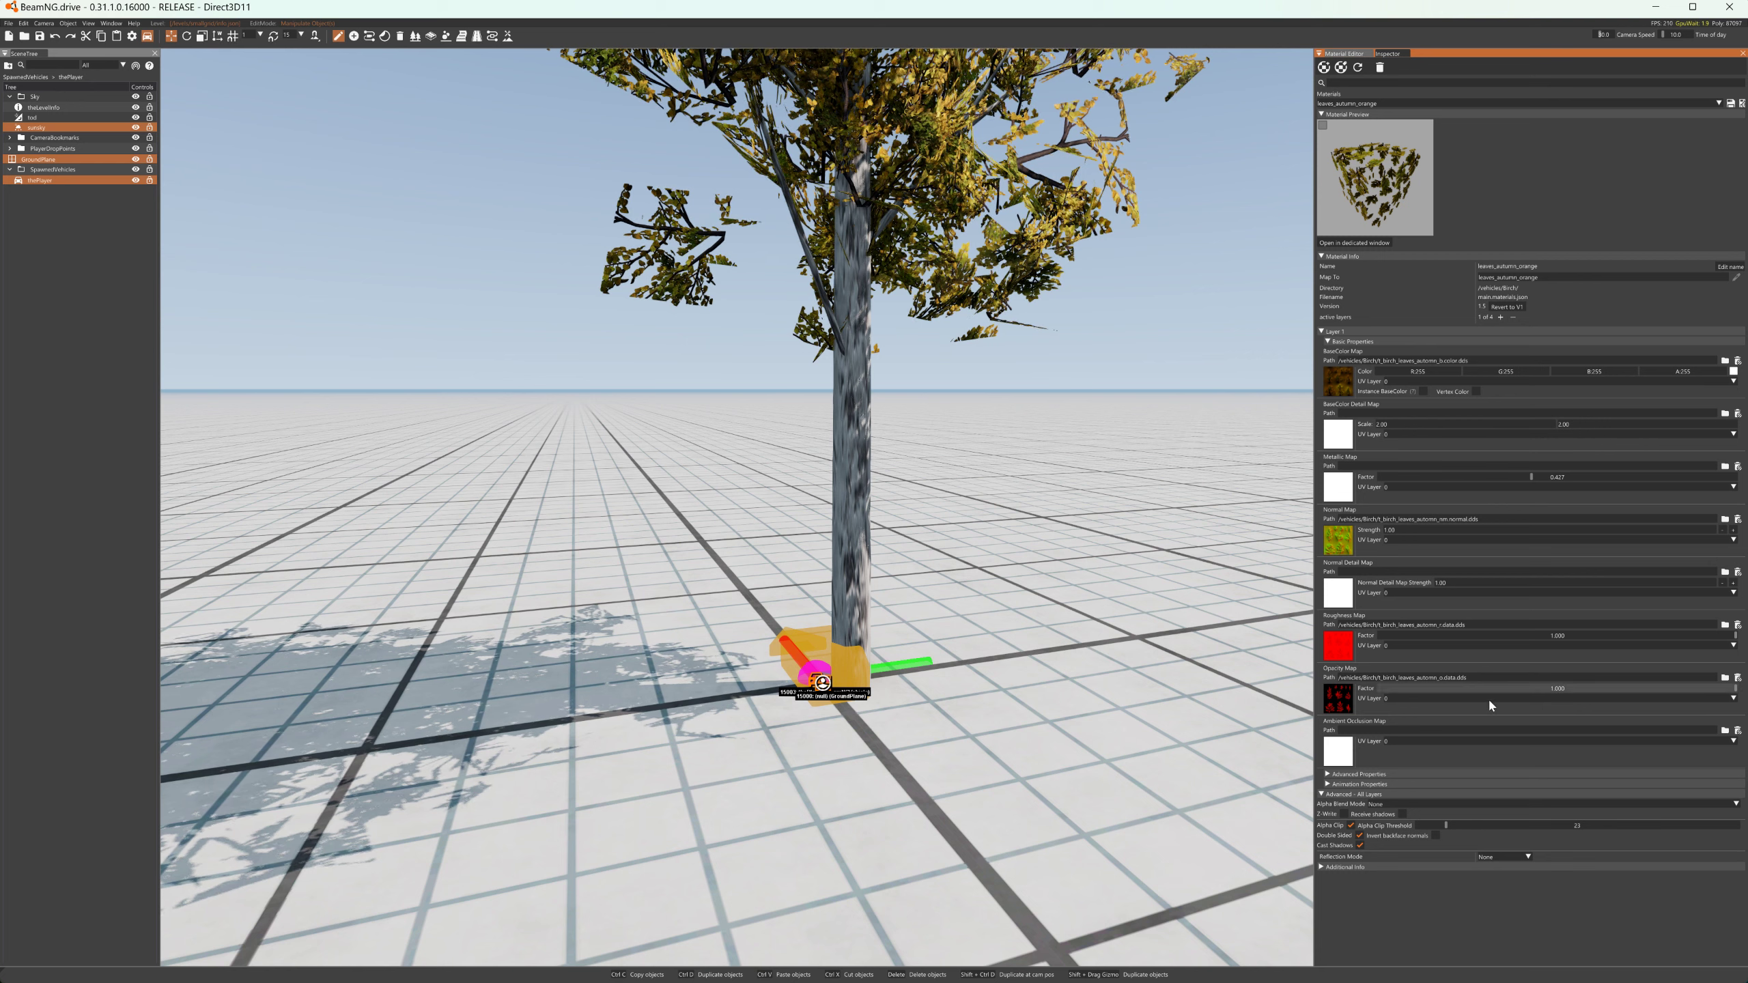
{"action": "mouse_move", "coordinate": [1557, 637]}
{"action": "left_mouse_down"}
{"action": "mouse_move", "coordinate": [1348, 646]}
{"action": "mouse_move", "coordinate": [1745, 639]}
{"action": "mouse_move", "coordinate": [1600, 642]}
{"action": "left_mouse_up"}
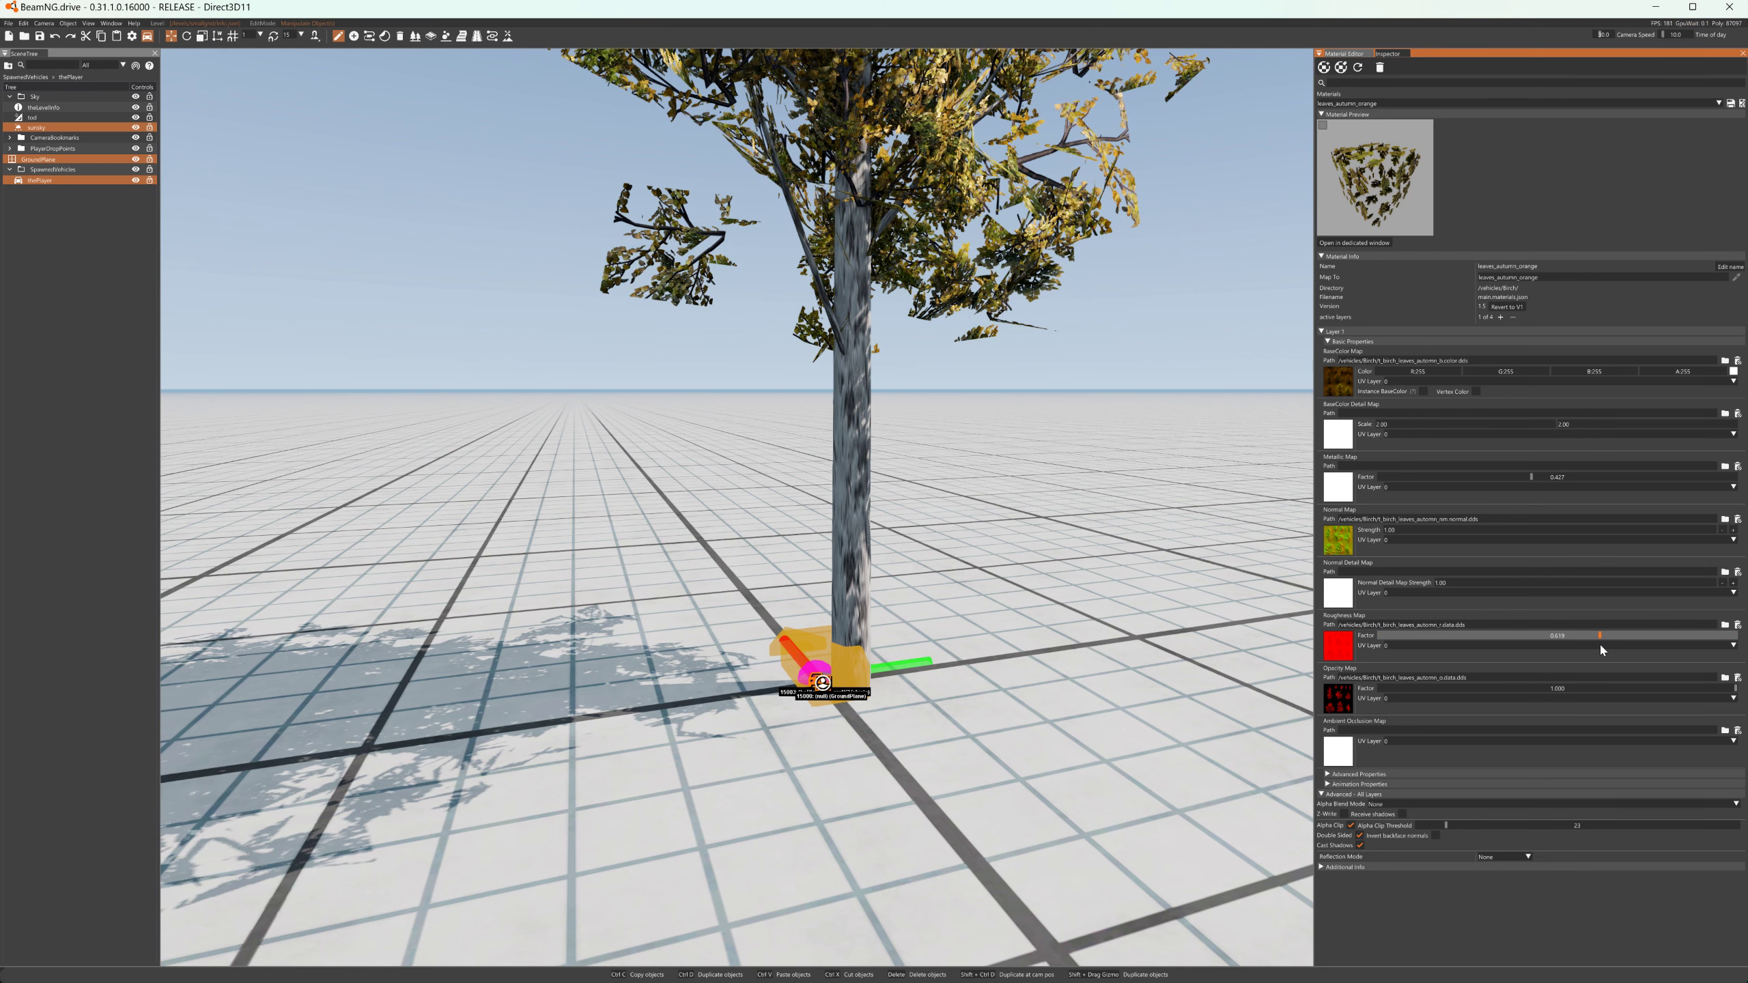
- Lower the leaf material's alpha clip threshold to just above 0, keeping the leaf cut-outs
{"action": "right_click_drag", "start_coordinate": [482, 777], "coordinate": [310, 859]}
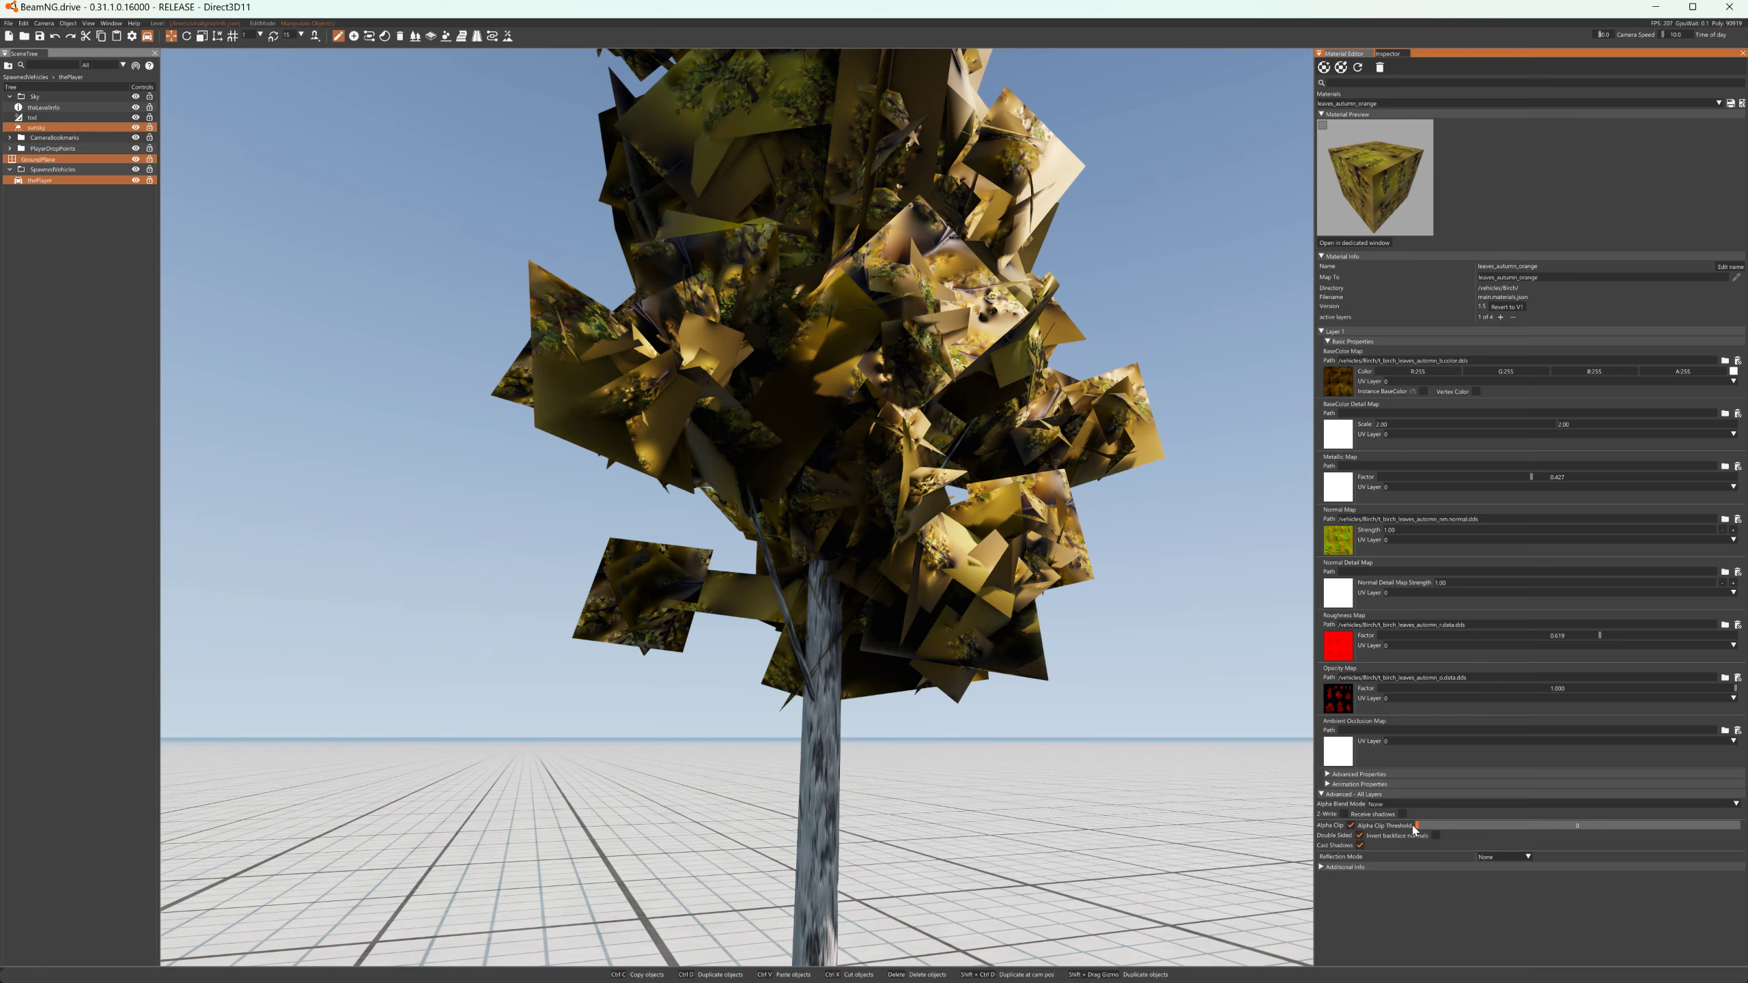
{"action": "left_click_drag", "start_coordinate": [1447, 826], "coordinate": [1425, 833]}
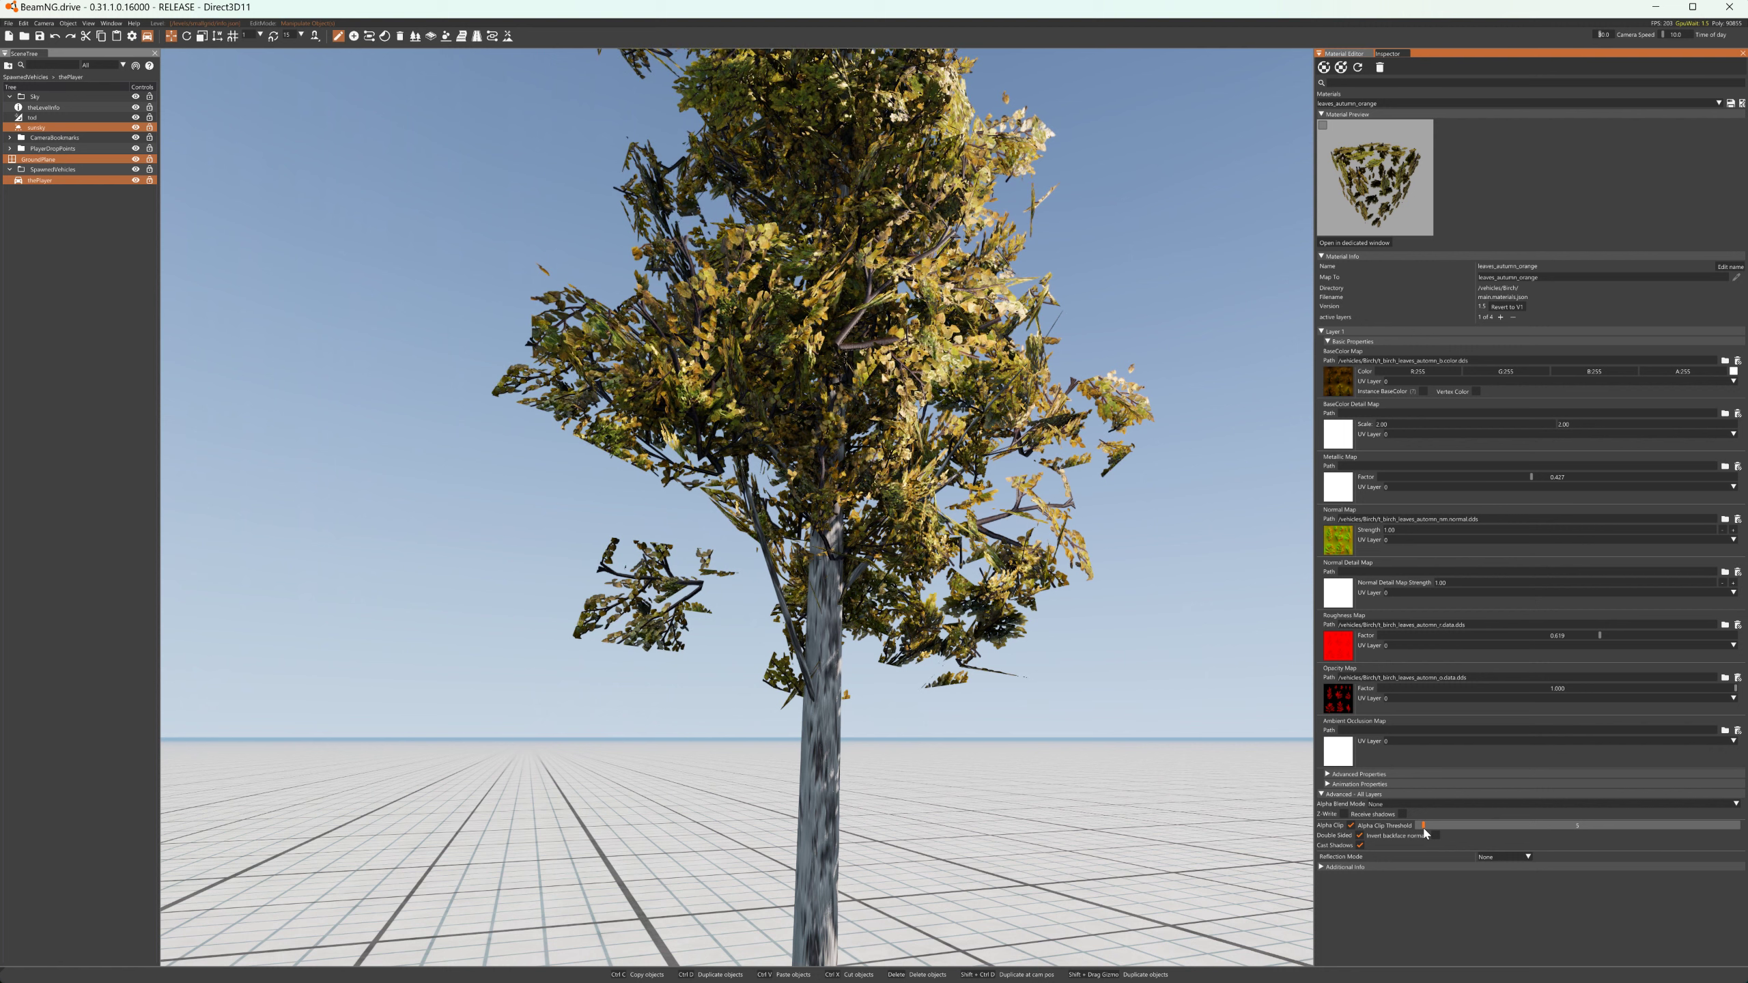
{"action": "left_click_drag", "start_coordinate": [1424, 833], "coordinate": [1424, 833]}
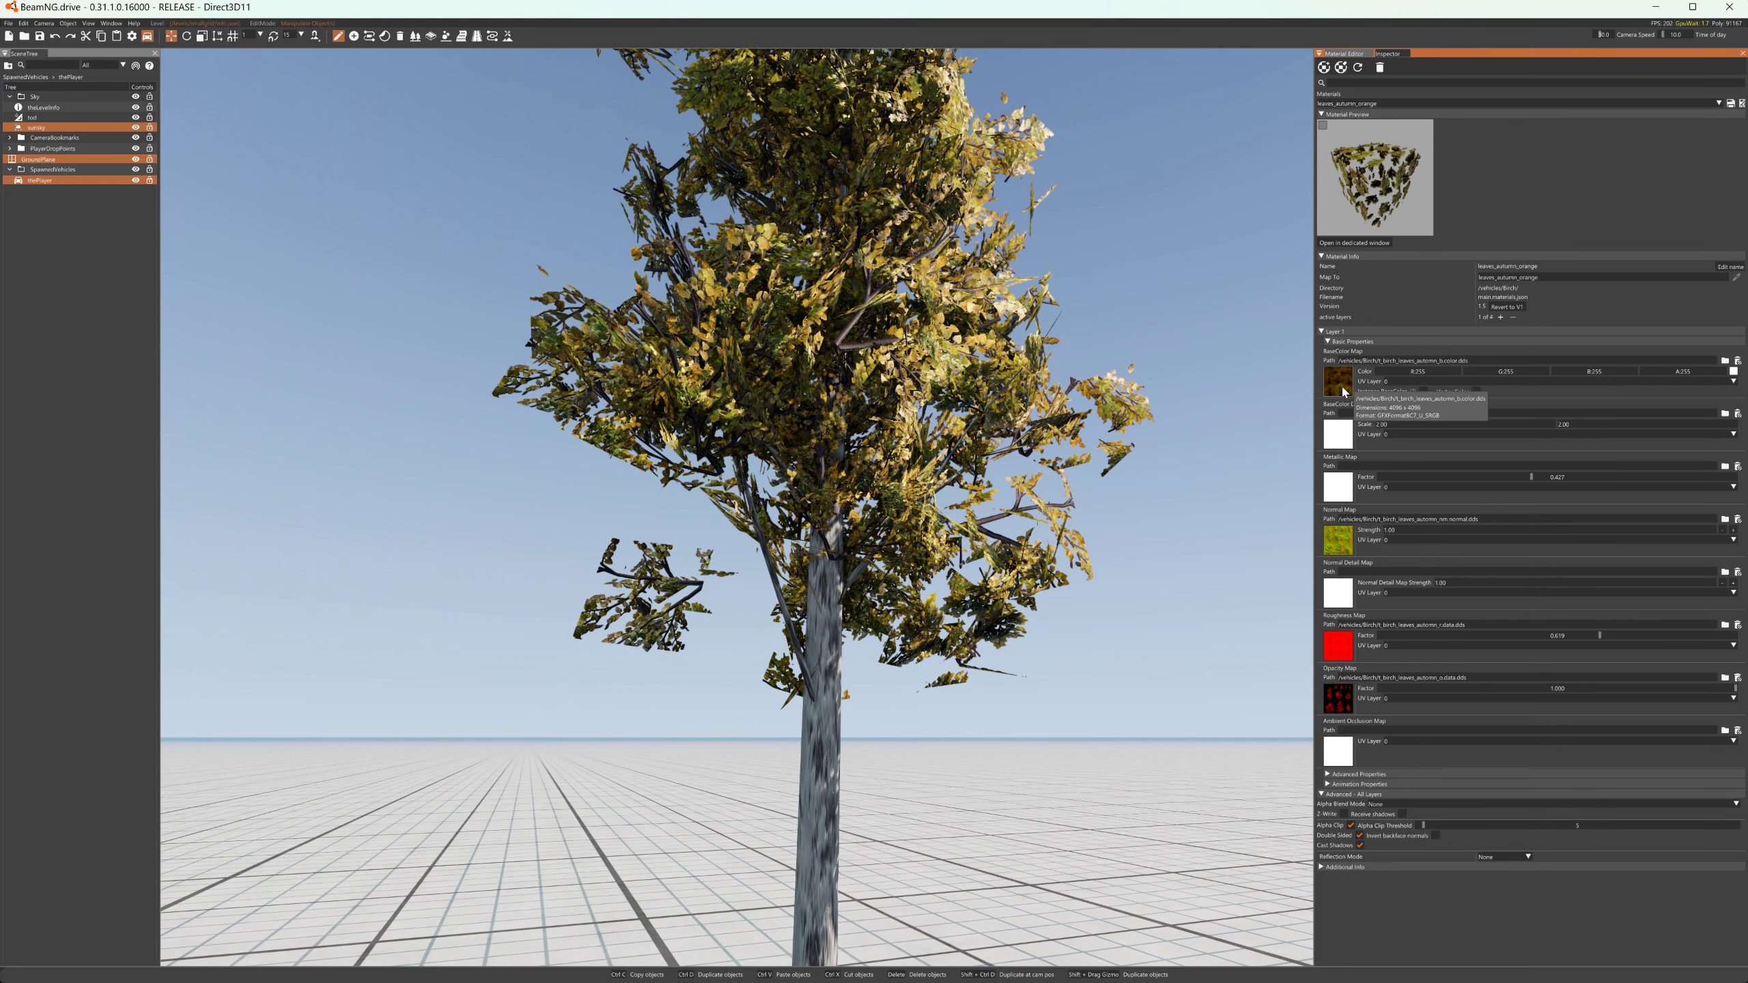
- Examine the leaf material on the birch tree from several sides, close up and from a distance
{"action": "right_click_drag", "start_coordinate": [910, 338], "coordinate": [650, 470]}
{"action": "key", "text": "s"}
{"action": "key", "text": "a"}
{"action": "key", "text": "s"}
{"action": "key", "text": "a"}
{"action": "key", "text": "w"}
{"action": "key", "text": "d"}
{"action": "key", "text": "s"}
{"action": "key", "text": "d"}
{"action": "key", "text": "w"}
{"action": "key", "text": "d"}
{"action": "key", "text": "w"}
{"action": "key", "text": "s"}
{"action": "key", "text": "d"}
{"action": "left_click_drag", "start_coordinate": [1121, 394], "coordinate": [1120, 393]}
{"action": "key", "text": "s"}
{"action": "key", "text": "a"}
{"action": "right_click_drag", "start_coordinate": [1119, 394], "coordinate": [1121, 443]}
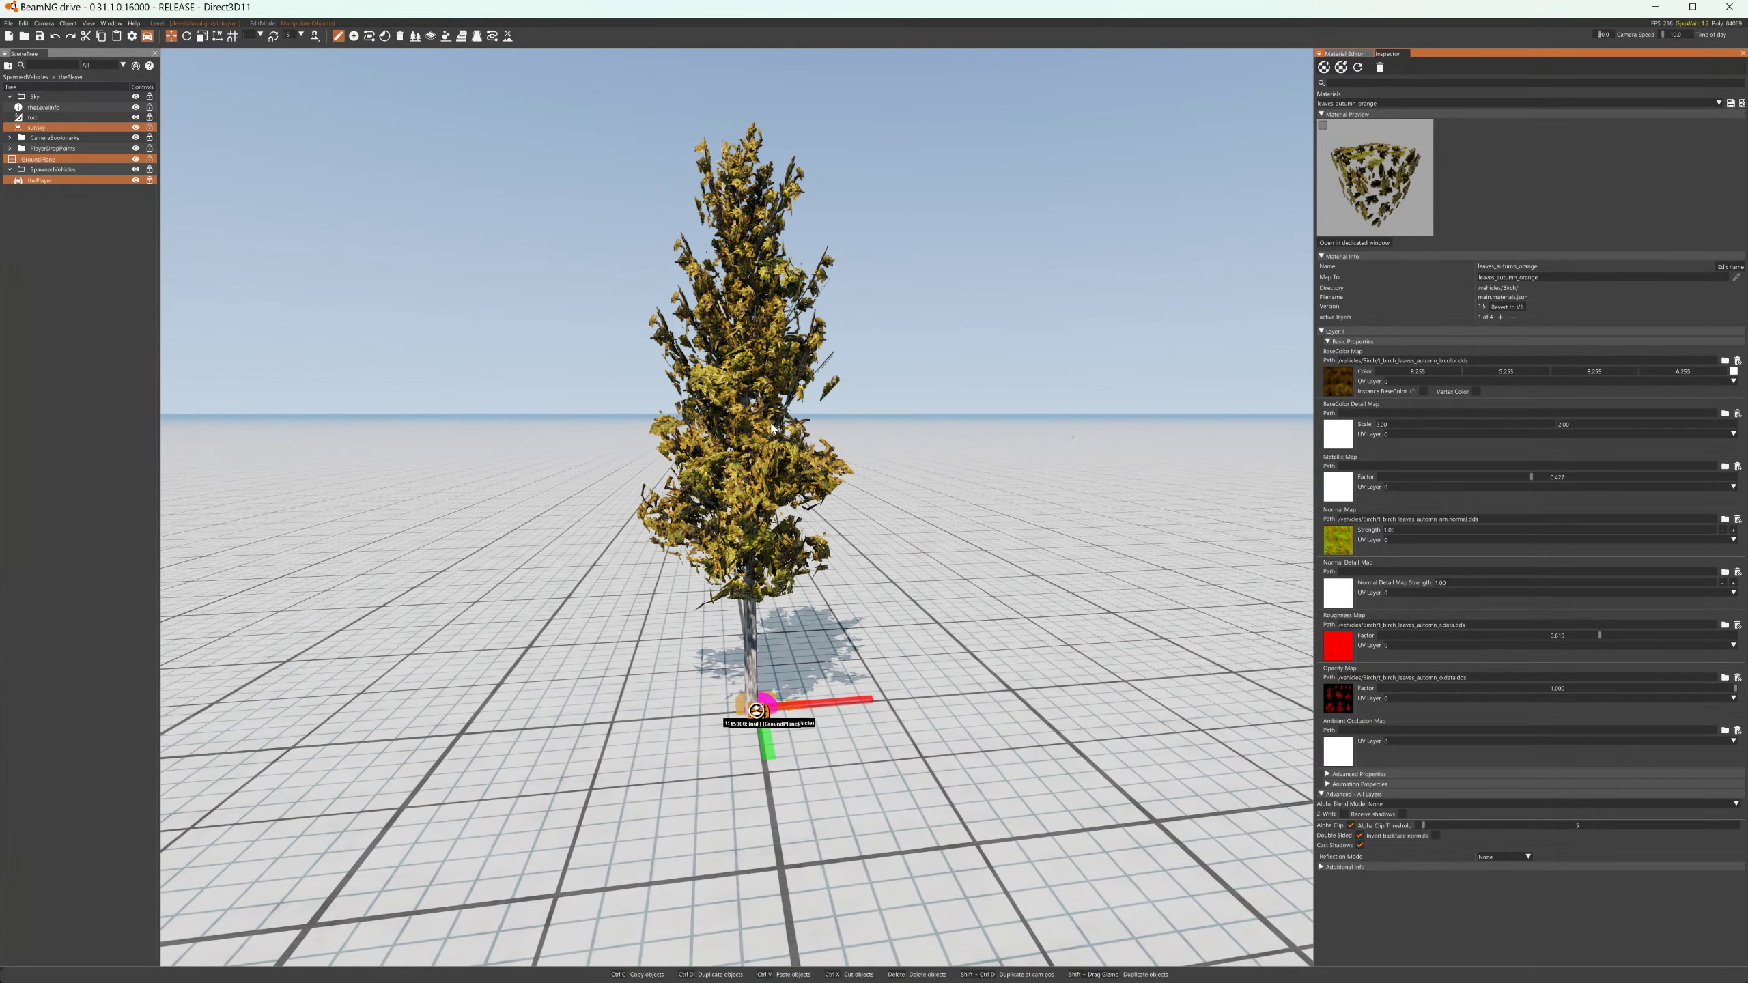
- Drag the tree's trunk until it topples to check how it falls, and reset the tree
{"action": "left_click", "coordinate": [741, 623]}
{"action": "left_click_drag", "start_coordinate": [740, 622], "coordinate": [981, 573]}
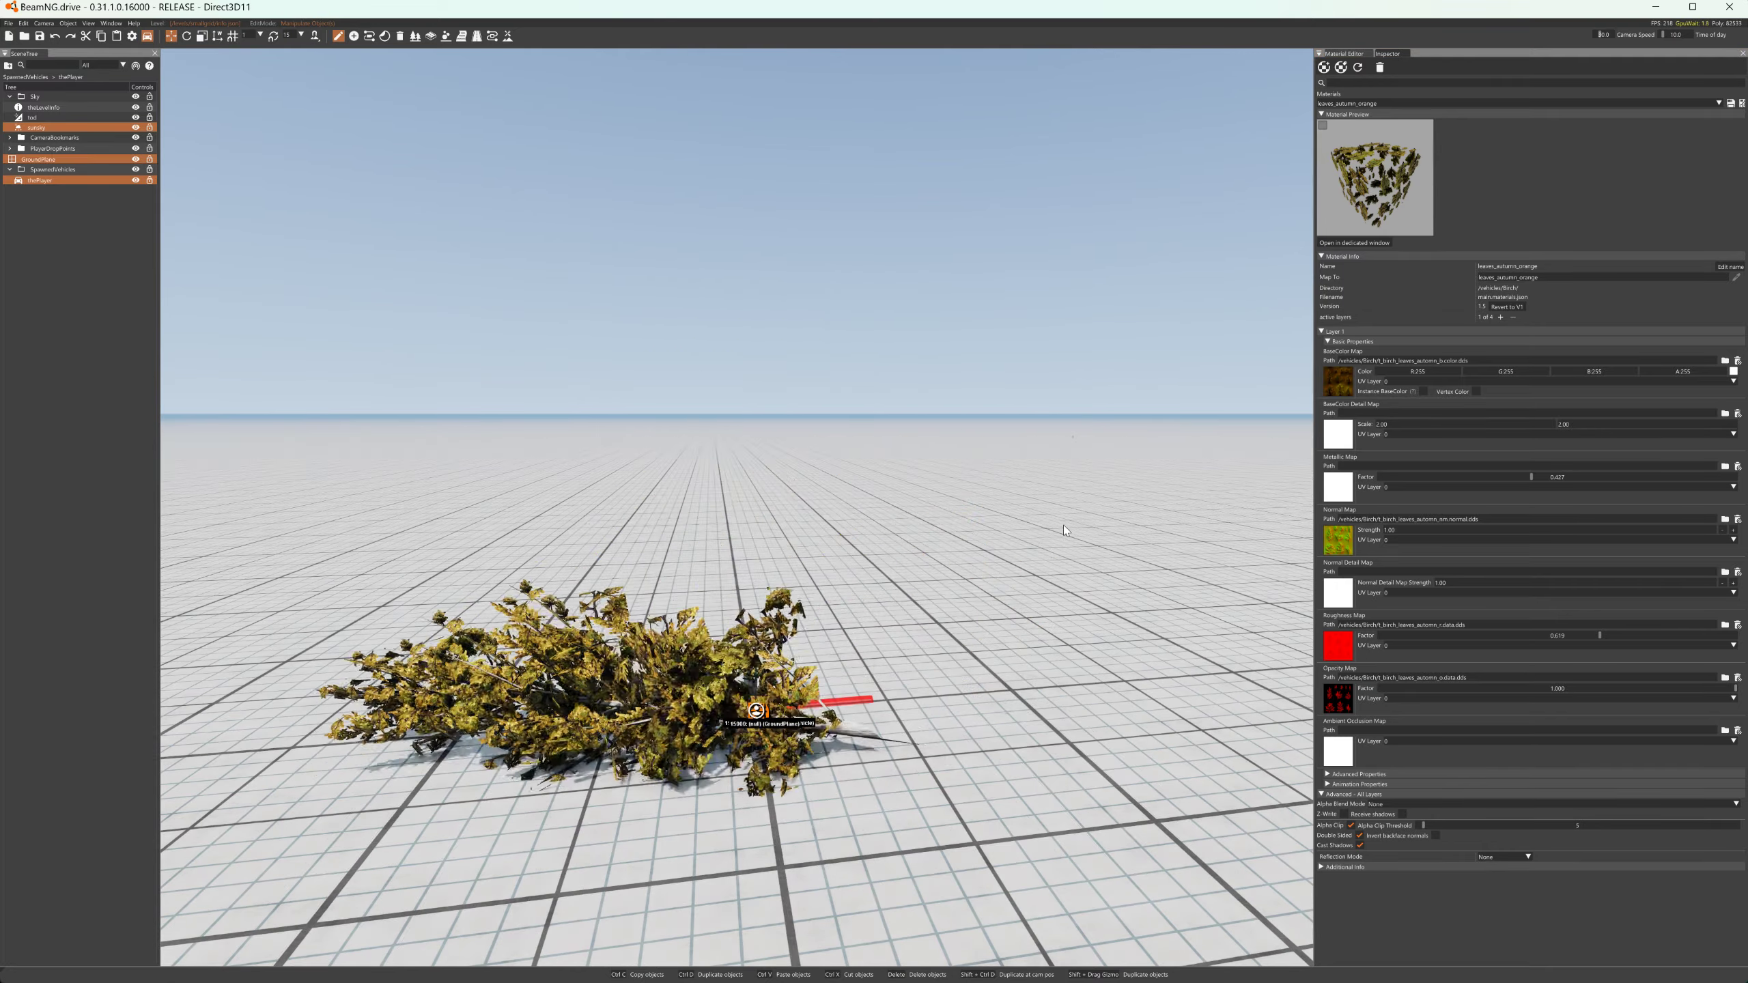
{"action": "key", "text": "r"}
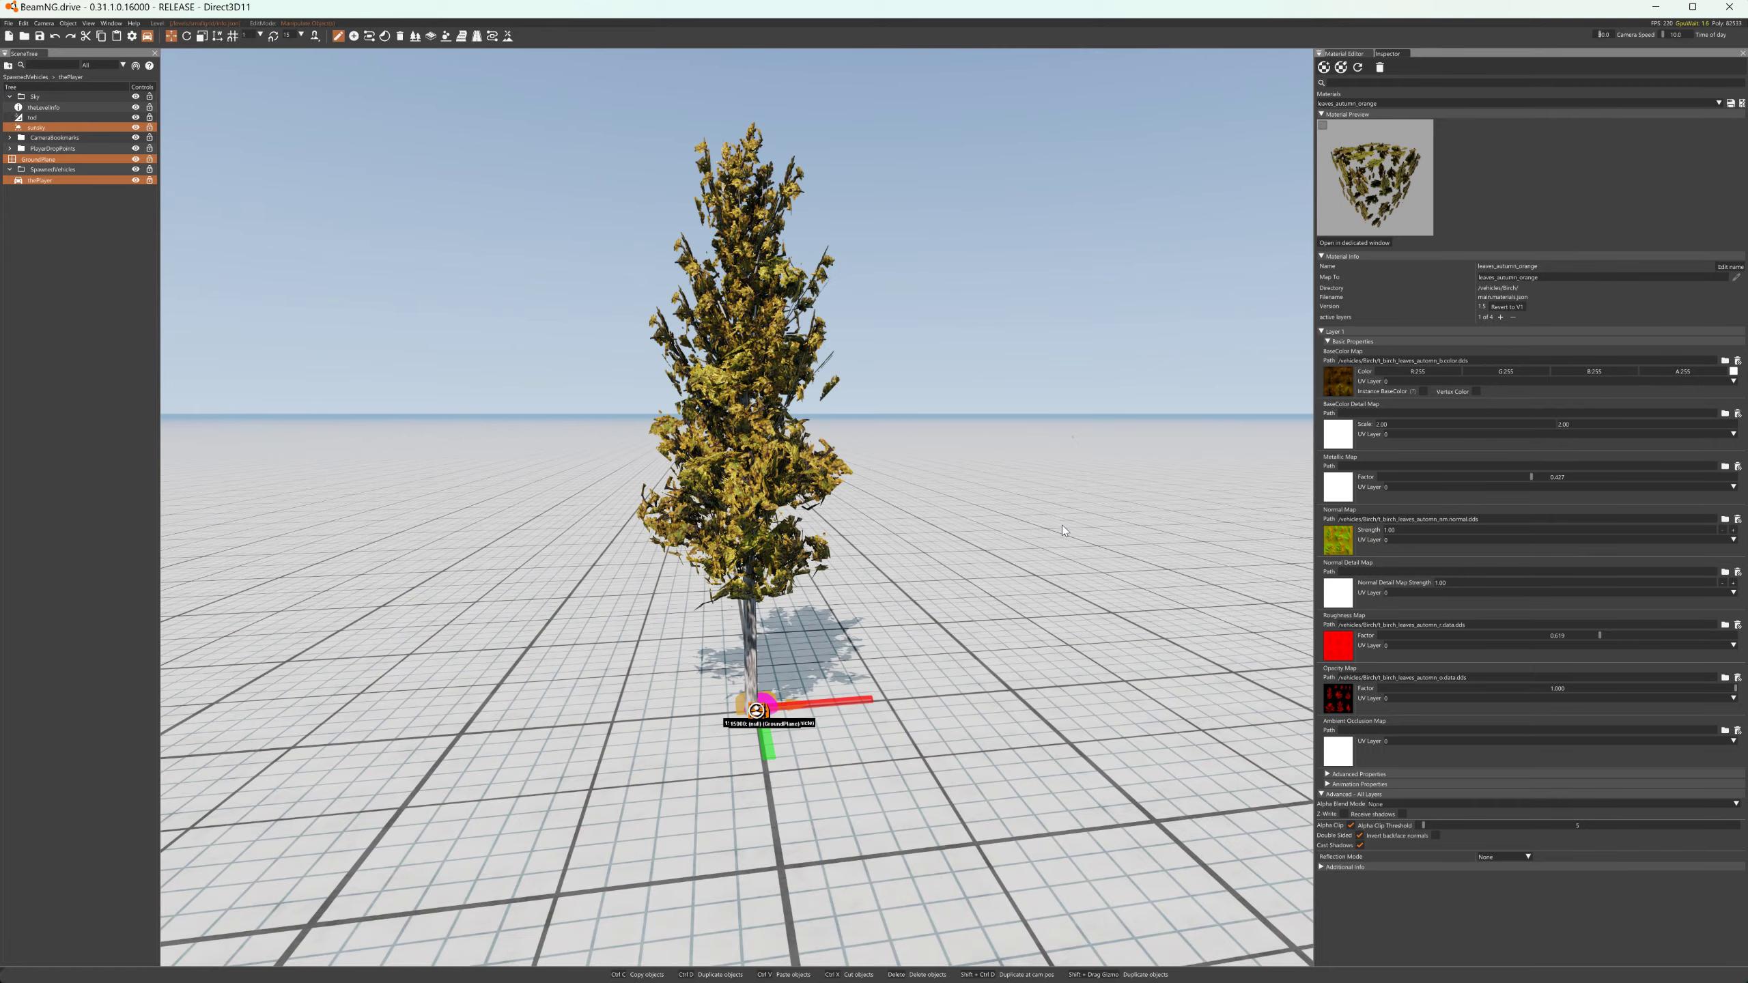
- Choose the poplar_bark material for editing, with the tree's trunk in close view
{"action": "right_click_drag", "start_coordinate": [1026, 554], "coordinate": [1039, 495]}
{"action": "key", "text": "w"}
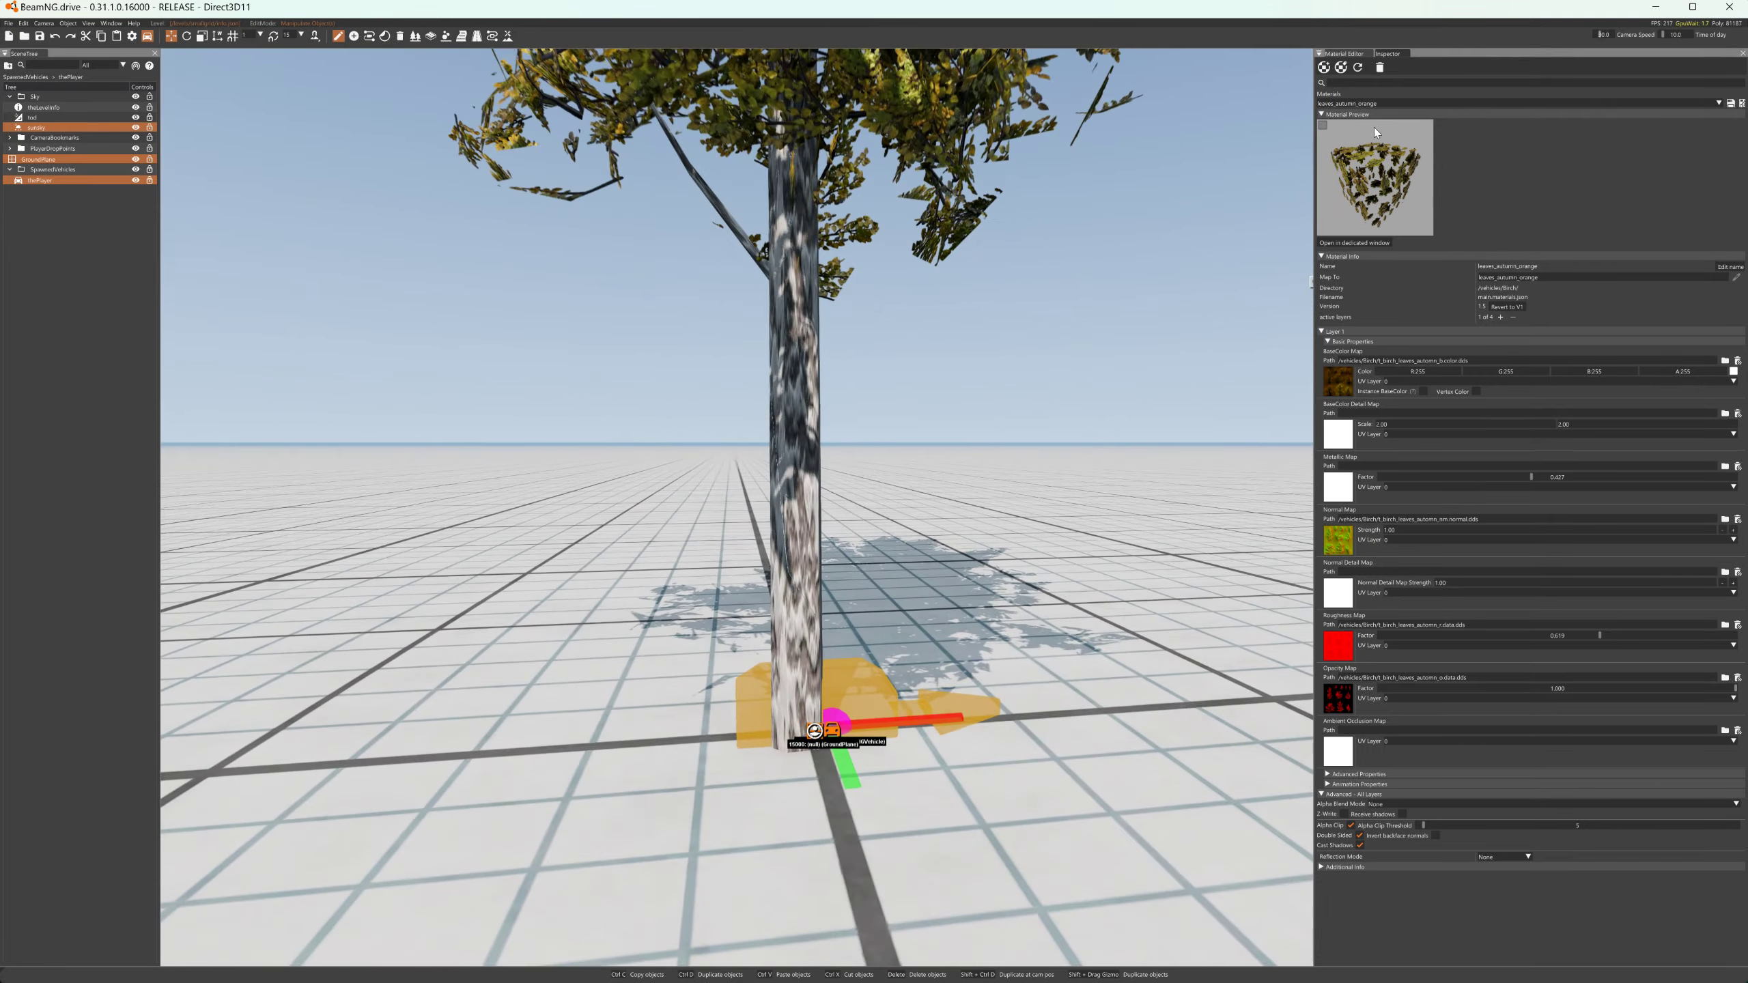
{"action": "left_click", "coordinate": [1387, 104]}
{"action": "left_click", "coordinate": [1352, 133]}
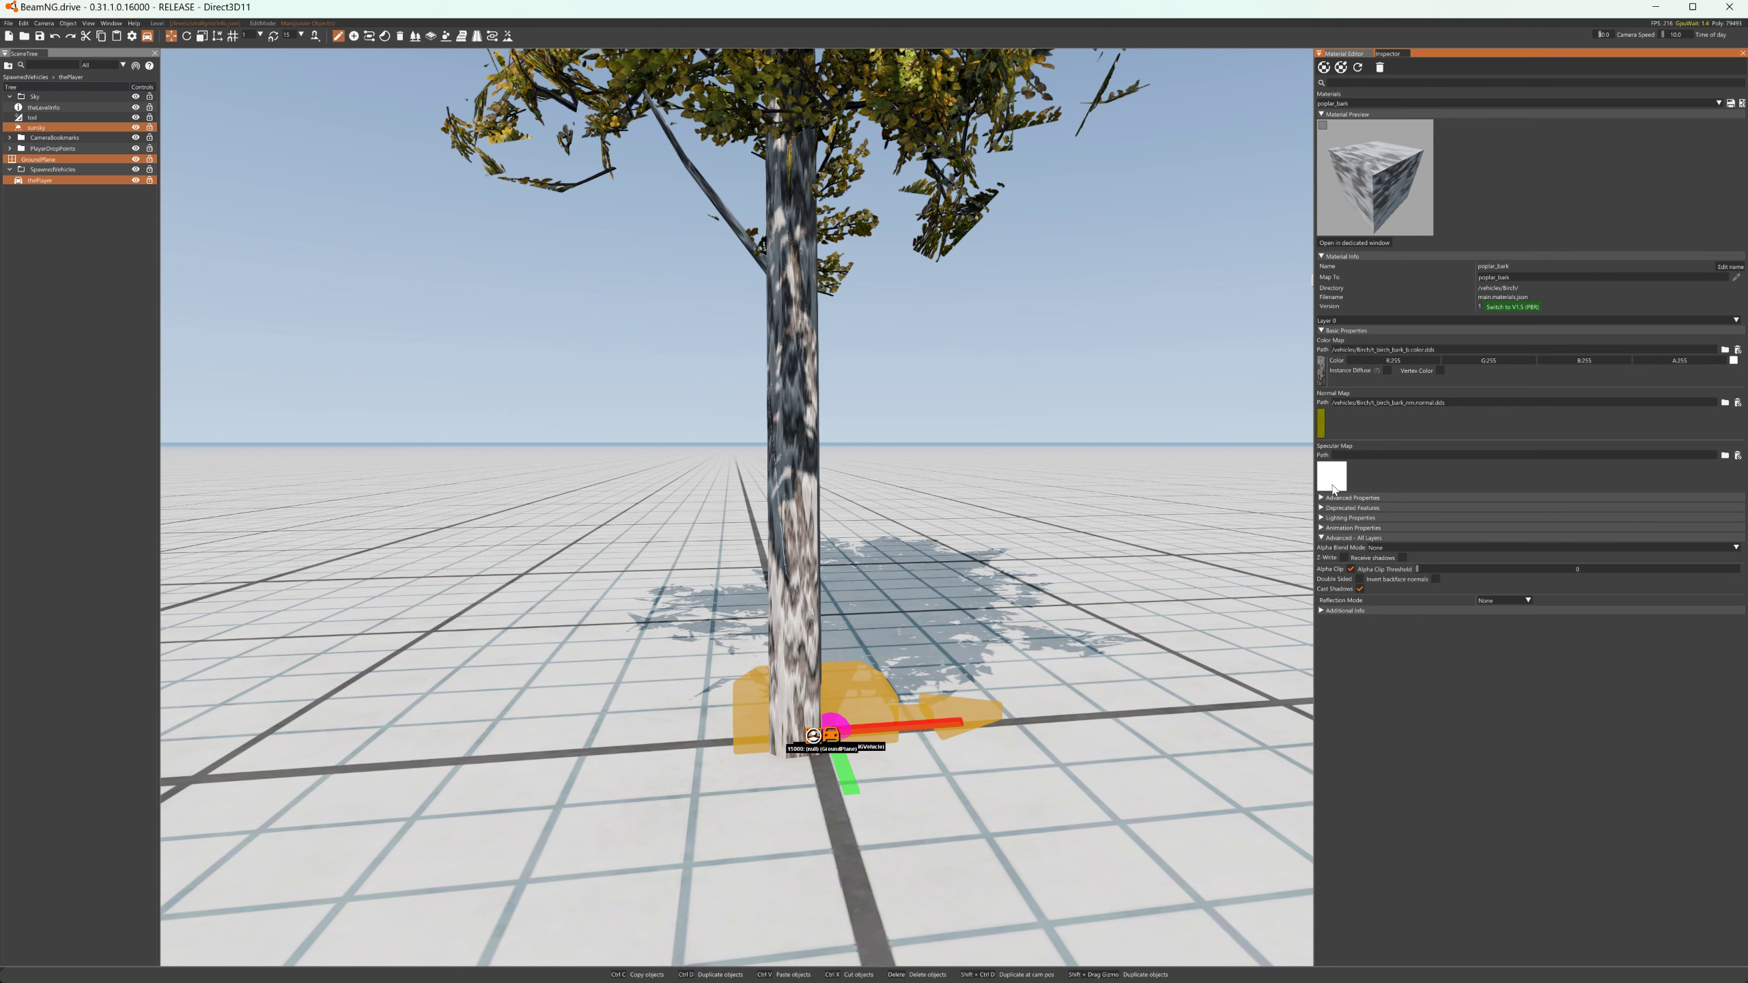
- Brighten the poplar_bark material's color map tint to near-white, with red, green and blue at 247
{"action": "left_click", "coordinate": [1734, 360]}
{"action": "left_click_drag", "start_coordinate": [1684, 389], "coordinate": [1576, 369]}
{"action": "left_click", "coordinate": [1701, 379]}
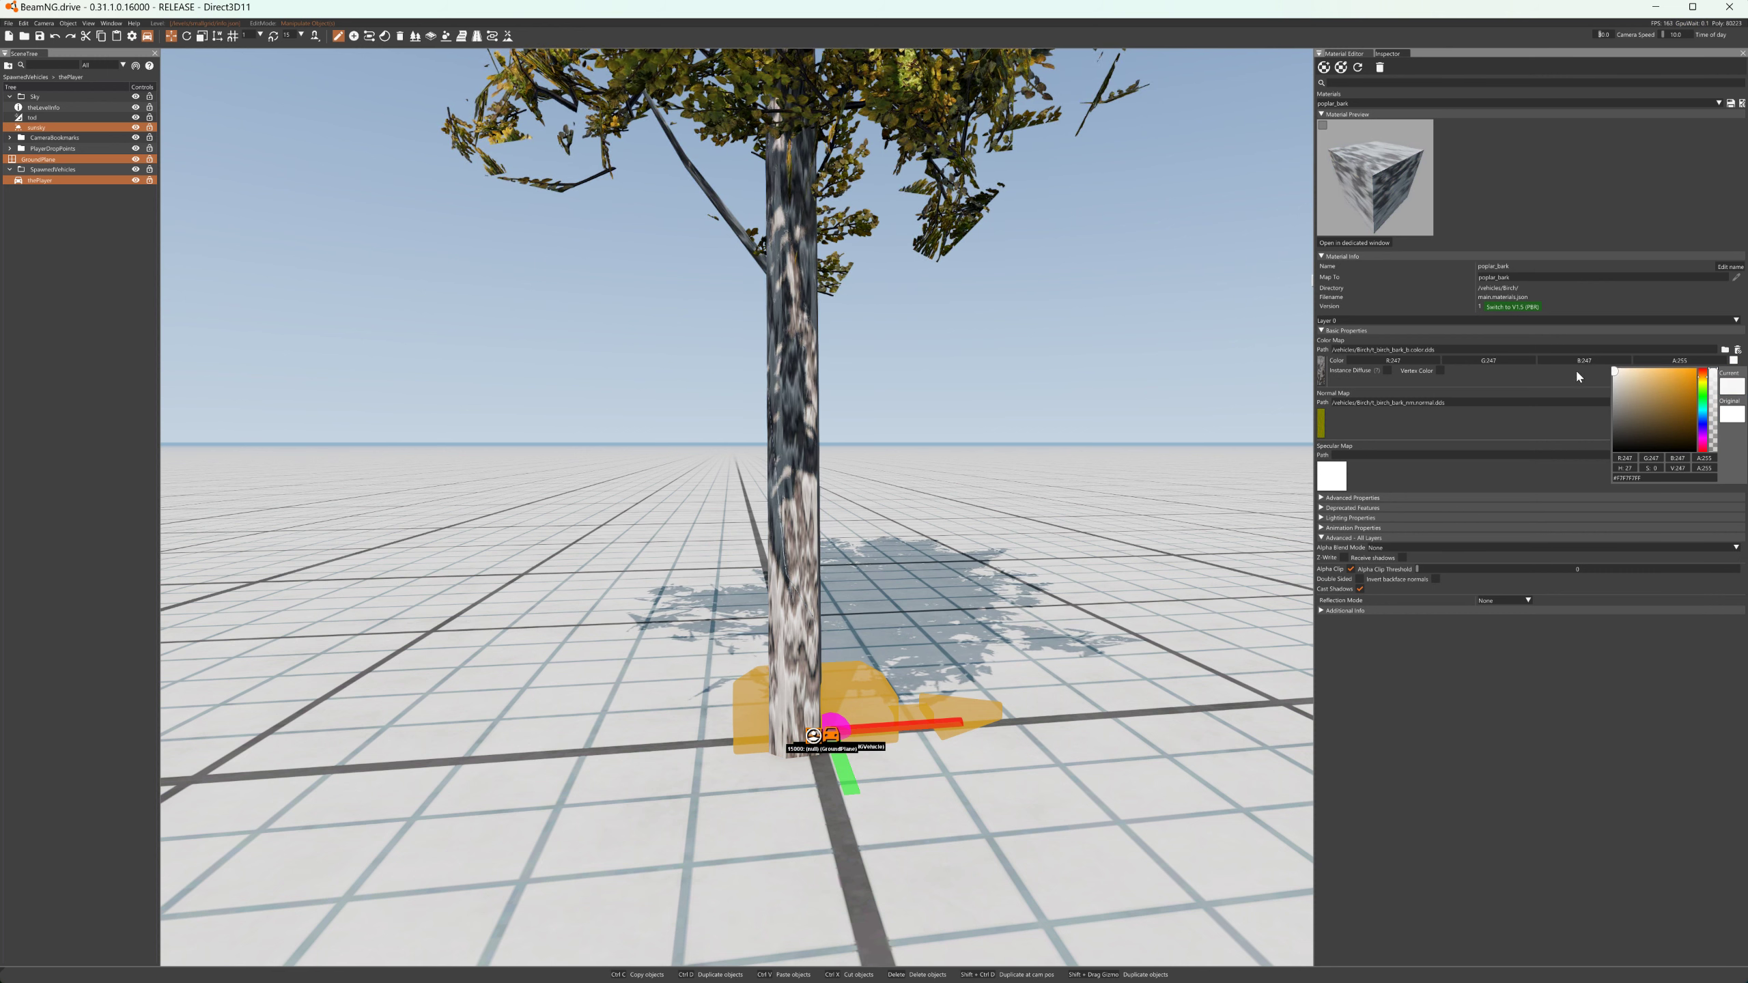
{"action": "left_click", "coordinate": [1520, 399]}
- Switch the poplar_bark material to version 1.5 (PBR) and close the separate material preview window
{"action": "left_click", "coordinate": [1337, 481]}
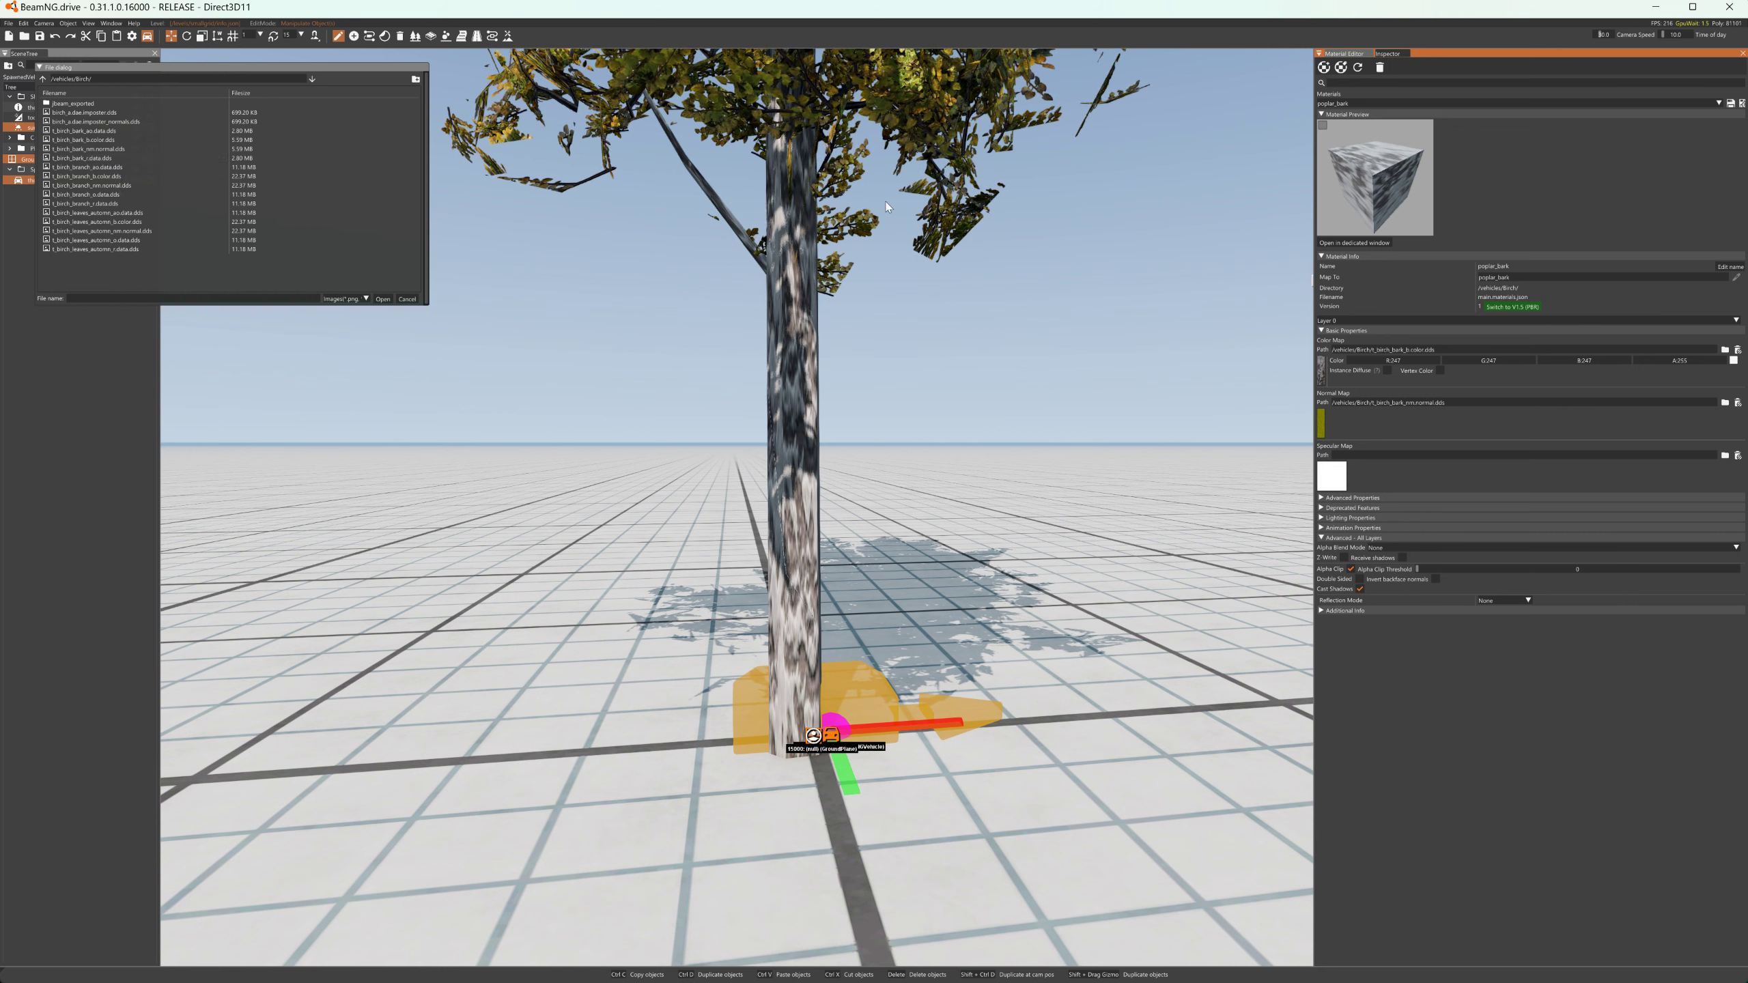
{"action": "left_click", "coordinate": [1379, 230]}
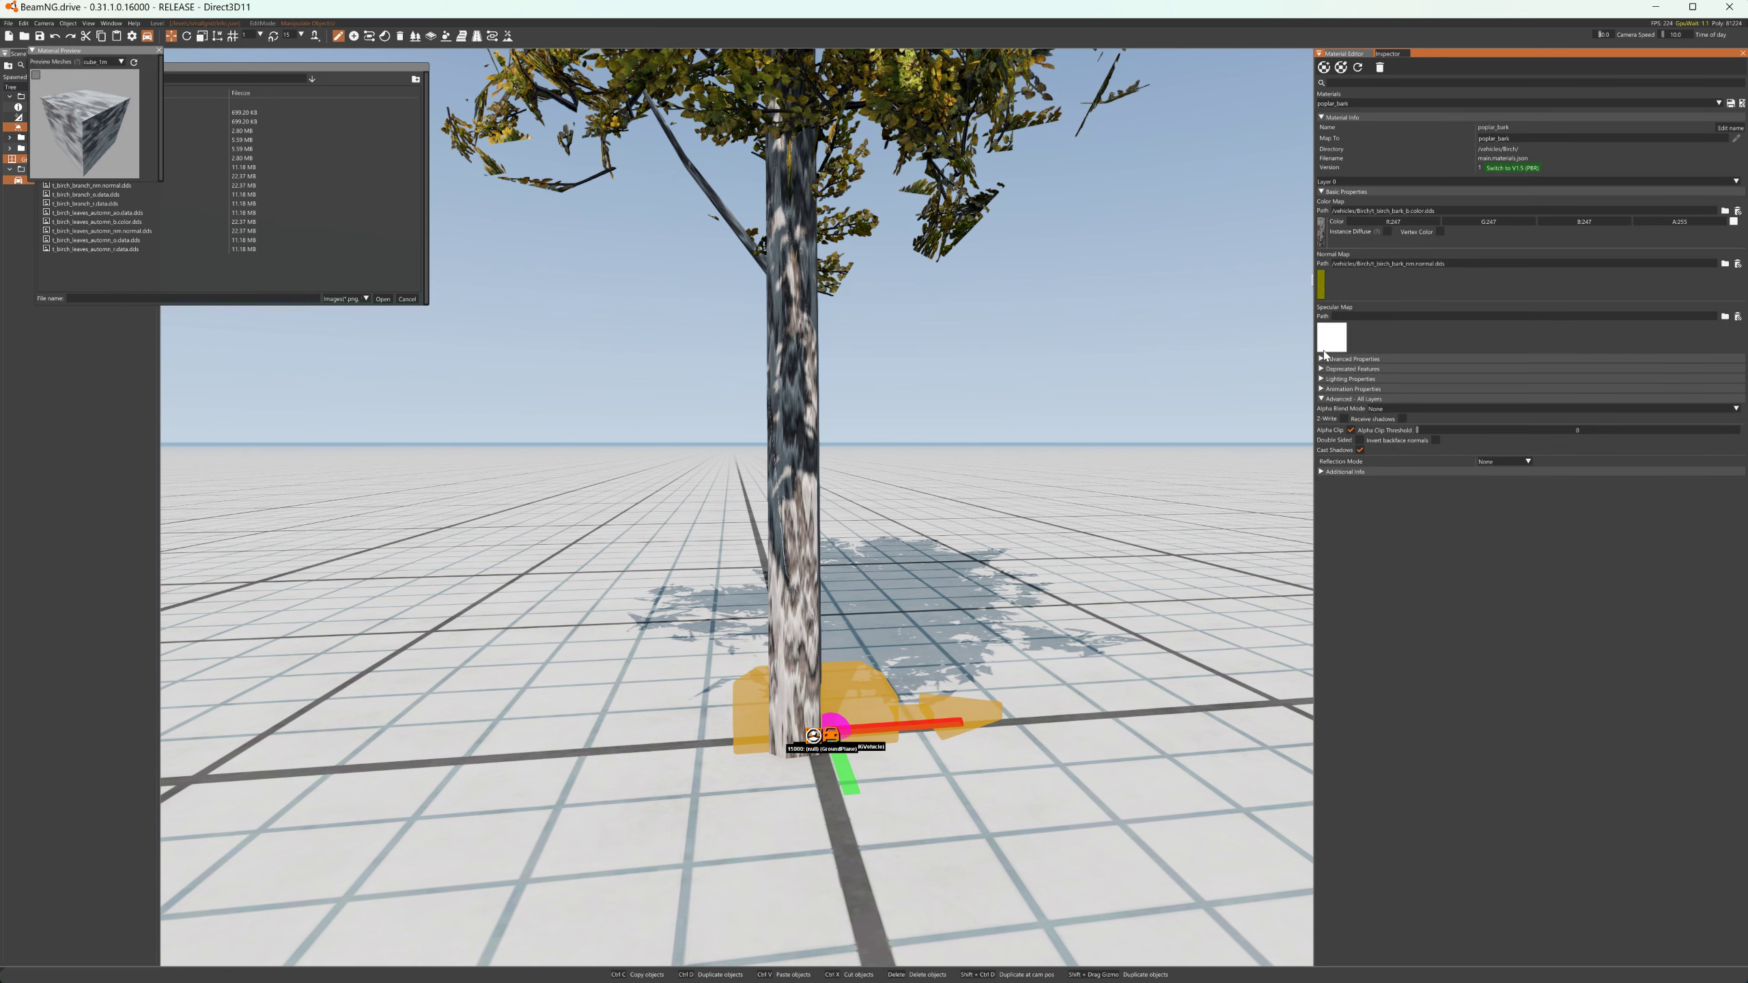
{"action": "left_click", "coordinate": [1488, 169]}
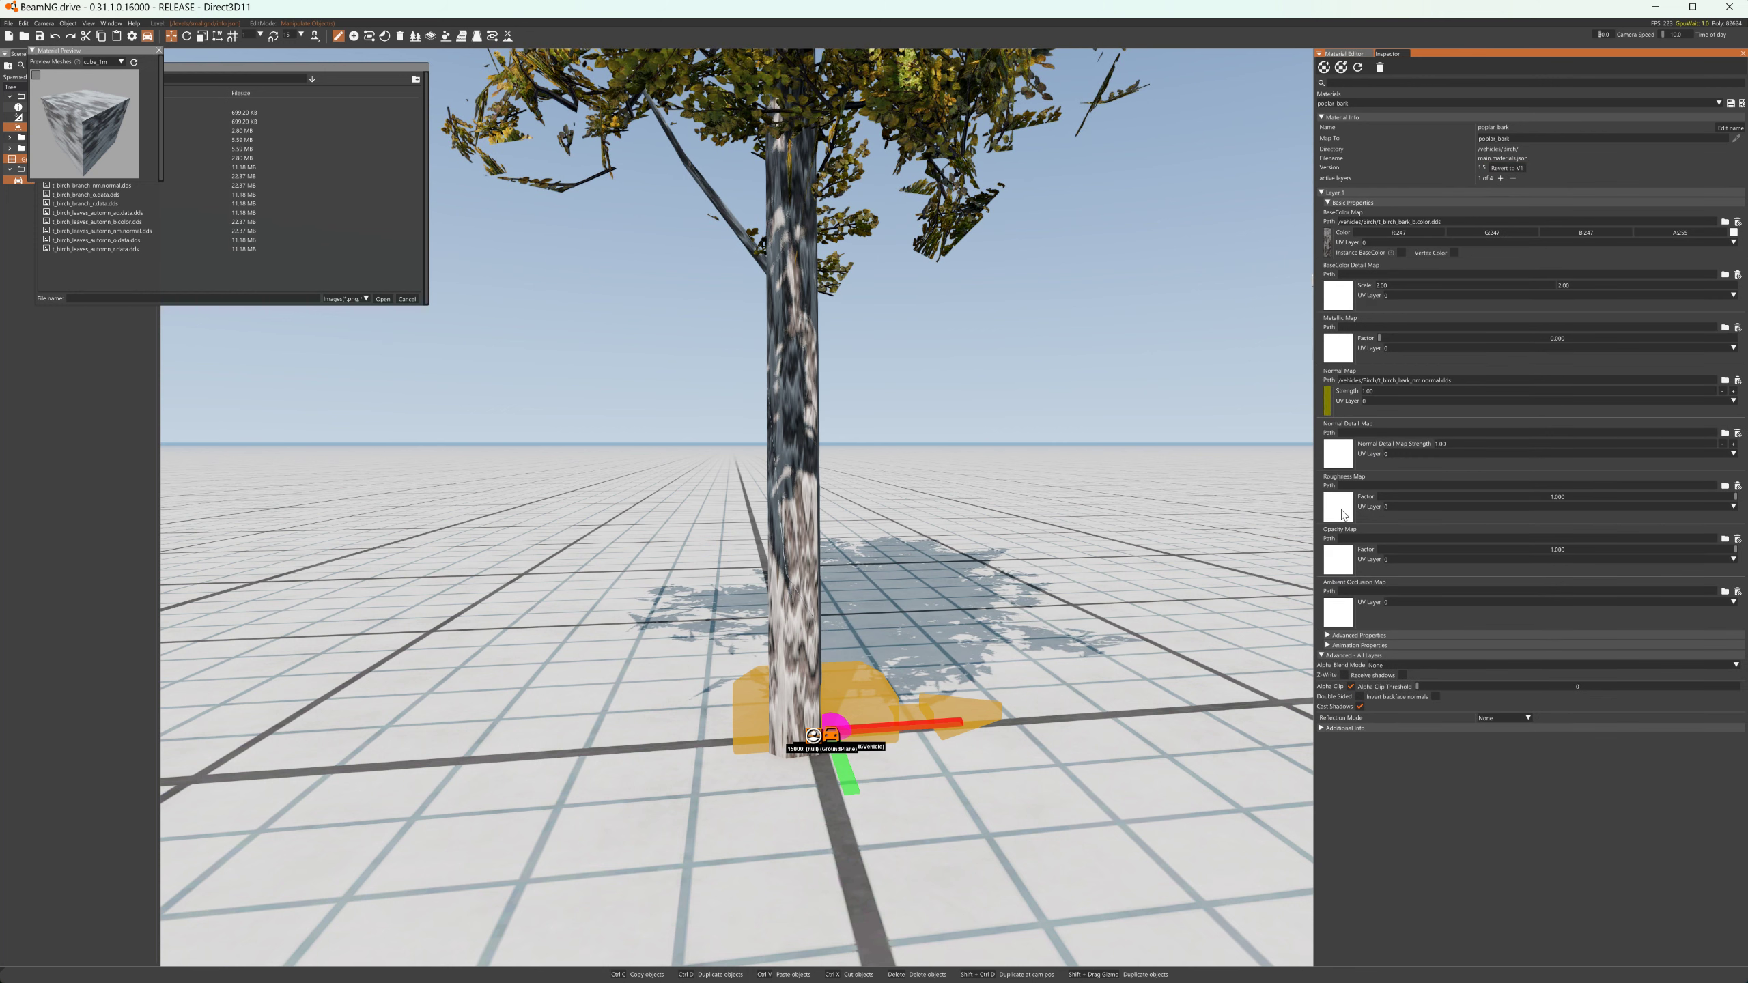
{"action": "left_click", "coordinate": [157, 52]}
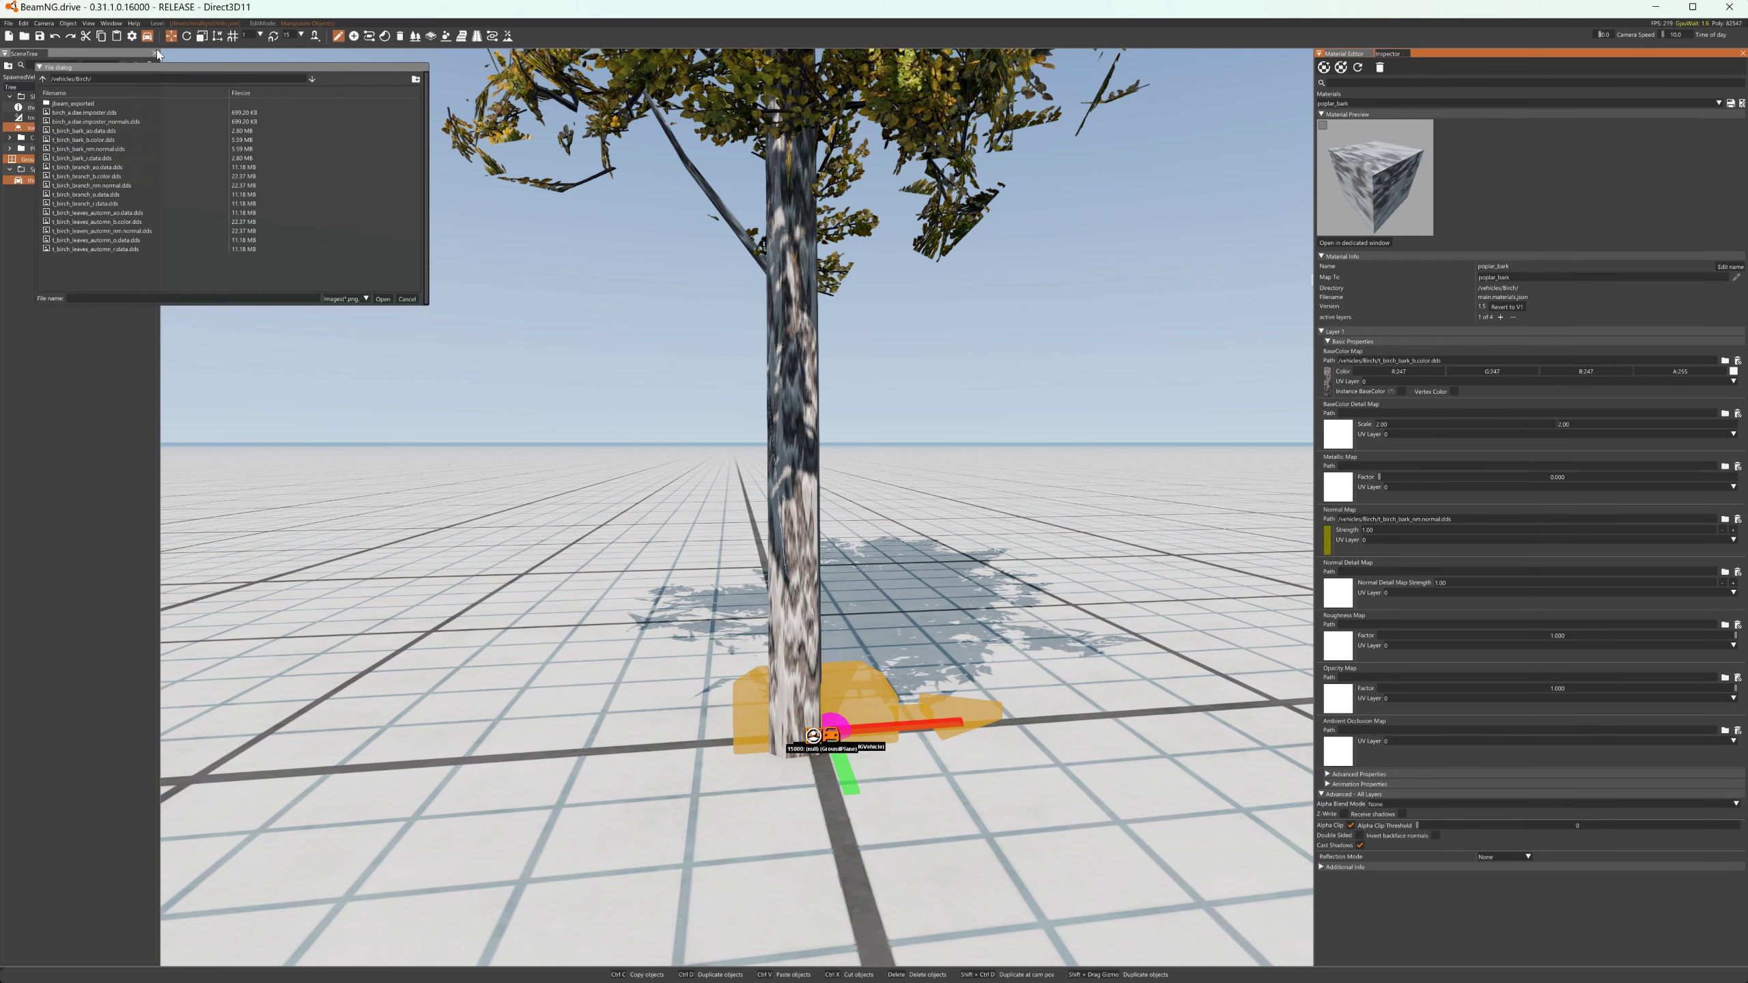
- Assign t_birch_bark_r.data.dds as the poplar_bark material's roughness map
{"action": "left_click", "coordinate": [108, 160]}
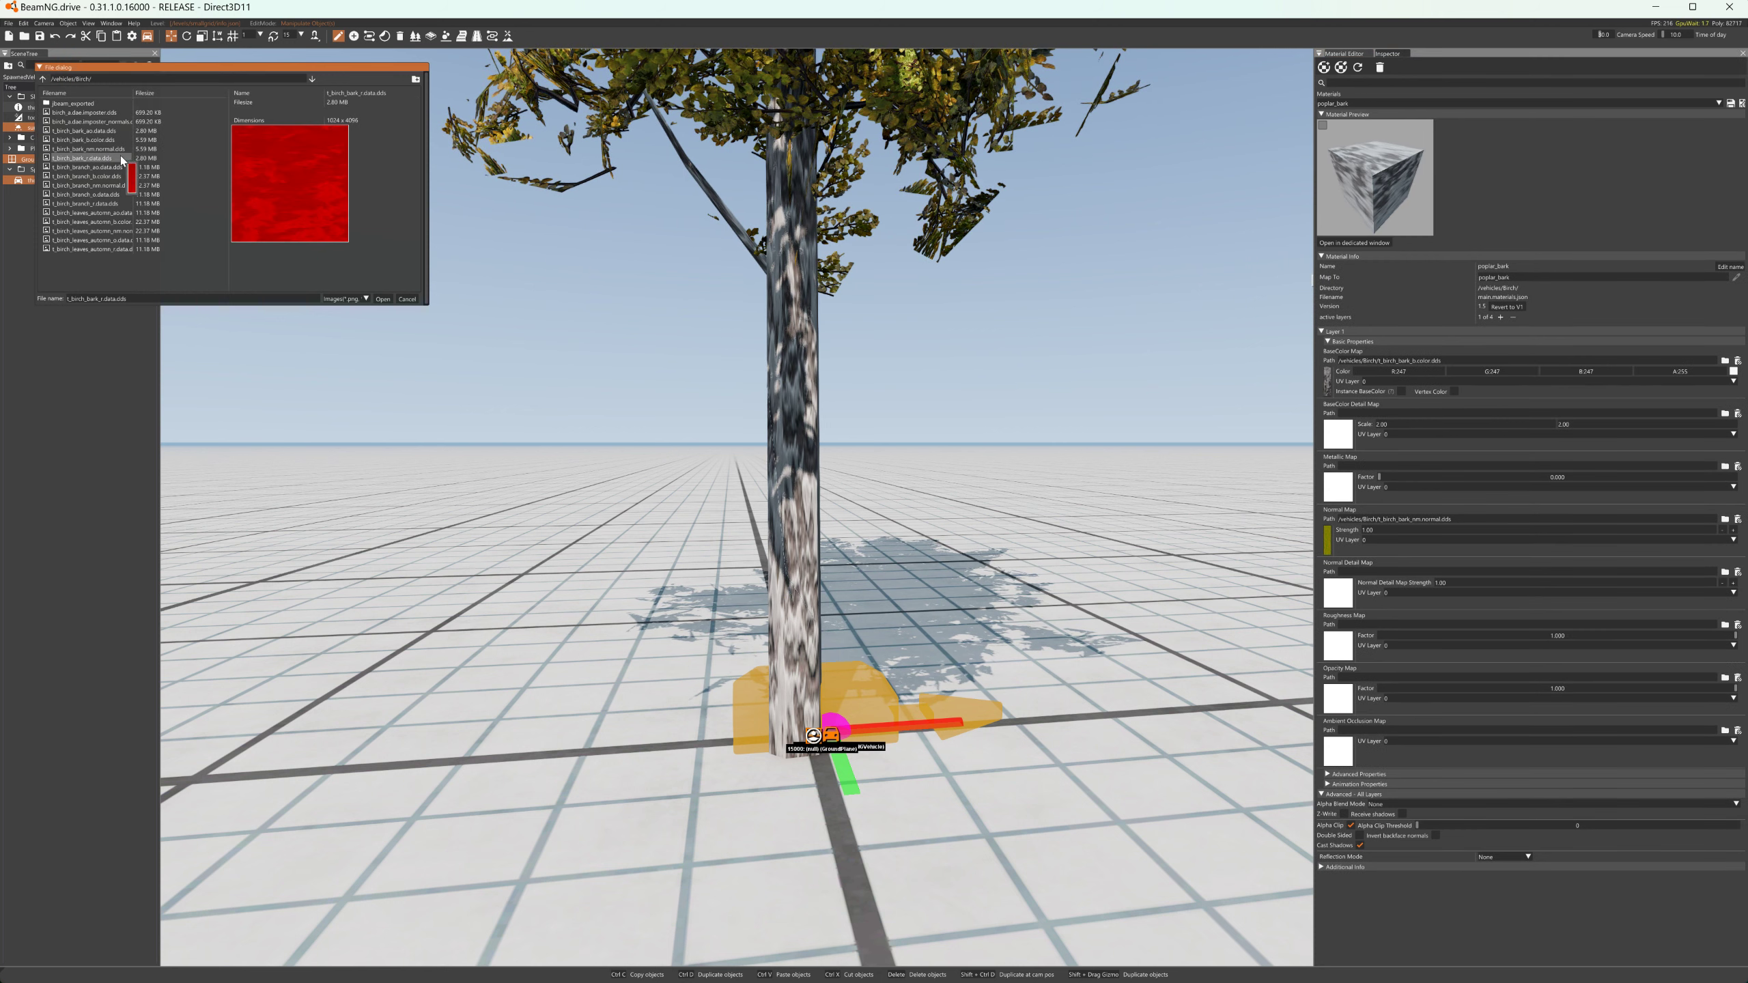
{"action": "left_click", "coordinate": [383, 299]}
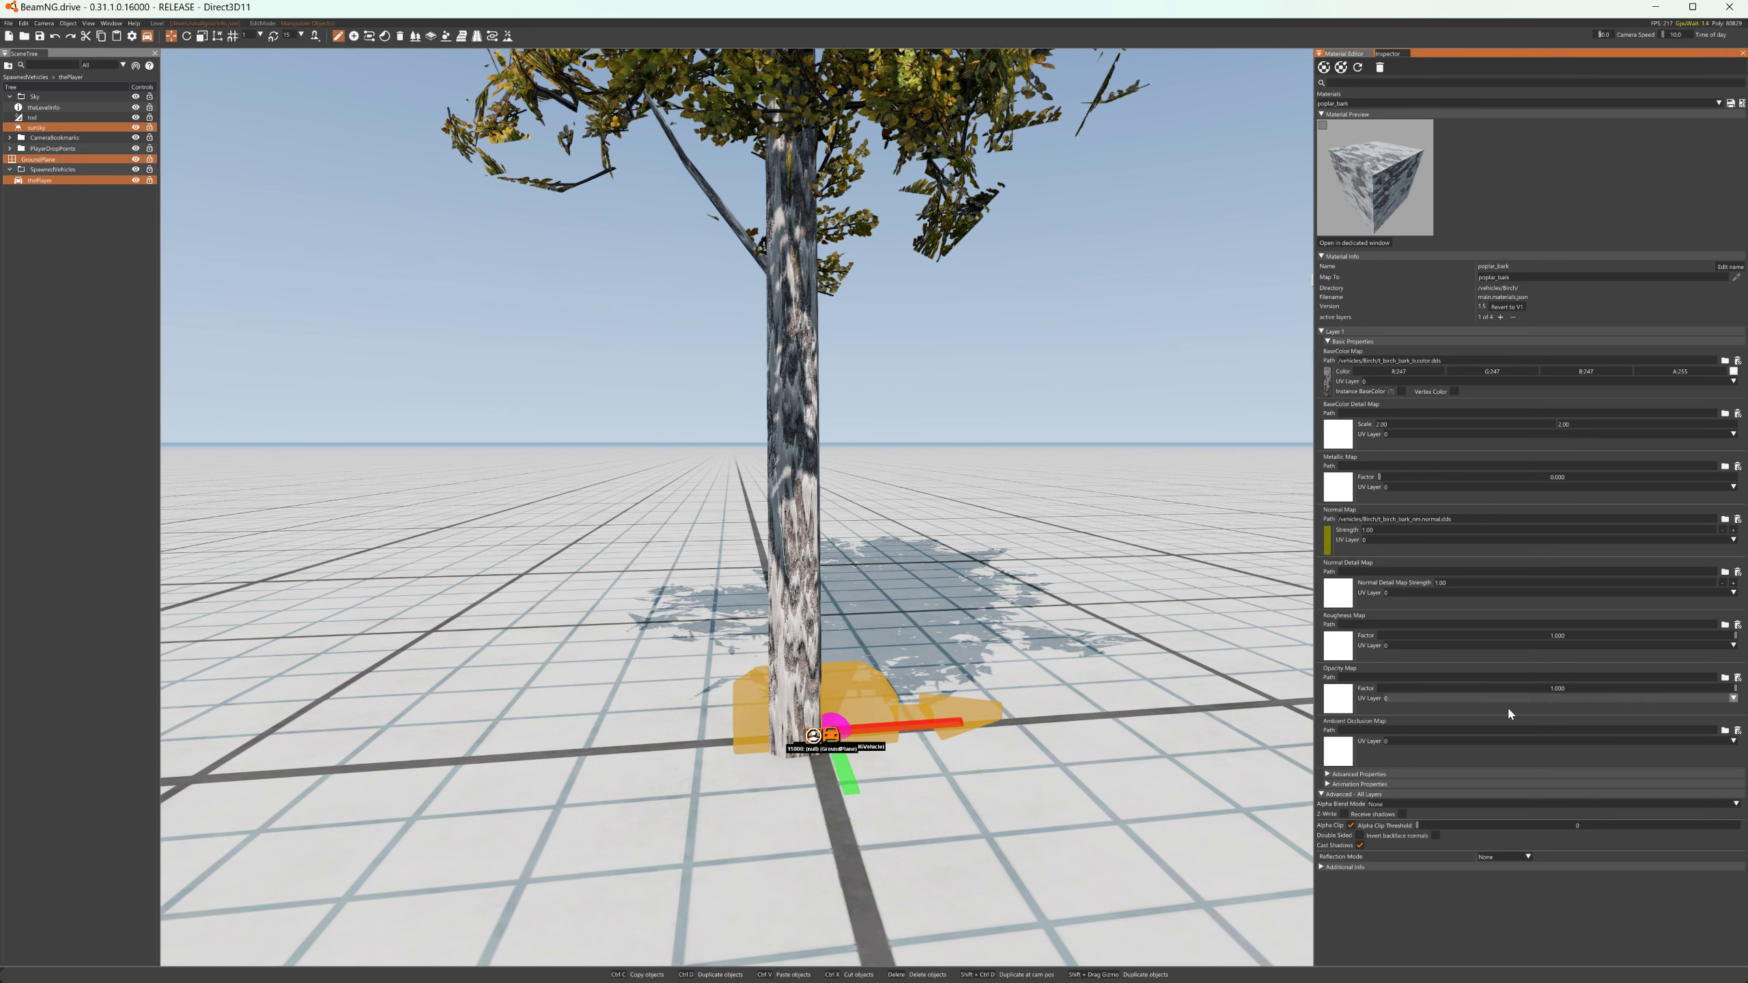
{"action": "left_click", "coordinate": [1338, 645]}
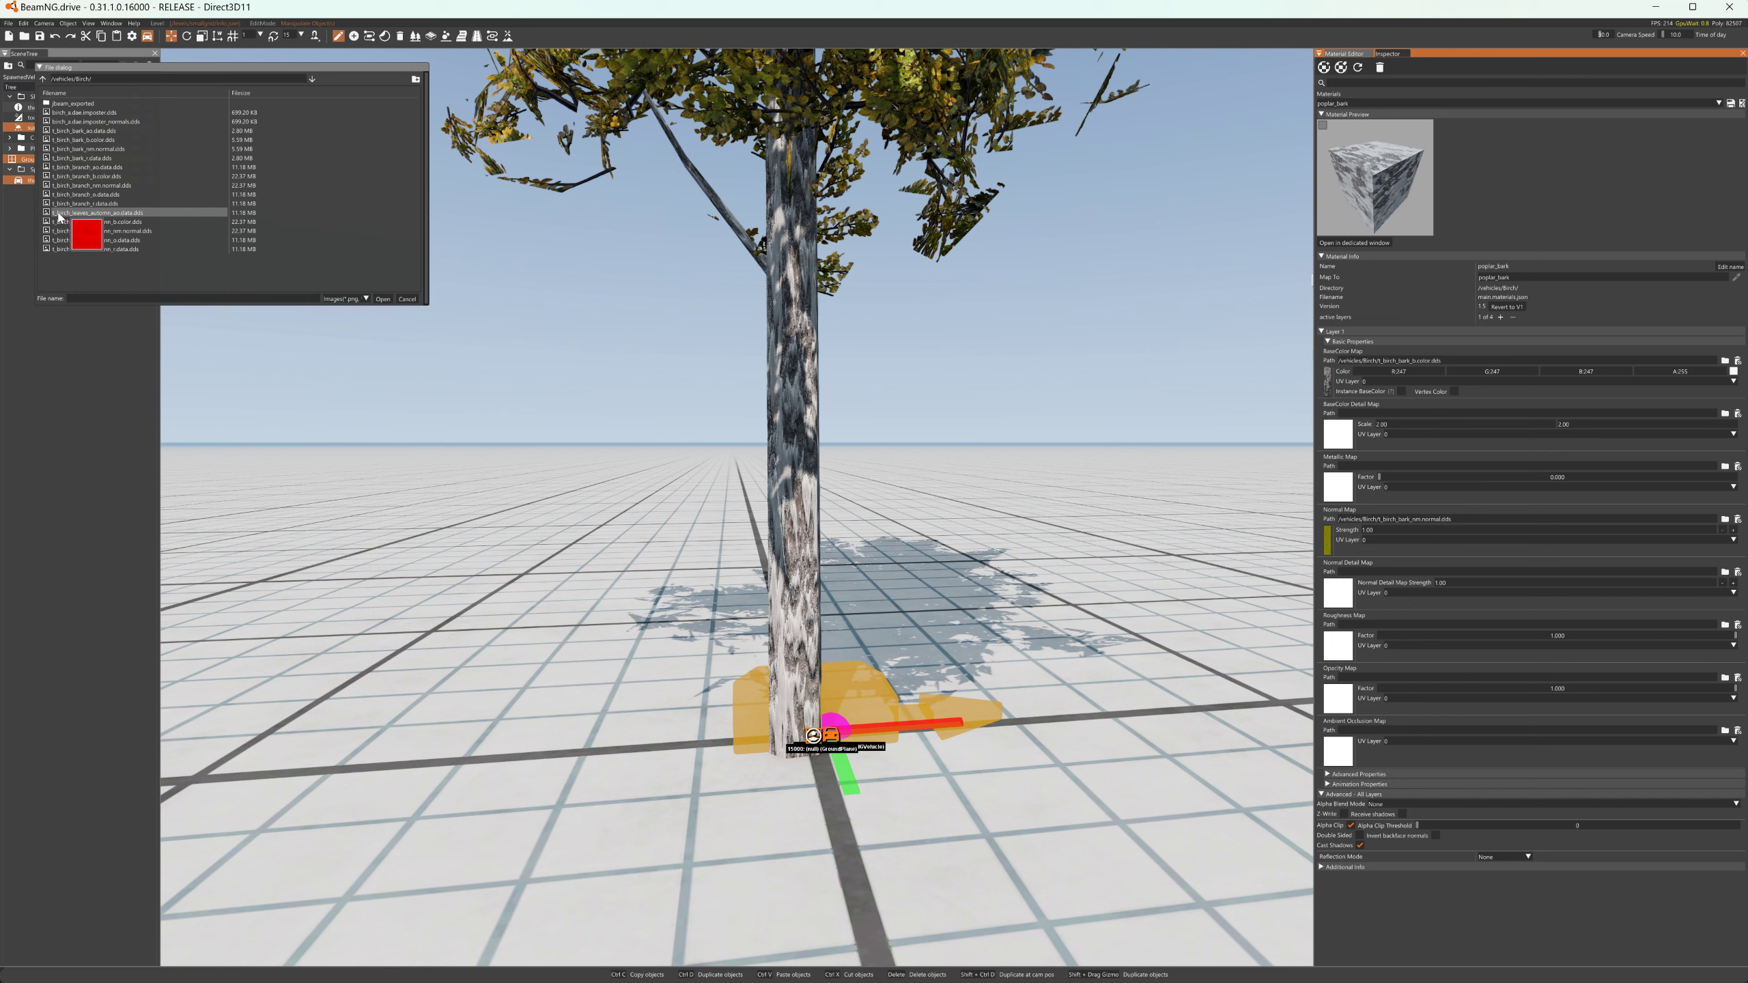
{"action": "left_click", "coordinate": [98, 160]}
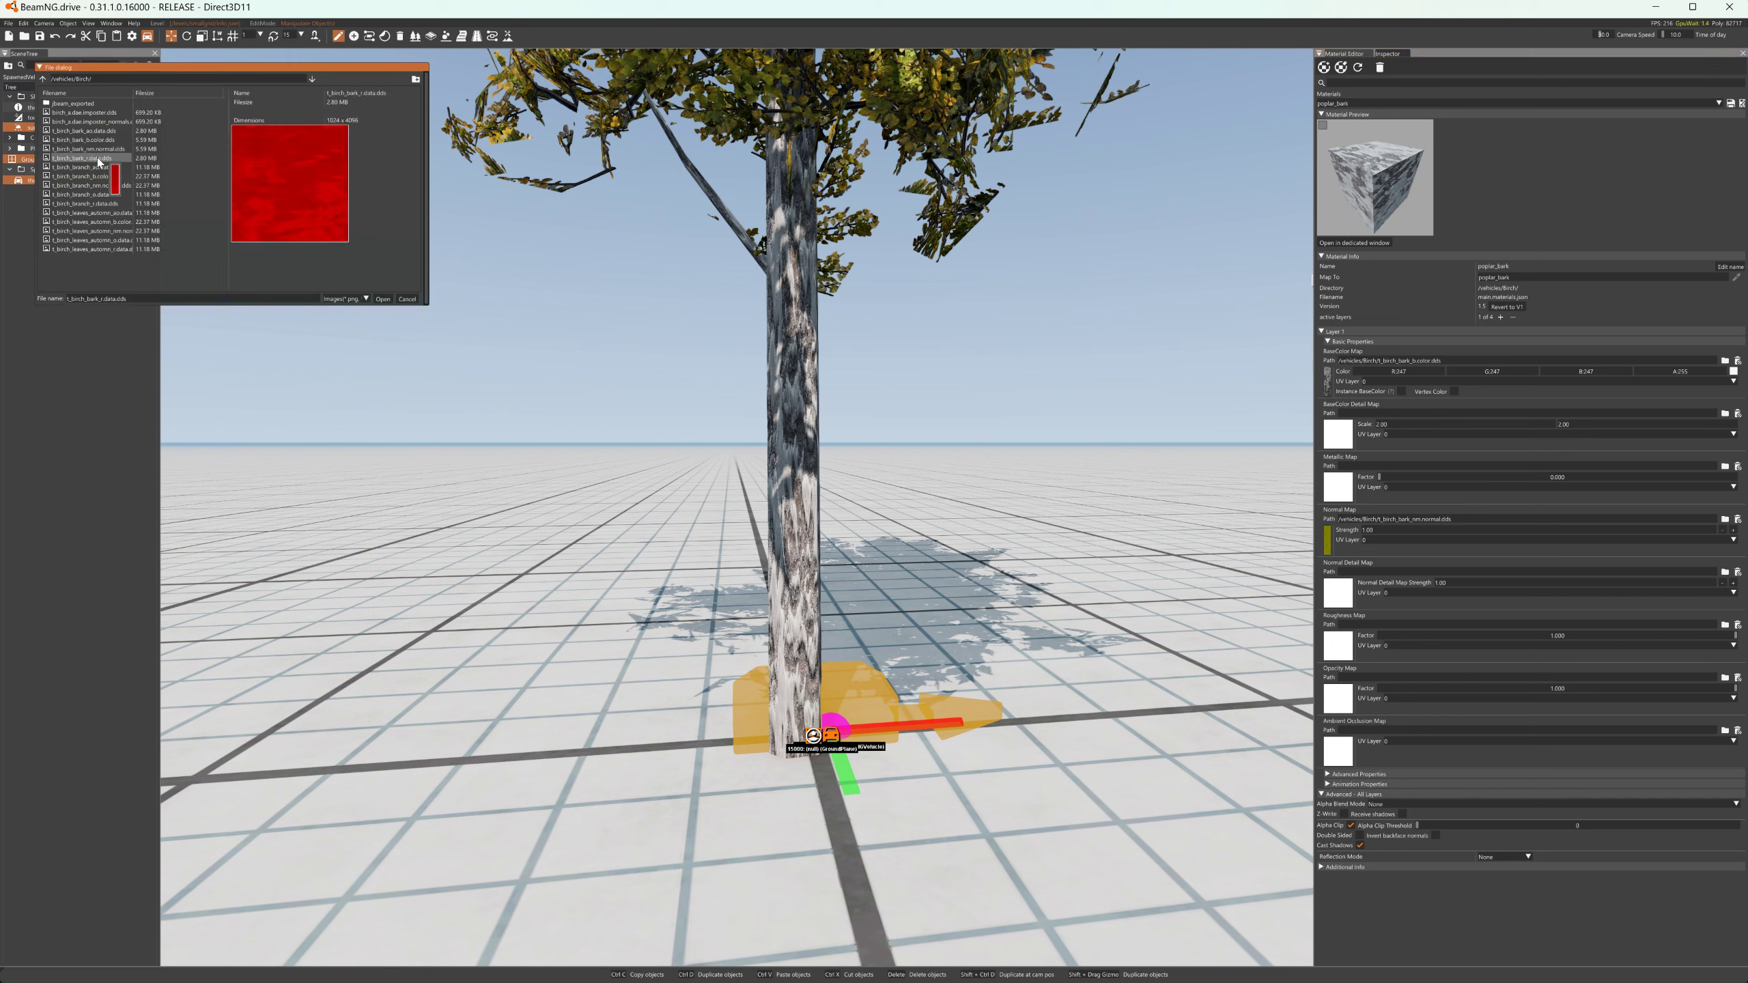
{"action": "left_click", "coordinate": [383, 299]}
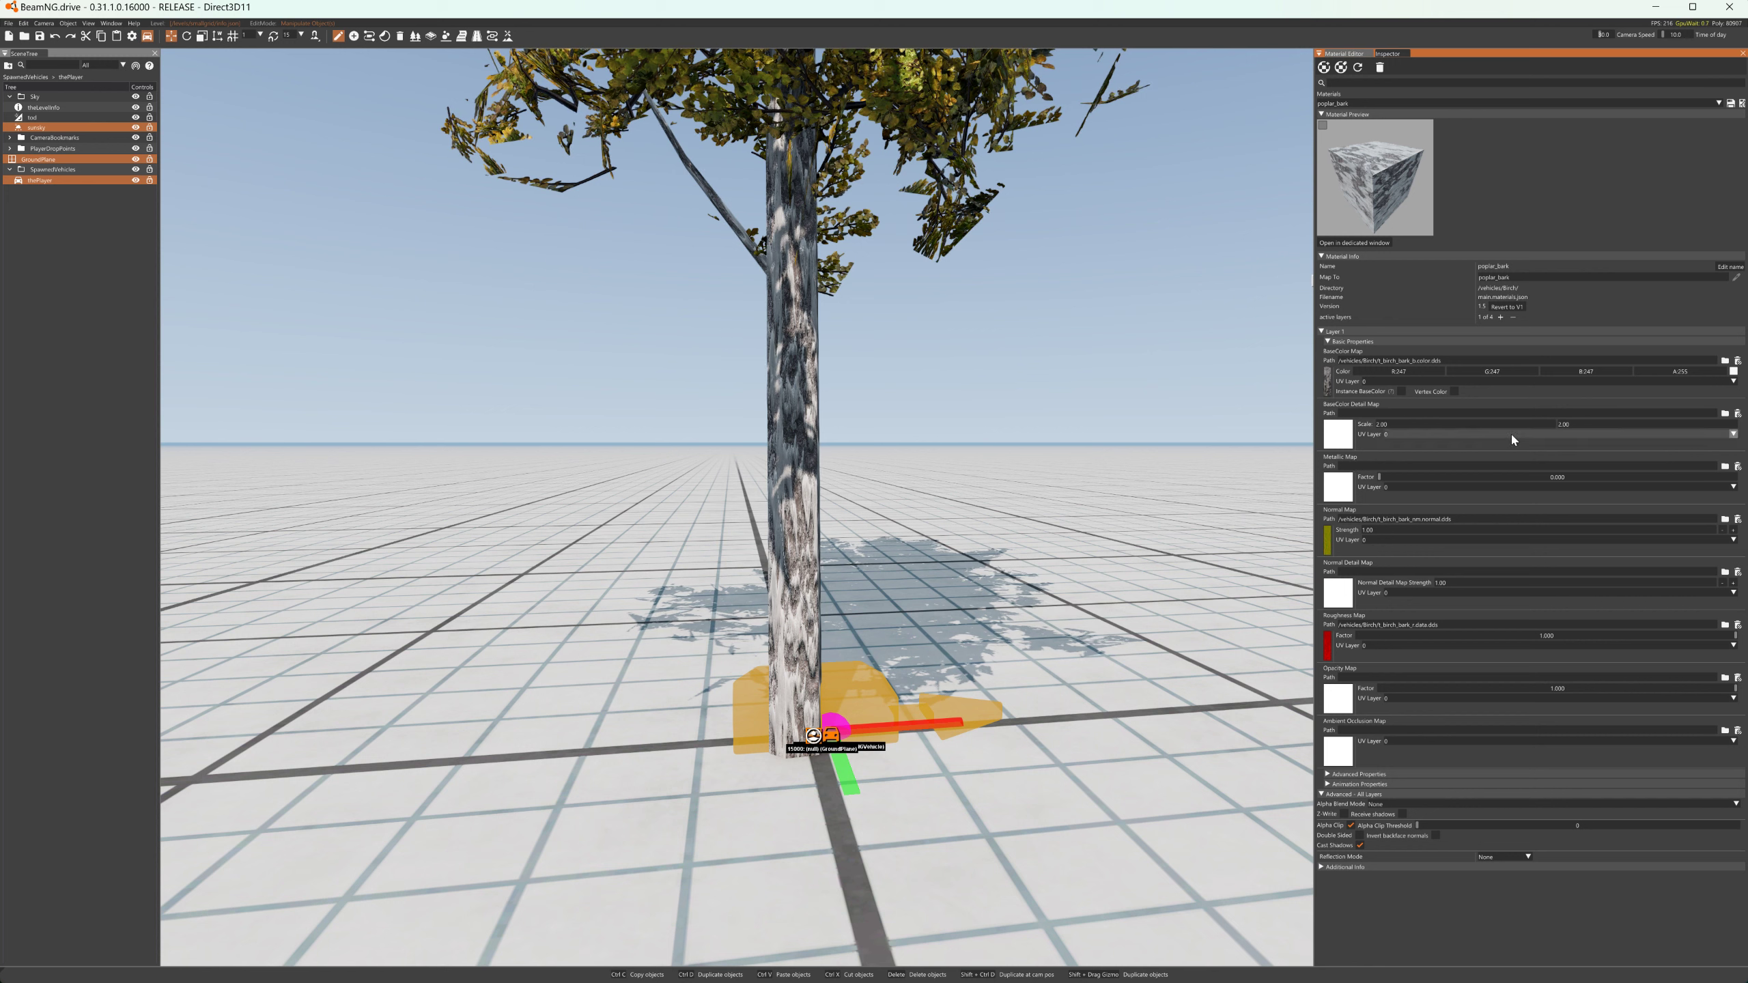
- Make the bark material double sided without alpha clip, save it, and view the whole tree outside the world editor
{"action": "left_click", "coordinate": [1360, 835]}
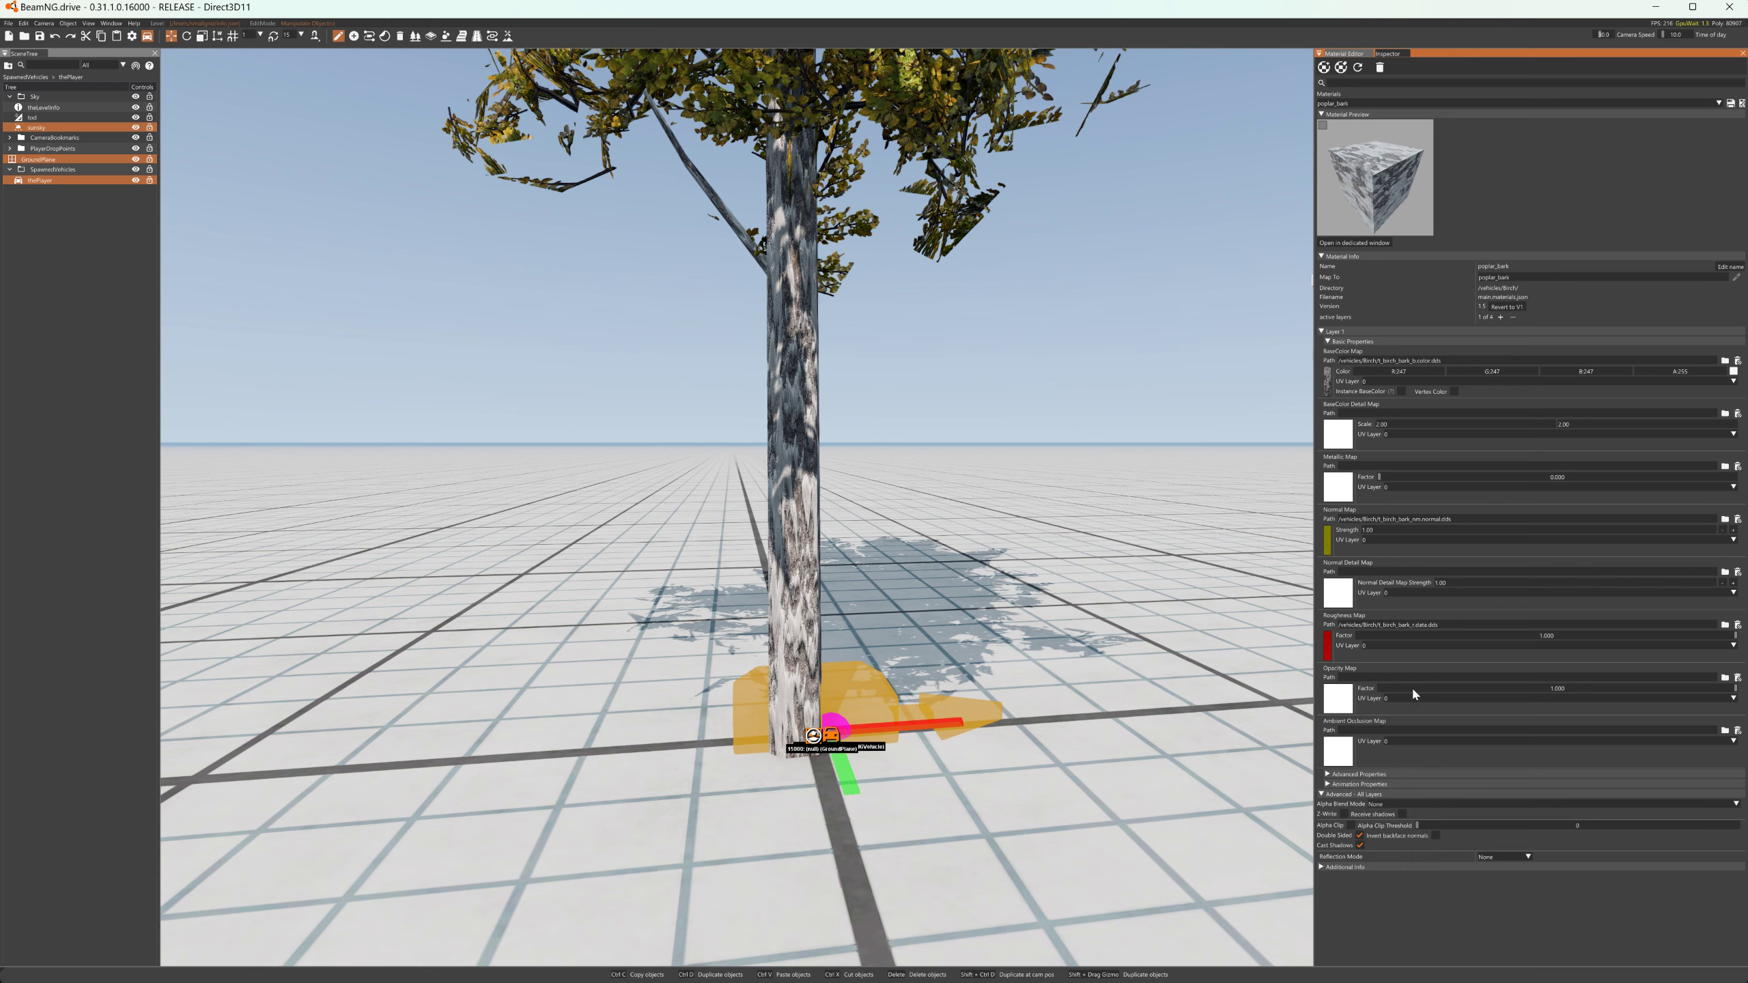
{"action": "left_click", "coordinate": [1742, 103]}
{"action": "right_click_drag", "start_coordinate": [1035, 213], "coordinate": [1181, 193]}
{"action": "key", "text": "a"}
{"action": "key", "text": "s"}
{"action": "key", "text": "F11"}
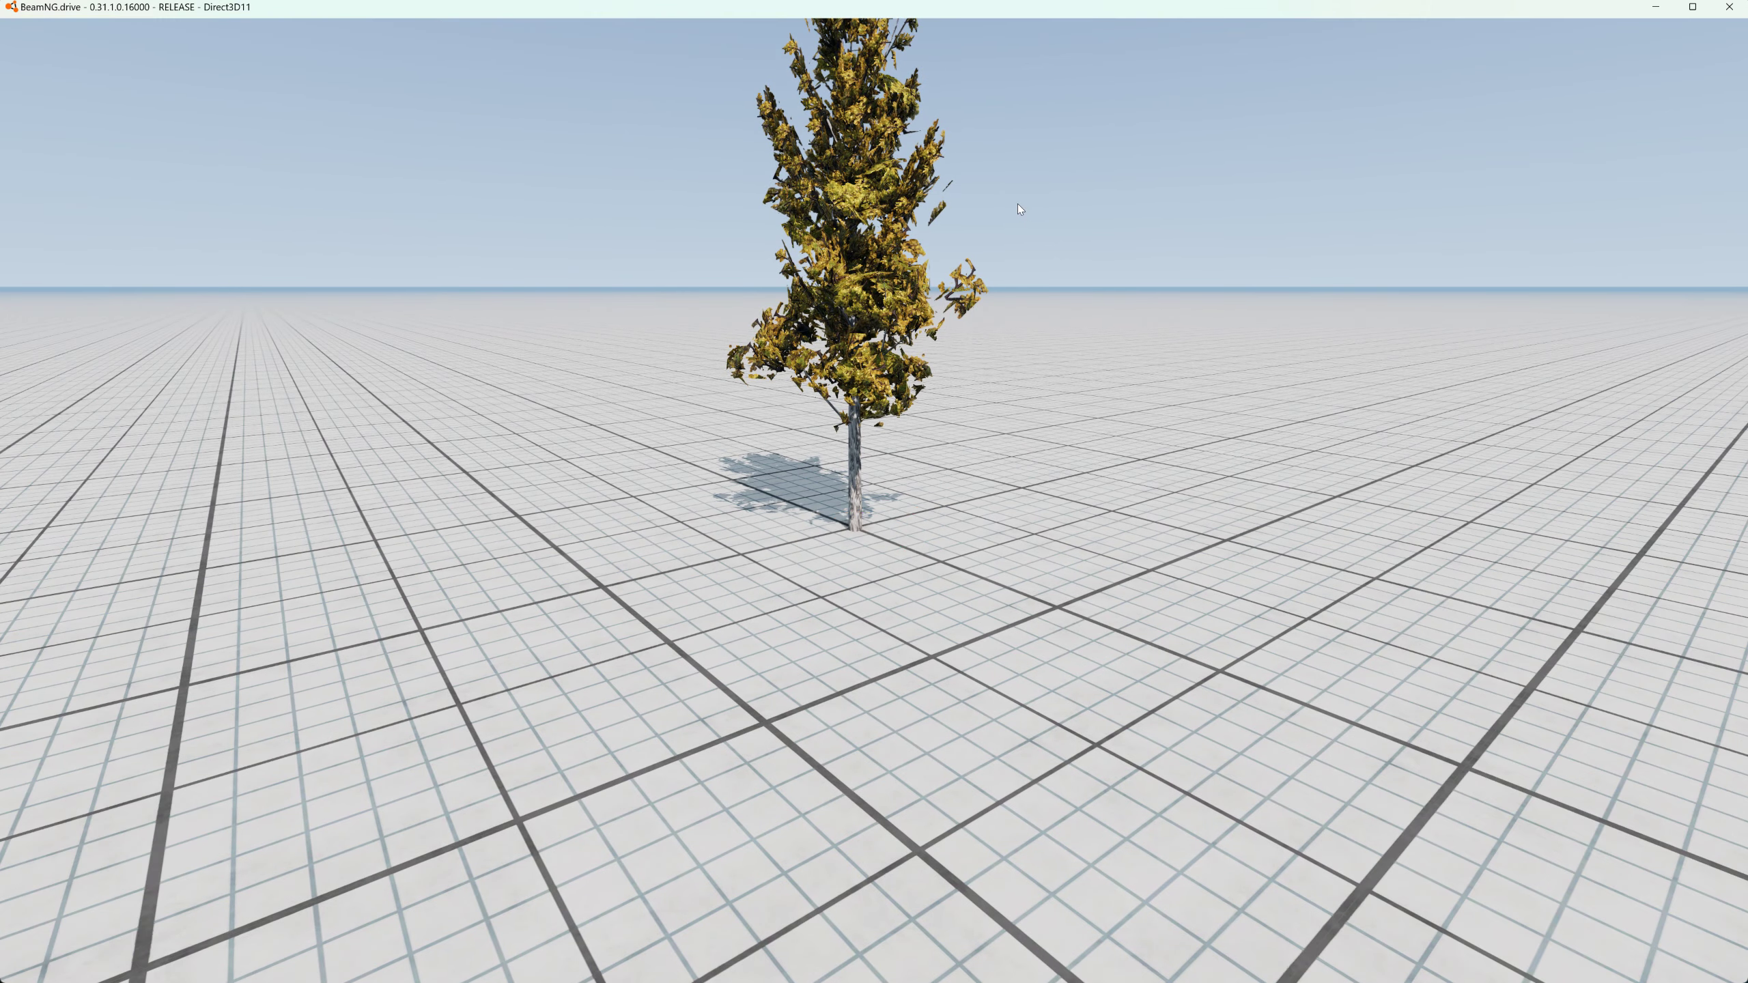
- Back in the world editor, duplicate only the birch tree beside the original and rotate the copy
{"action": "key", "text": "F11"}
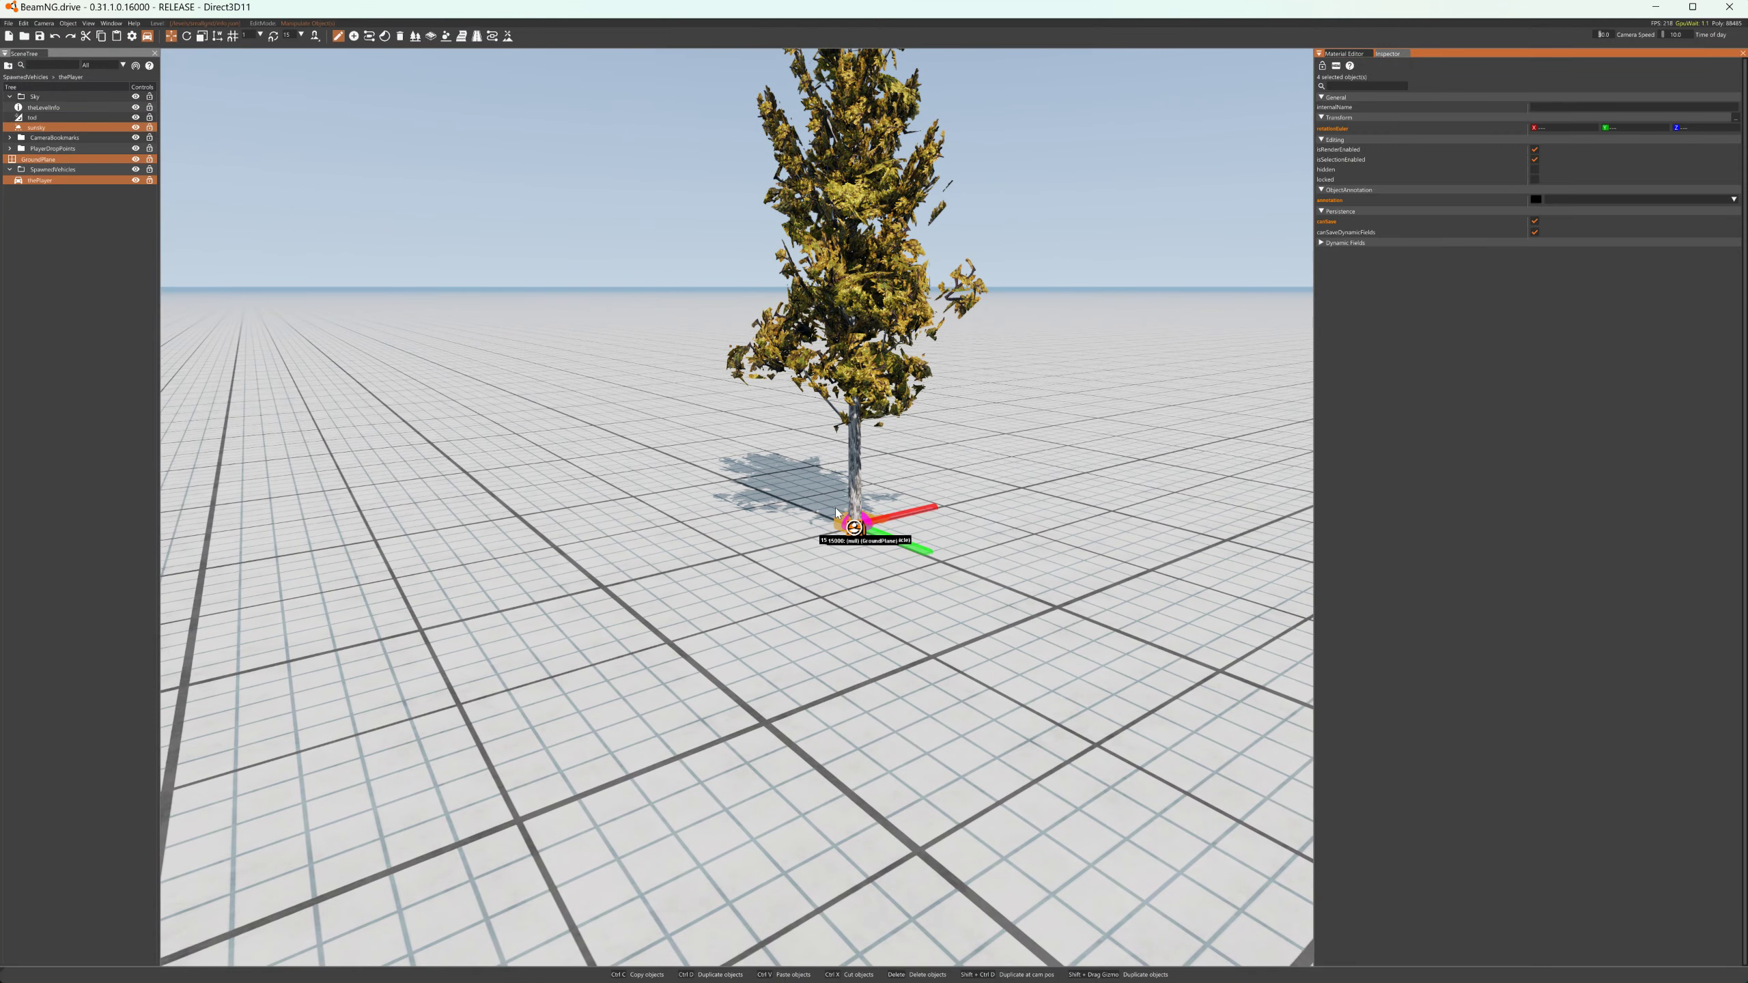
{"action": "left_click", "coordinate": [61, 181]}
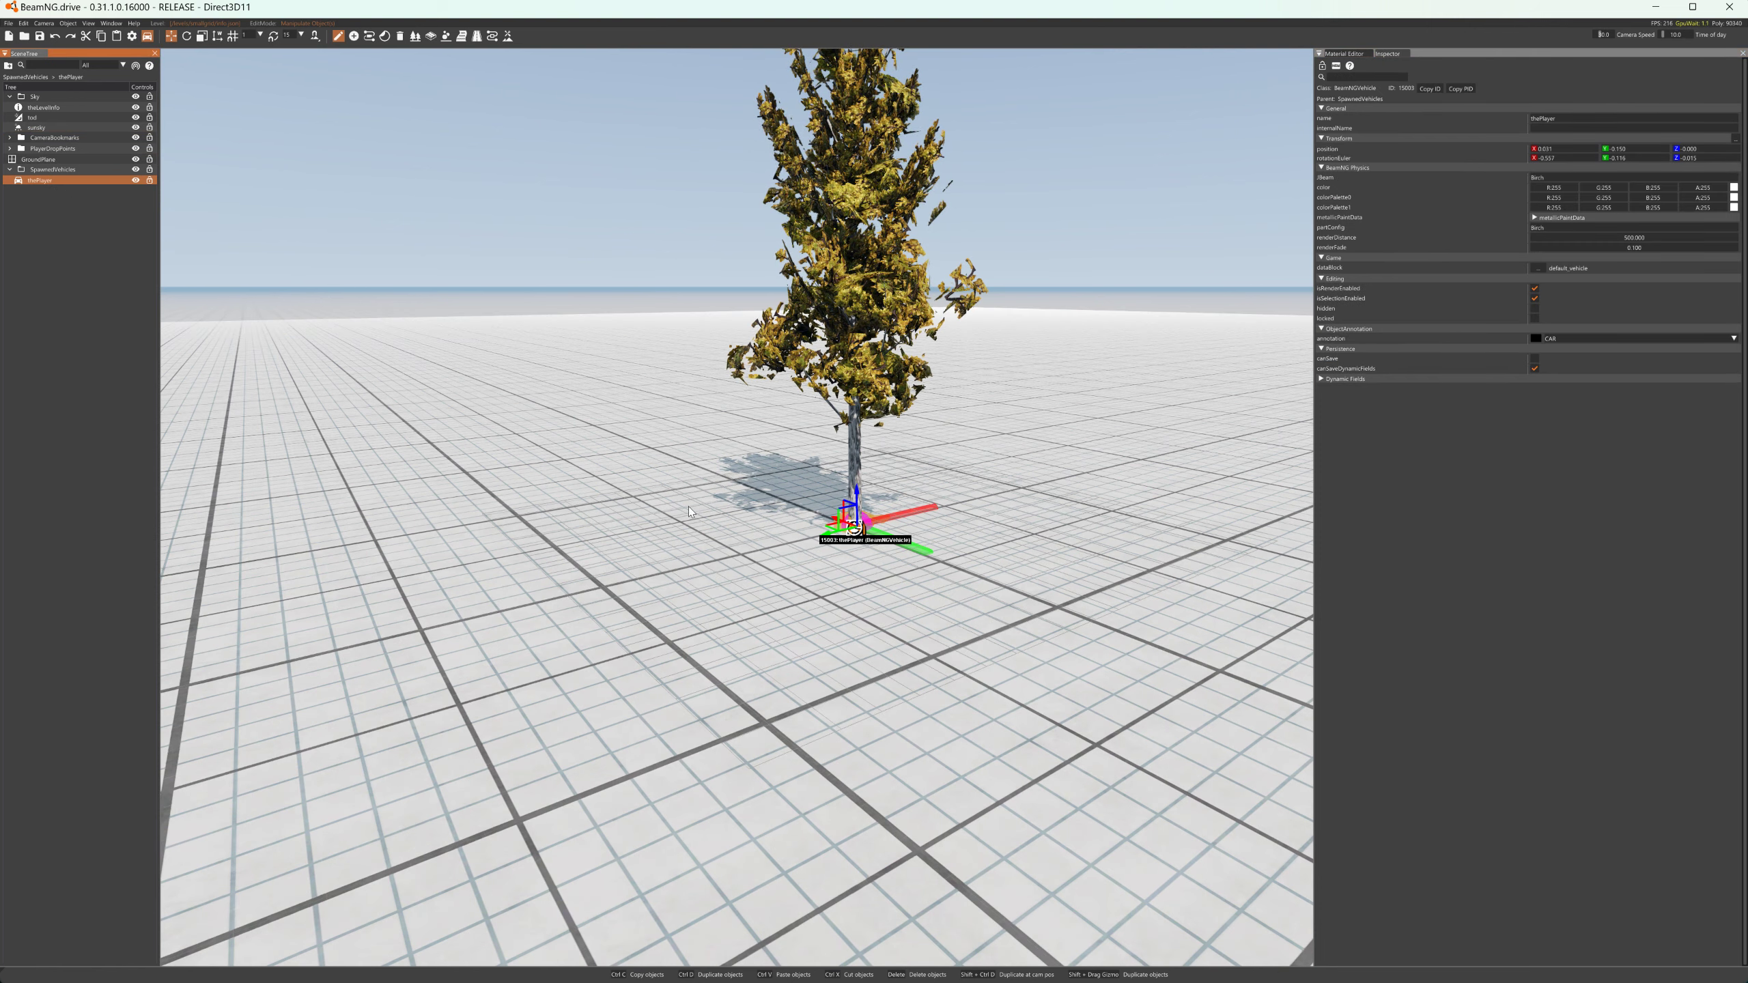
{"action": "left_click_drag", "start_coordinate": [824, 539], "coordinate": [709, 583], "text": "shift"}
{"action": "key", "text": "2"}
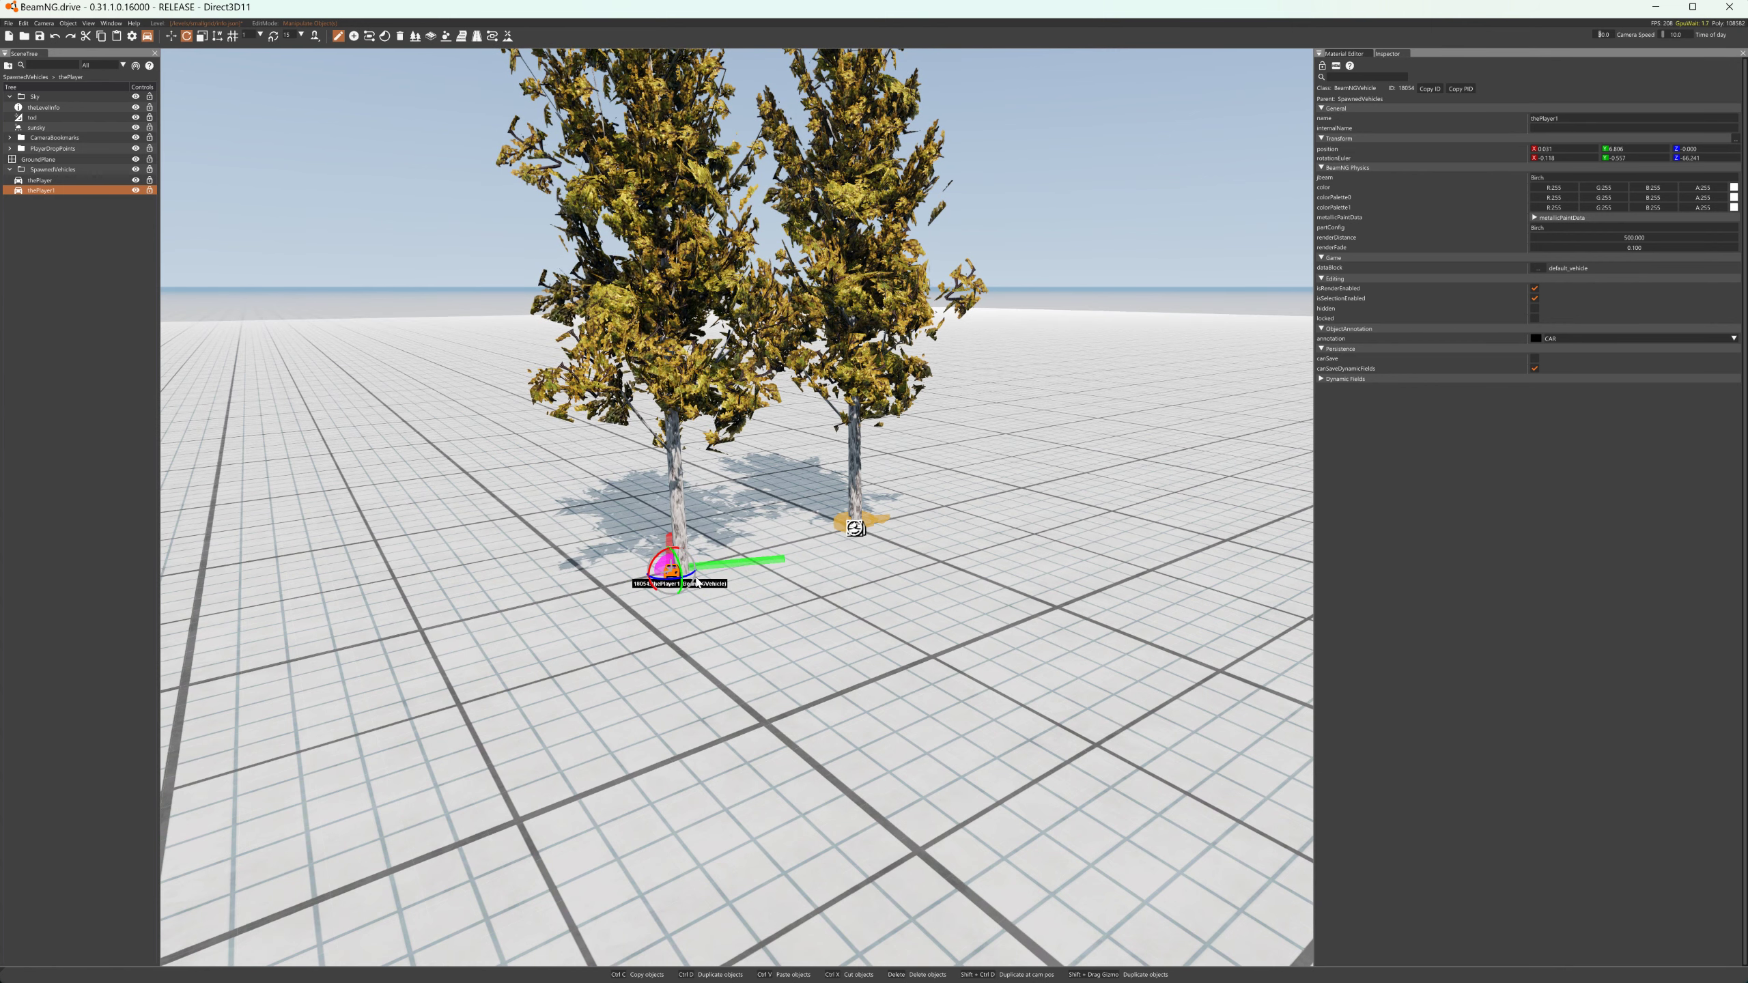
- Duplicate the two trees as a pair twice, placing the copies on the ground to form a group of six
{"action": "key", "text": "1"}
{"action": "left_click", "coordinate": [854, 527], "text": "ctrl"}
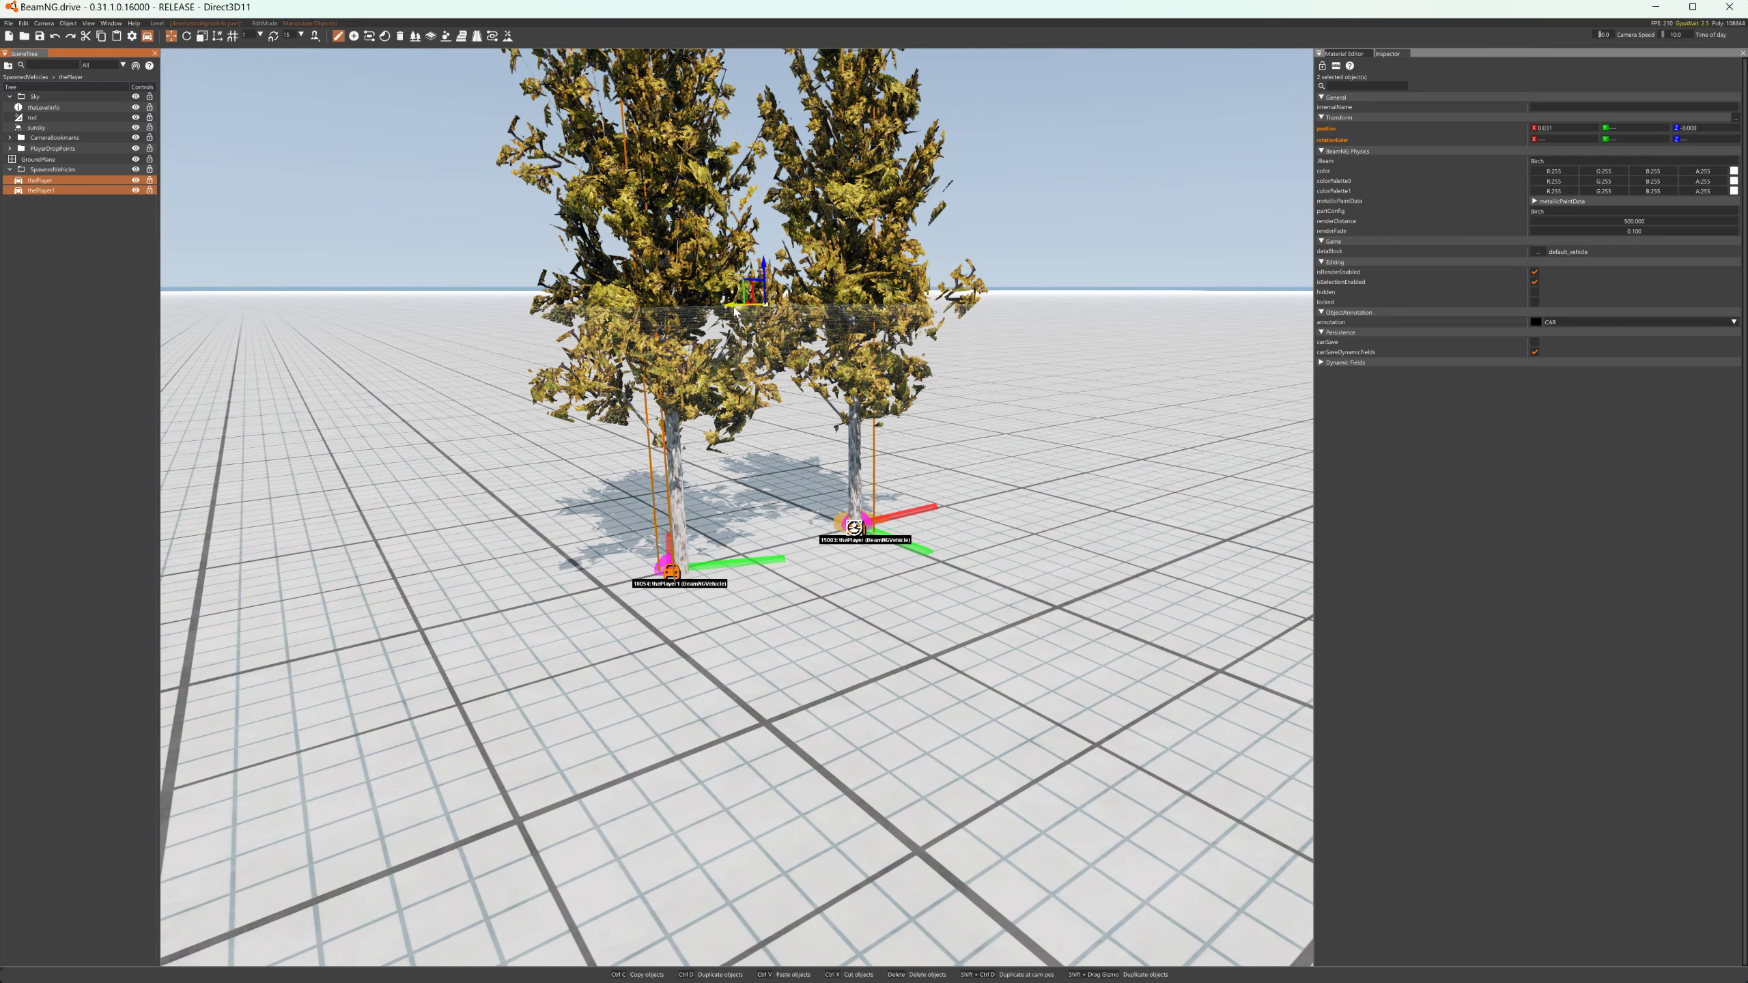
{"action": "left_click_drag", "start_coordinate": [734, 311], "coordinate": [318, 353], "text": "shift"}
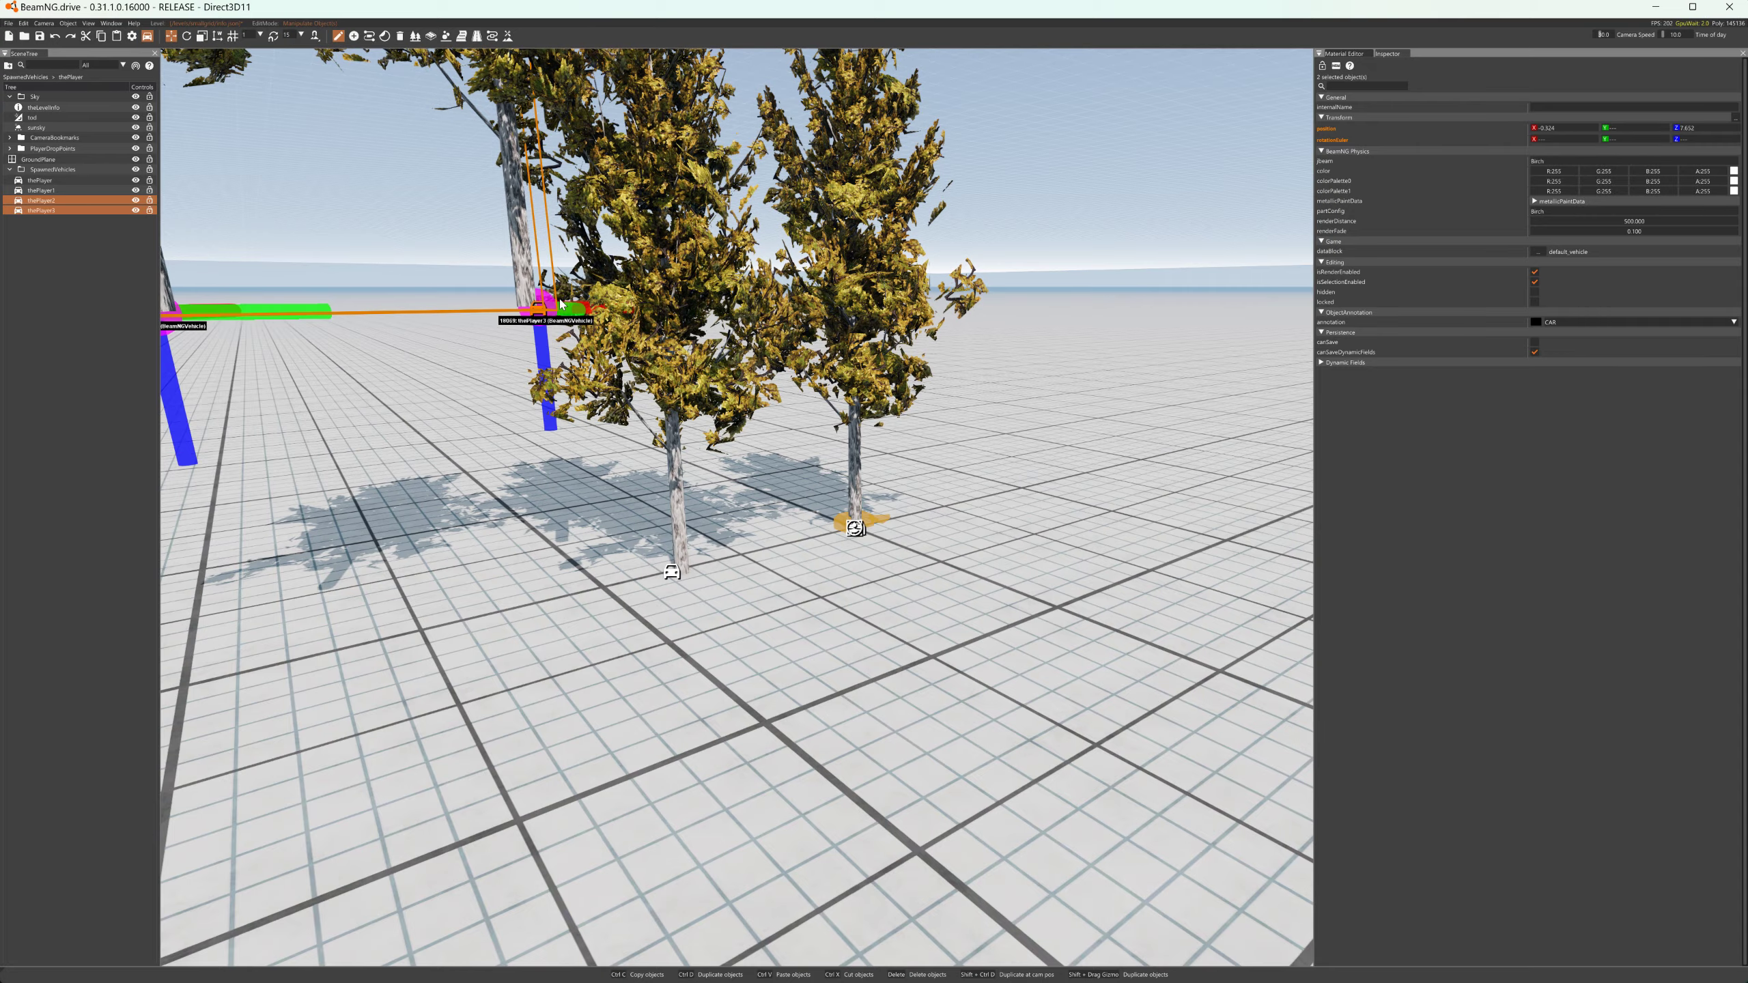
{"action": "key", "text": "a"}
{"action": "key", "text": "s"}
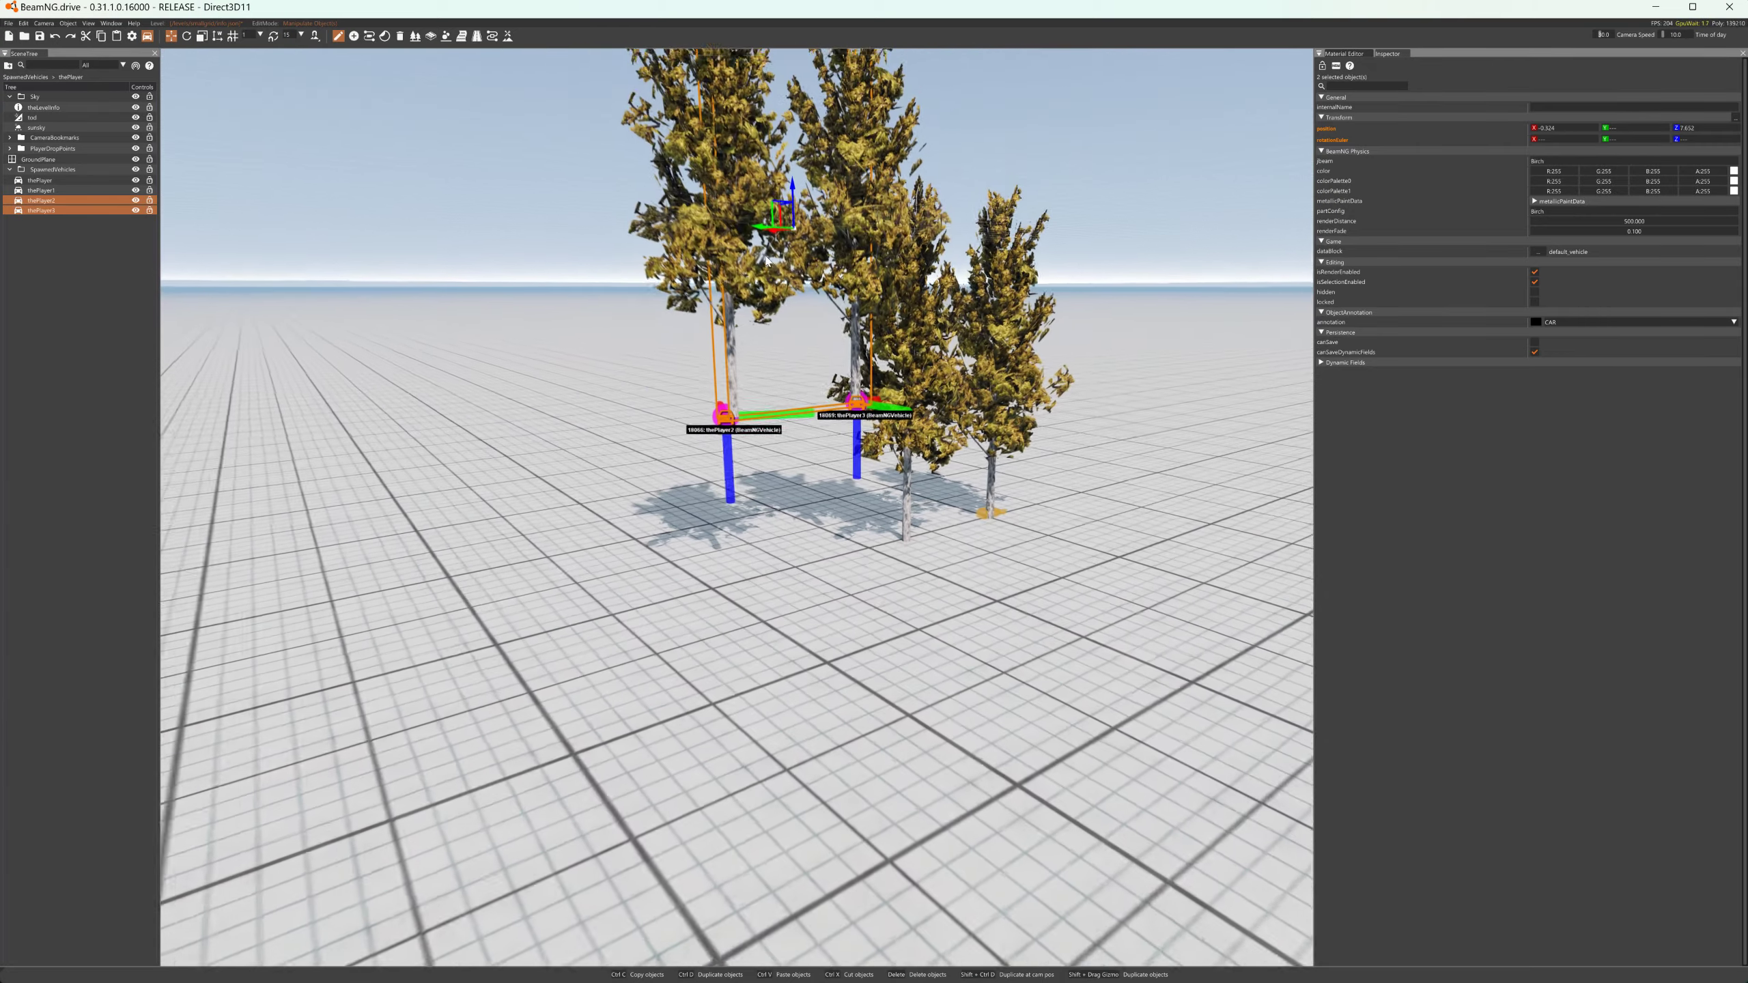
{"action": "left_click_drag", "start_coordinate": [766, 260], "coordinate": [860, 355]}
{"action": "key", "text": "2"}
{"action": "key", "text": "1"}
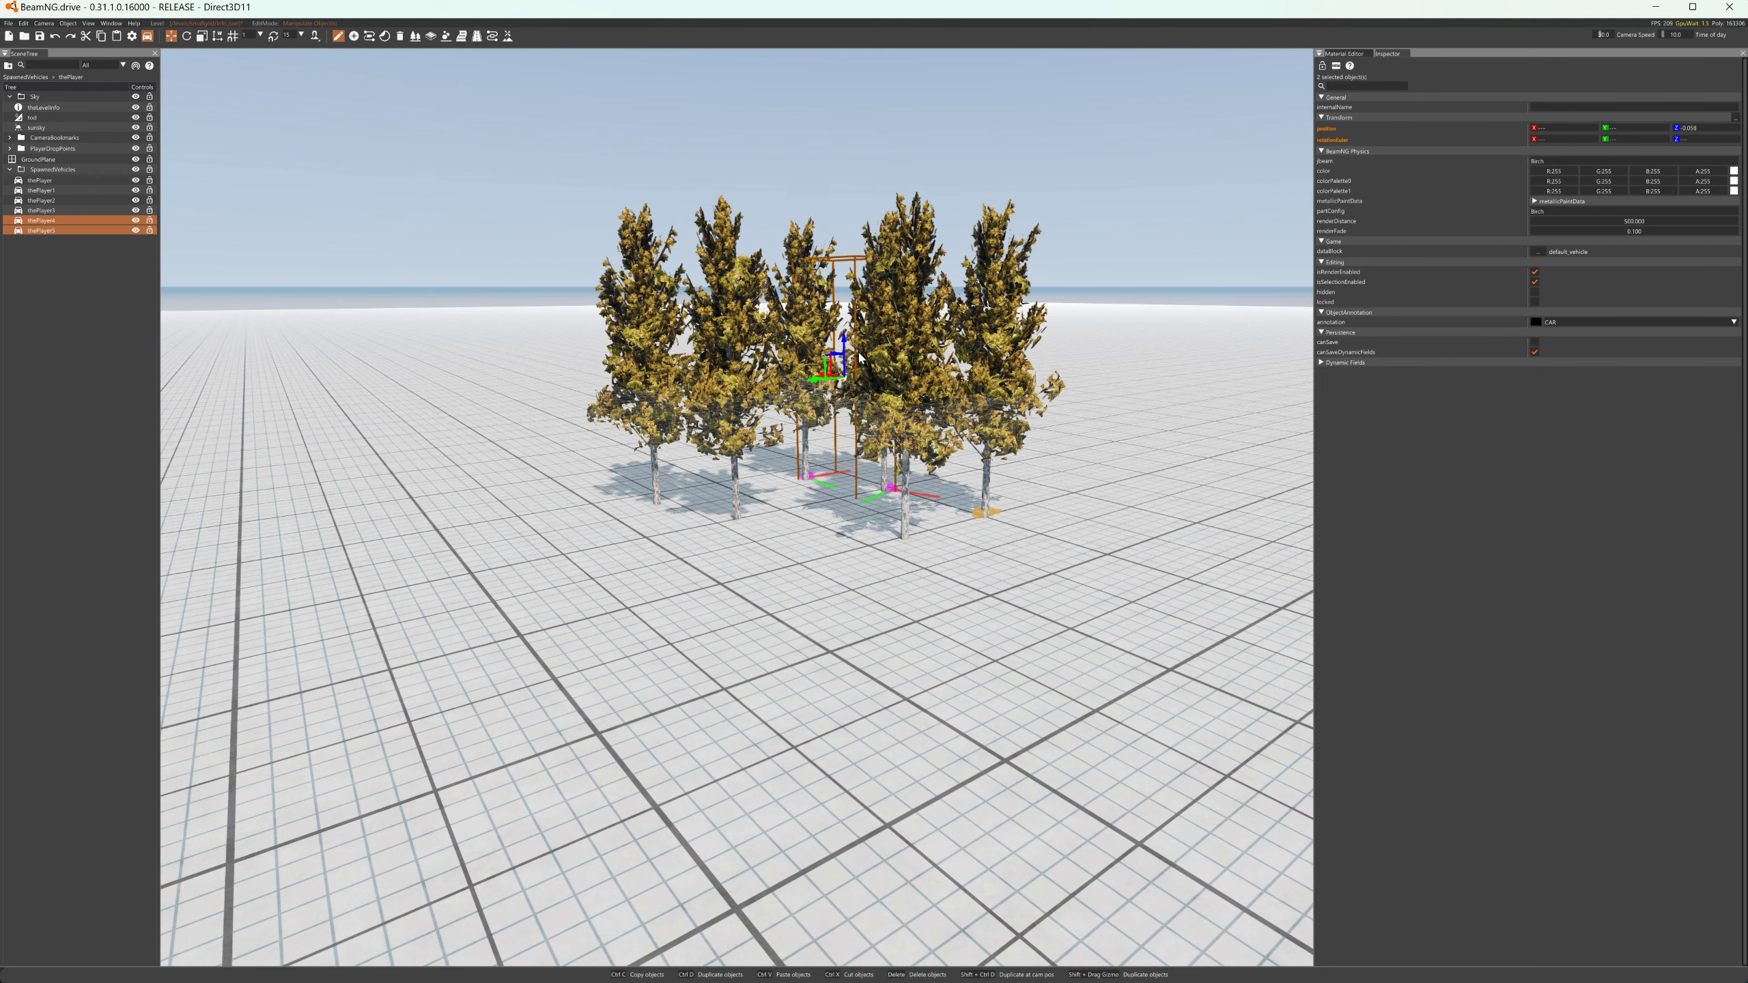
- Duplicate the six-tree group, and duplicate the resulting twelve trees, lowering the new copies to the ground
{"action": "left_click", "coordinate": [84, 181], "text": "shift"}
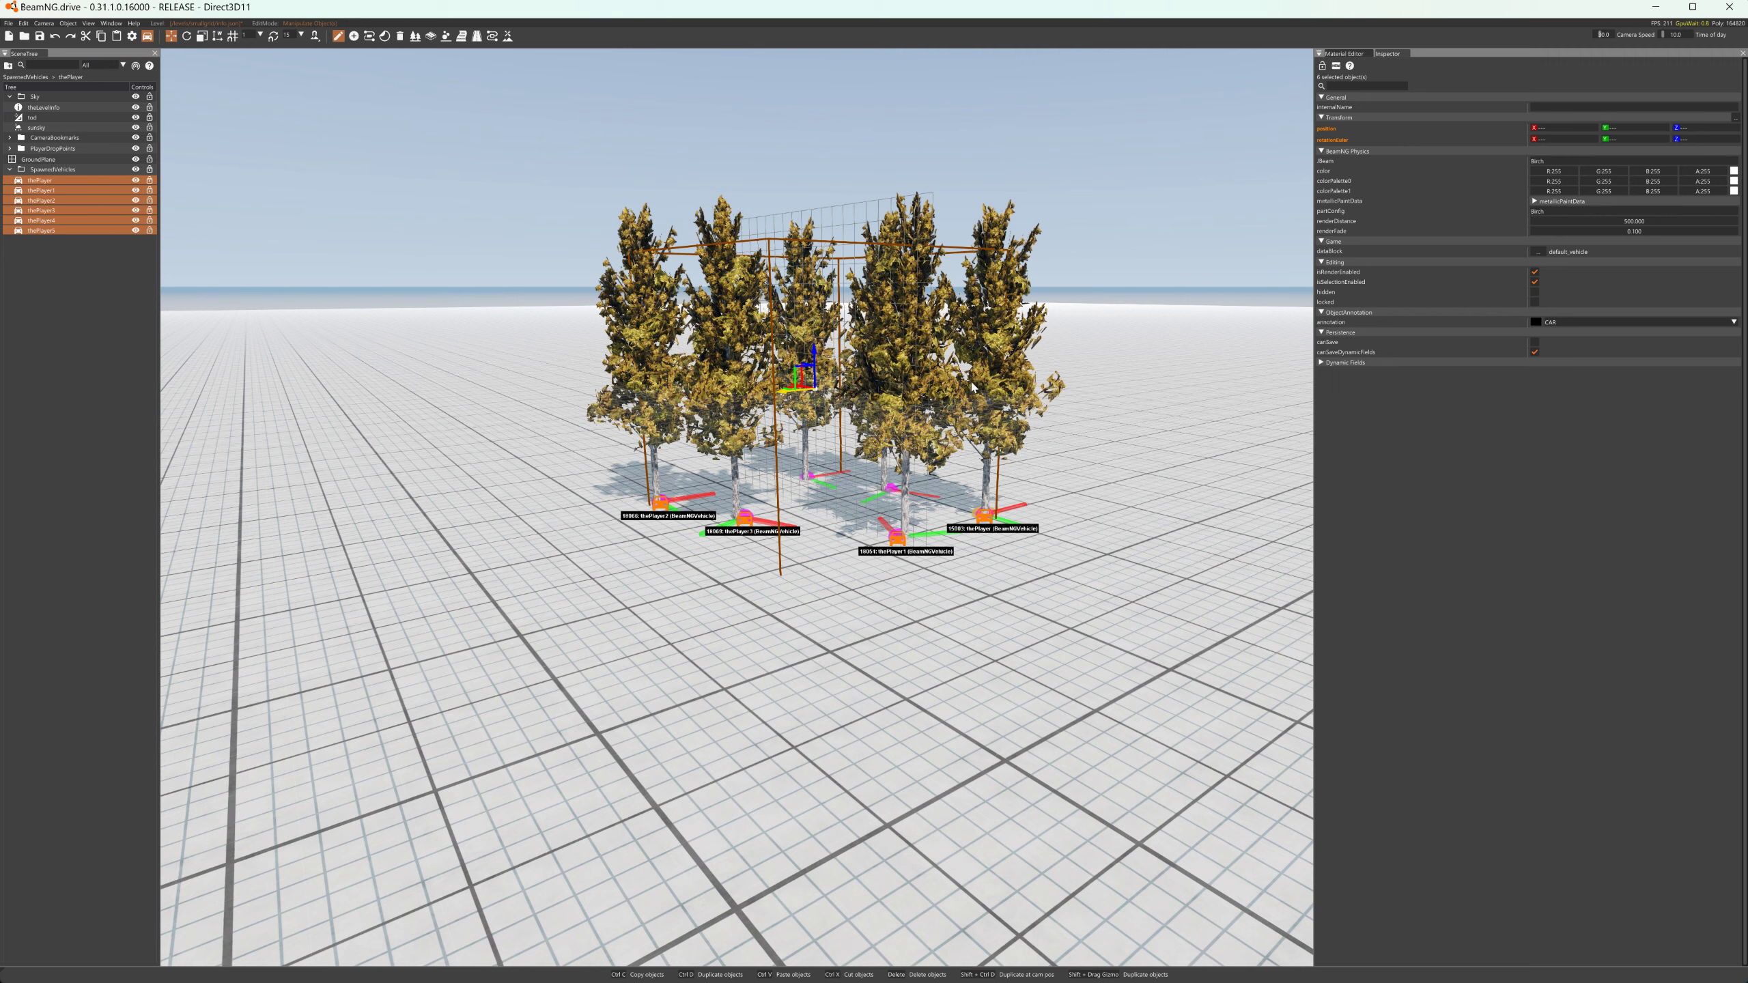
{"action": "left_click_drag", "start_coordinate": [816, 388], "coordinate": [1087, 359], "text": "shift"}
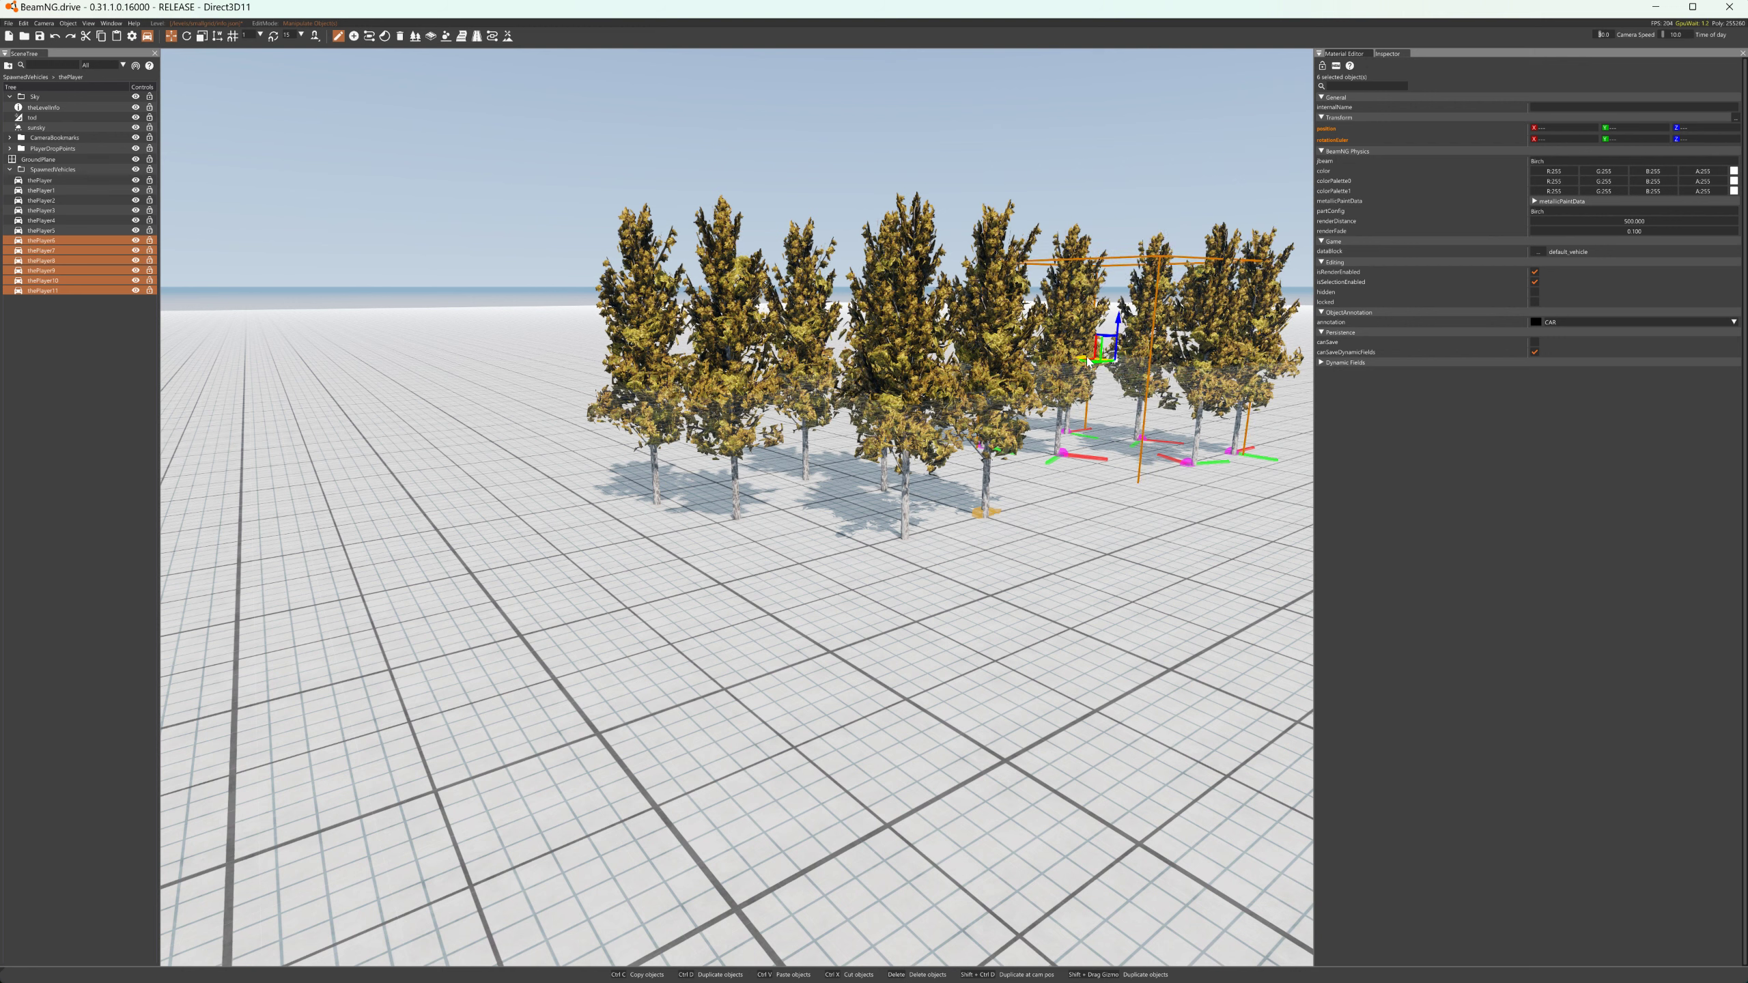
{"action": "left_click", "coordinate": [87, 181], "text": "shift"}
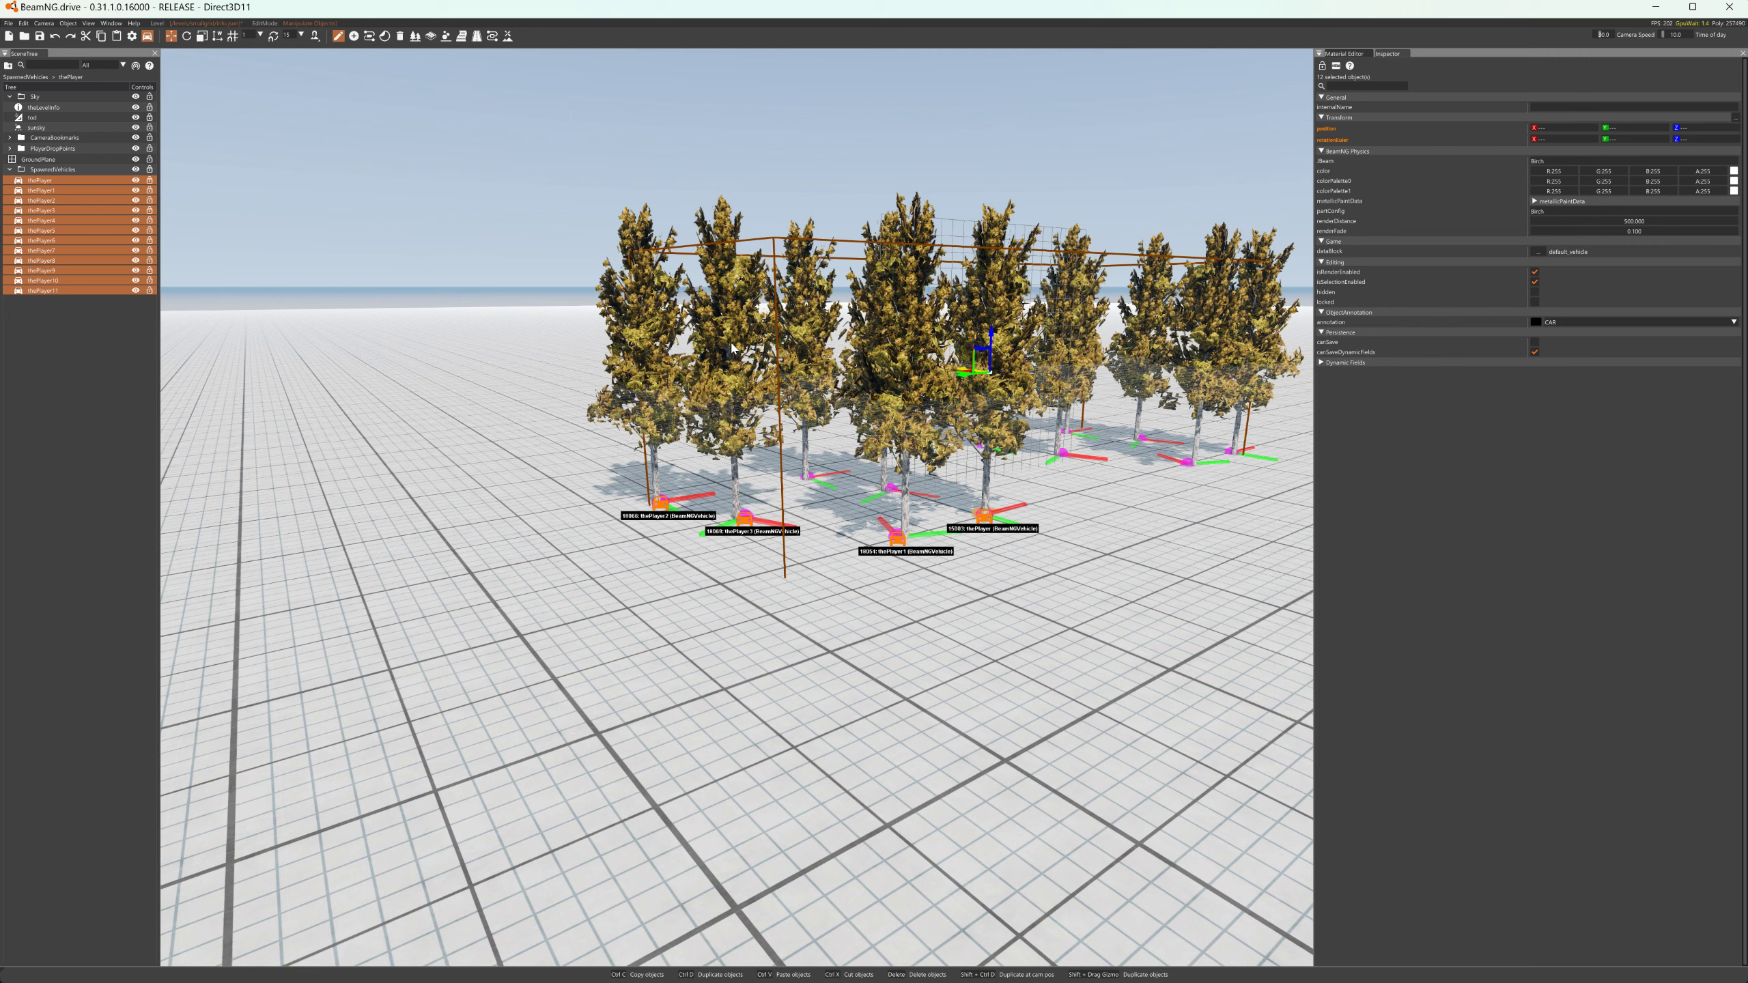
{"action": "left_click_drag", "start_coordinate": [733, 348], "coordinate": [674, 341], "text": "shift"}
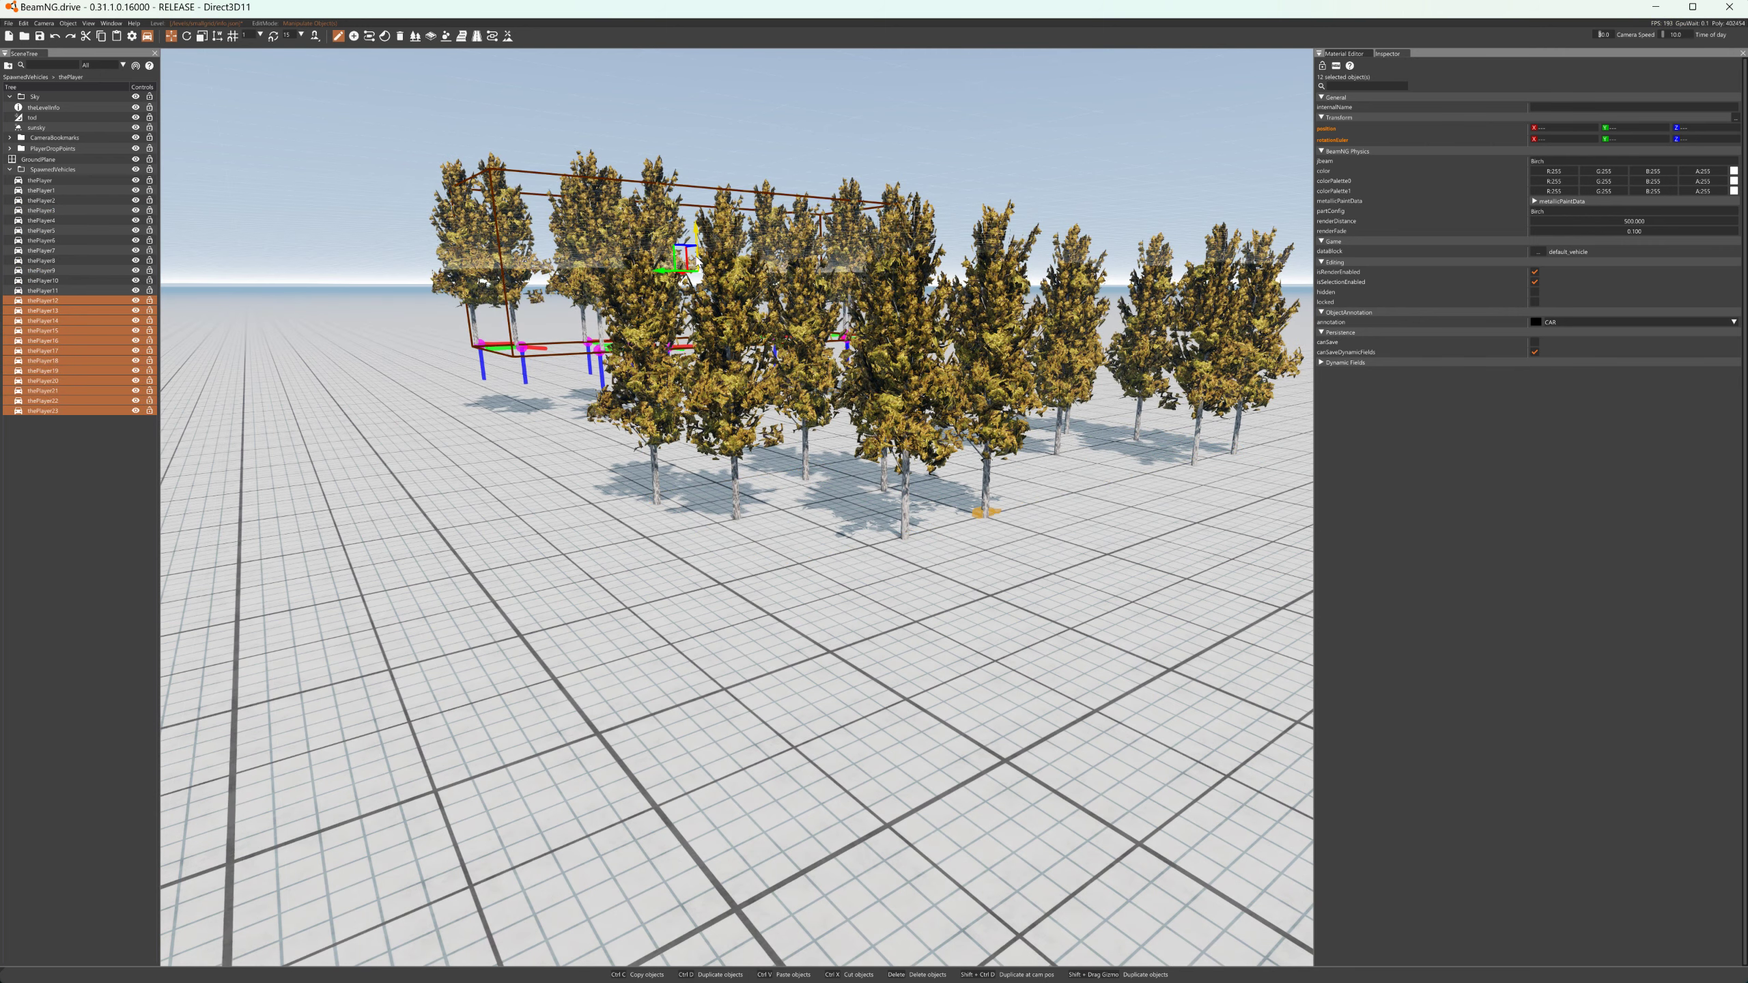
{"action": "left_click_drag", "start_coordinate": [695, 260], "coordinate": [694, 327]}
- Duplicate all 24 trees alongside the existing ones to enlarge the forest, and leave the world editor
{"action": "right_click_drag", "start_coordinate": [695, 327], "coordinate": [758, 317]}
{"action": "key", "text": "s"}
{"action": "left_click", "coordinate": [93, 182], "text": "shift"}
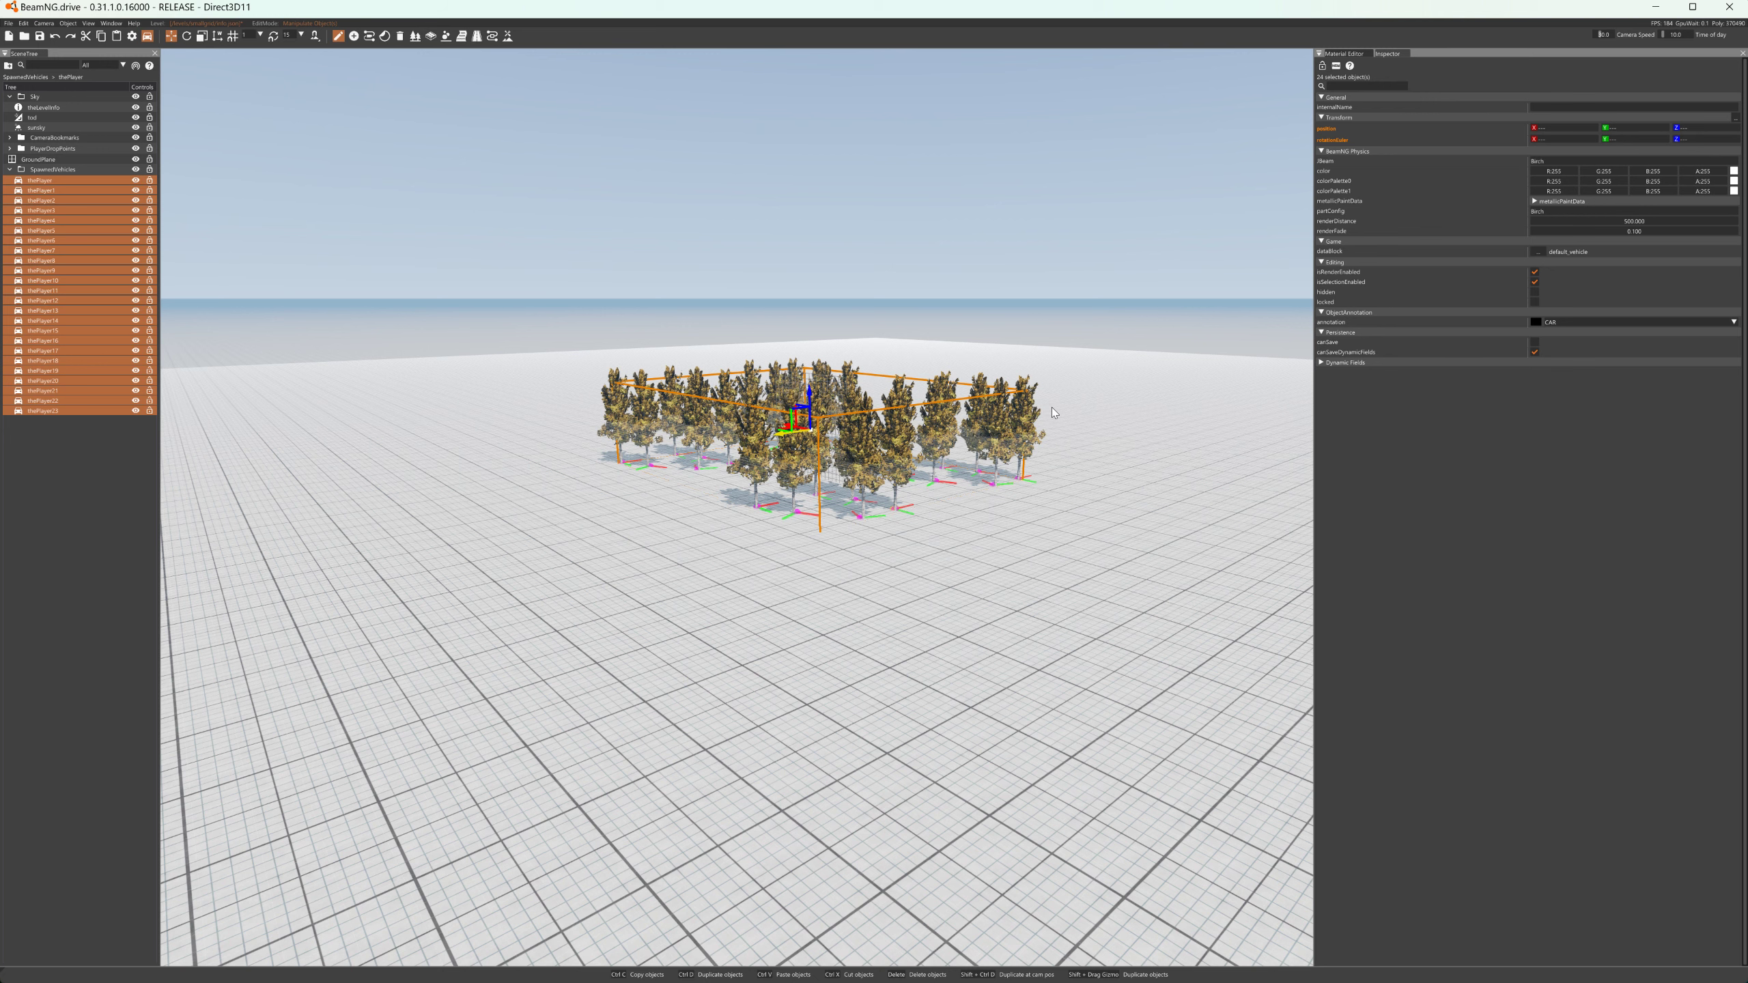
{"action": "left_click_drag", "start_coordinate": [802, 428], "coordinate": [978, 378], "text": "shift"}
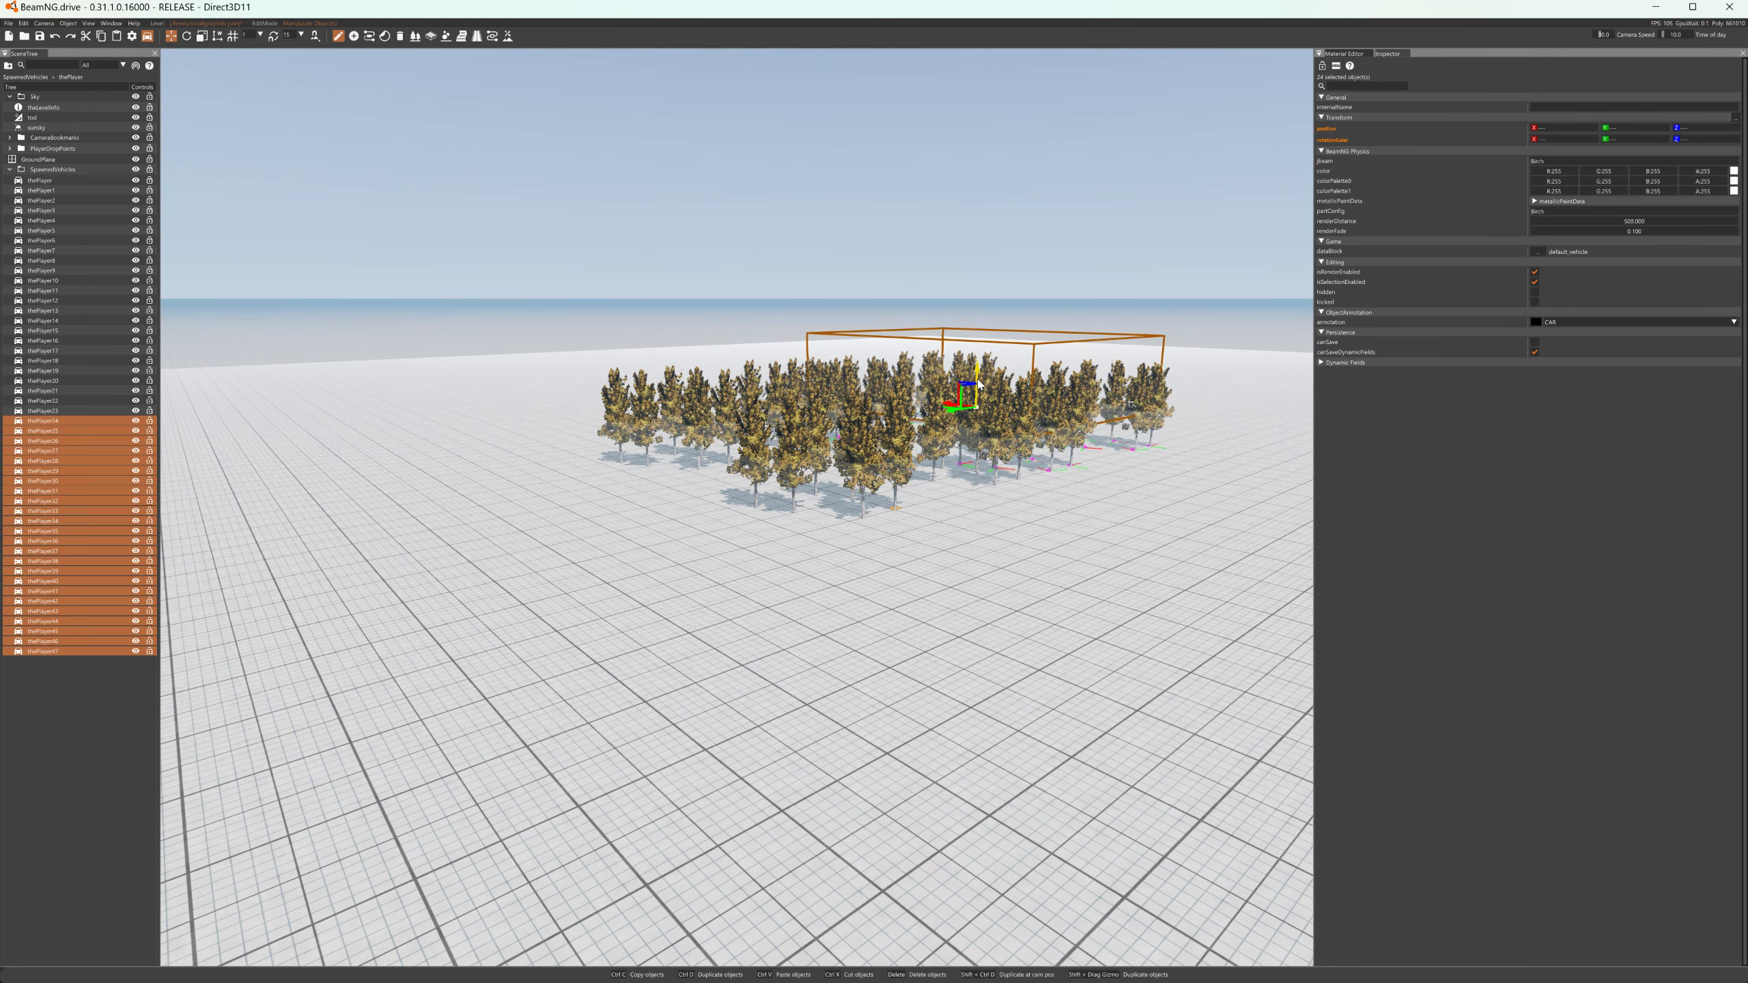
{"action": "key", "text": "F11"}
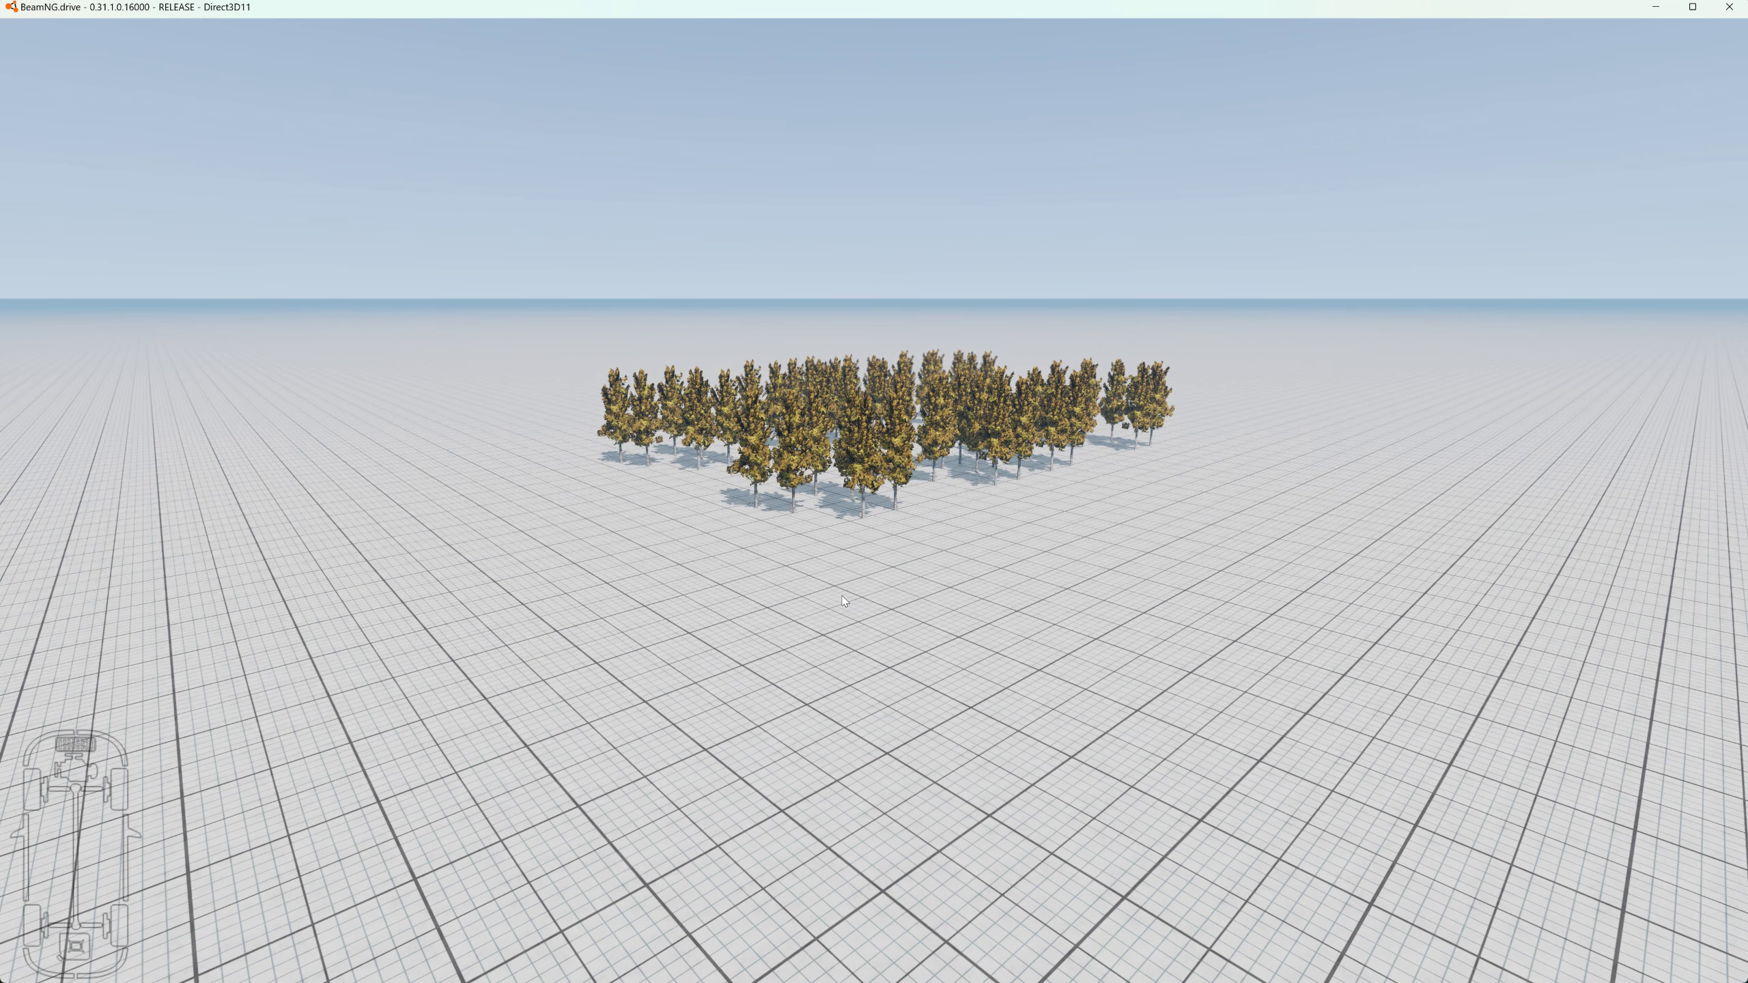
- Spawn the Wentward DT40L Hero (A) bus as a new vehicle and recover it in front of the forest
{"action": "key", "text": "Escape"}
{"action": "left_click", "coordinate": [710, 35]}
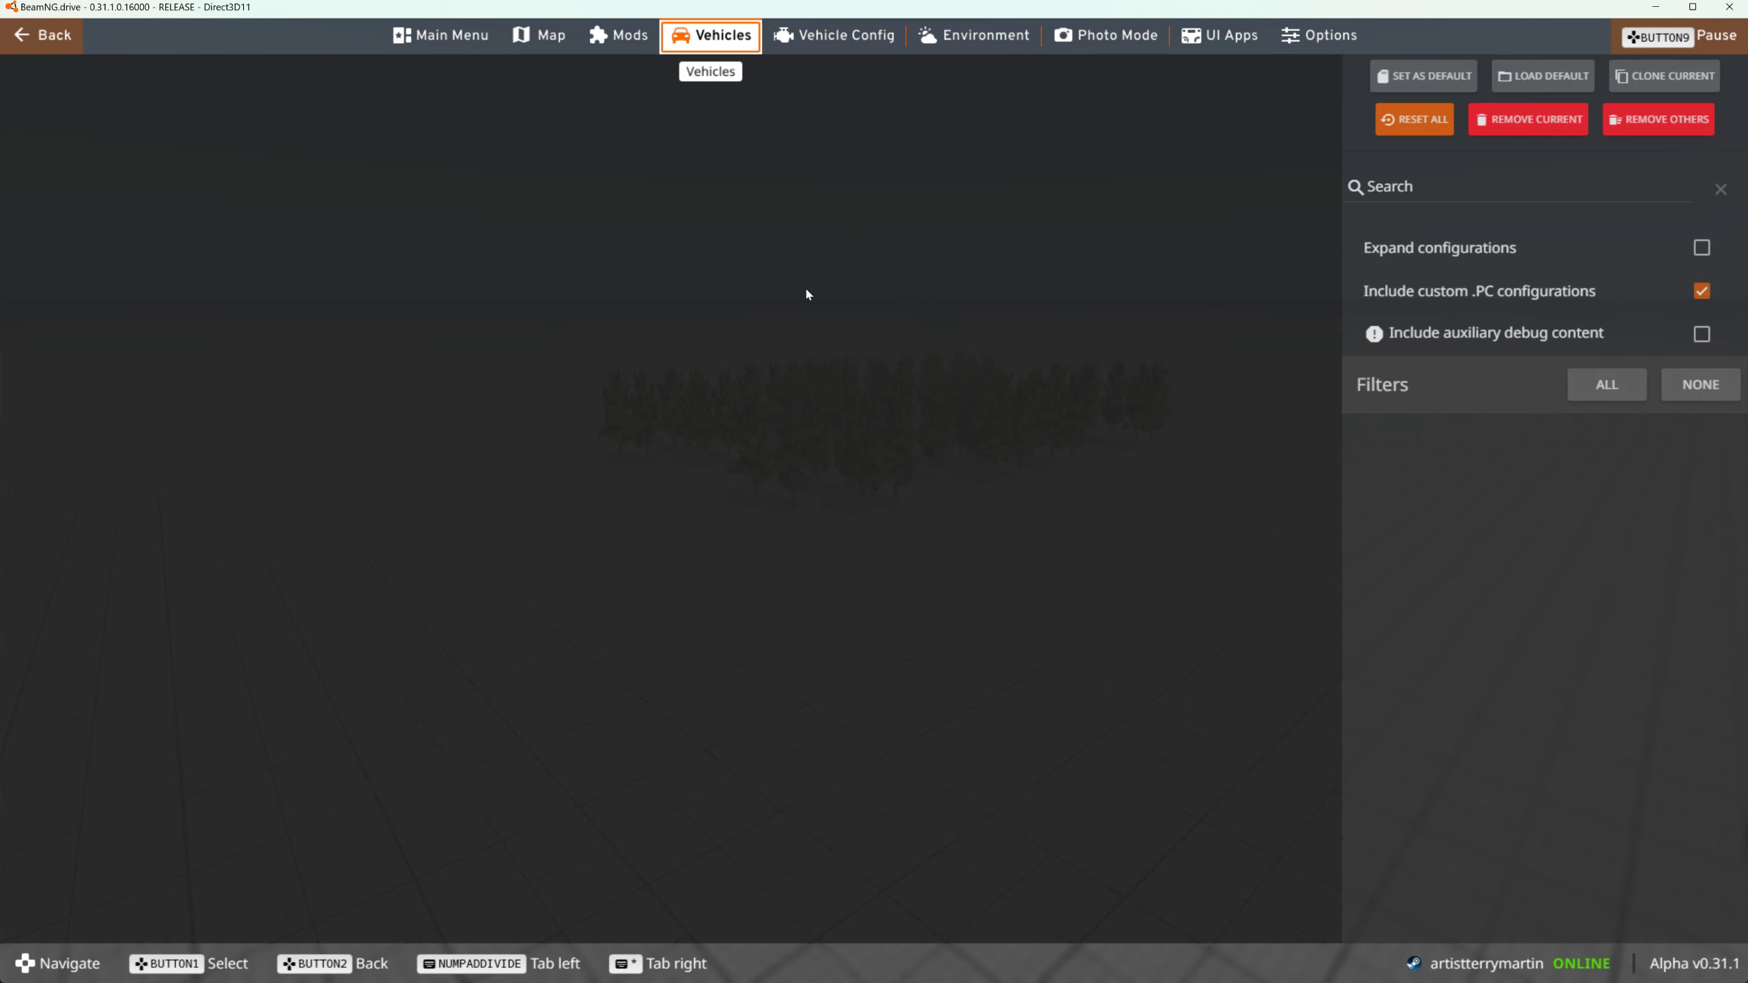
{"action": "scroll", "coordinate": [846, 564], "scroll_direction": "down", "scroll_amount": 5}
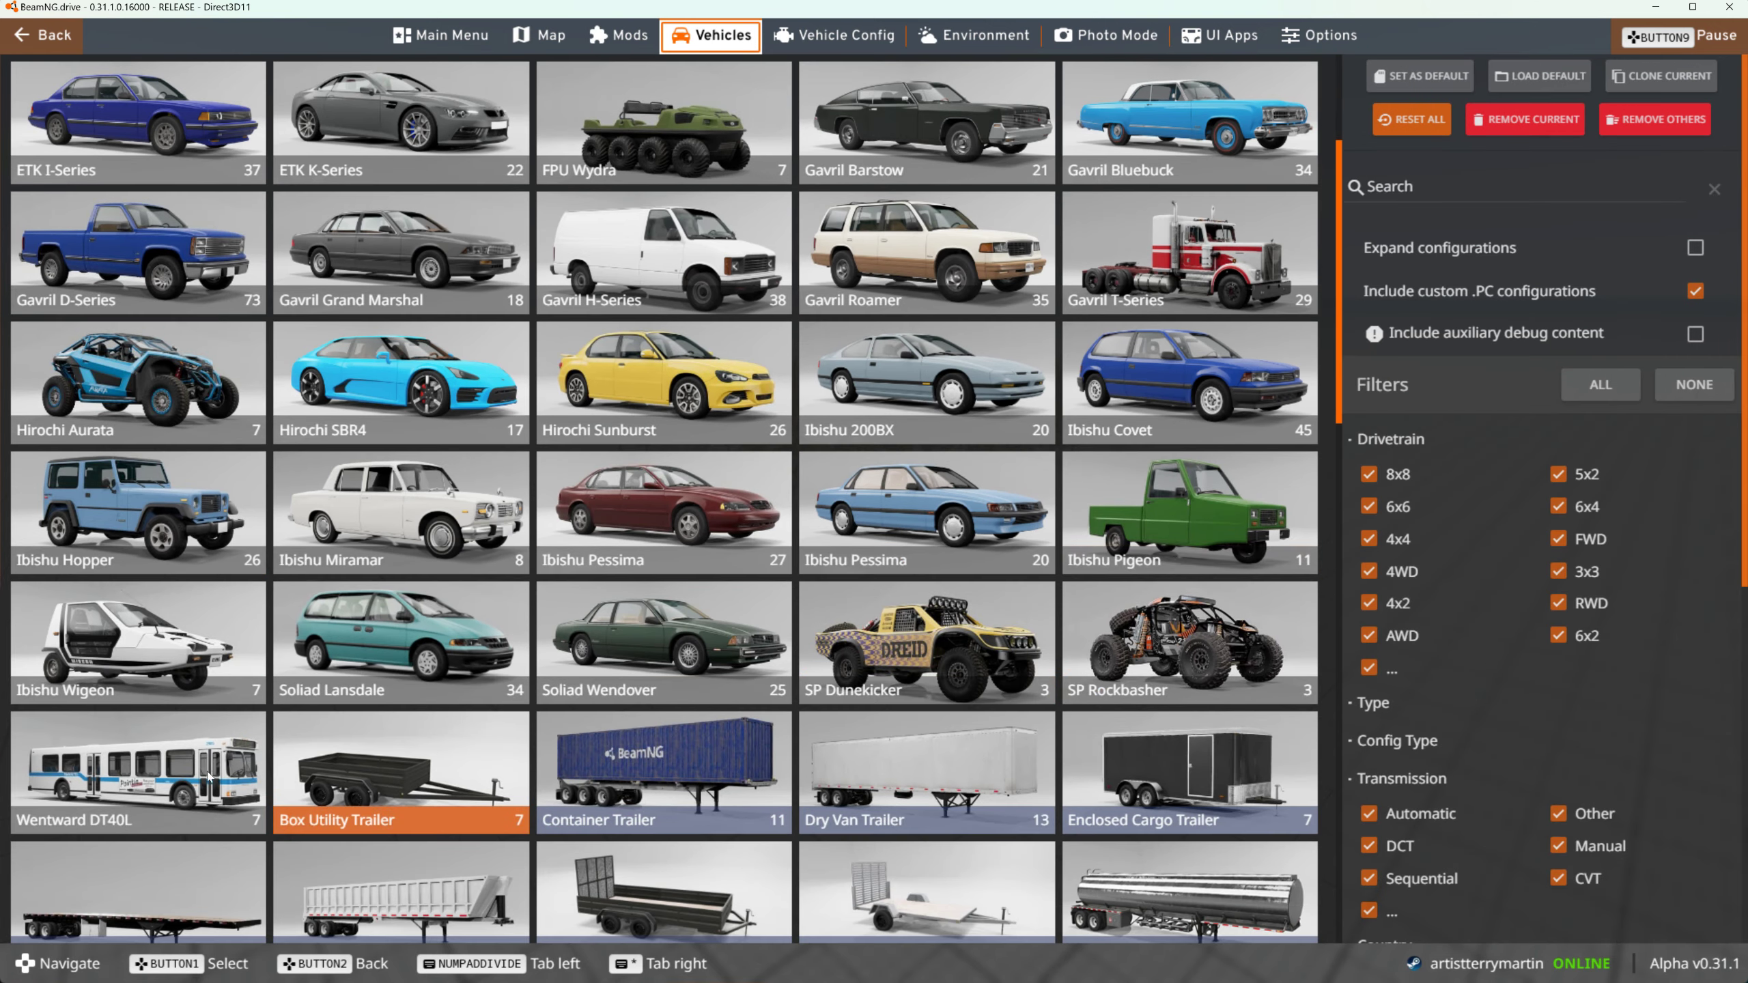
{"action": "left_click", "coordinate": [126, 769]}
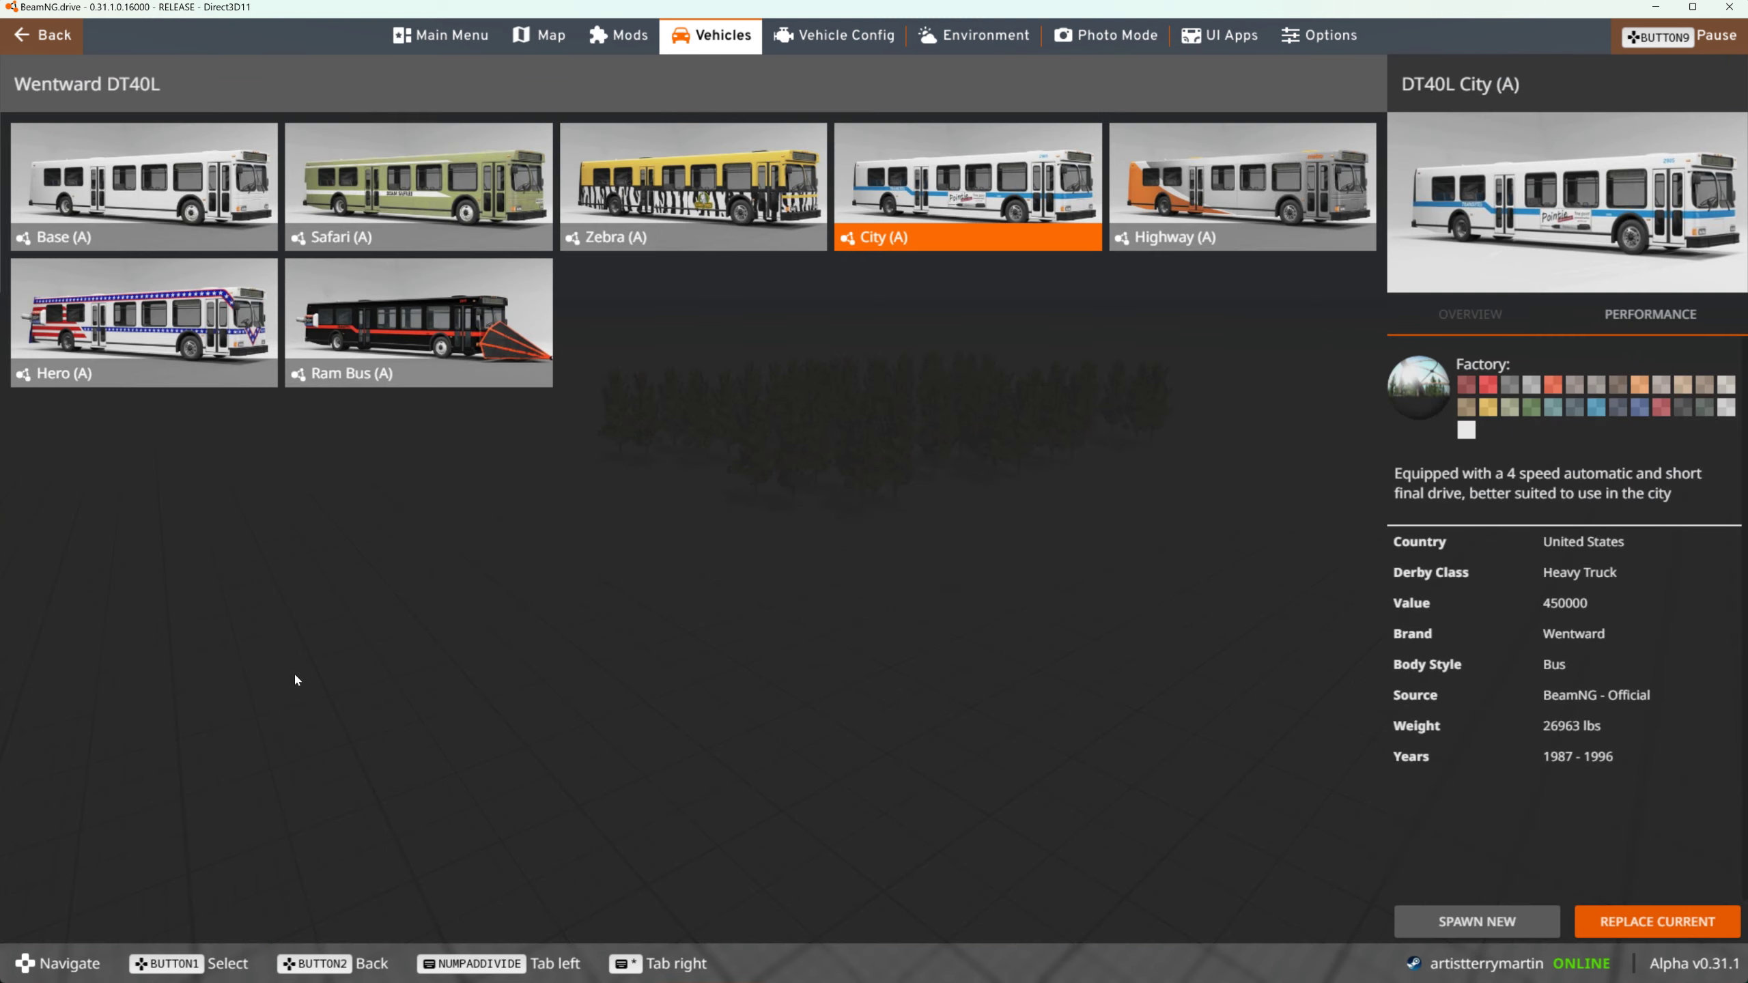
{"action": "left_click", "coordinate": [191, 321]}
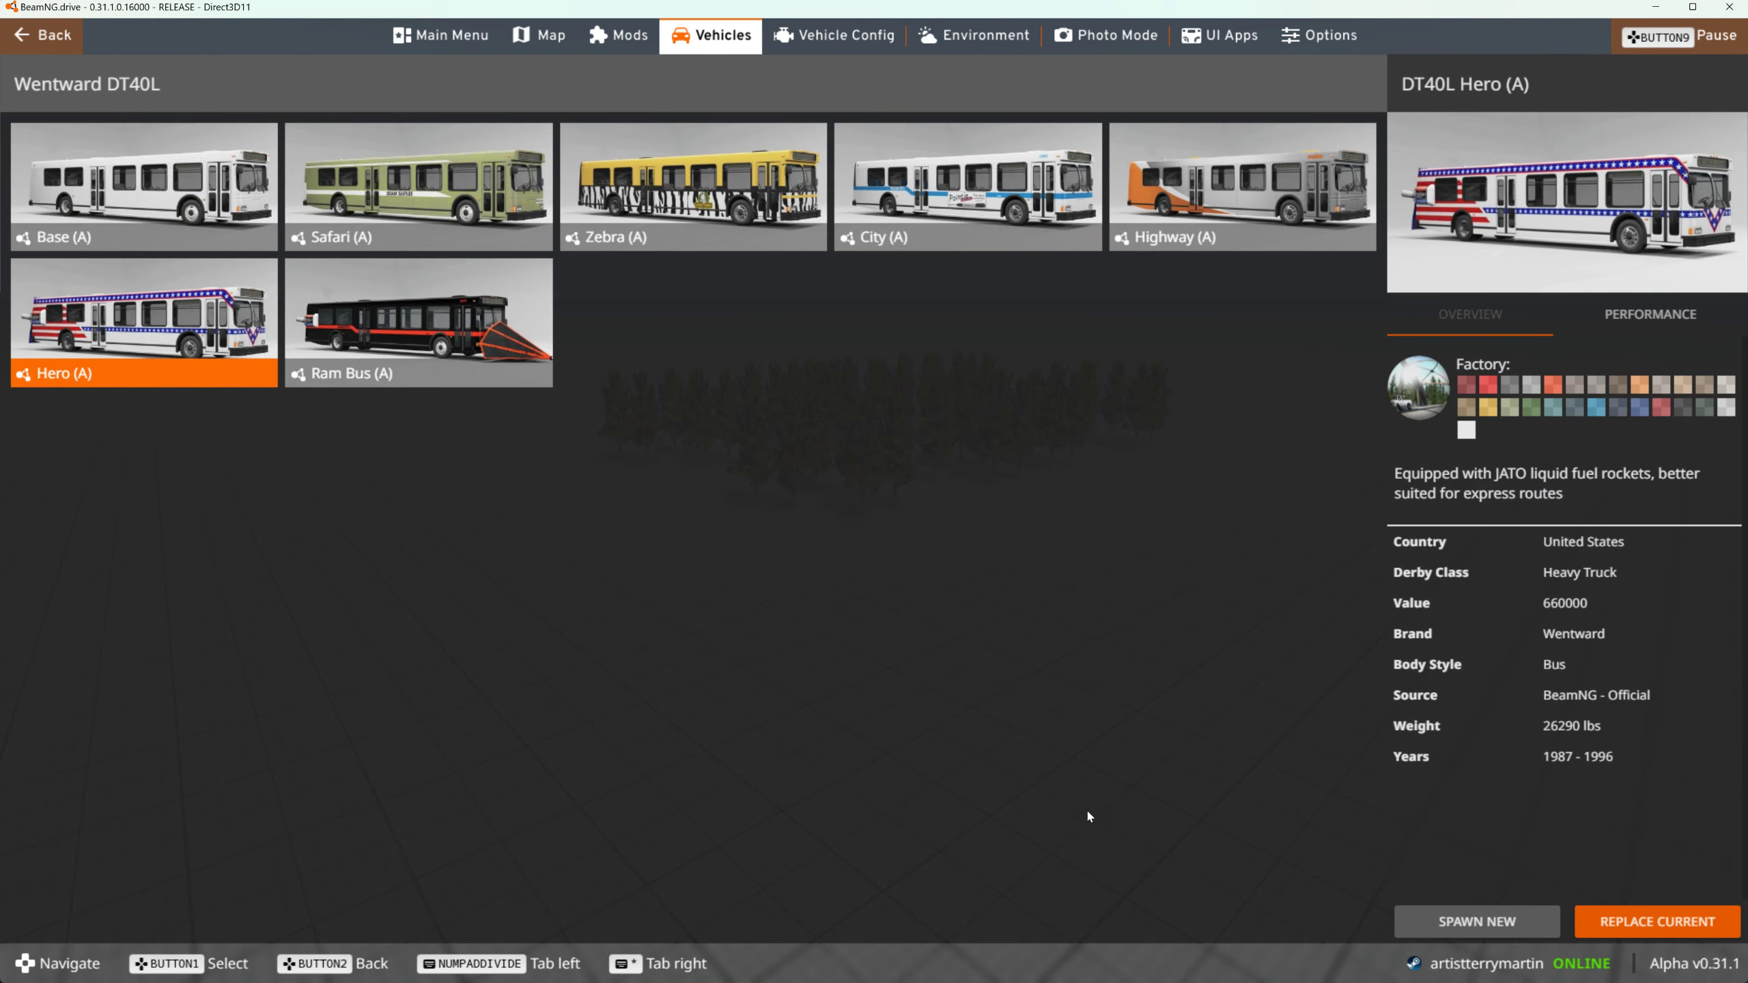
{"action": "left_click", "coordinate": [1475, 924]}
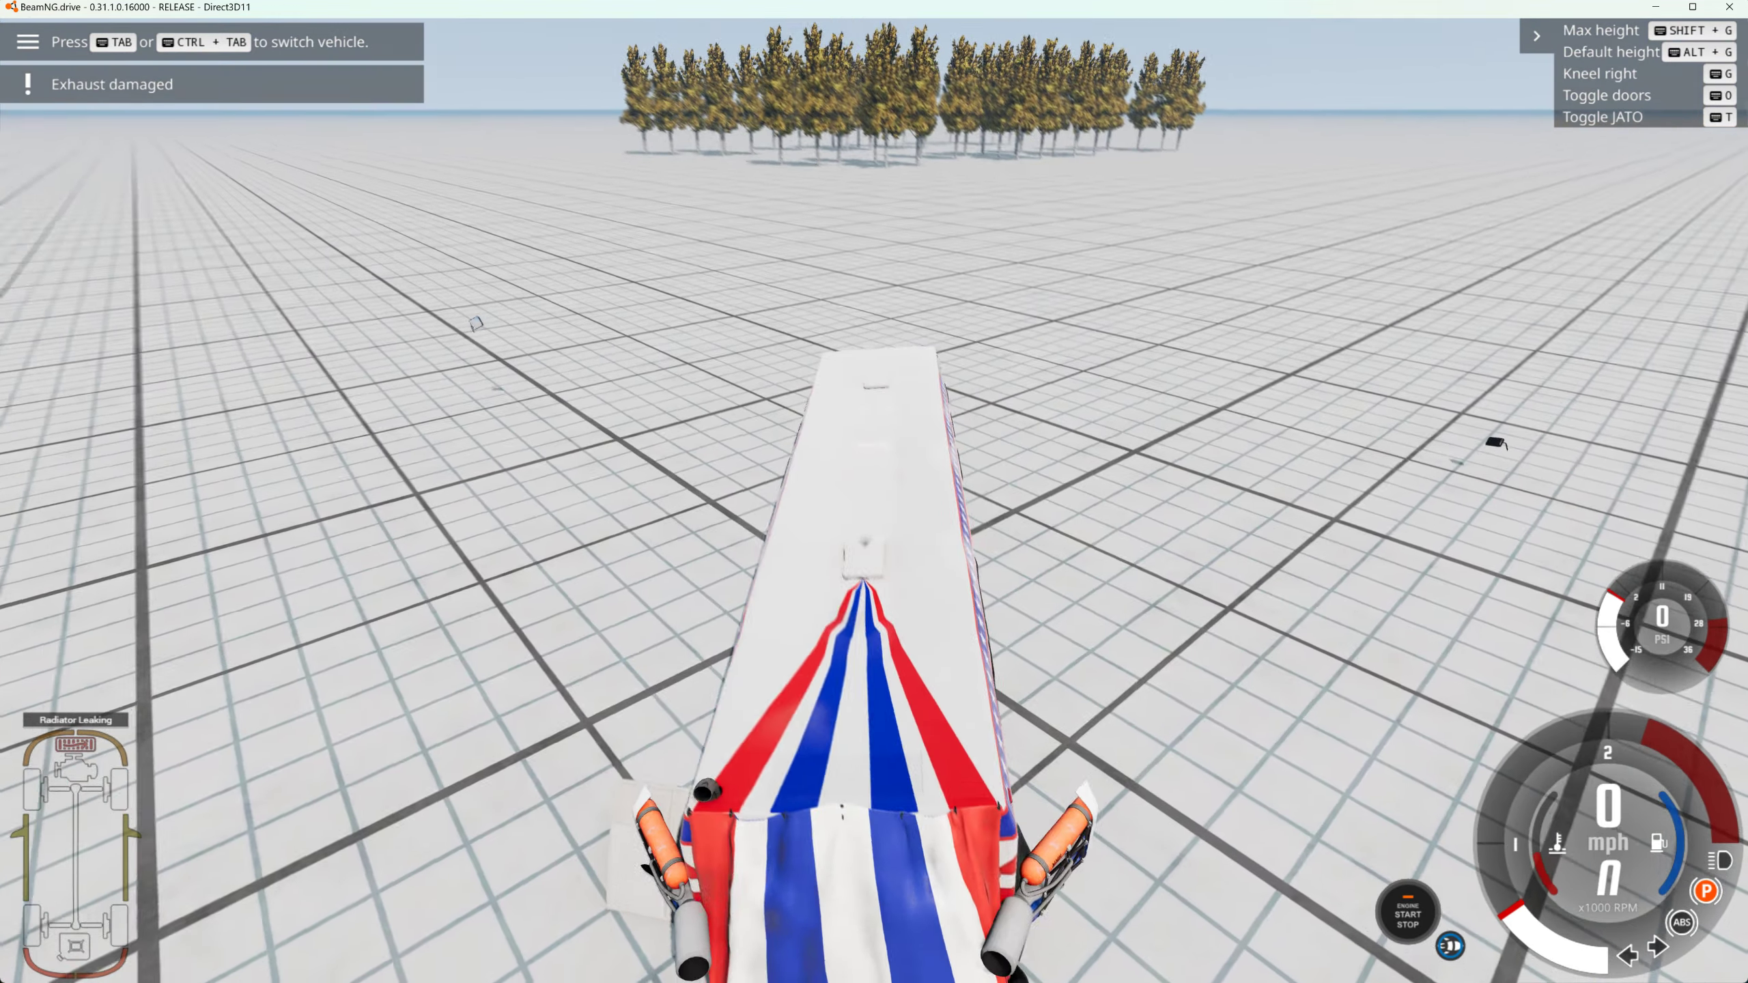
{"action": "key", "text": "Insert"}
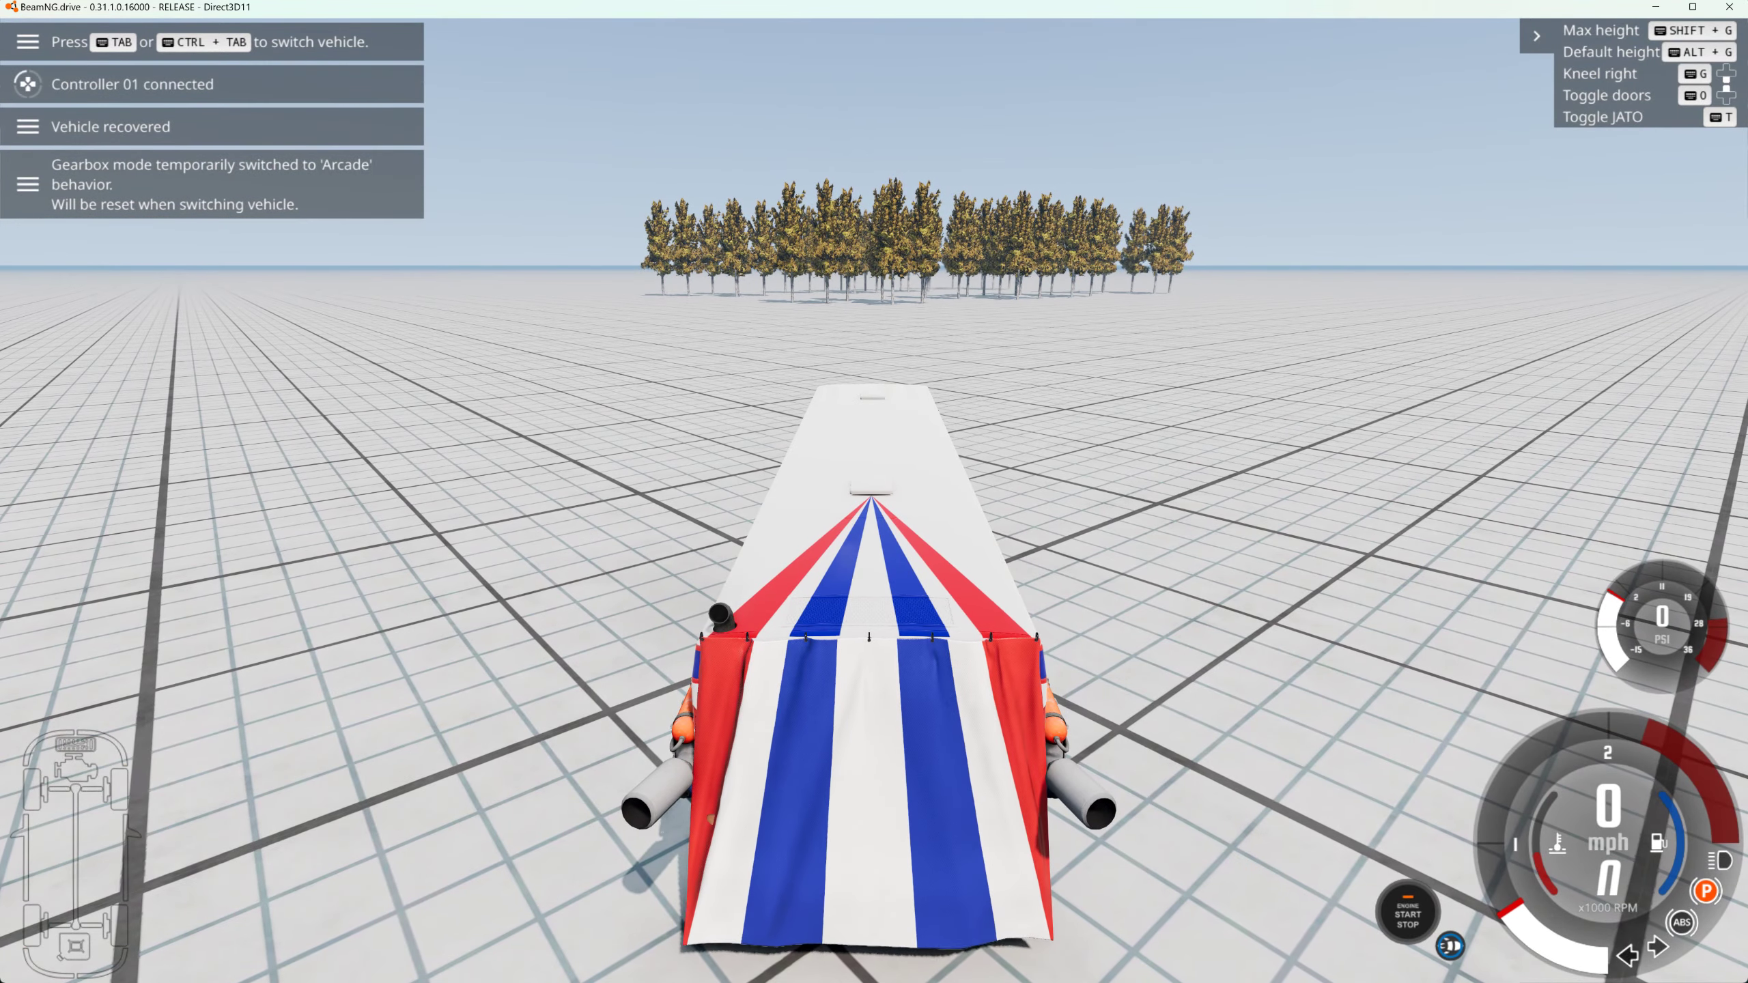
- Survey the scene with the free camera, return to the bus camera and drive the bus into the birch forest
{"action": "key", "text": "shift+c"}
{"action": "key", "text": "s"}
{"action": "key", "text": "s"}
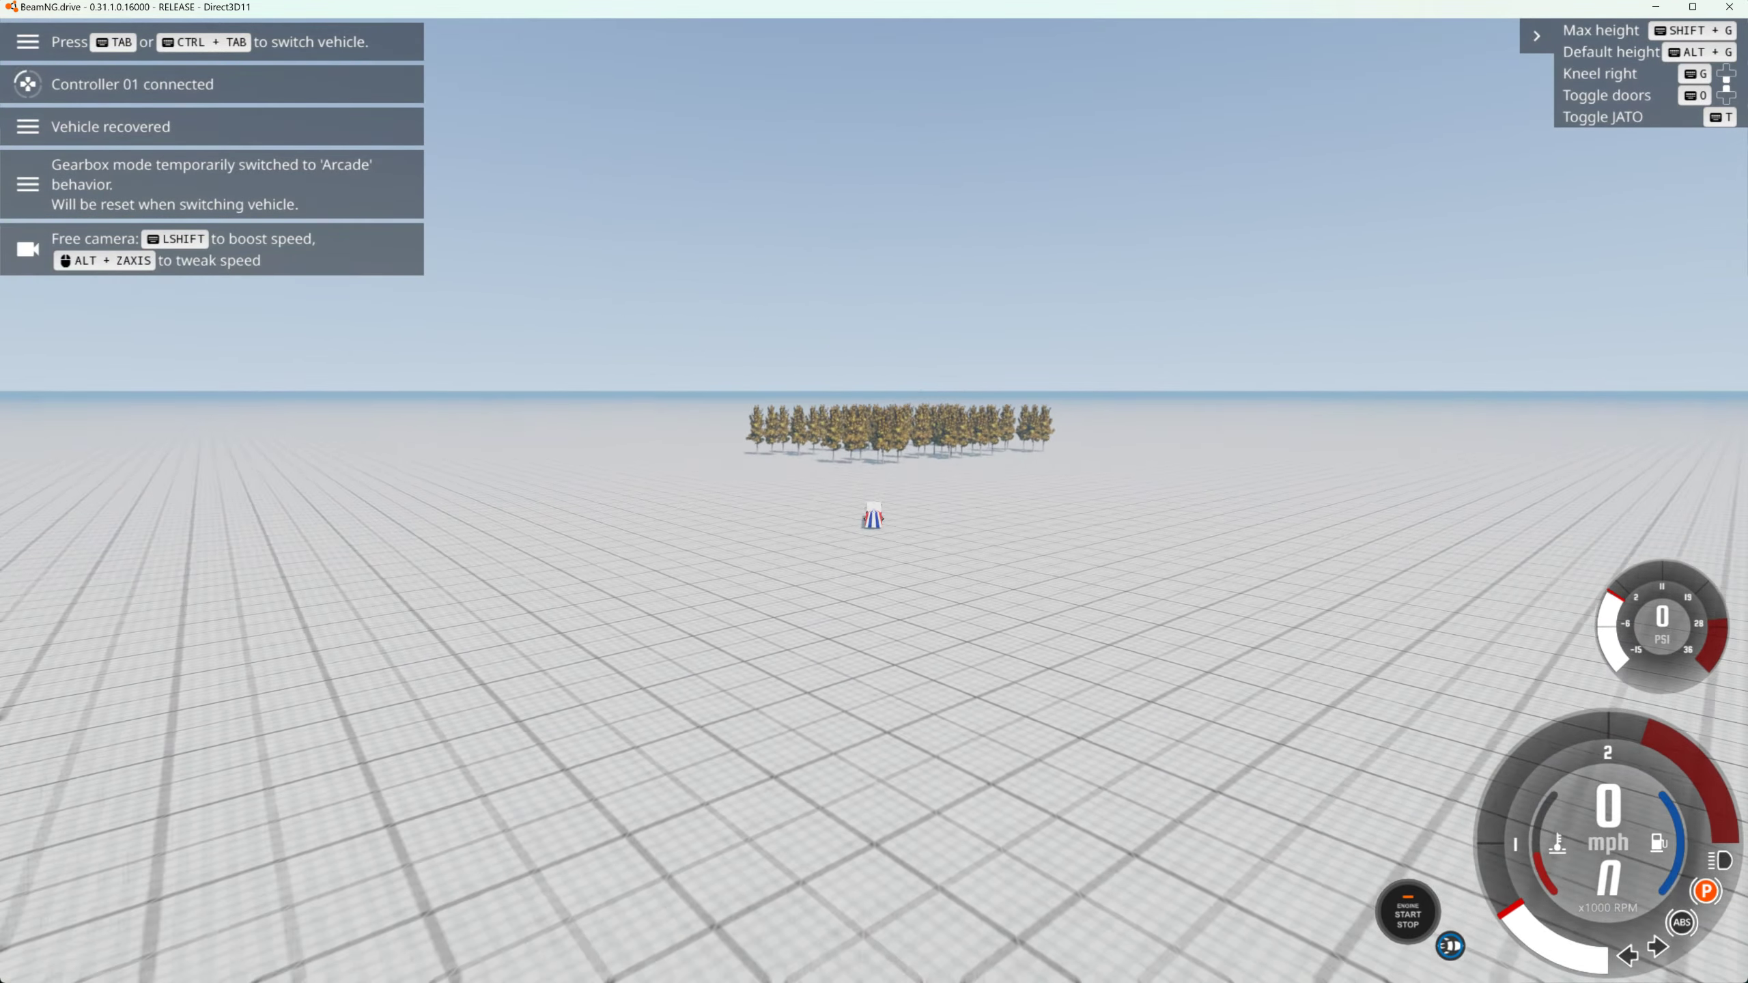
{"action": "key", "text": "w"}
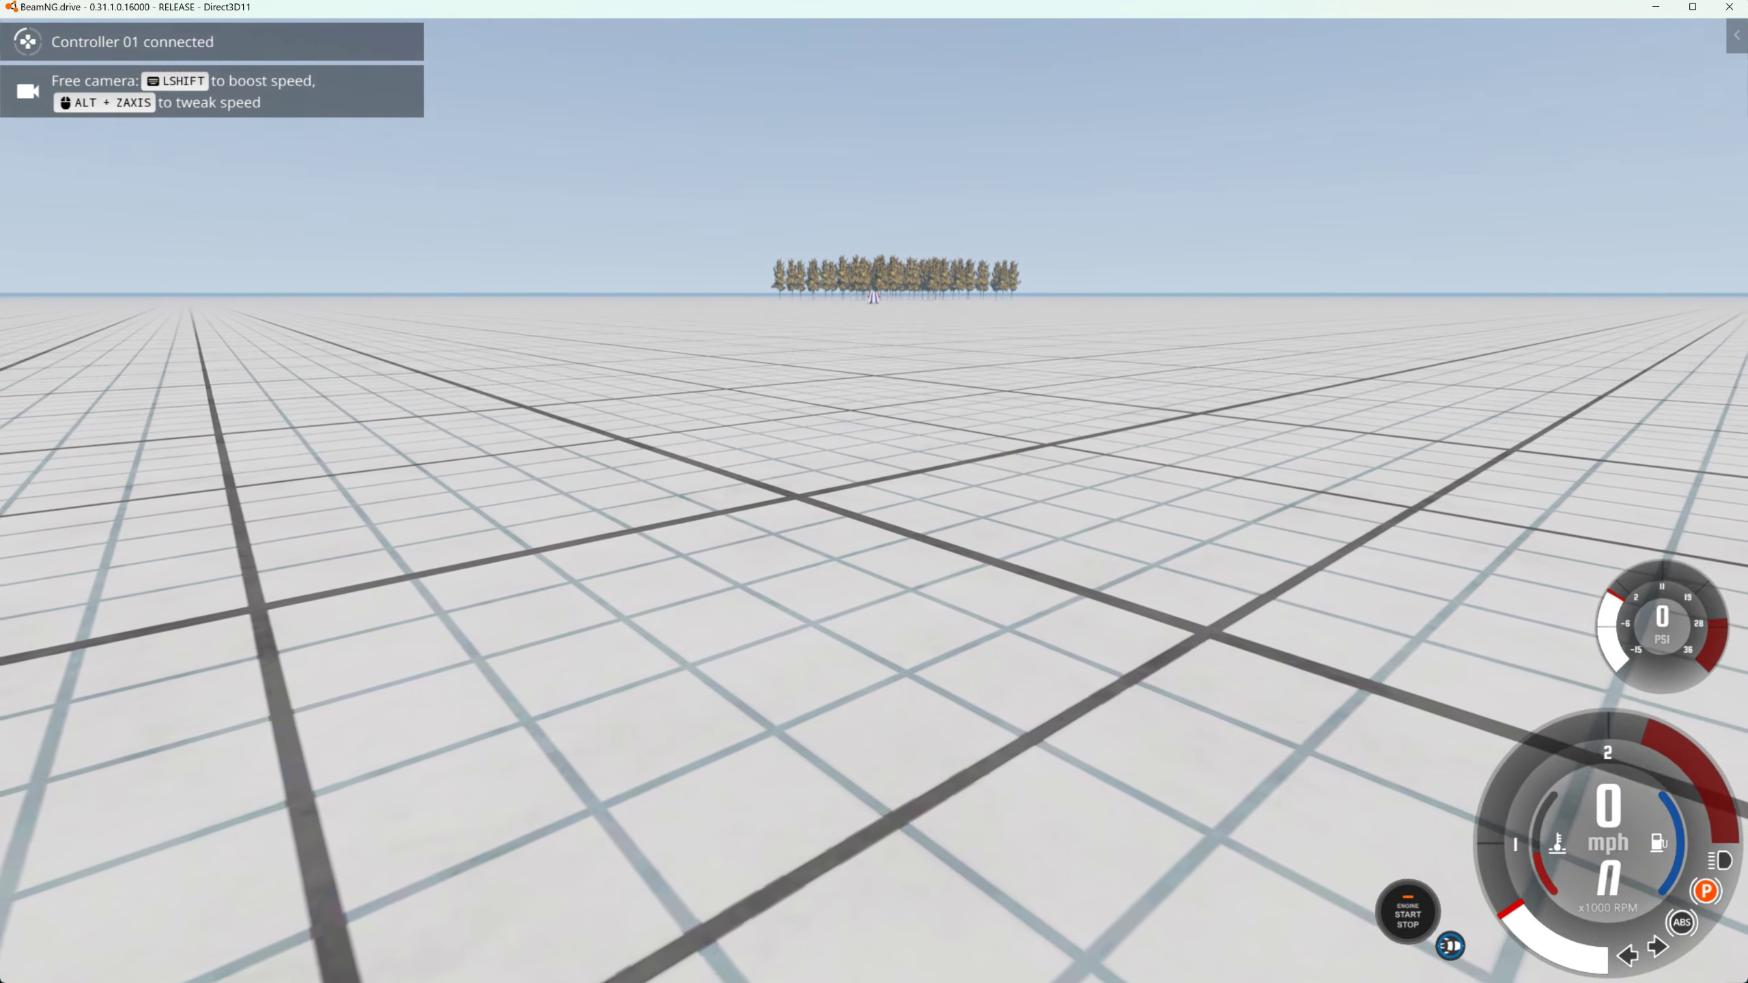
{"action": "key", "text": "shift+c"}
{"action": "key", "text": "Up"}
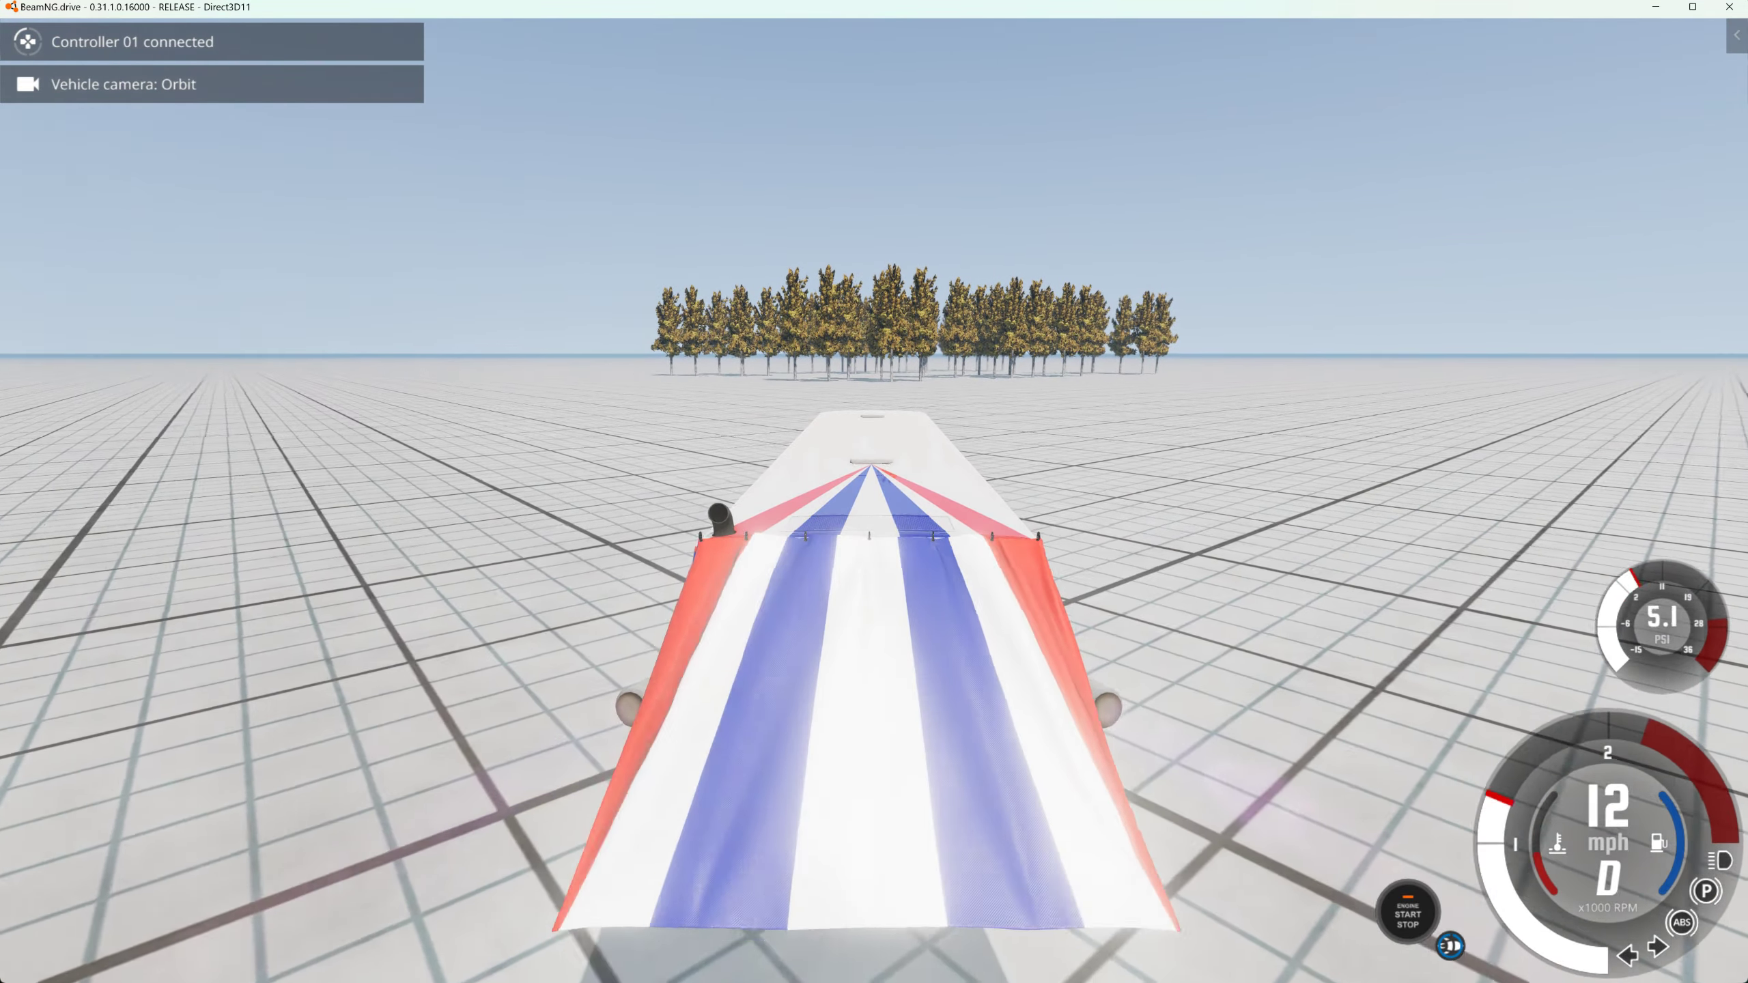
{"action": "key", "text": "Up"}
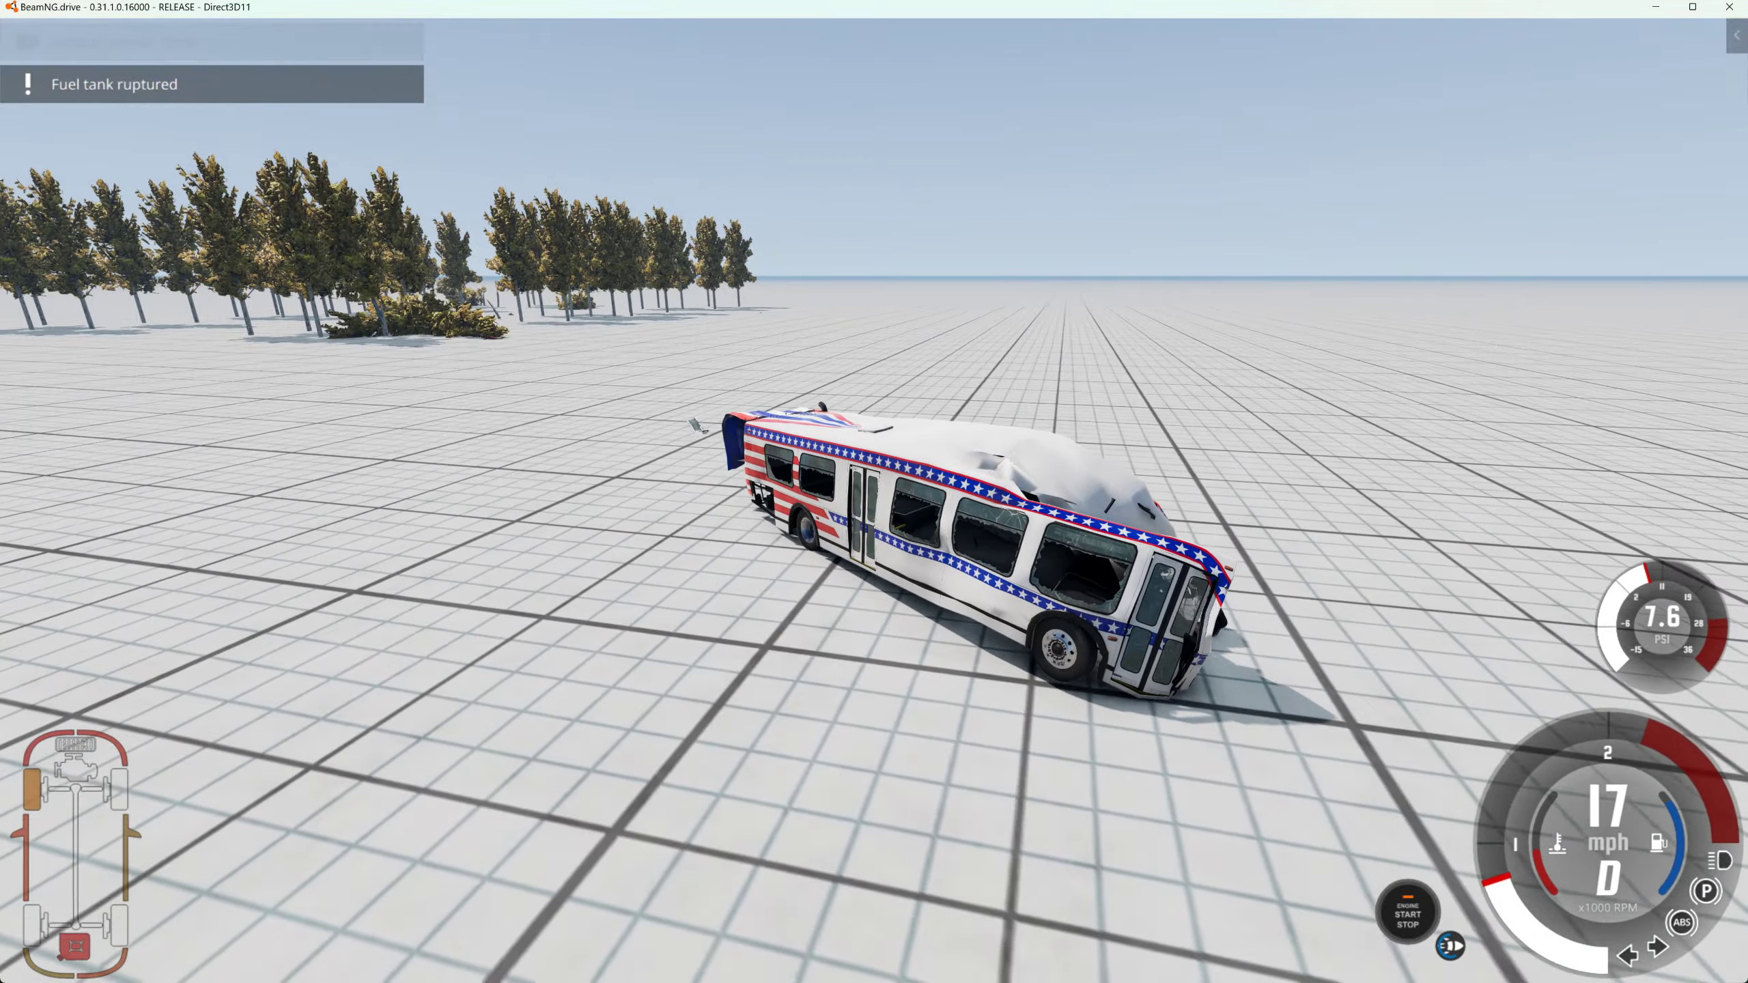
- Reset the crashed bus and trees, set off again, and pause the simulation with the bus and forest in free-camera view
{"action": "key", "text": "shift+c"}
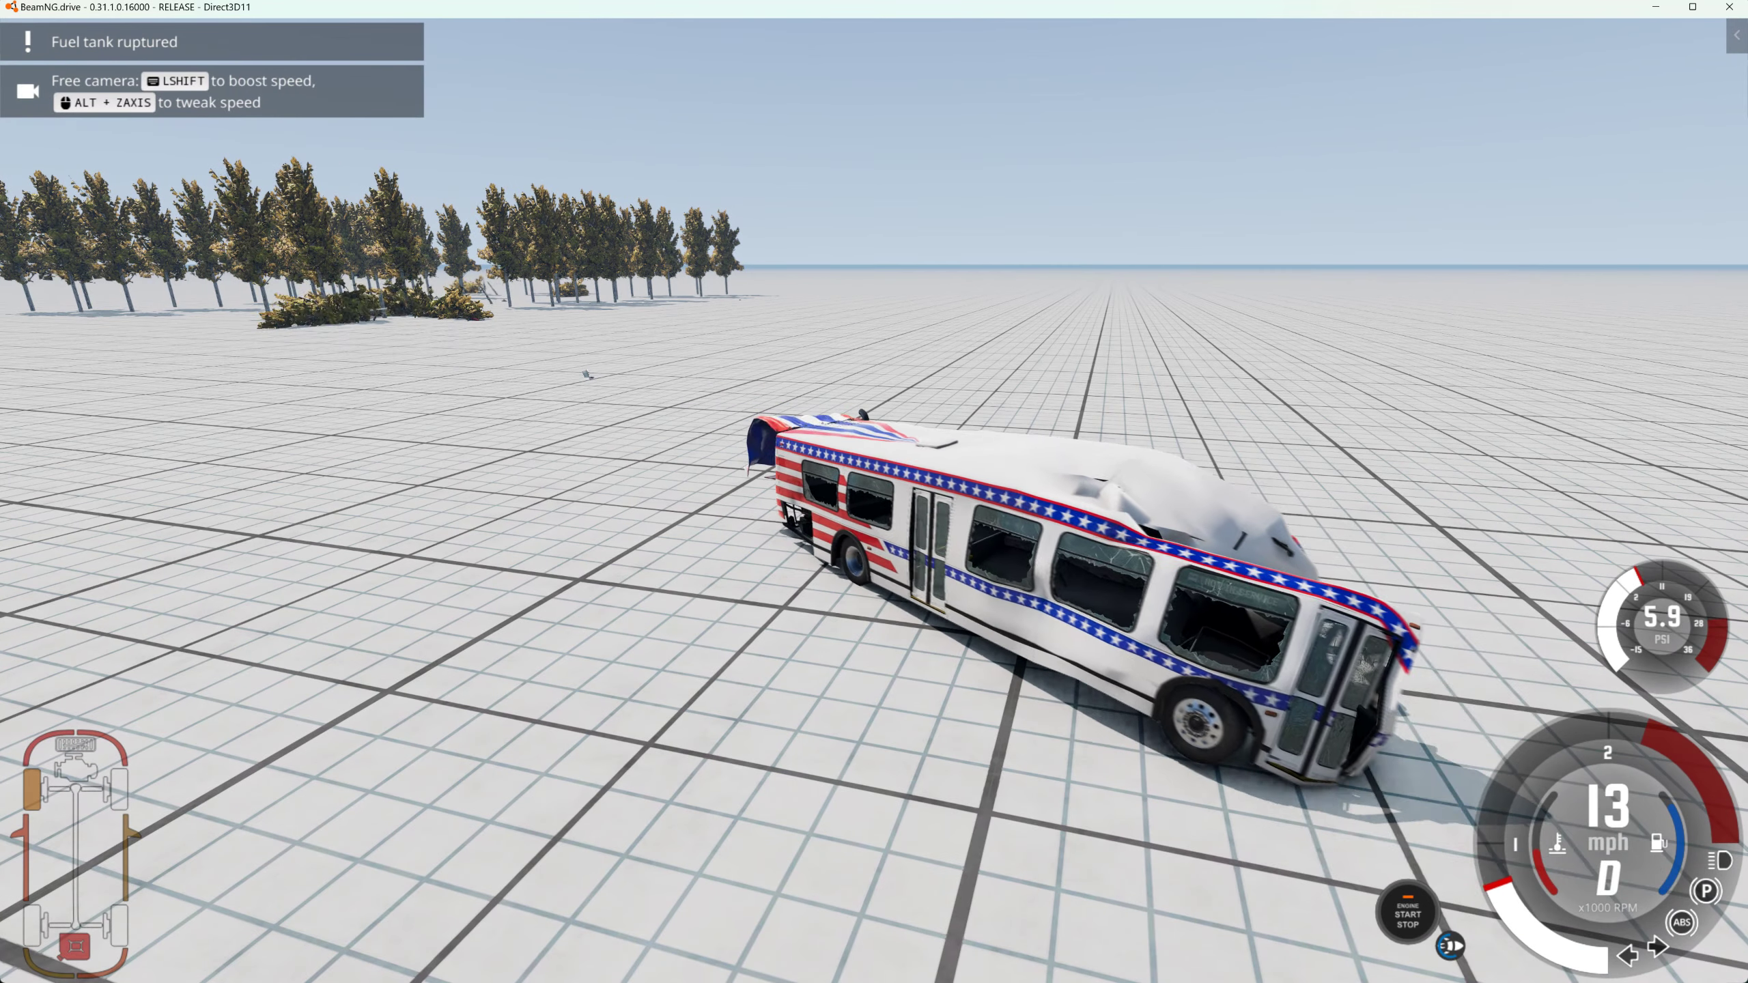
{"action": "key", "text": "r"}
{"action": "key", "text": "Up"}
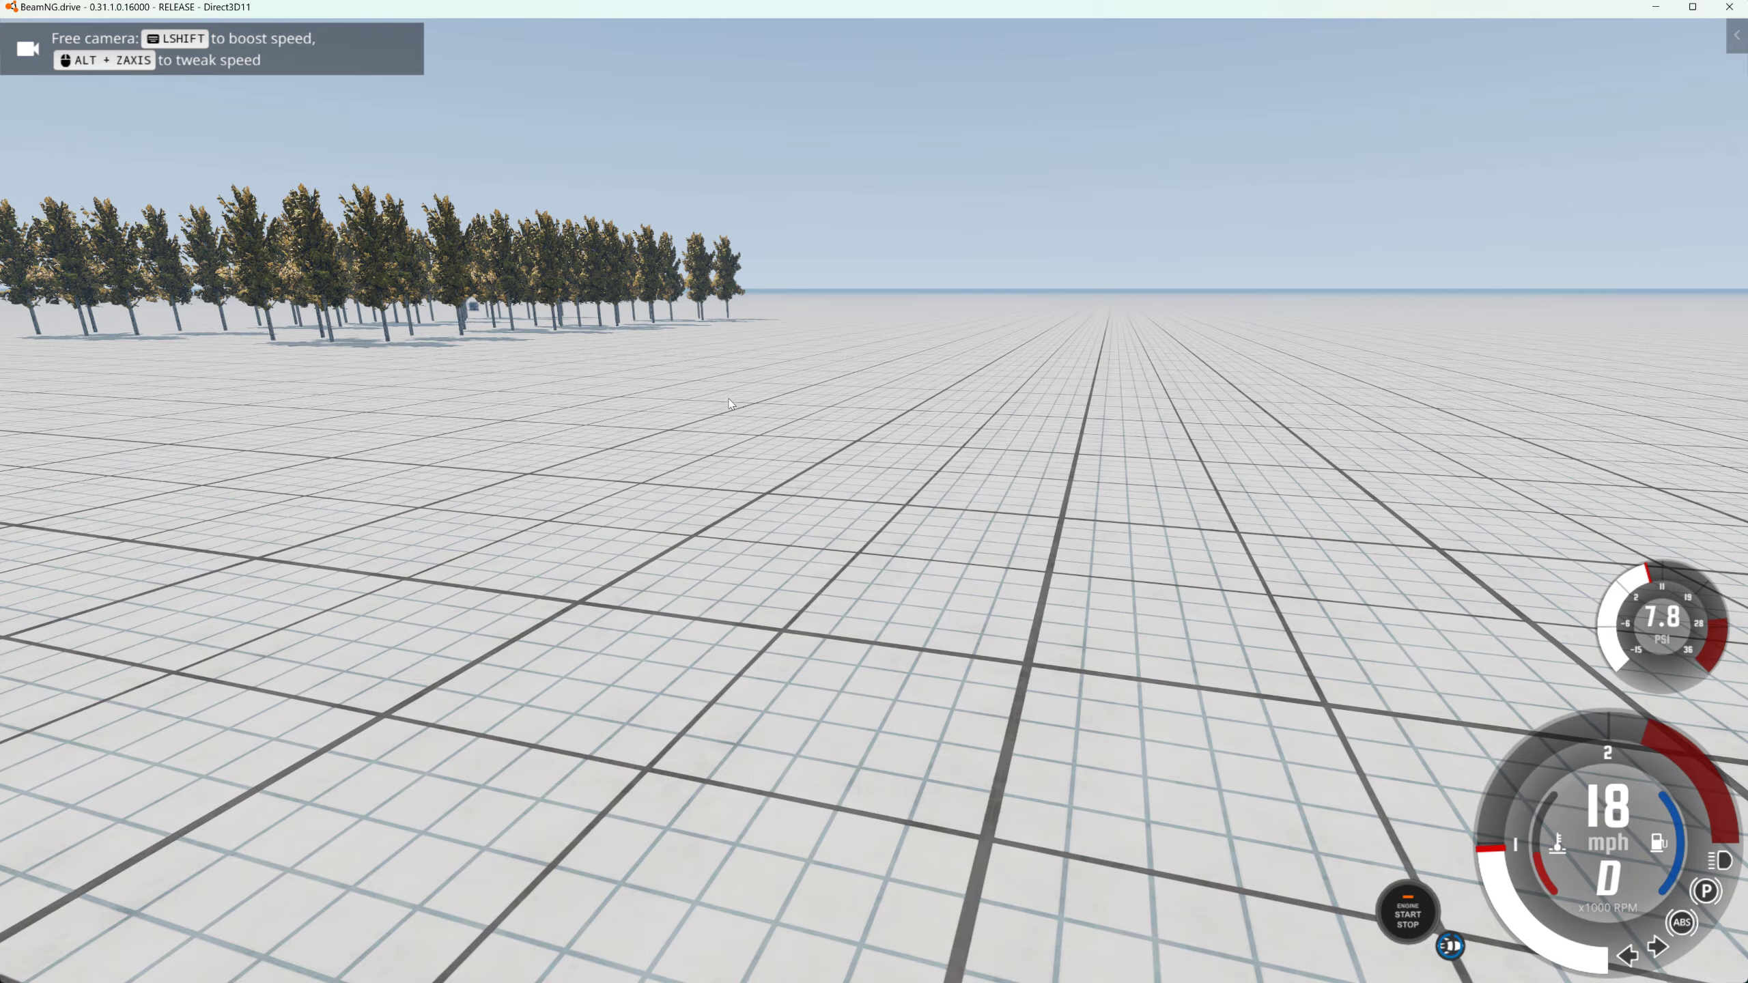
{"action": "key", "text": "shift+c"}
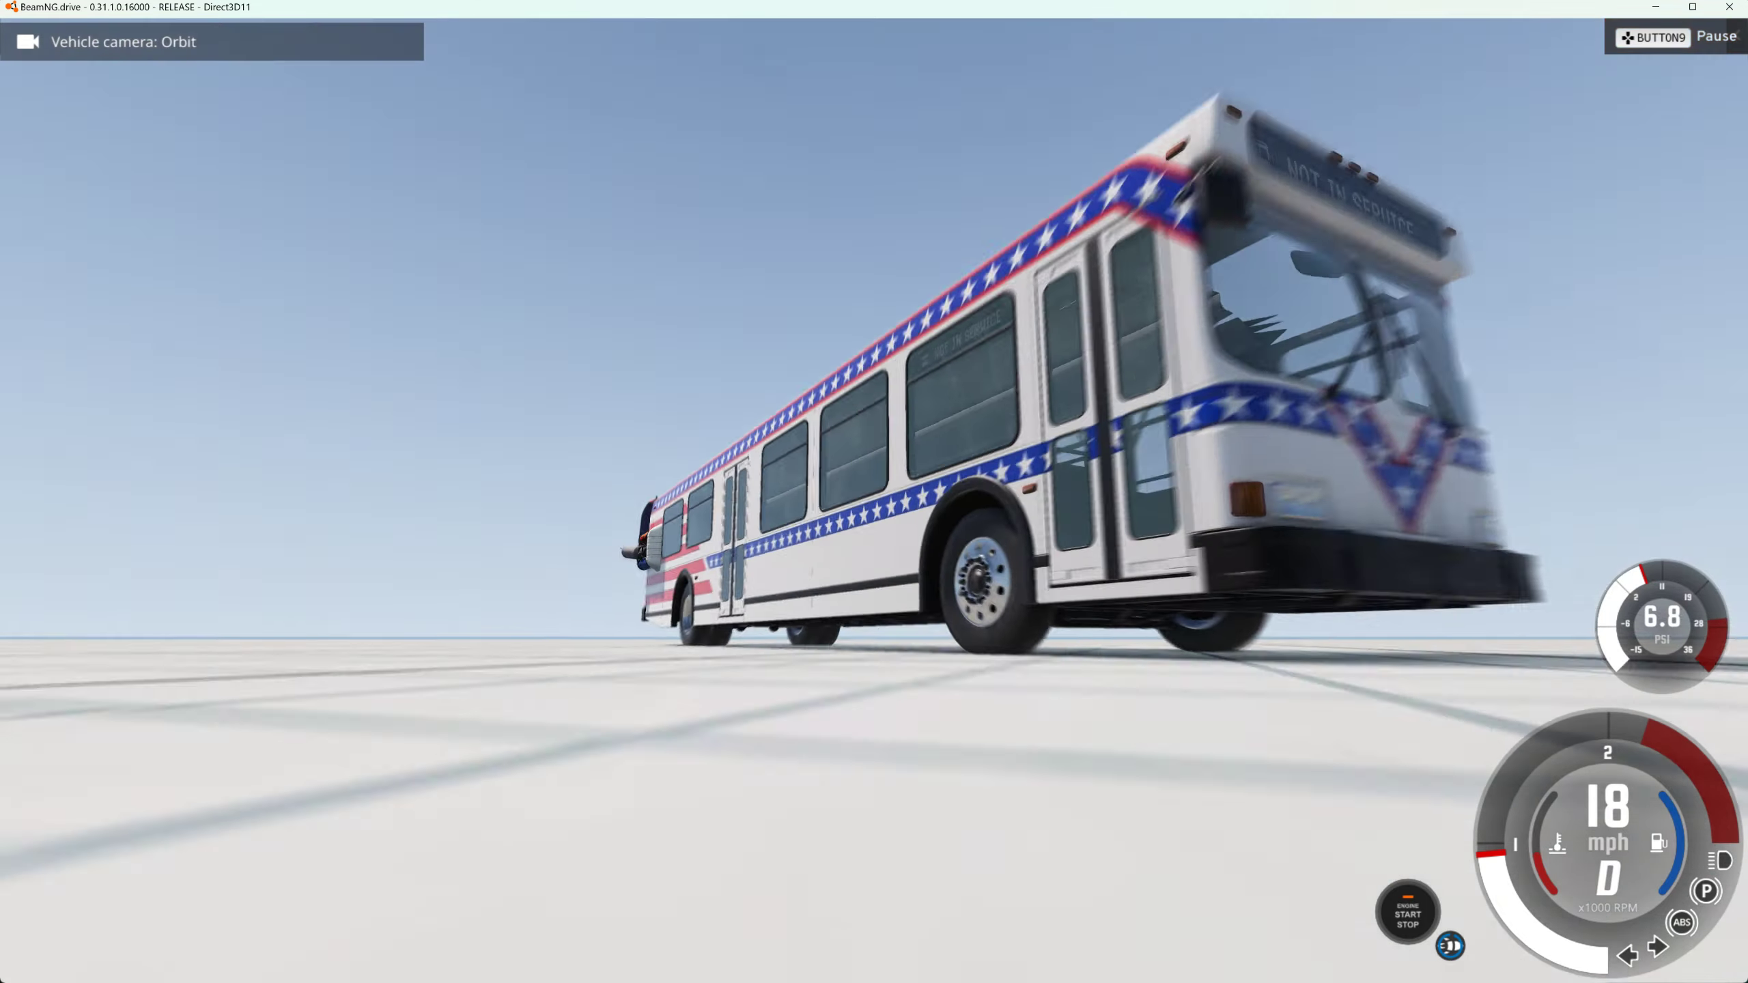
{"action": "key", "text": "shift+c"}
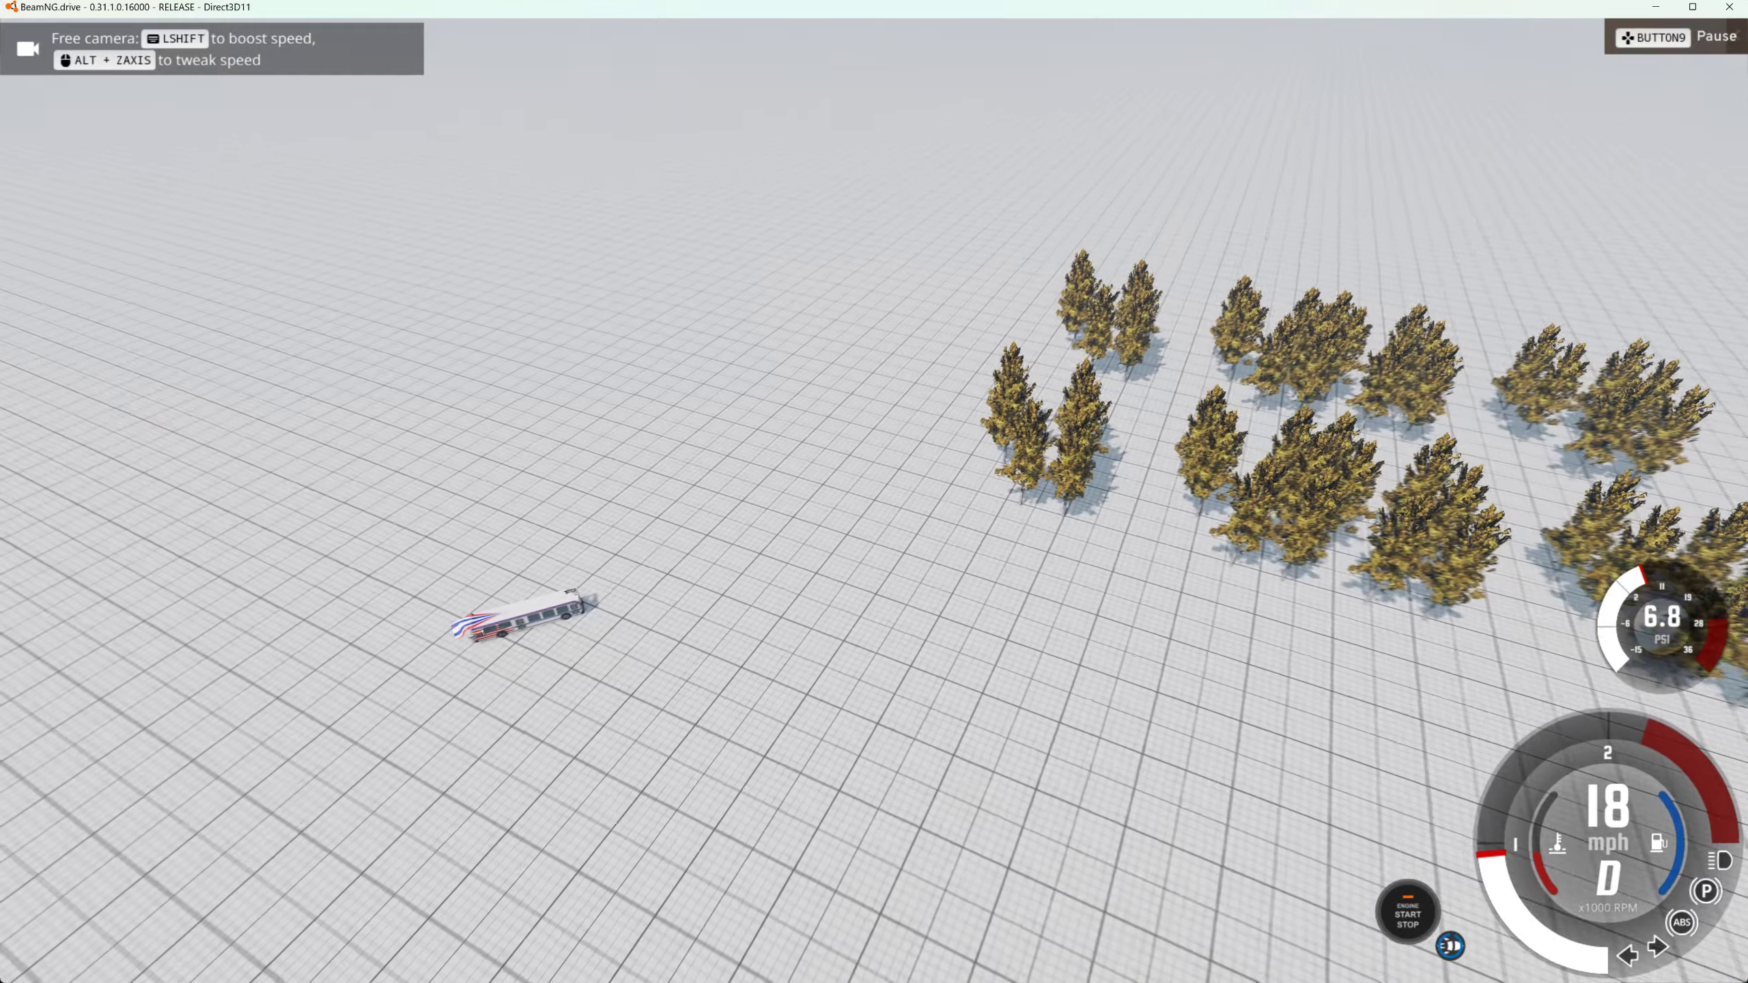
{"action": "key", "text": "s"}
{"action": "key", "text": "a"}
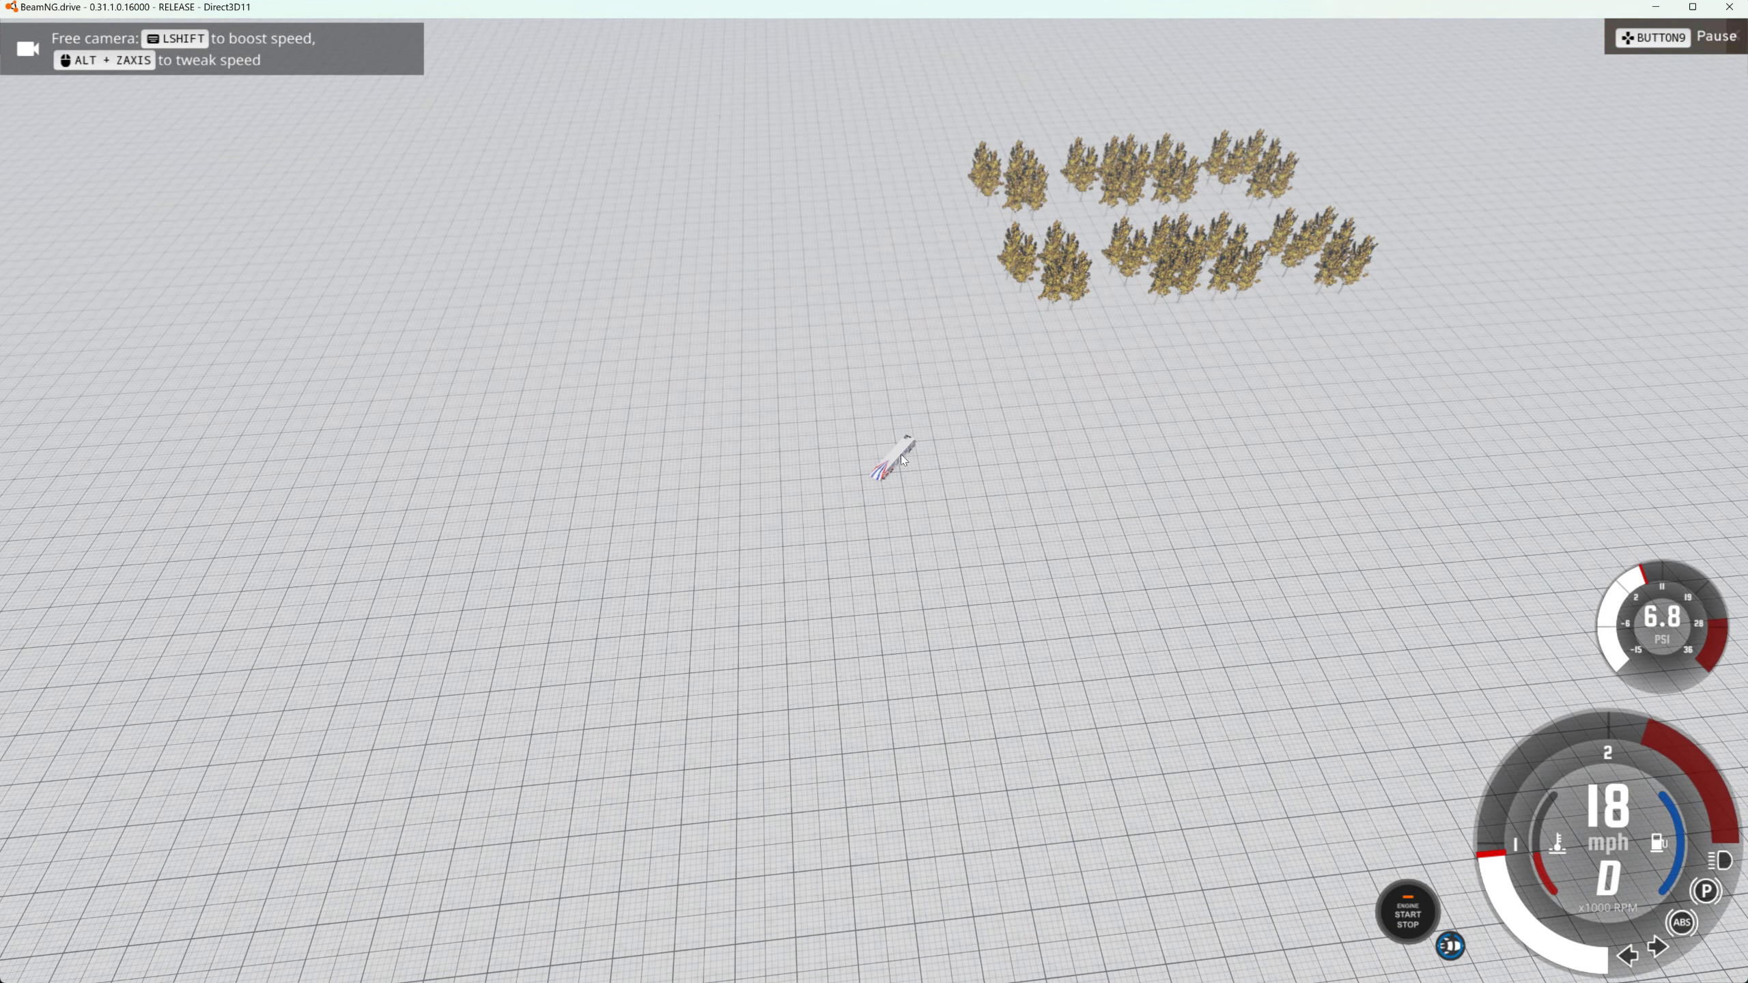
- Open the world editor, select the bus and move it farther away from the forest
{"action": "key", "text": "F11"}
{"action": "left_click", "coordinate": [899, 461]}
{"action": "left_click_drag", "start_coordinate": [854, 463], "coordinate": [475, 488]}
{"action": "mouse_move", "coordinate": [528, 455]}
{"action": "left_mouse_down"}
{"action": "mouse_move", "coordinate": [627, 294]}
{"action": "mouse_move", "coordinate": [571, 319]}
{"action": "left_mouse_up"}
{"action": "key", "text": "2"}
{"action": "key", "text": "1"}
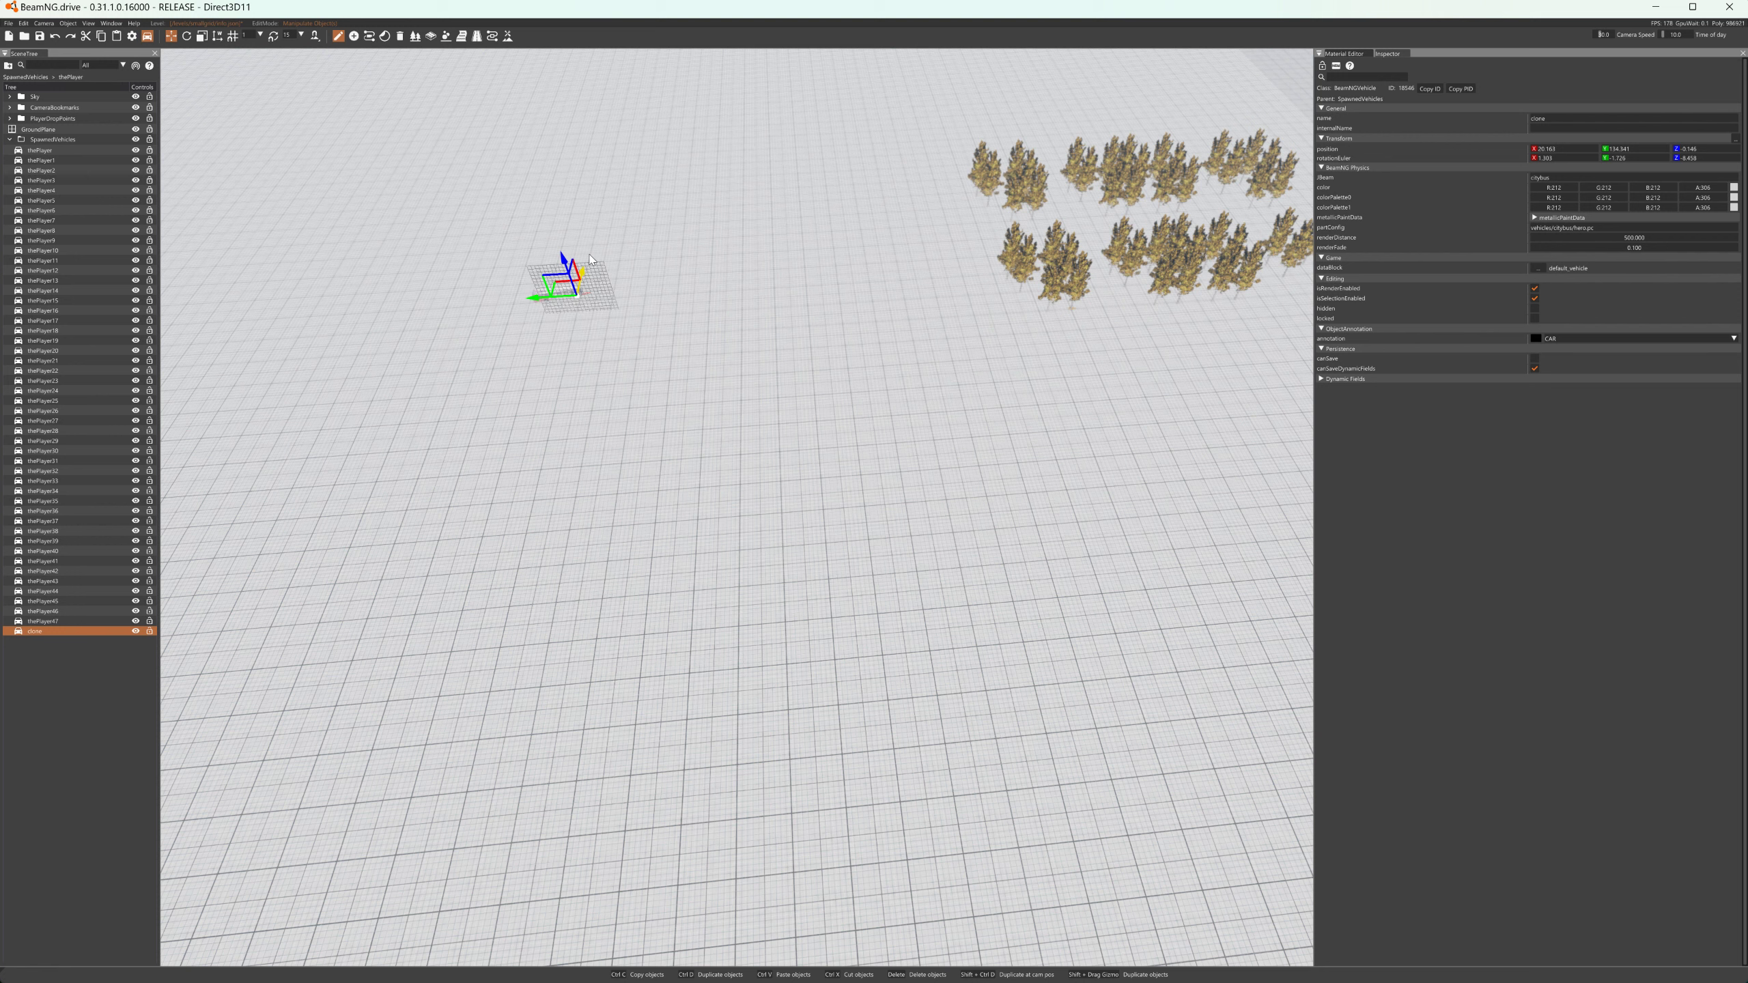
- Duplicate the bus twice, placing the copies behind it to form a group of three buses
{"action": "left_click_drag", "start_coordinate": [590, 259], "coordinate": [472, 281], "text": "shift"}
{"action": "left_click", "coordinate": [548, 296]}
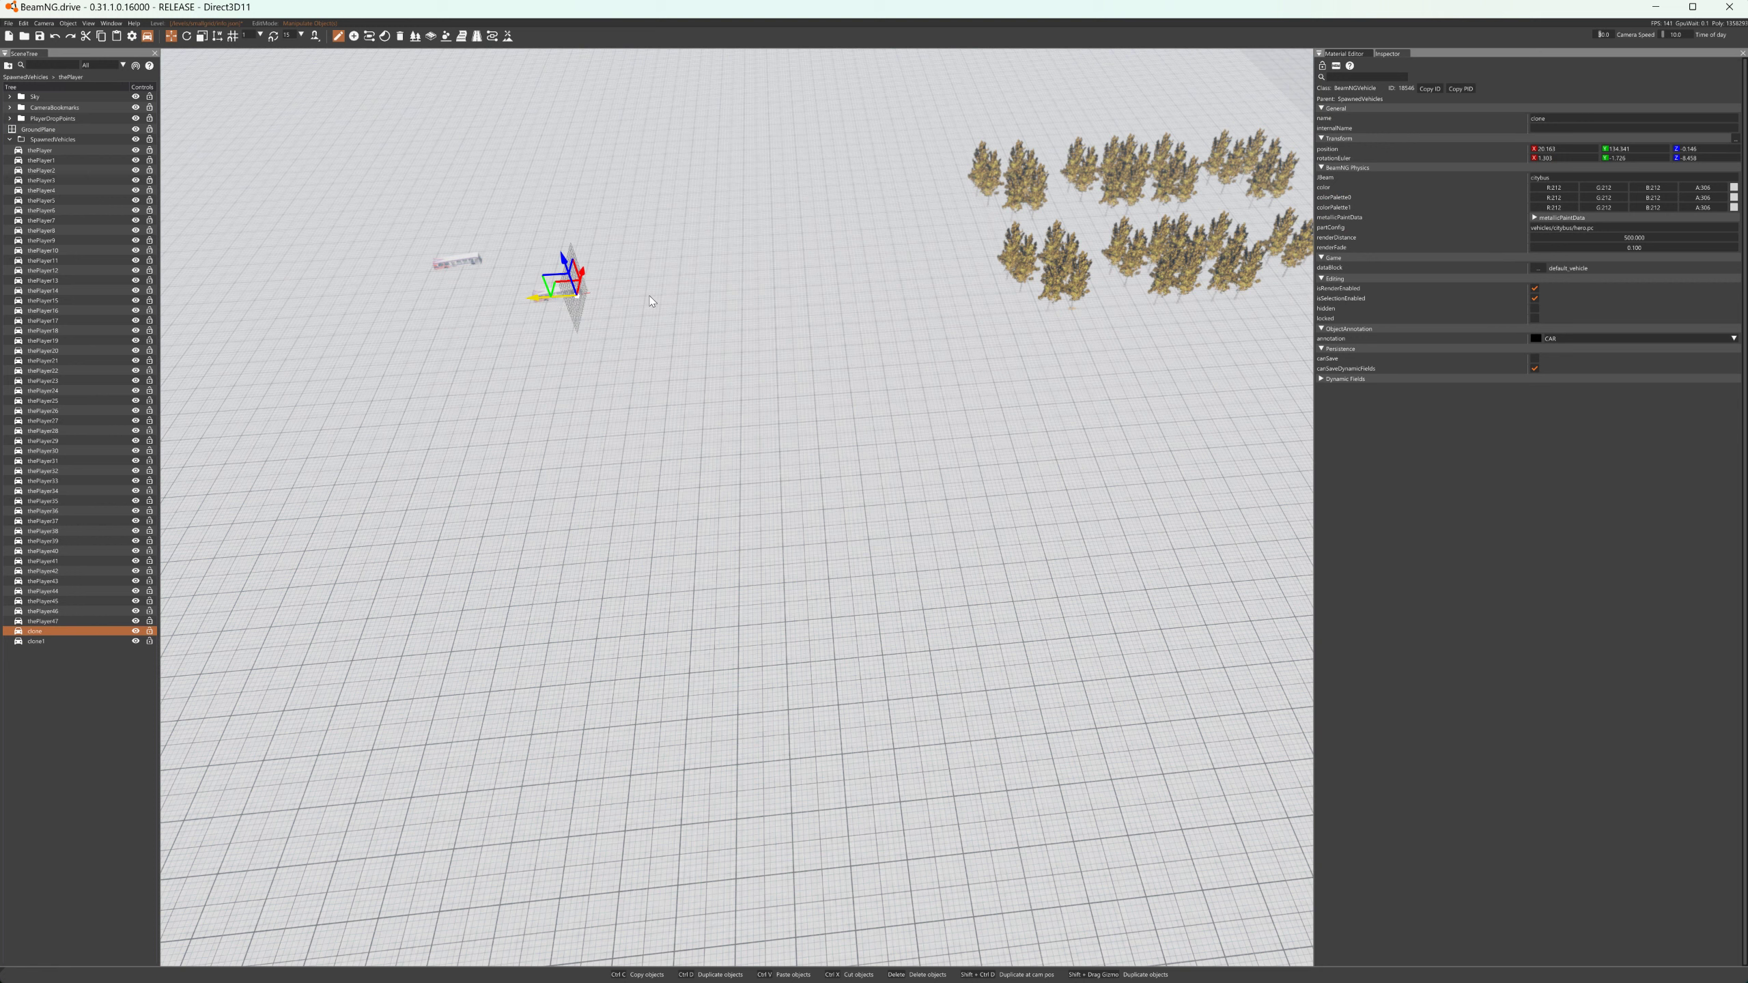
{"action": "left_click_drag", "start_coordinate": [538, 298], "coordinate": [438, 348], "text": "shift"}
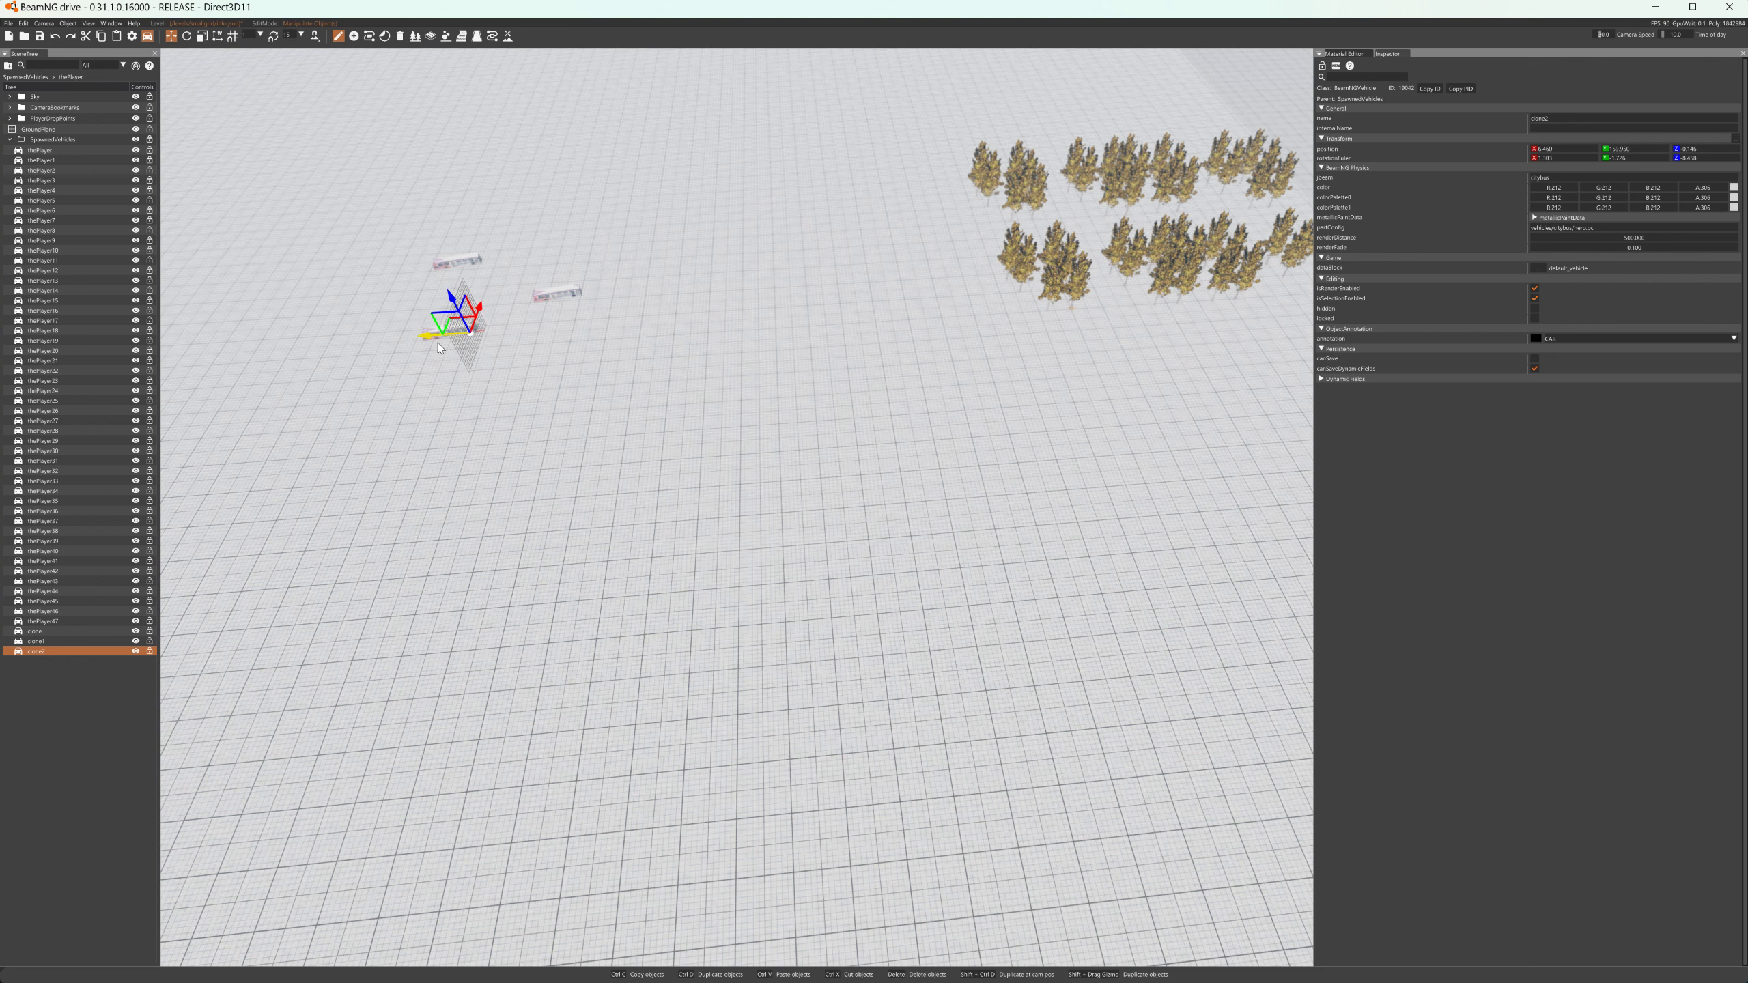
- Set the original bus's rotation to 0 on all axes so it is level and aligned with the grid
{"action": "left_click", "coordinate": [557, 294]}
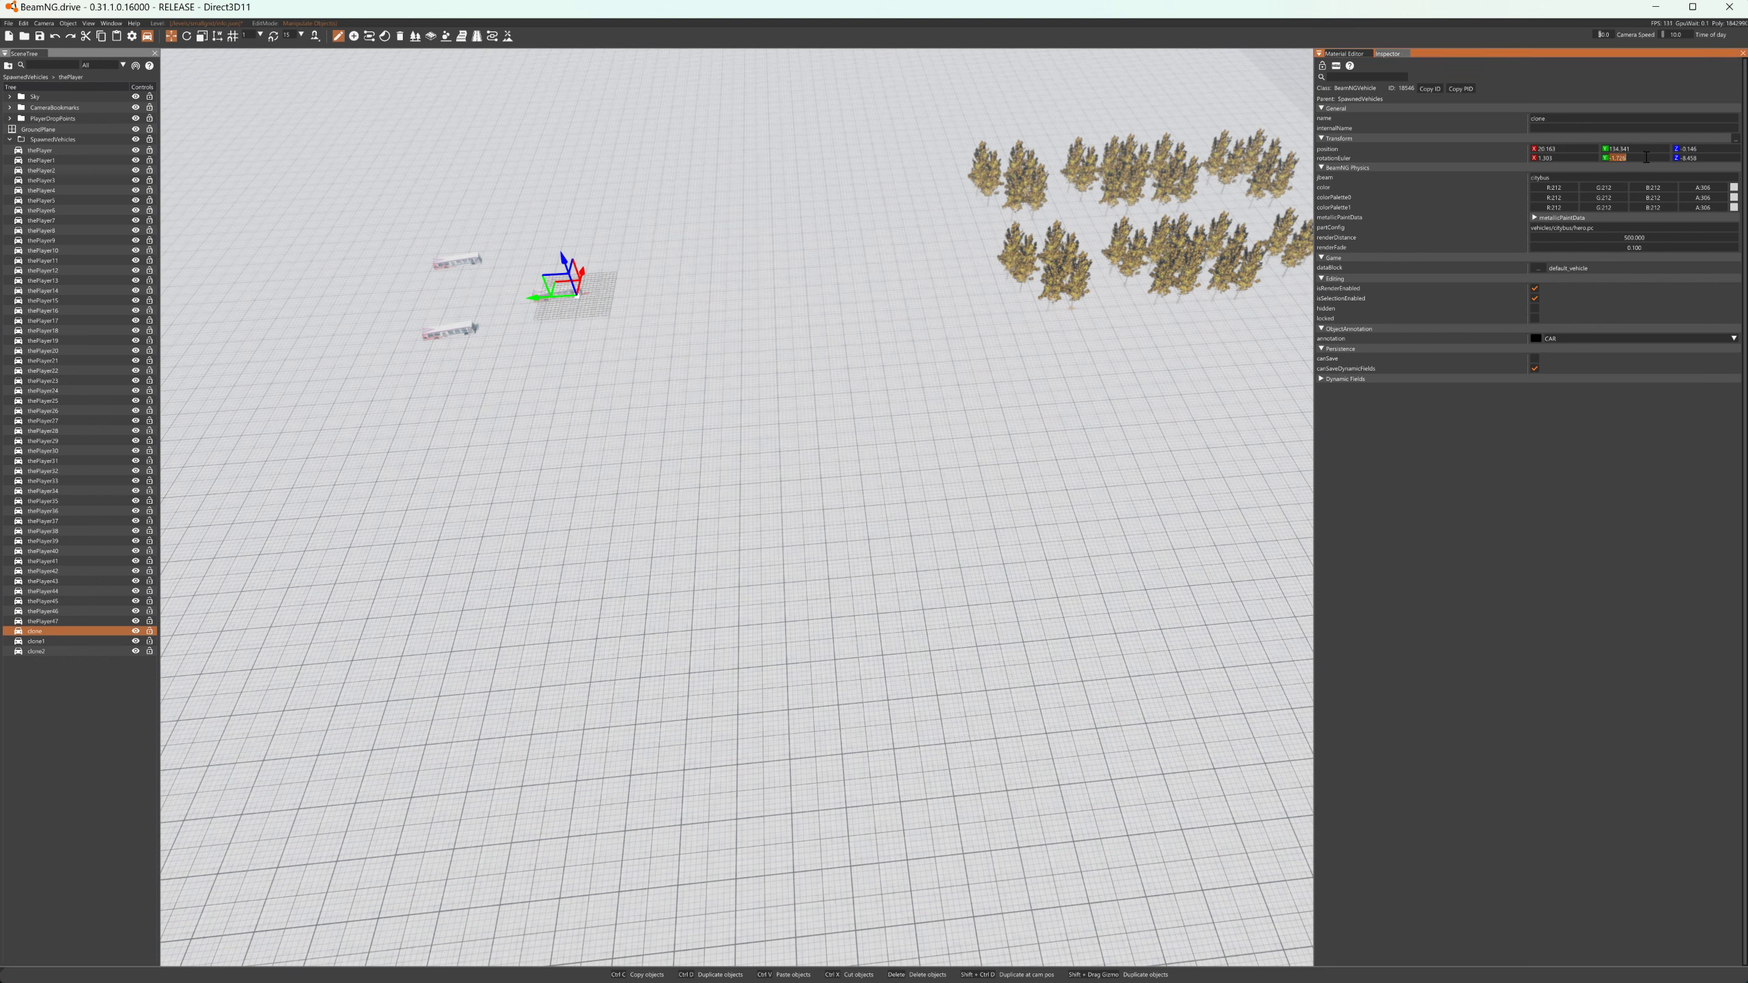
{"action": "key", "text": "Return"}
{"action": "type", "text": "0"}
{"action": "key", "text": "Return"}
{"action": "key", "text": "Return"}
- Set the rotation of the first duplicated bus, clone1, to 0 on all axes
{"action": "left_click", "coordinate": [468, 265]}
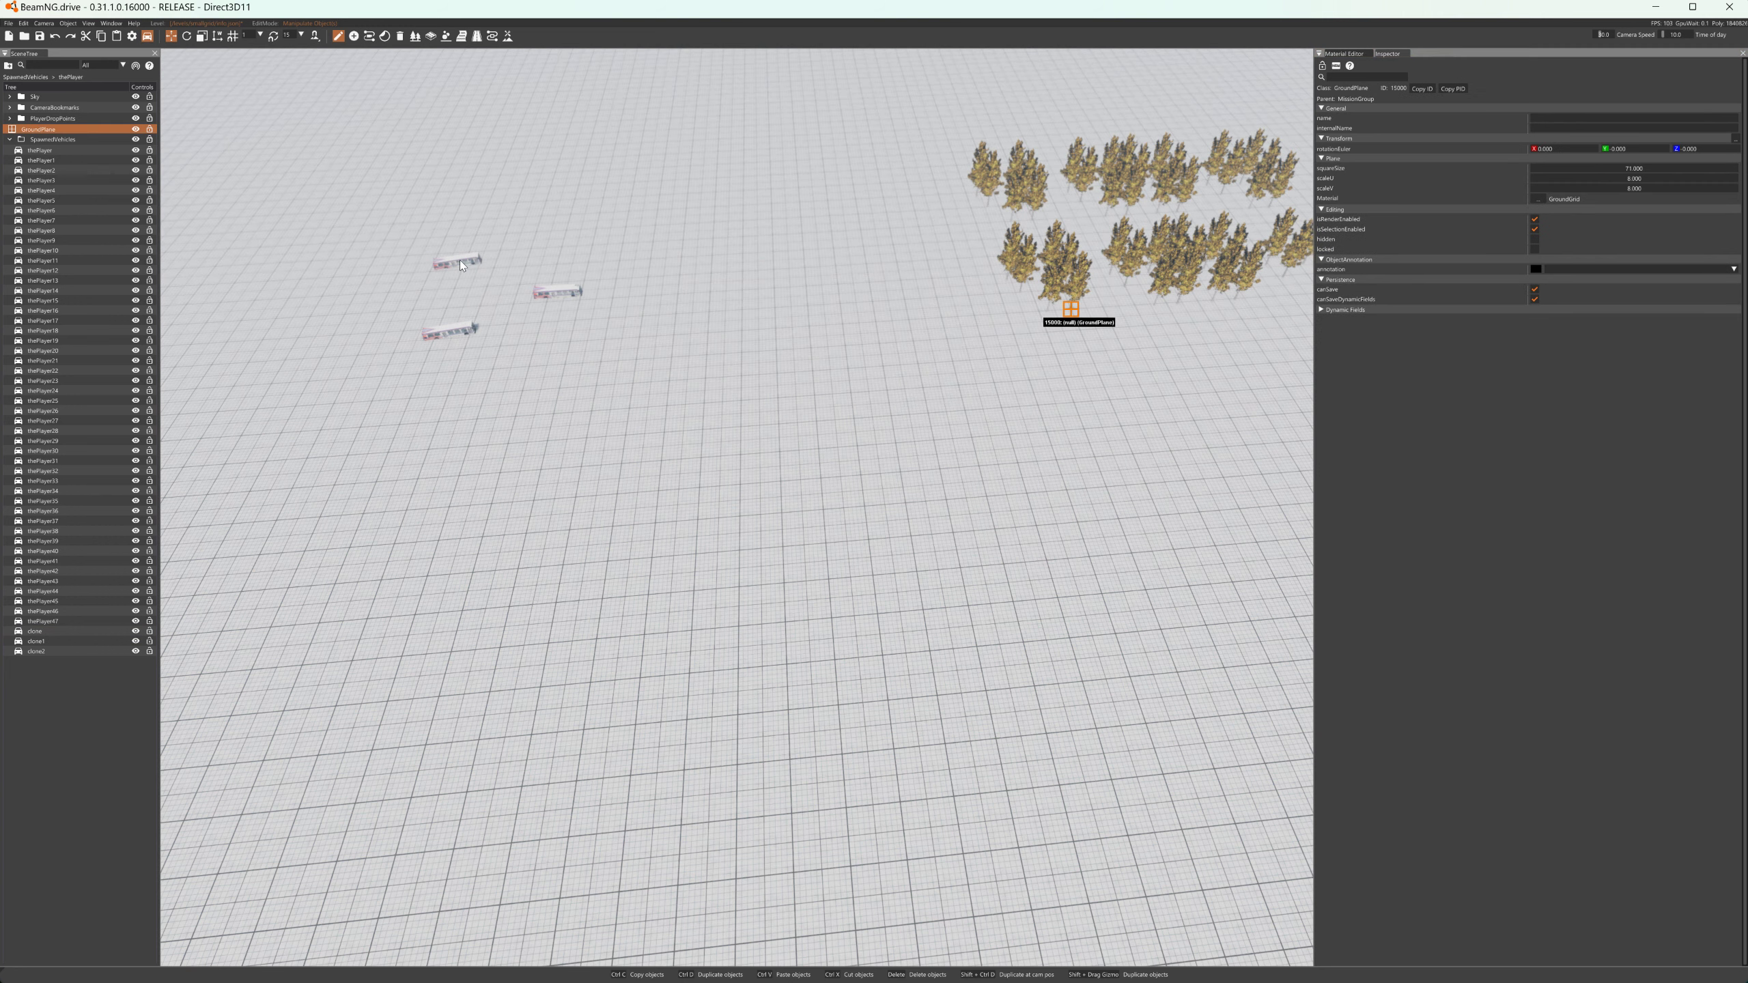
{"action": "left_click", "coordinate": [75, 644]}
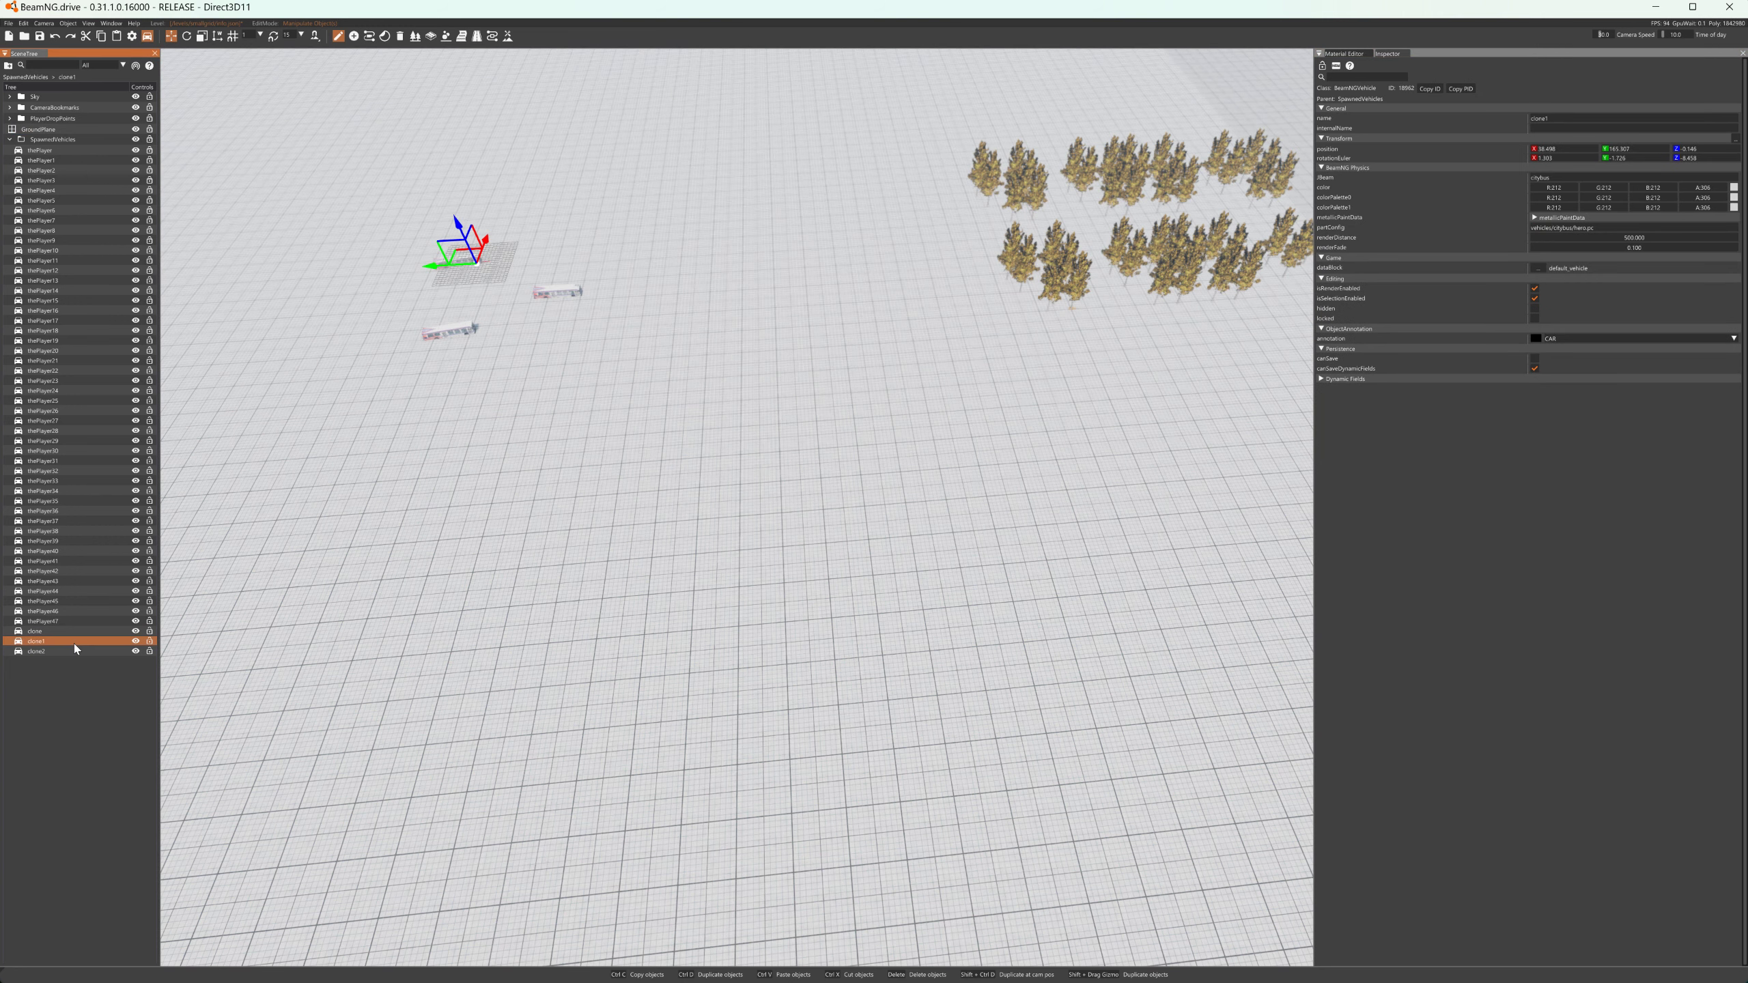
{"action": "type", "text": "0"}
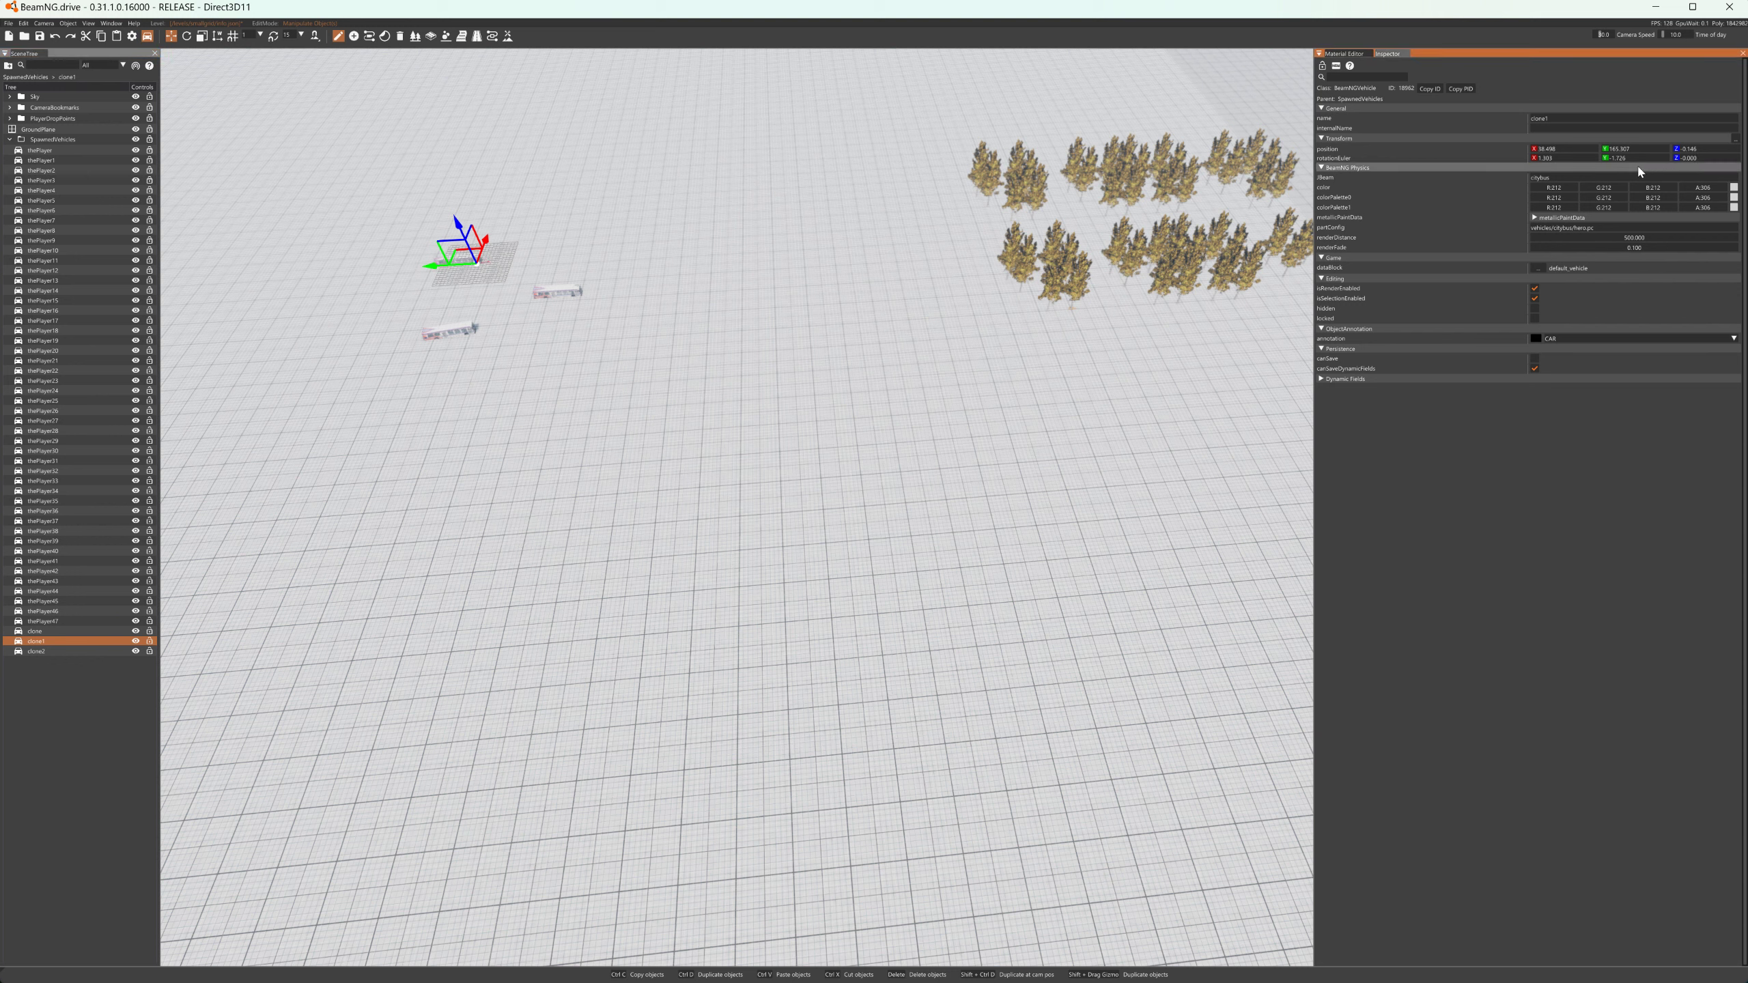
{"action": "left_click", "coordinate": [1626, 158]}
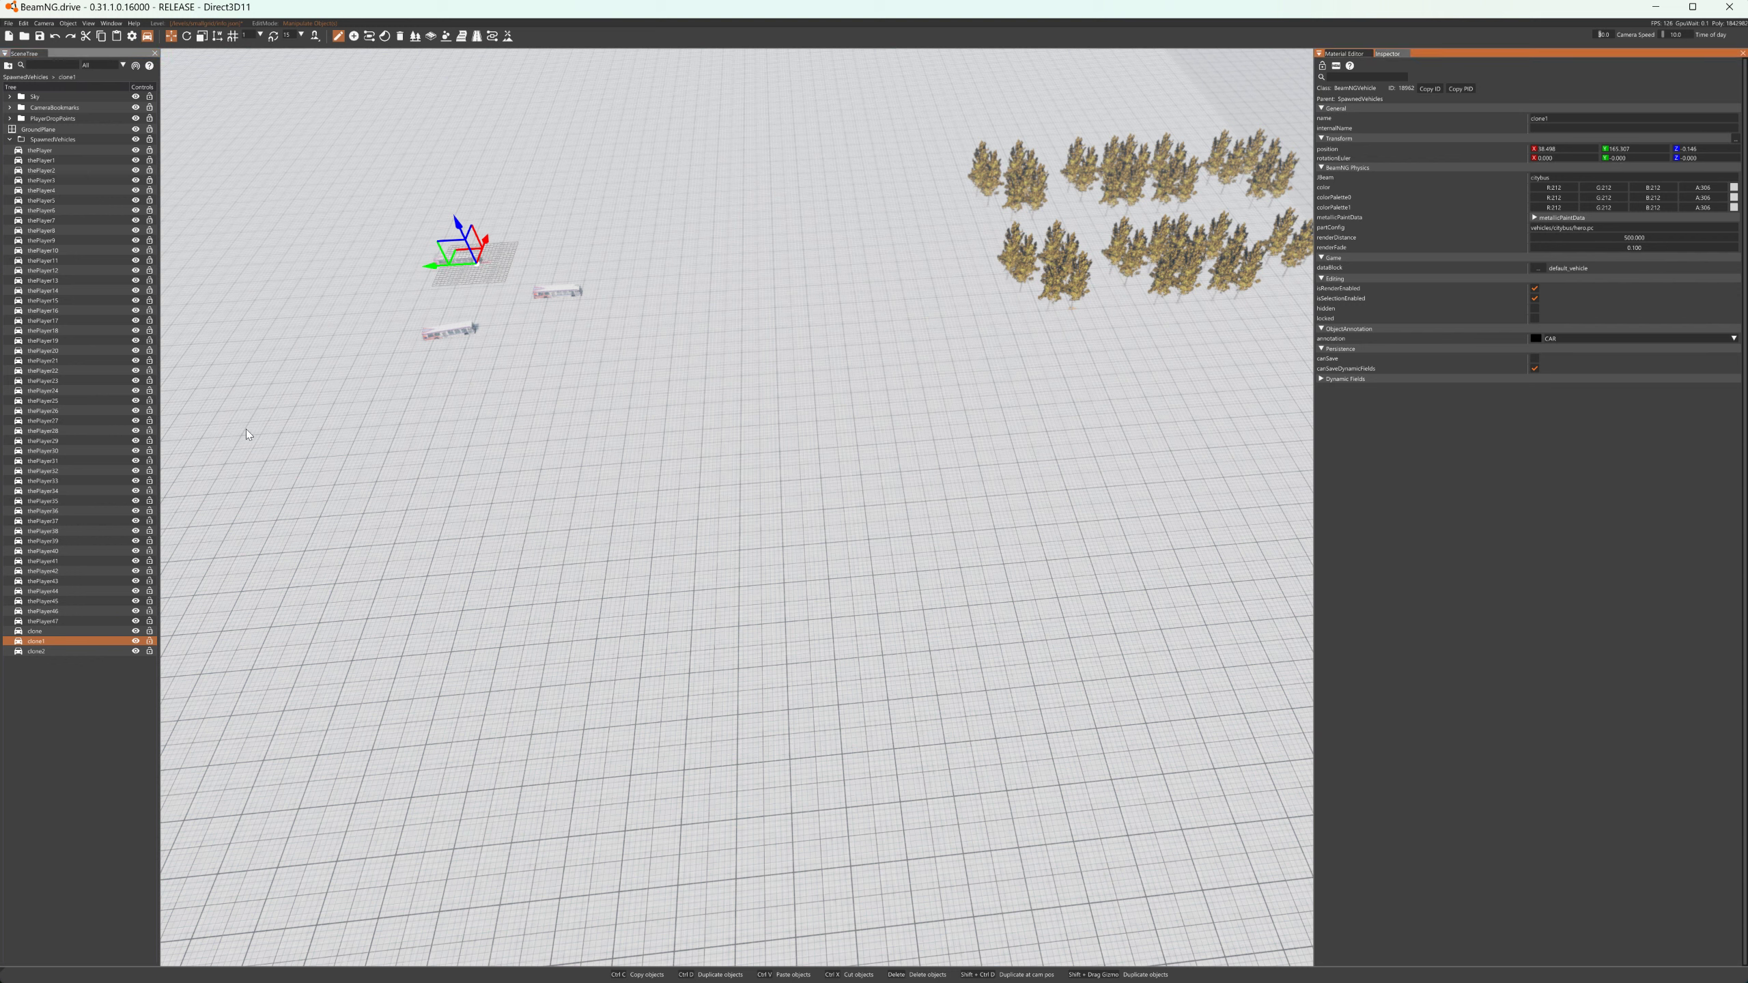
- Set the rotation of the last duplicated bus to 0 on all axes, and leave the world editor
{"action": "left_click", "coordinate": [41, 631]}
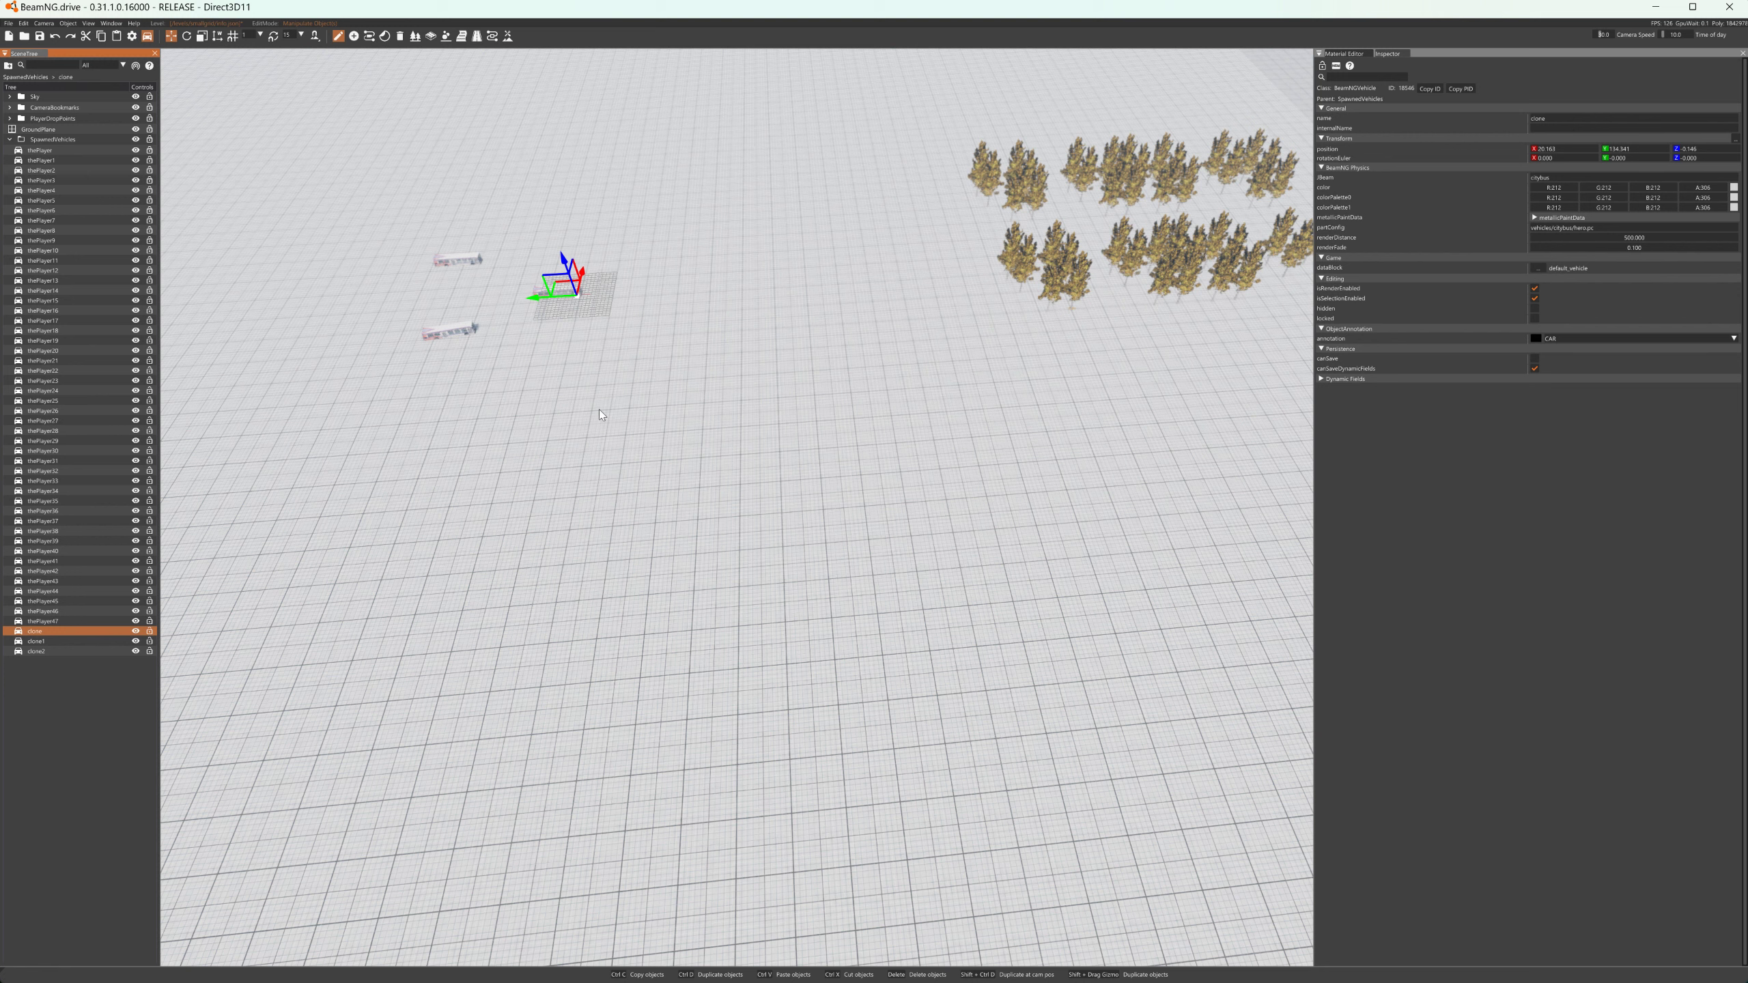
{"action": "left_click", "coordinate": [37, 650]}
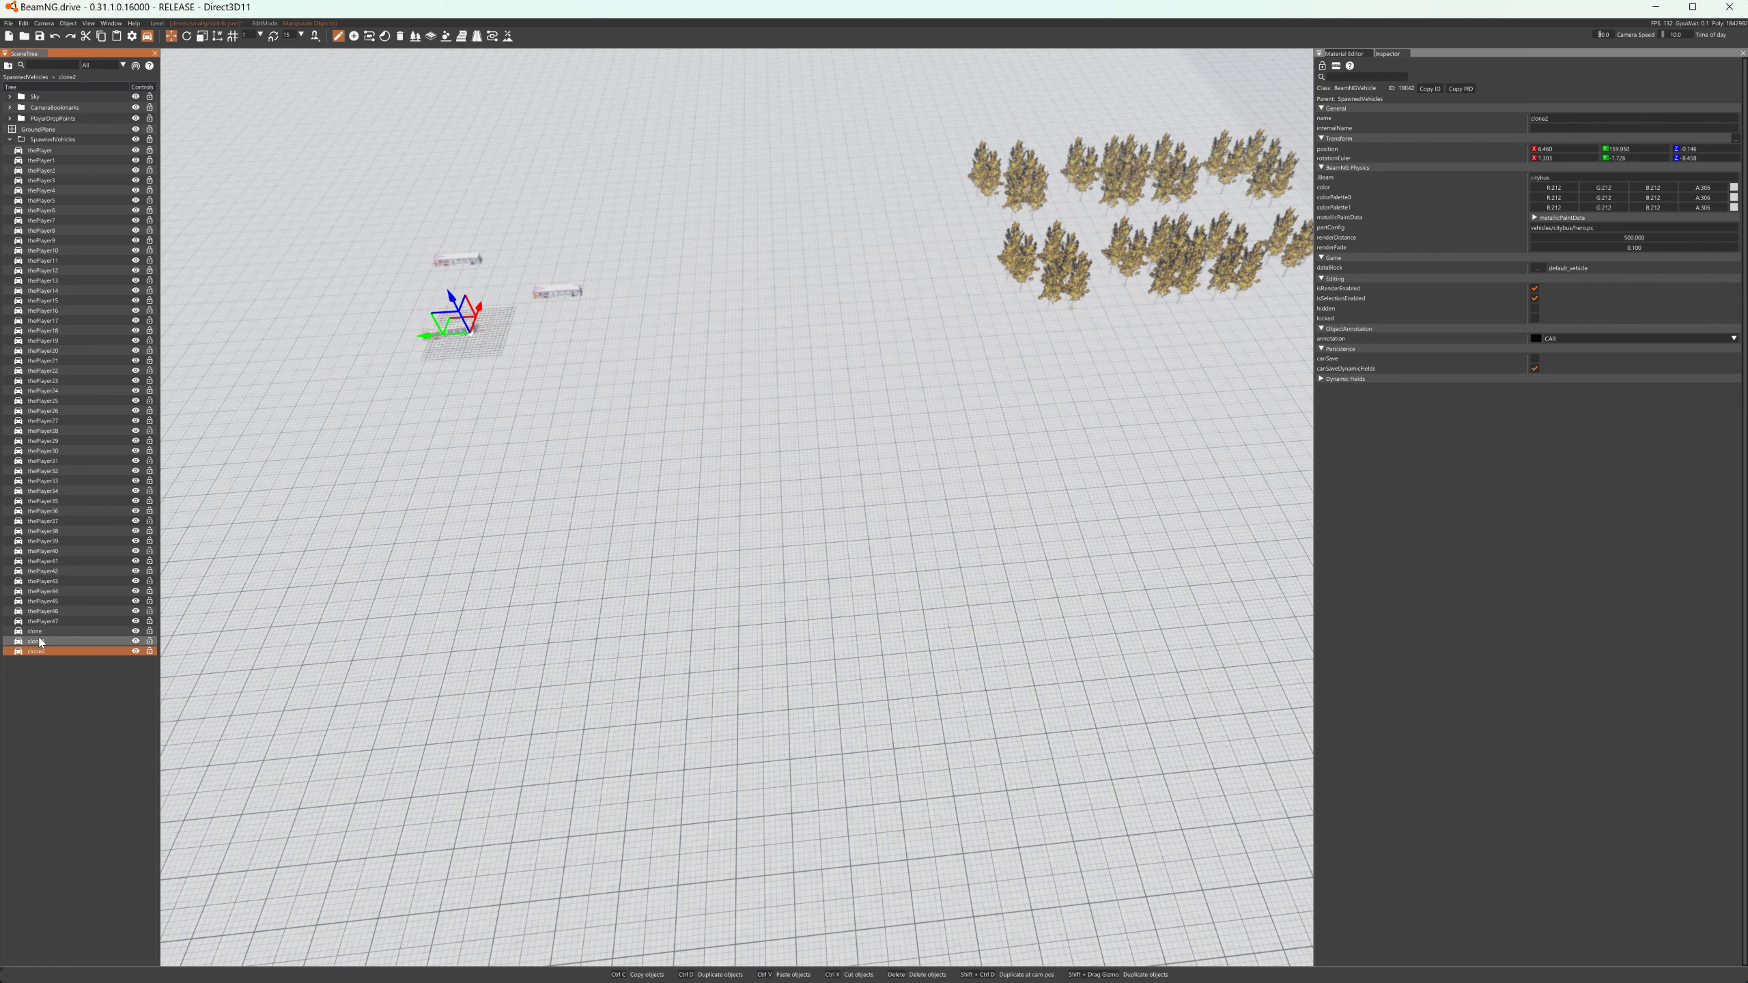
{"action": "left_click_drag", "start_coordinate": [1645, 160], "coordinate": [1607, 161]}
{"action": "type", "text": "0"}
{"action": "key", "text": "Return"}
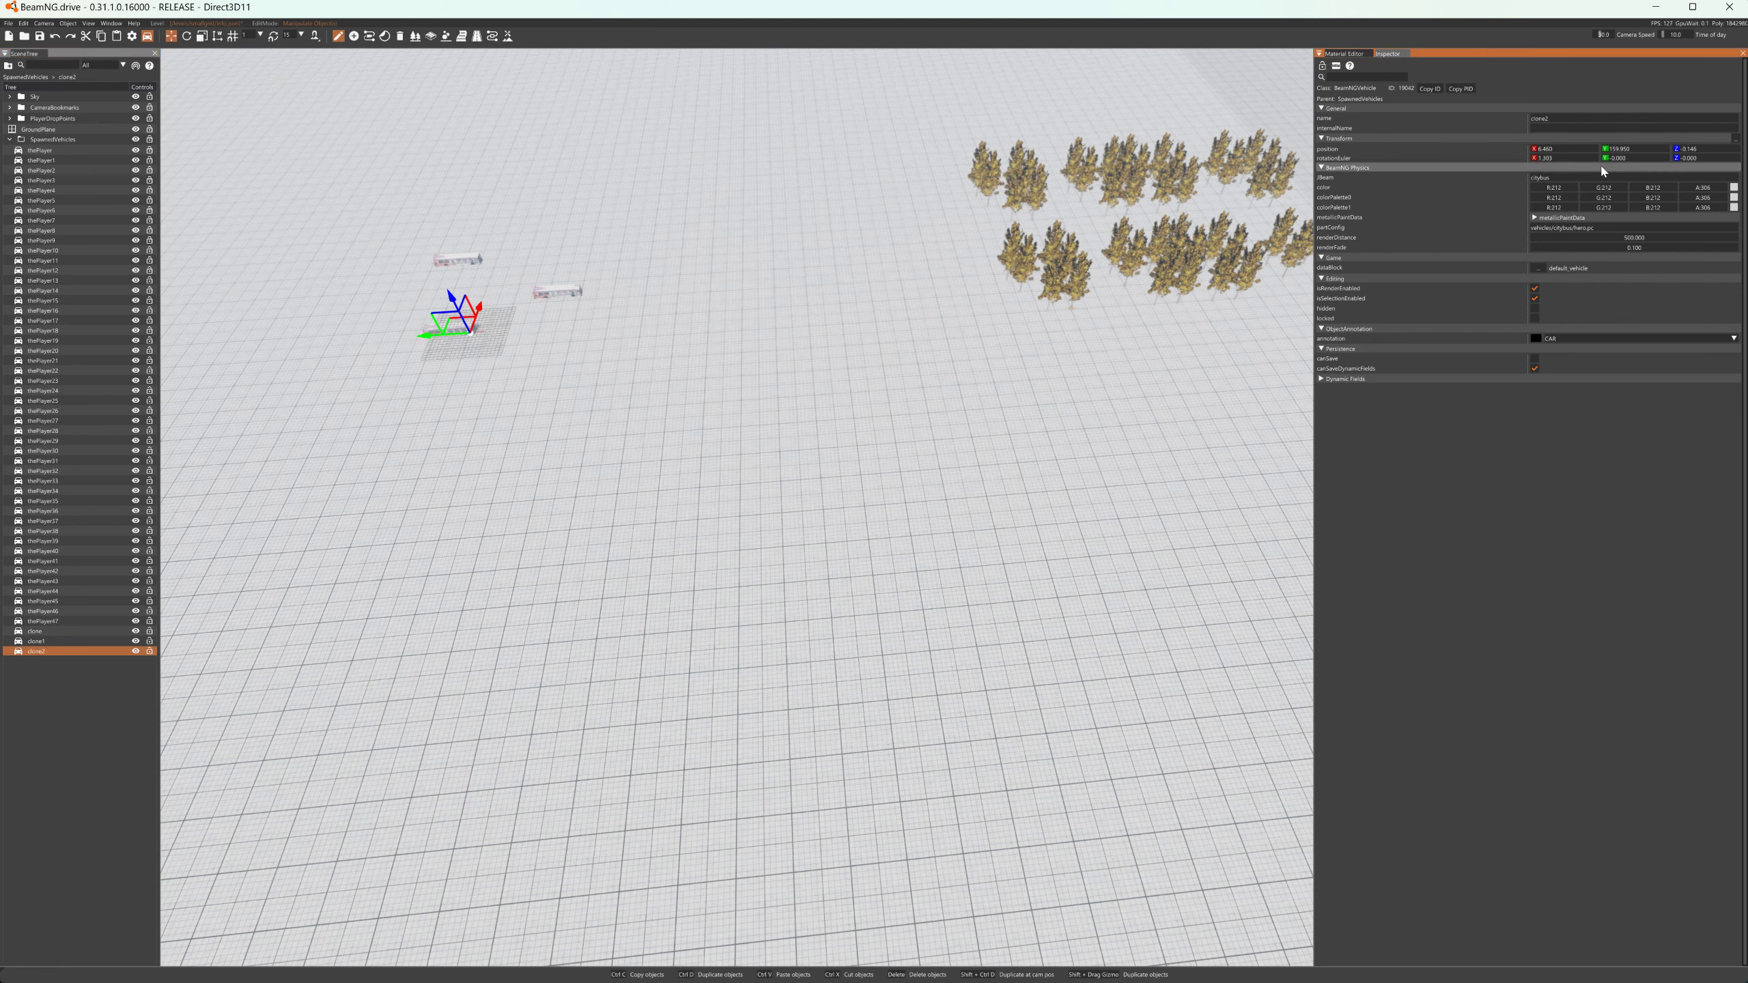
{"action": "left_click", "coordinate": [1109, 321]}
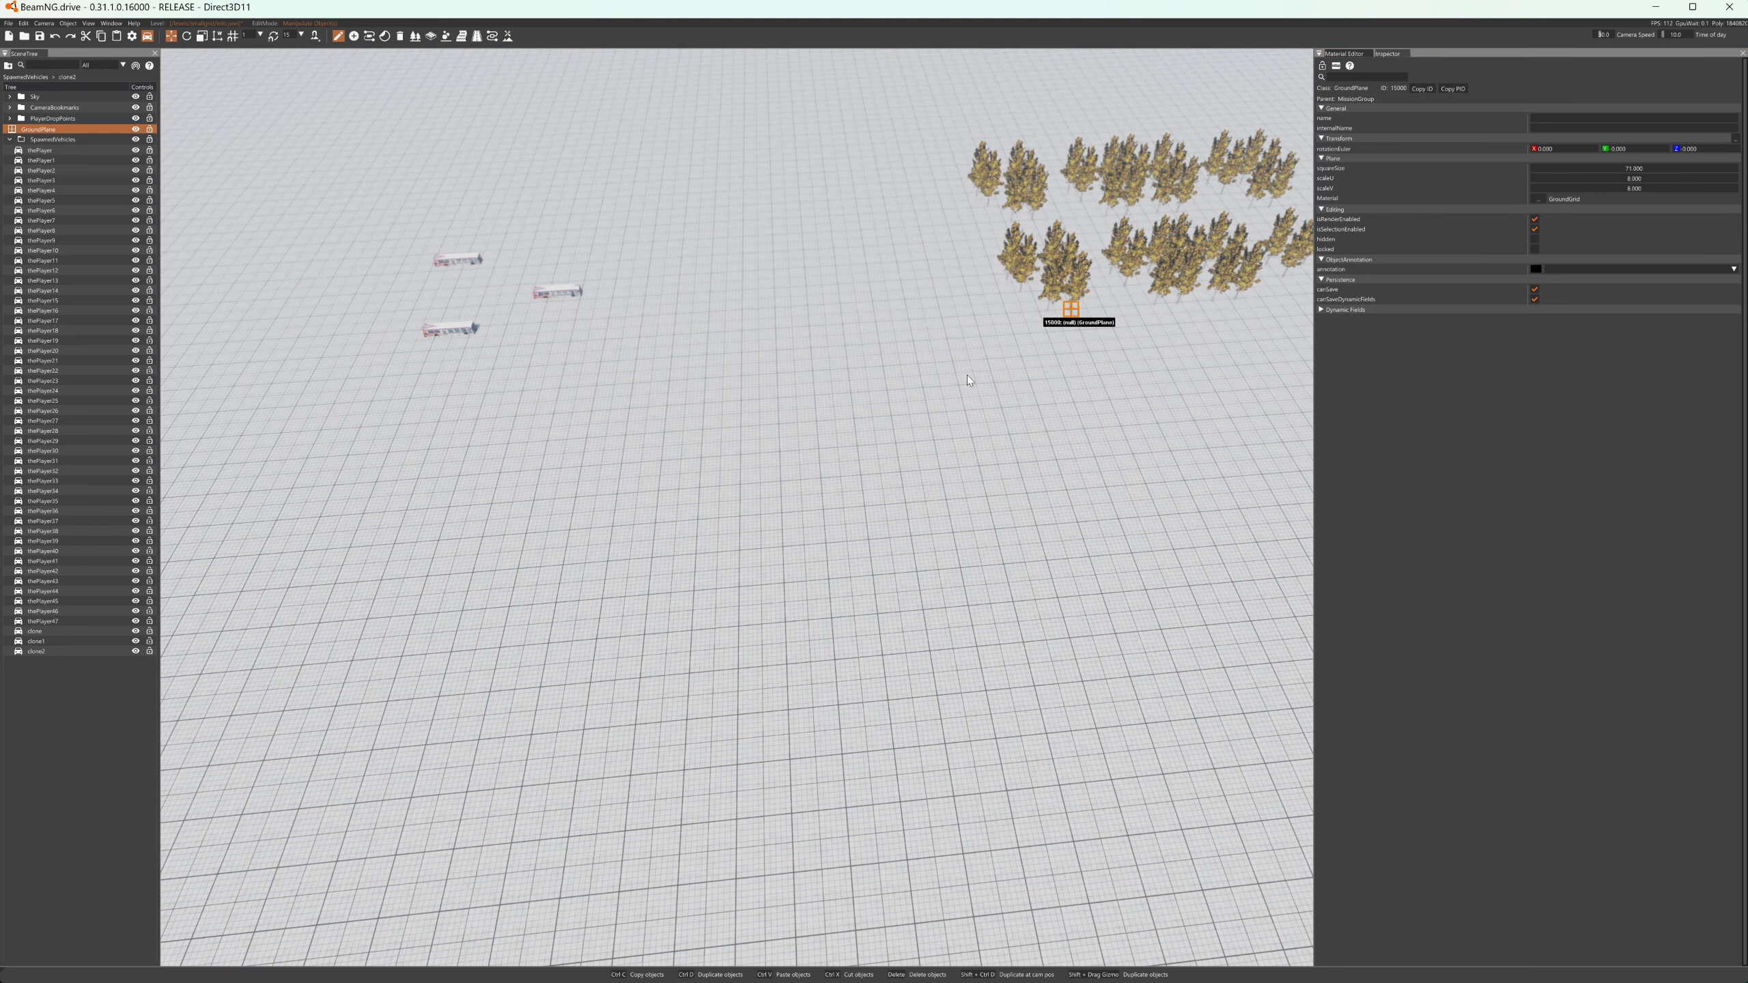
{"action": "key", "text": "F11"}
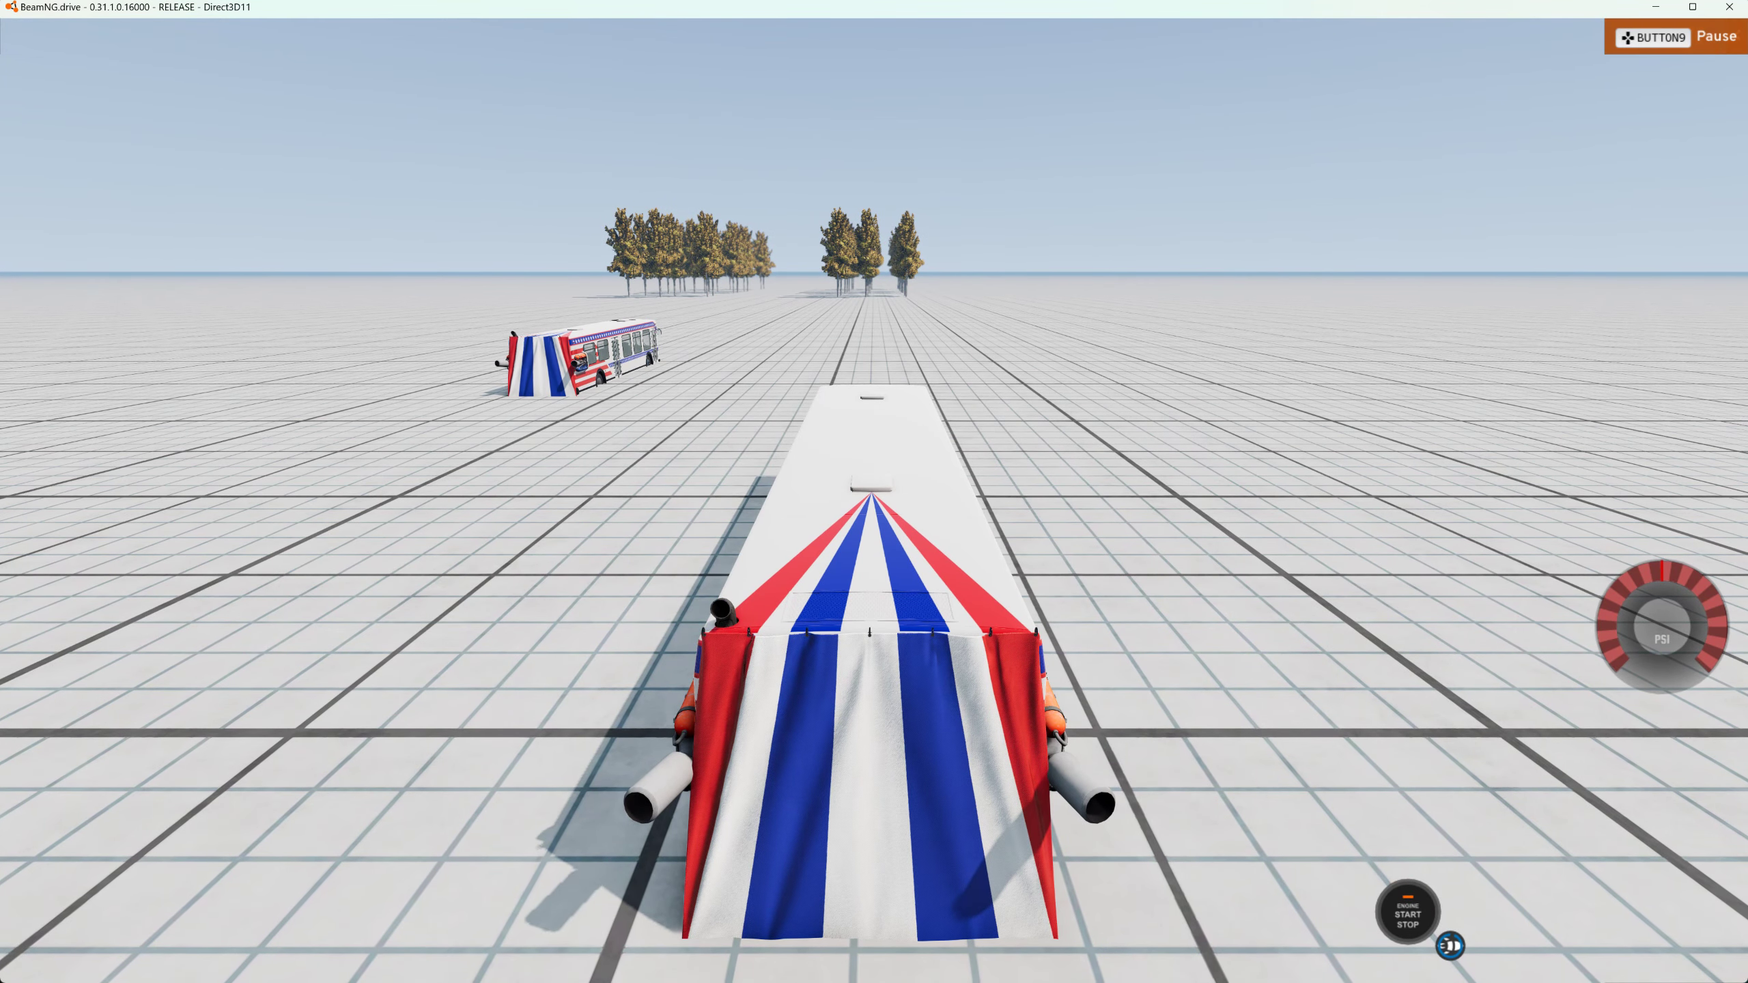
- Switch through the vehicles, resume the simulation and watch a bus run into the forest from an elevated free camera
{"action": "key", "text": "Tab"}
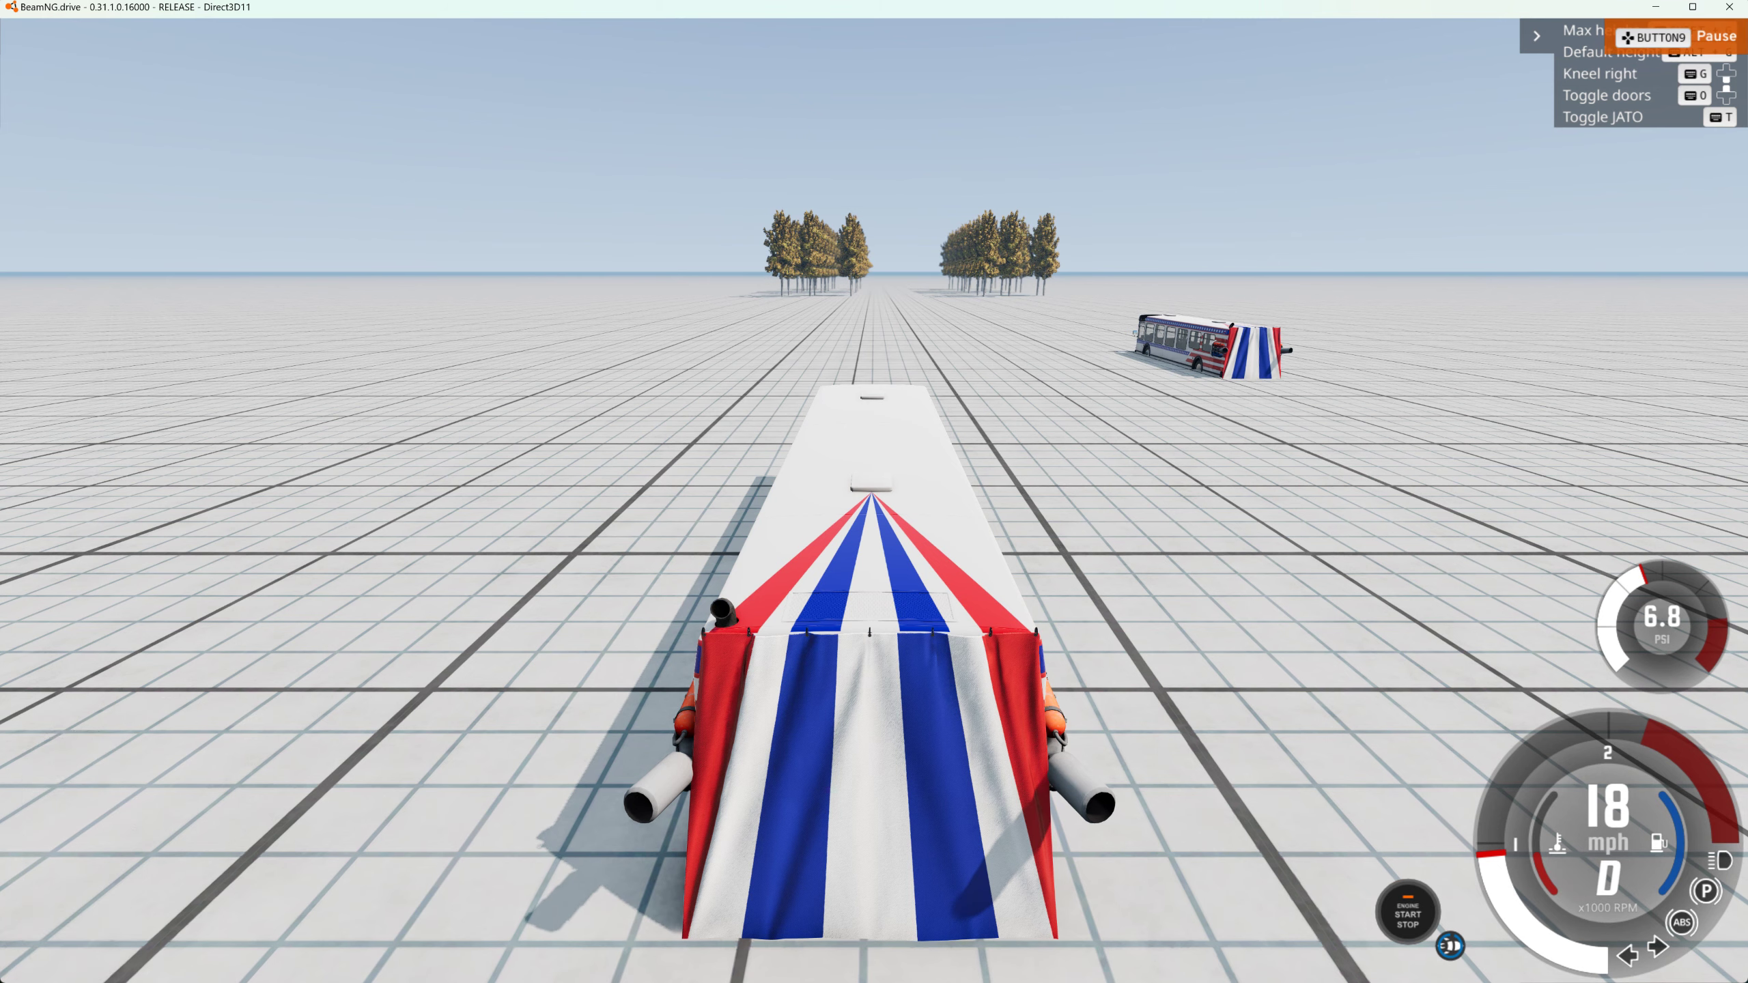
{"action": "key", "text": "Tab"}
{"action": "key", "text": "Tab"}
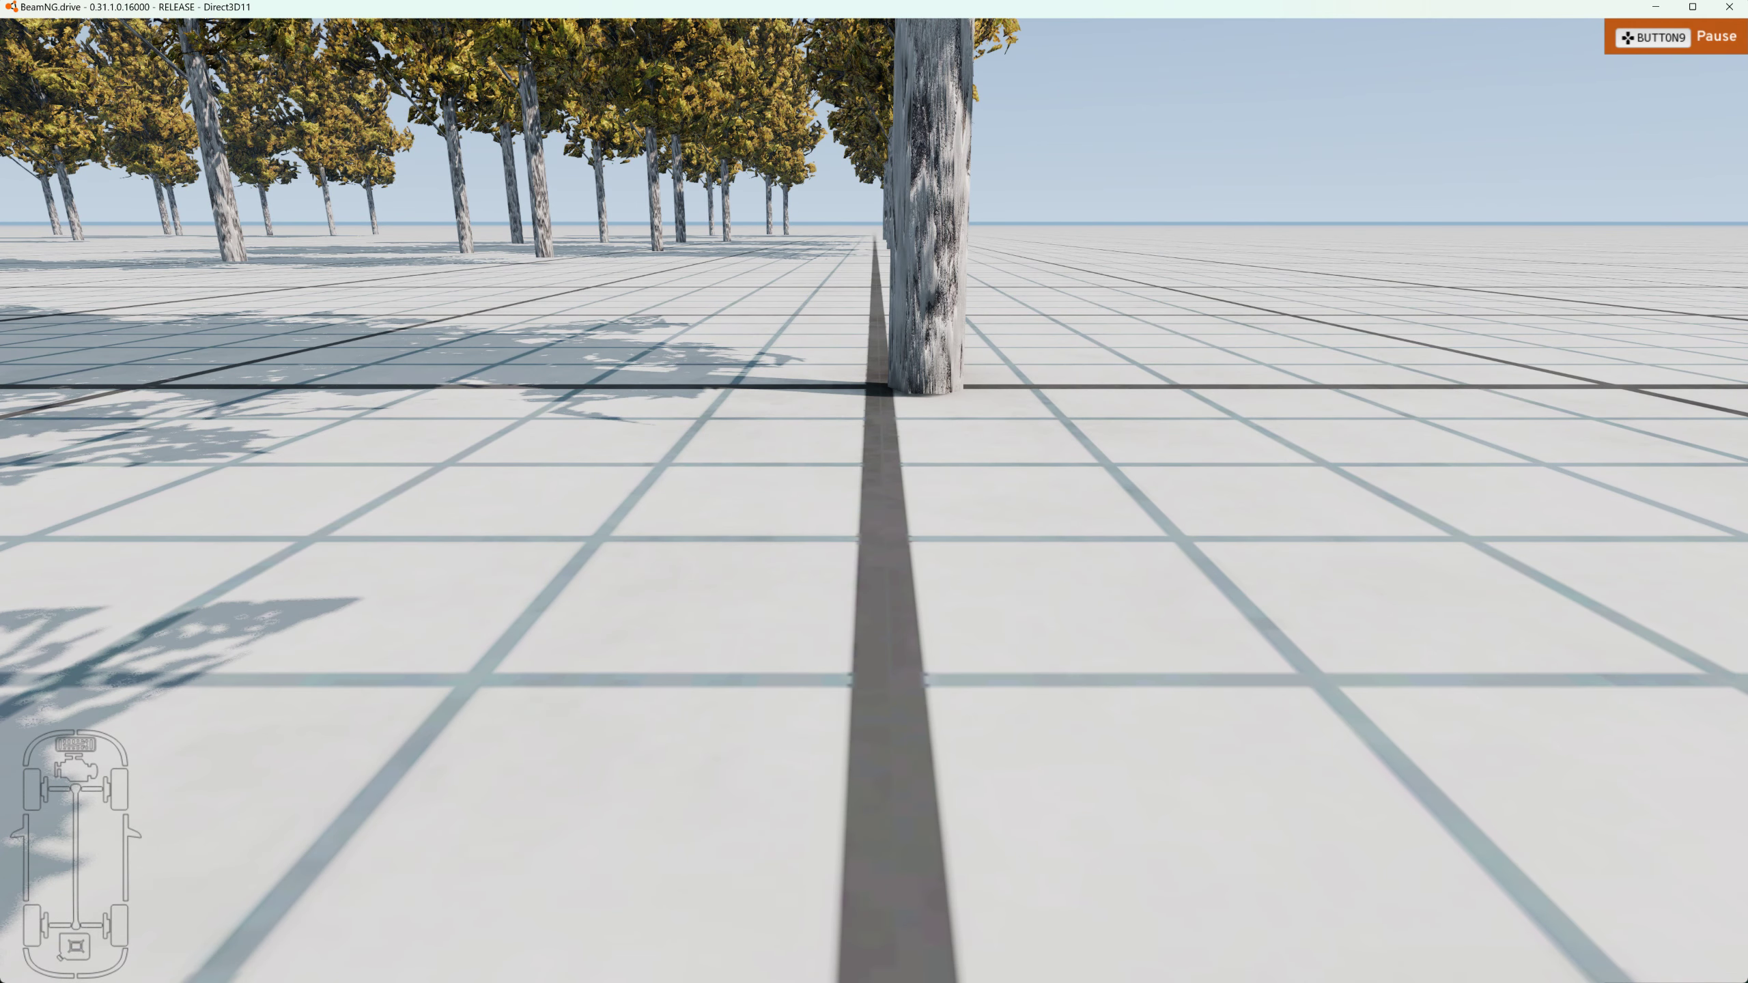
{"action": "key", "text": "shift+c"}
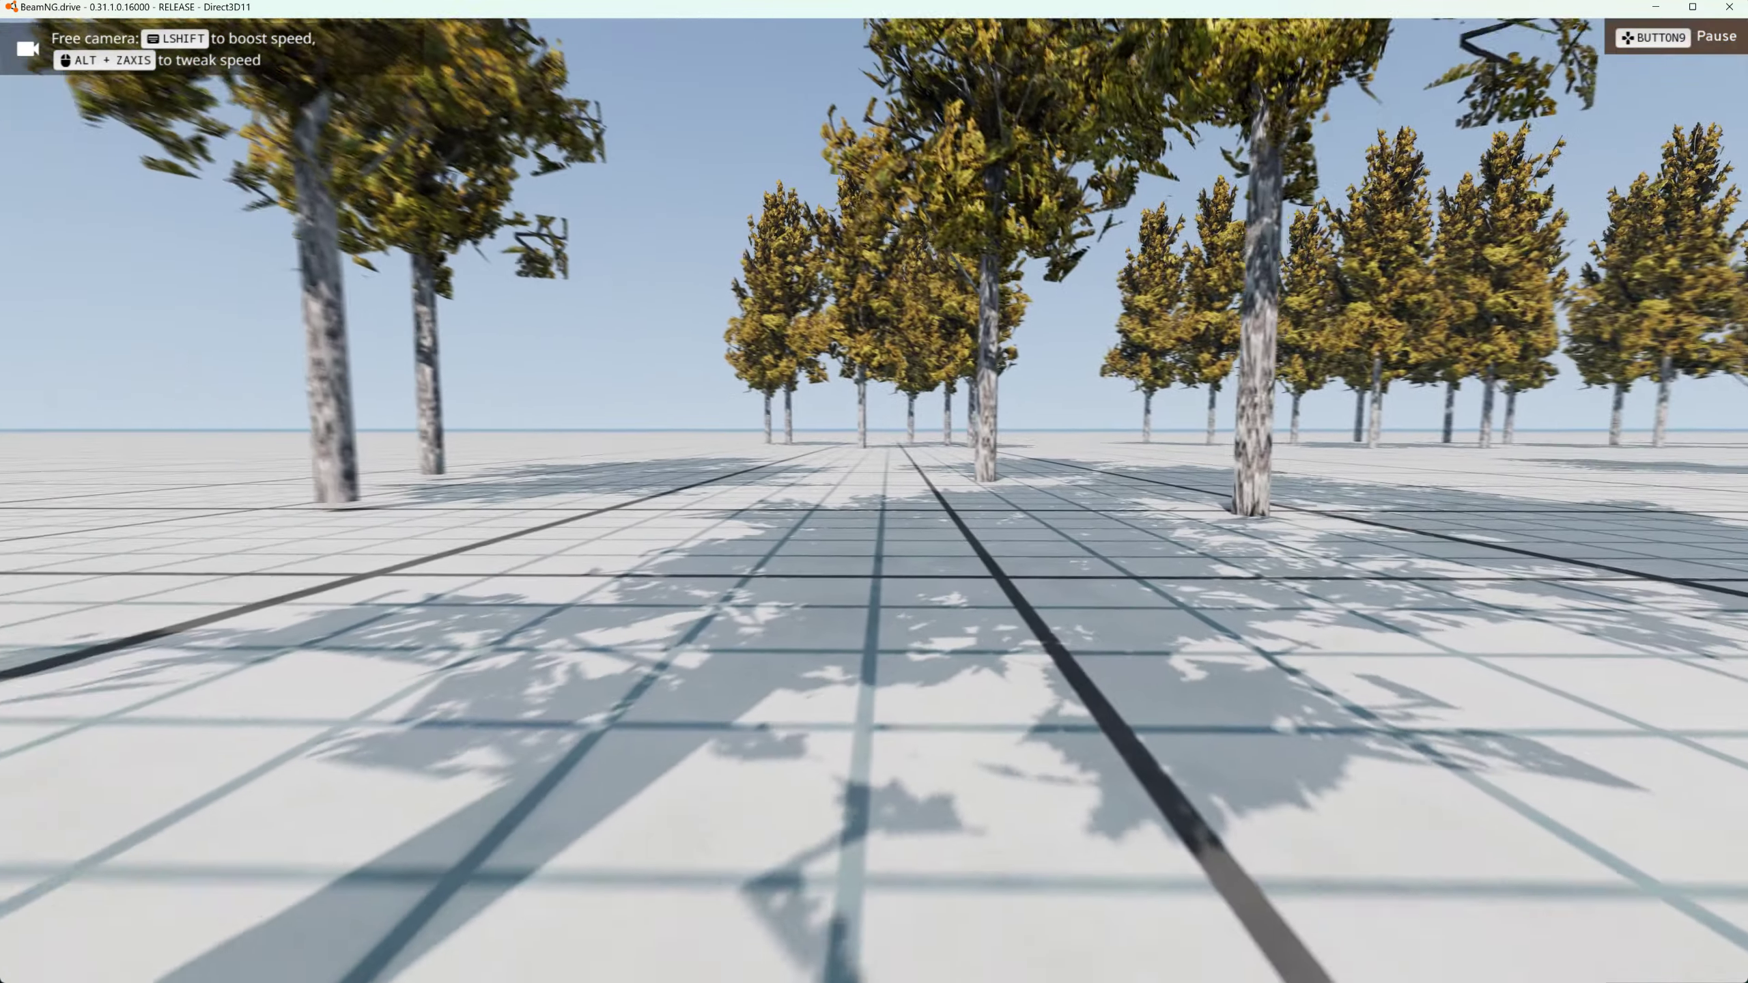
{"action": "key", "text": "s"}
{"action": "right_click_drag", "start_coordinate": [1012, 234], "coordinate": [998, 296]}
{"action": "key", "text": "j"}
{"action": "right_click_drag", "start_coordinate": [1023, 360], "coordinate": [1020, 362]}
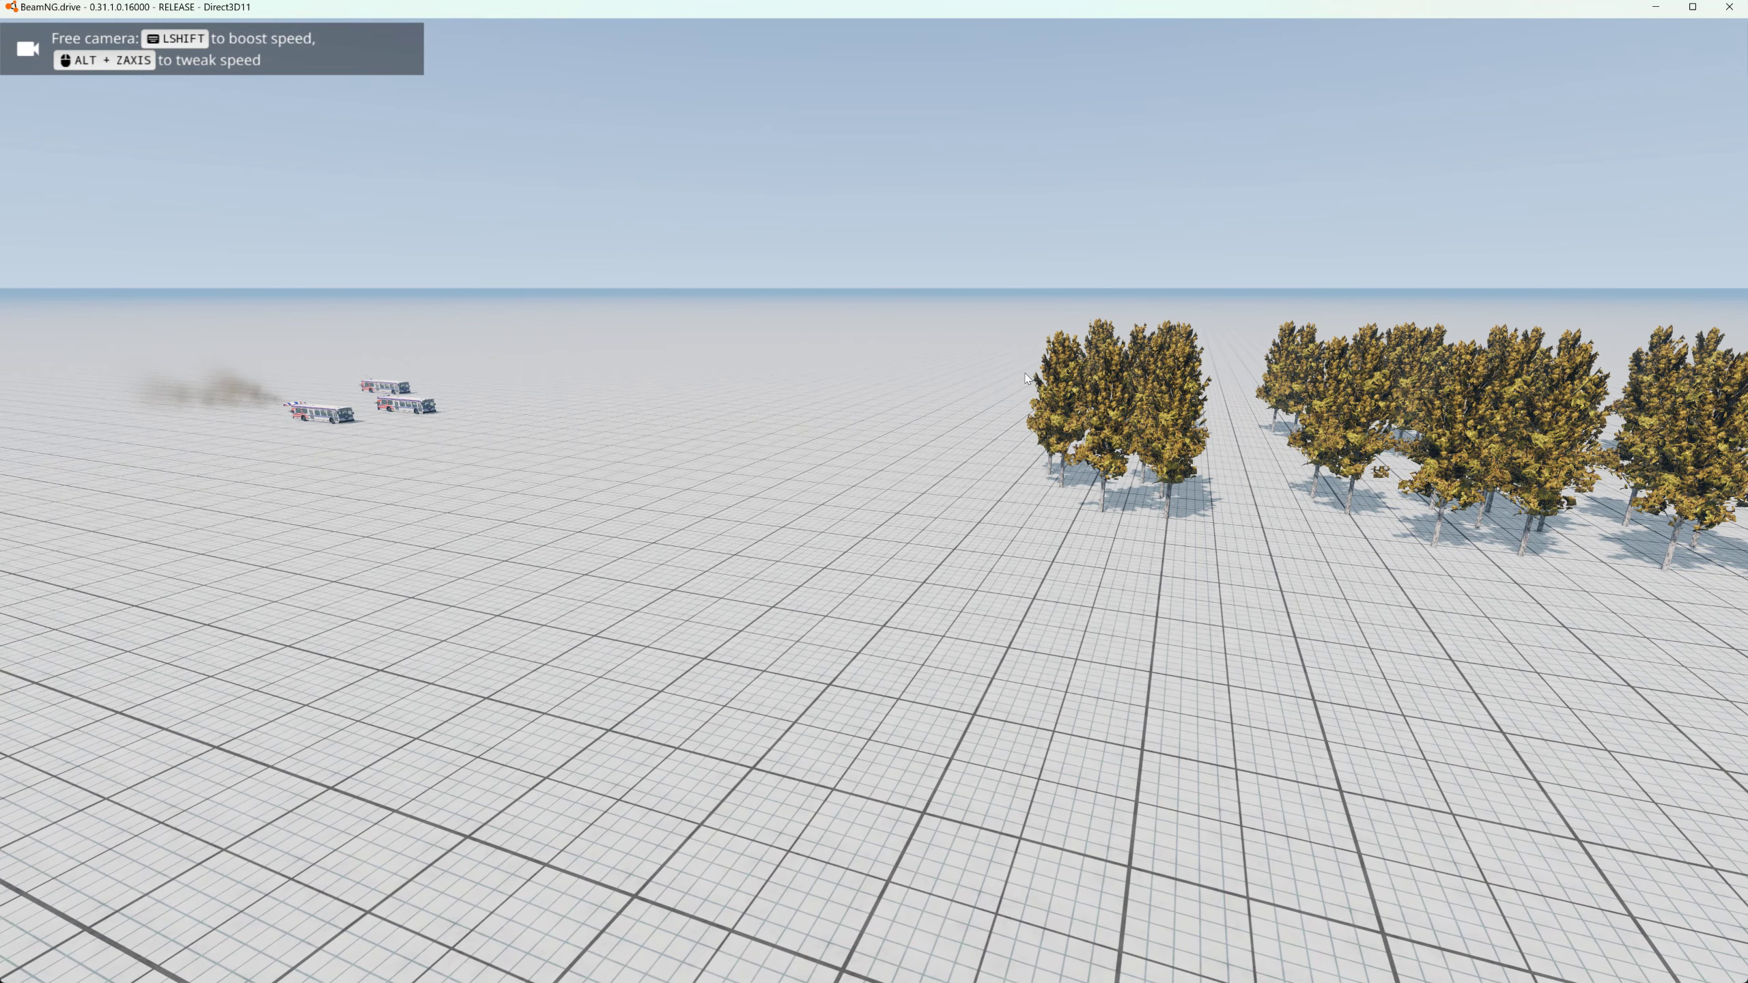
{"action": "right_click_drag", "start_coordinate": [1165, 563], "coordinate": [1172, 562]}
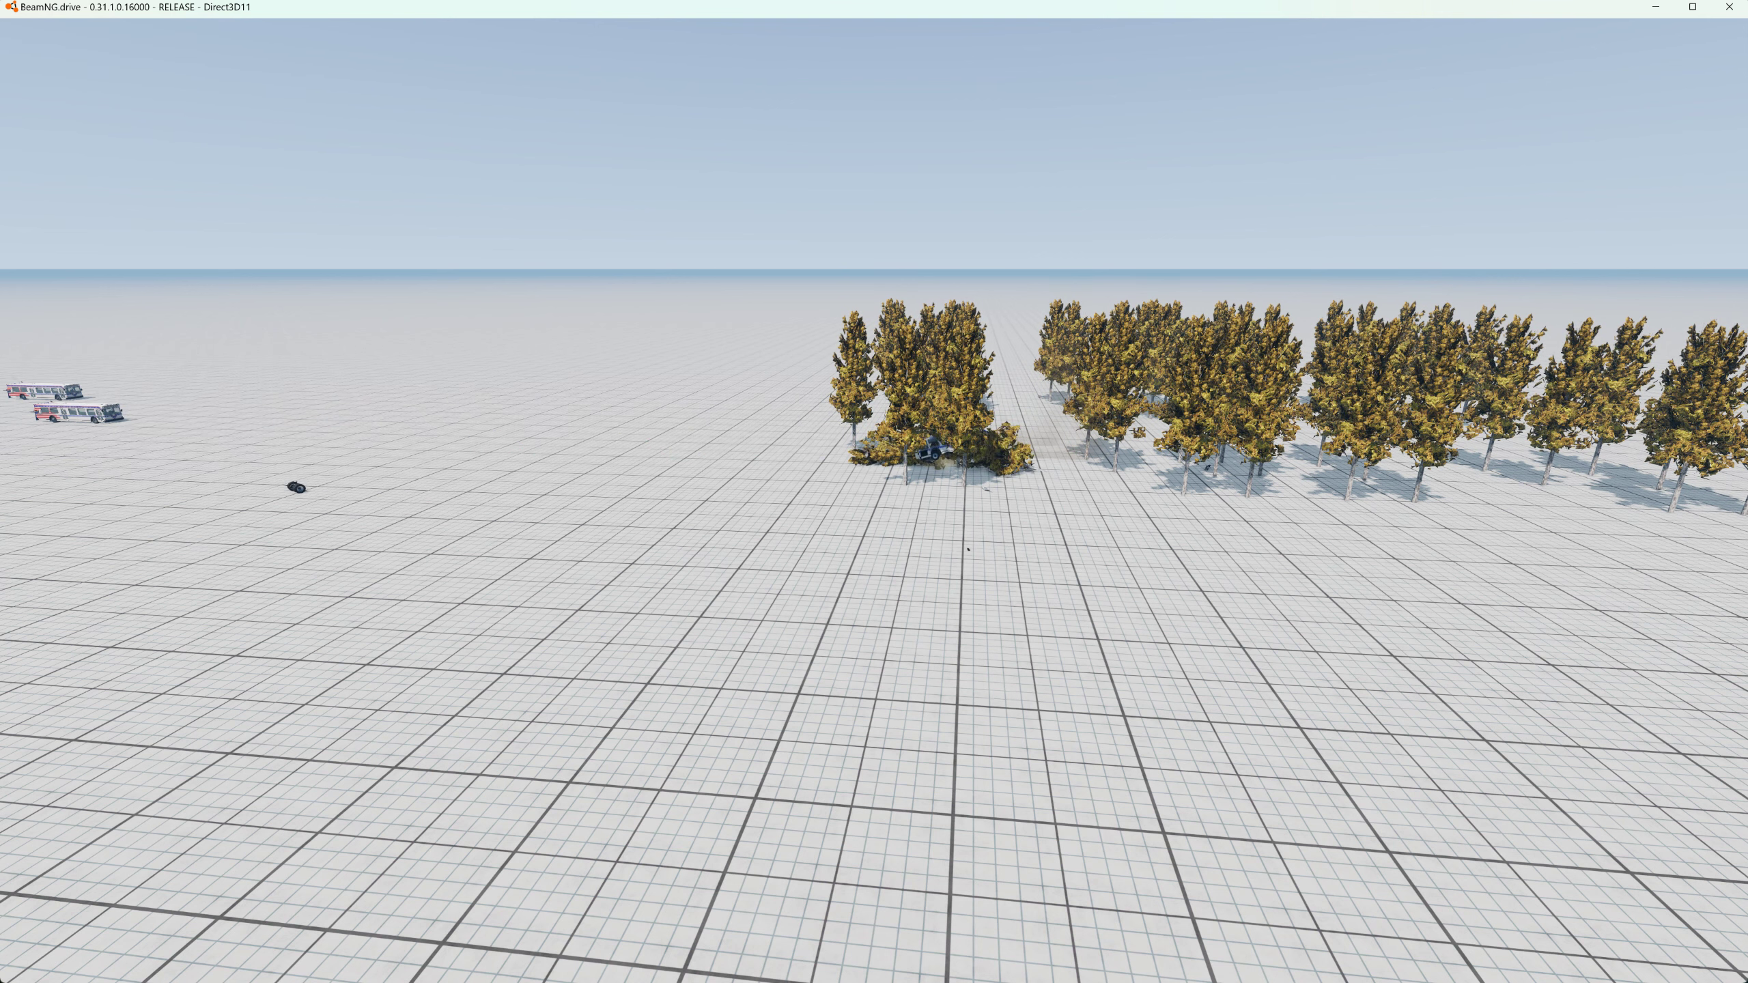
- Reset the vehicles, return to the vehicle camera and switch through the trees to one of the buses
{"action": "key", "text": "r"}
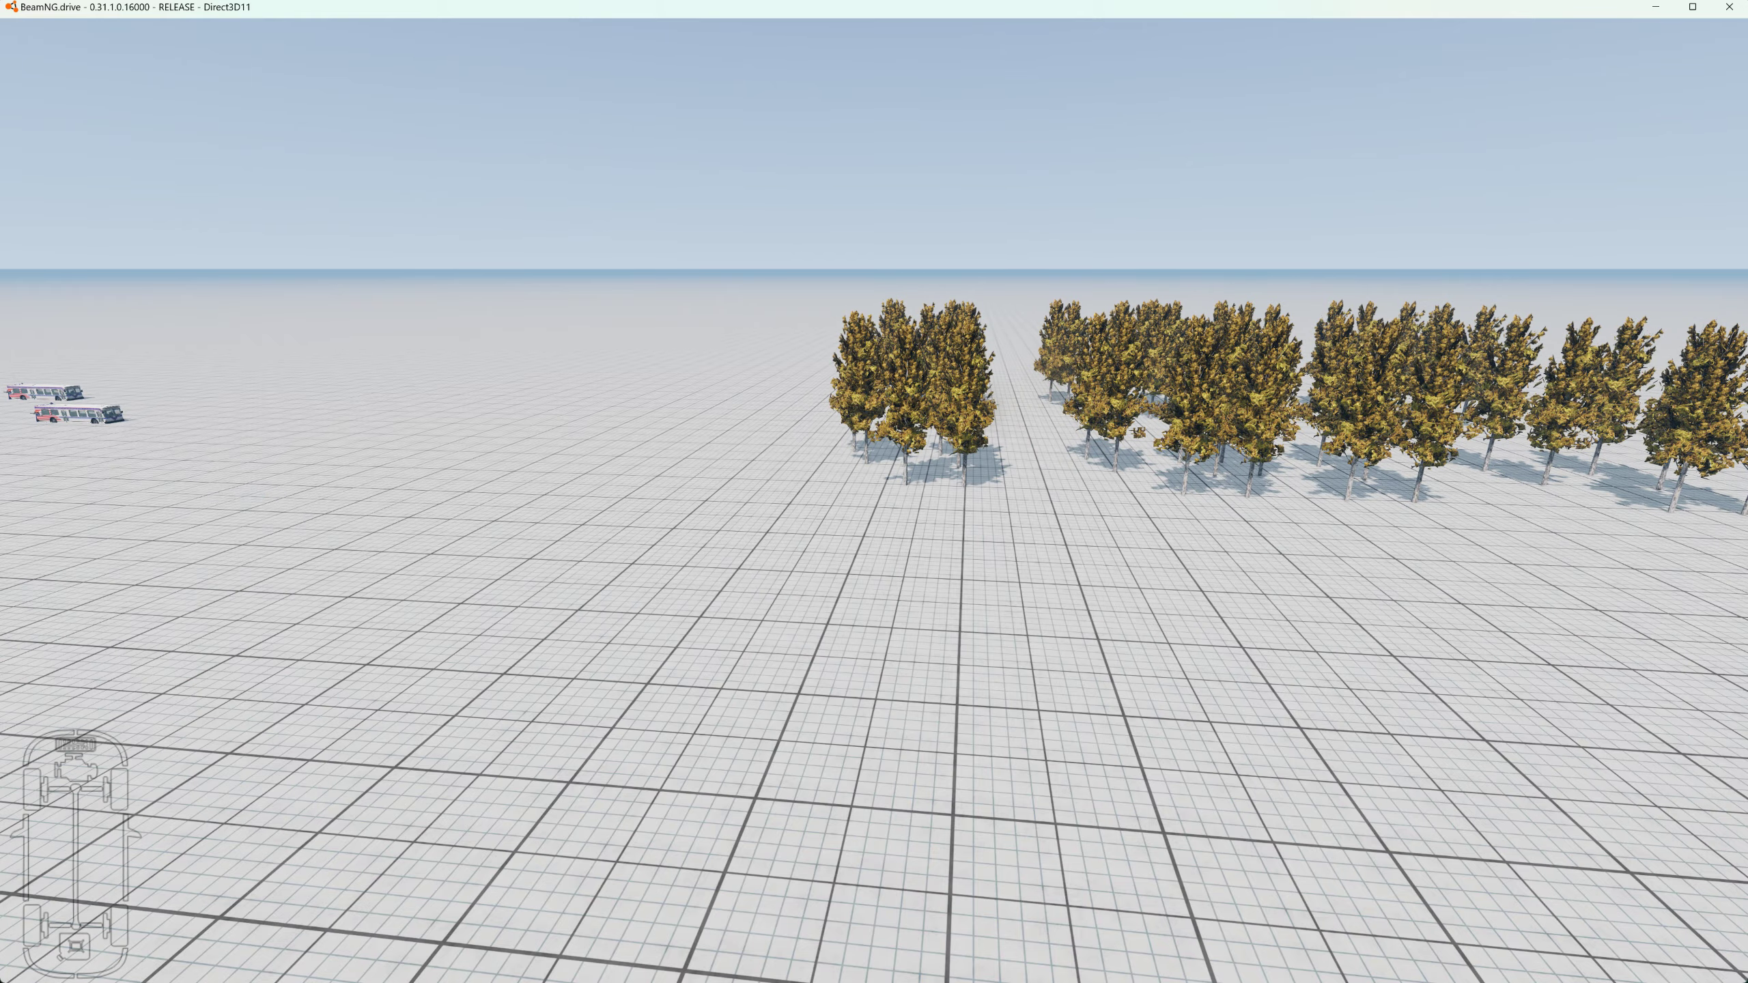
{"action": "key", "text": "shift+c"}
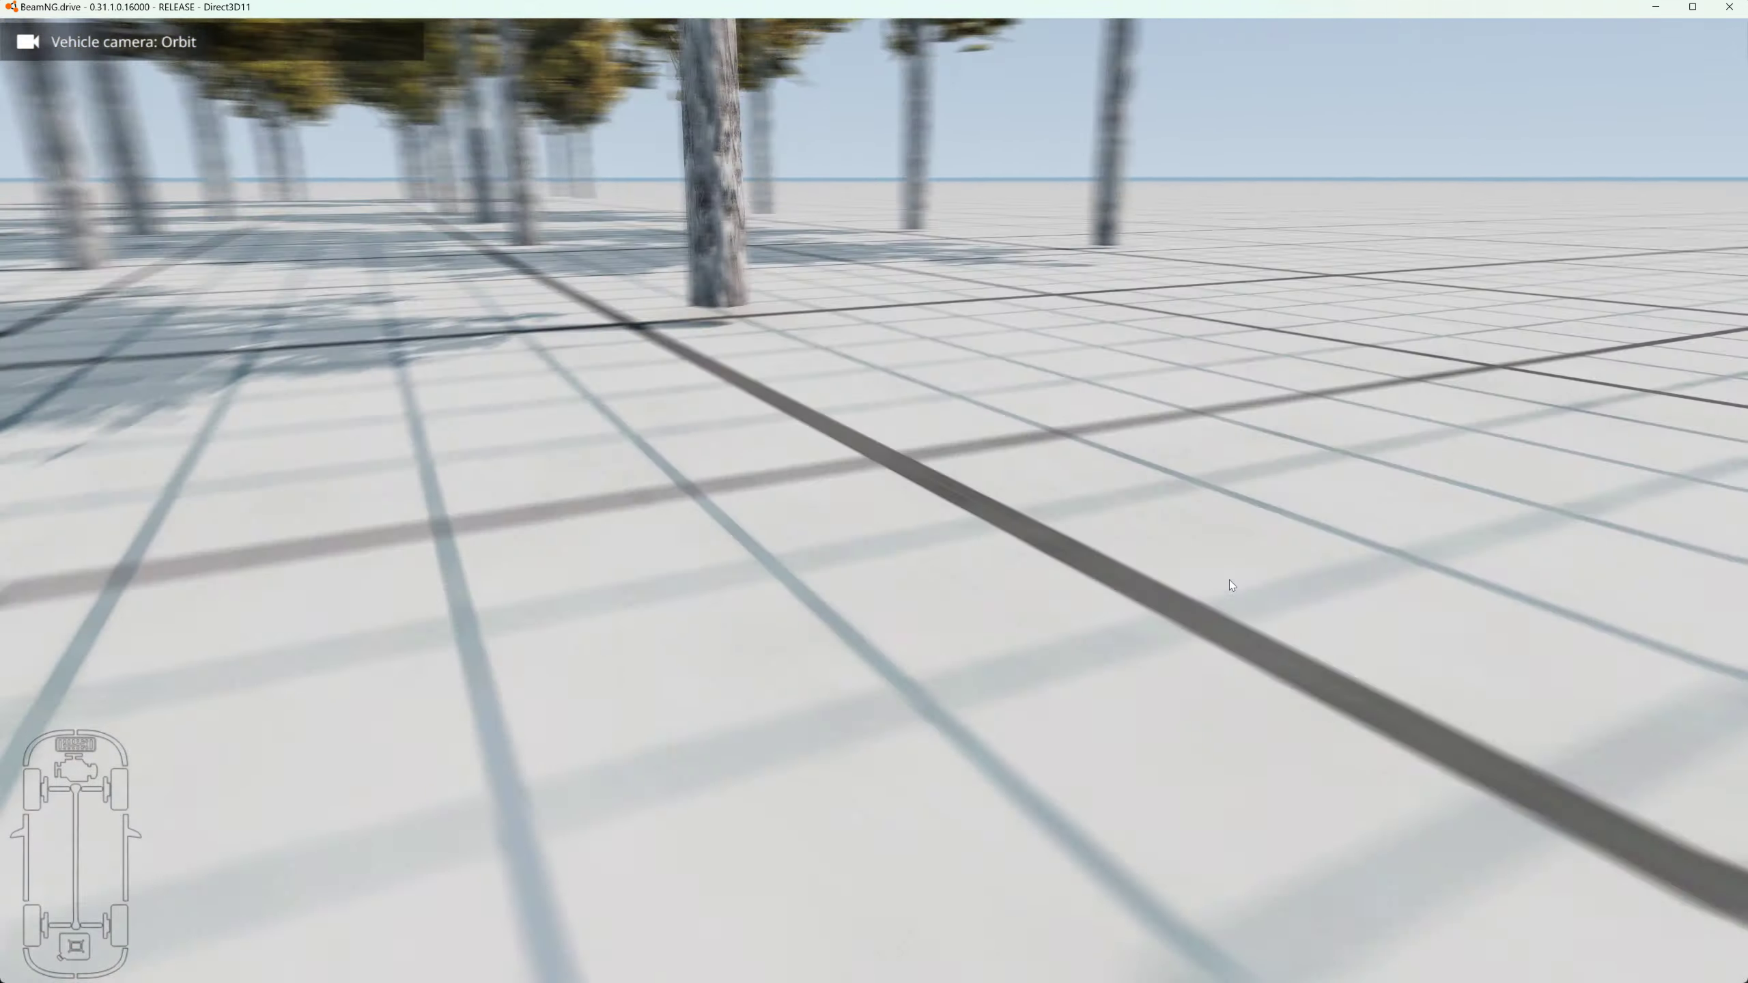
{"action": "key", "text": "Up"}
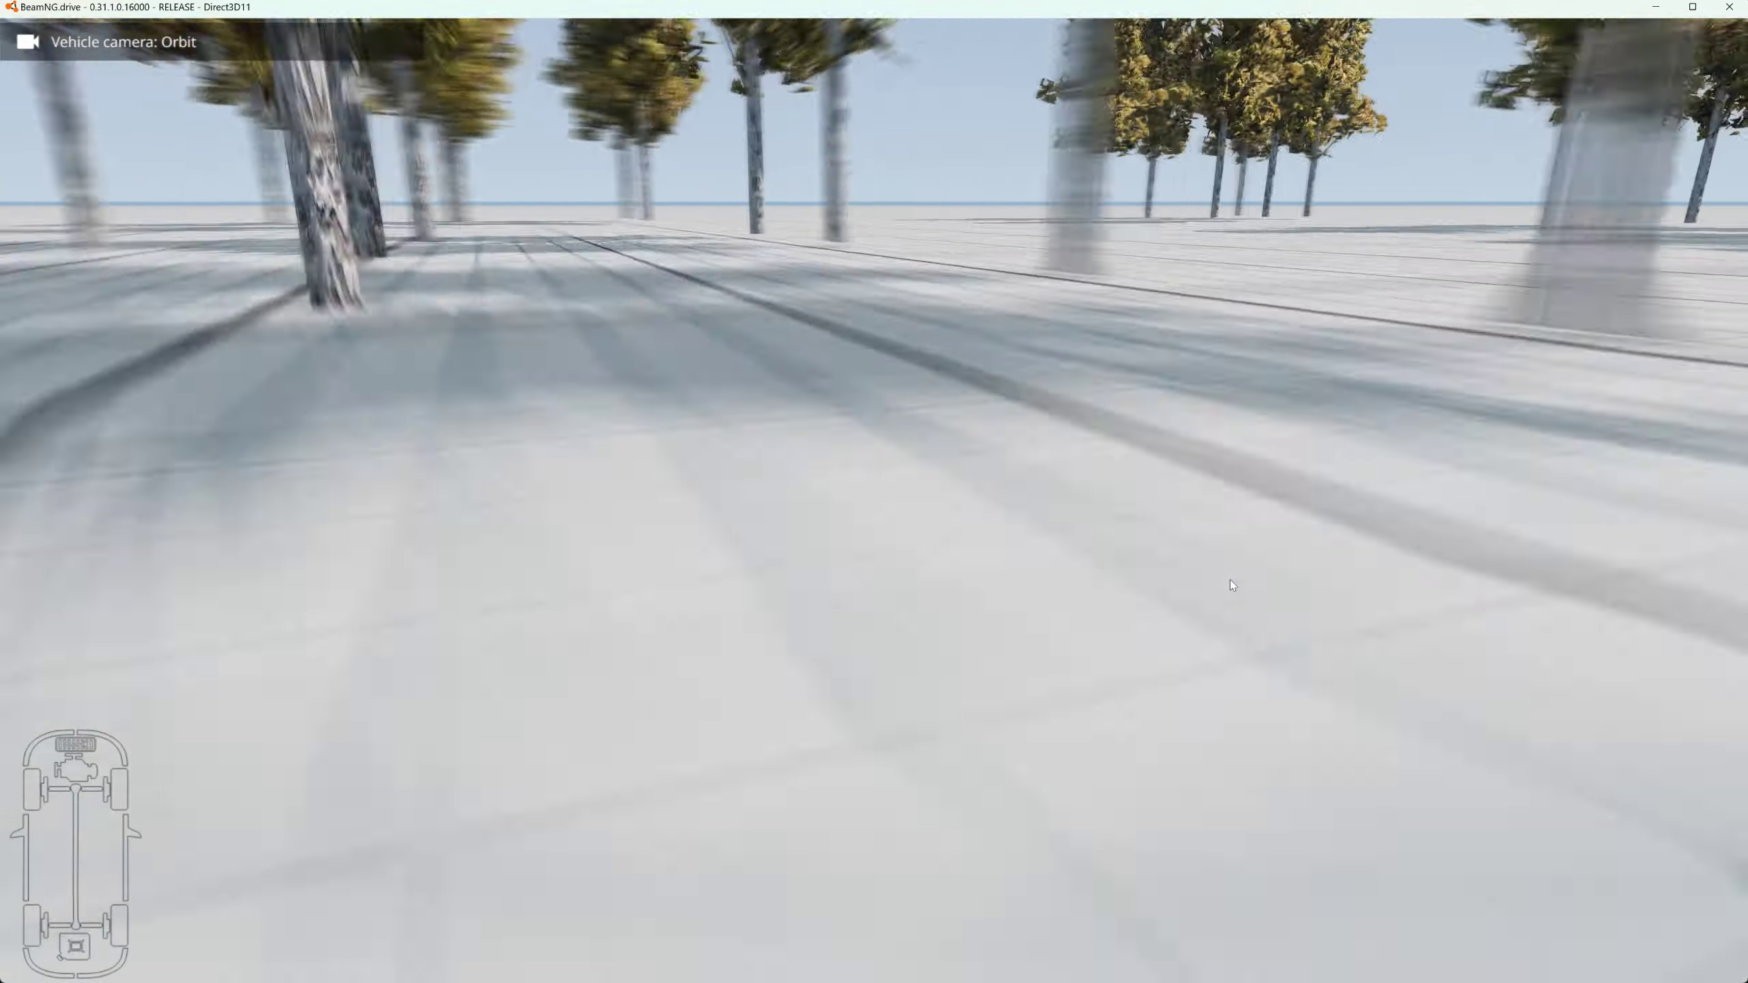
{"action": "key", "text": "Up"}
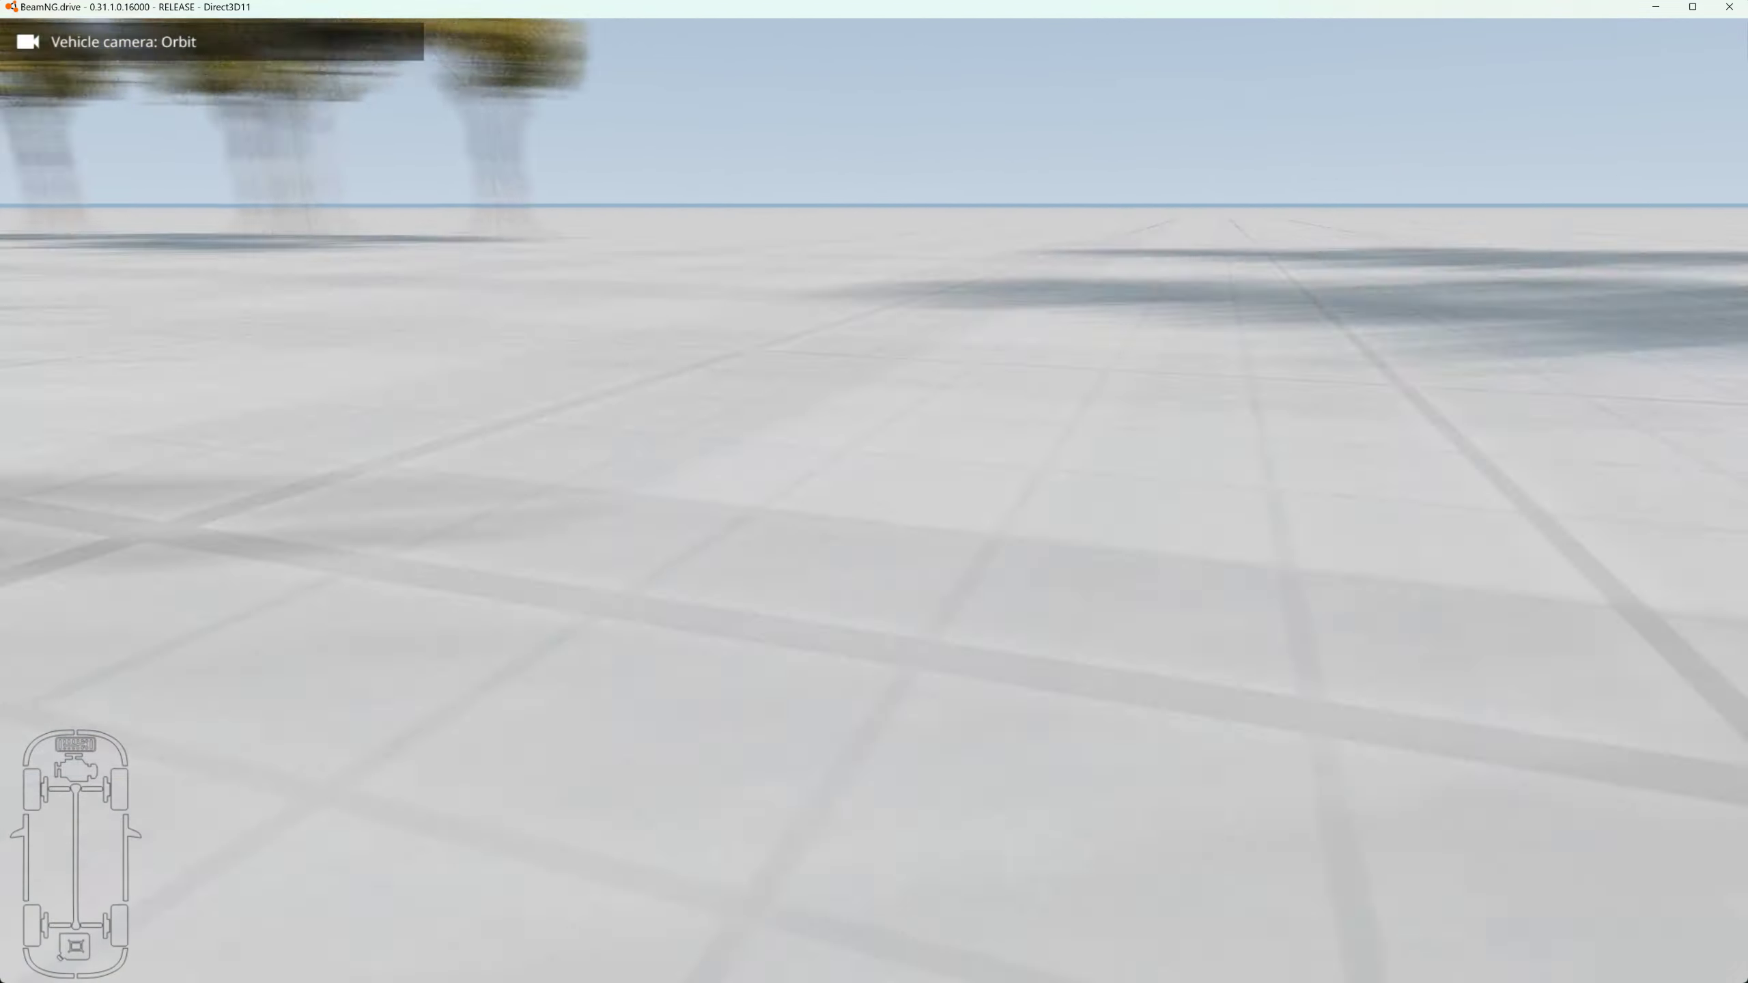
{"action": "key", "text": "Up"}
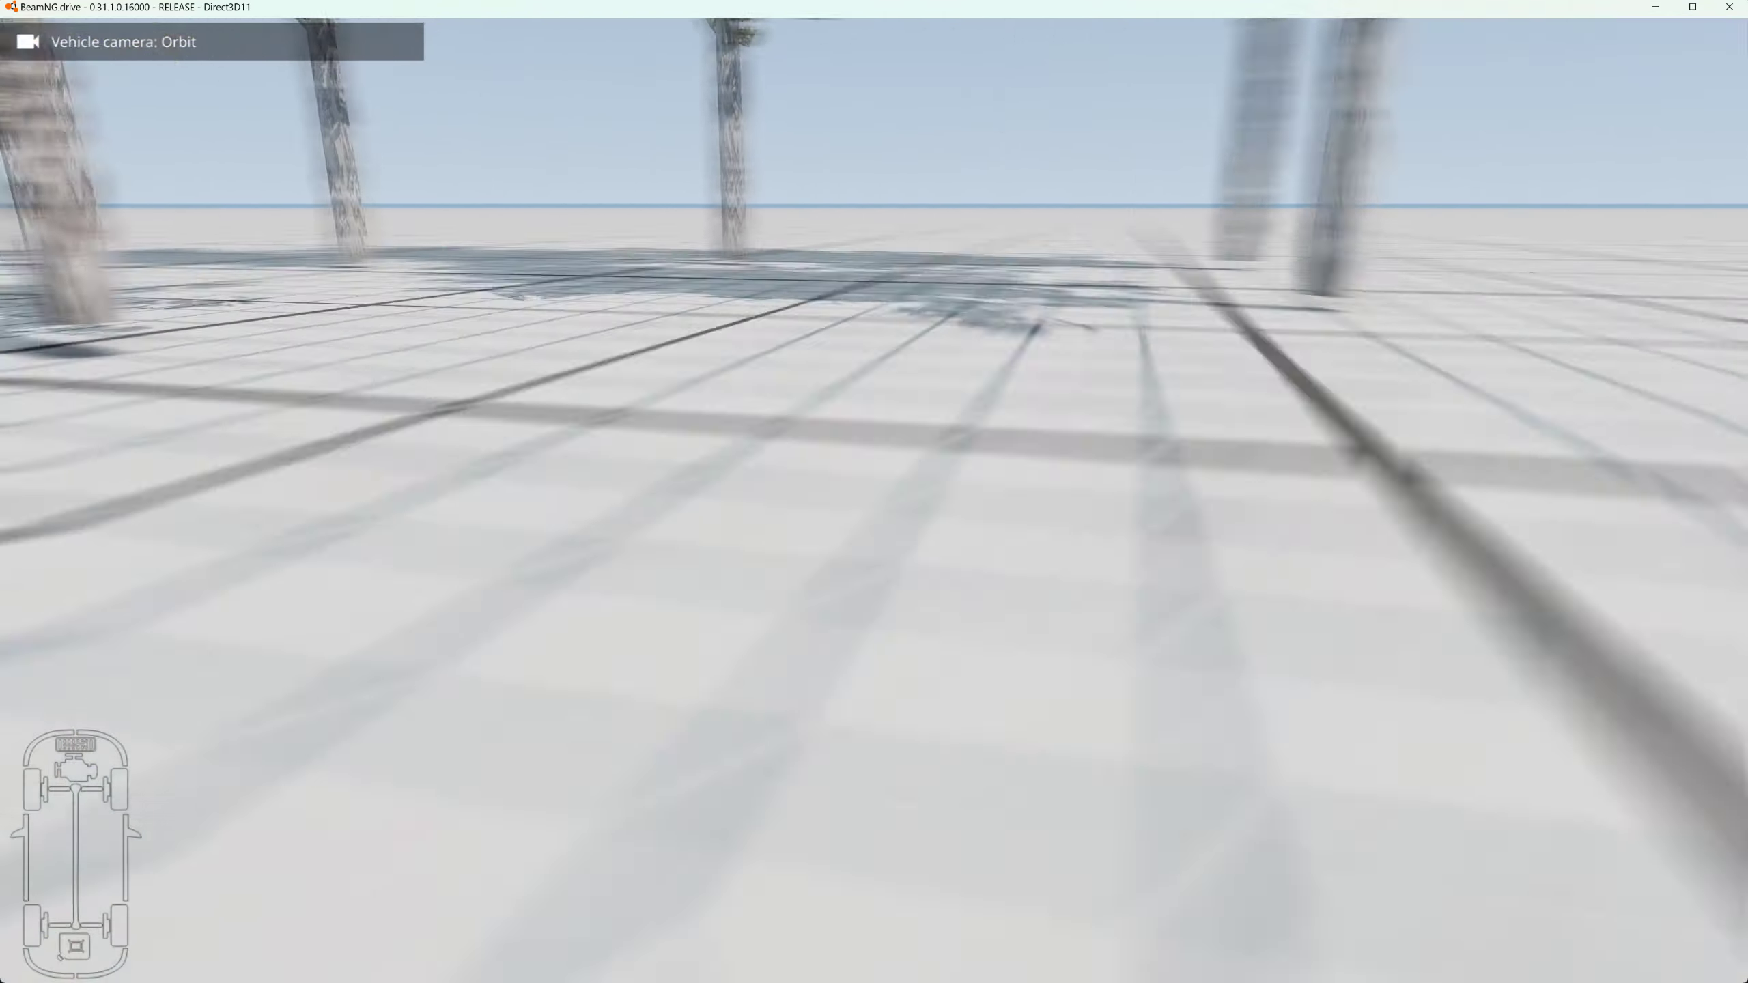
{"action": "key", "text": "Up"}
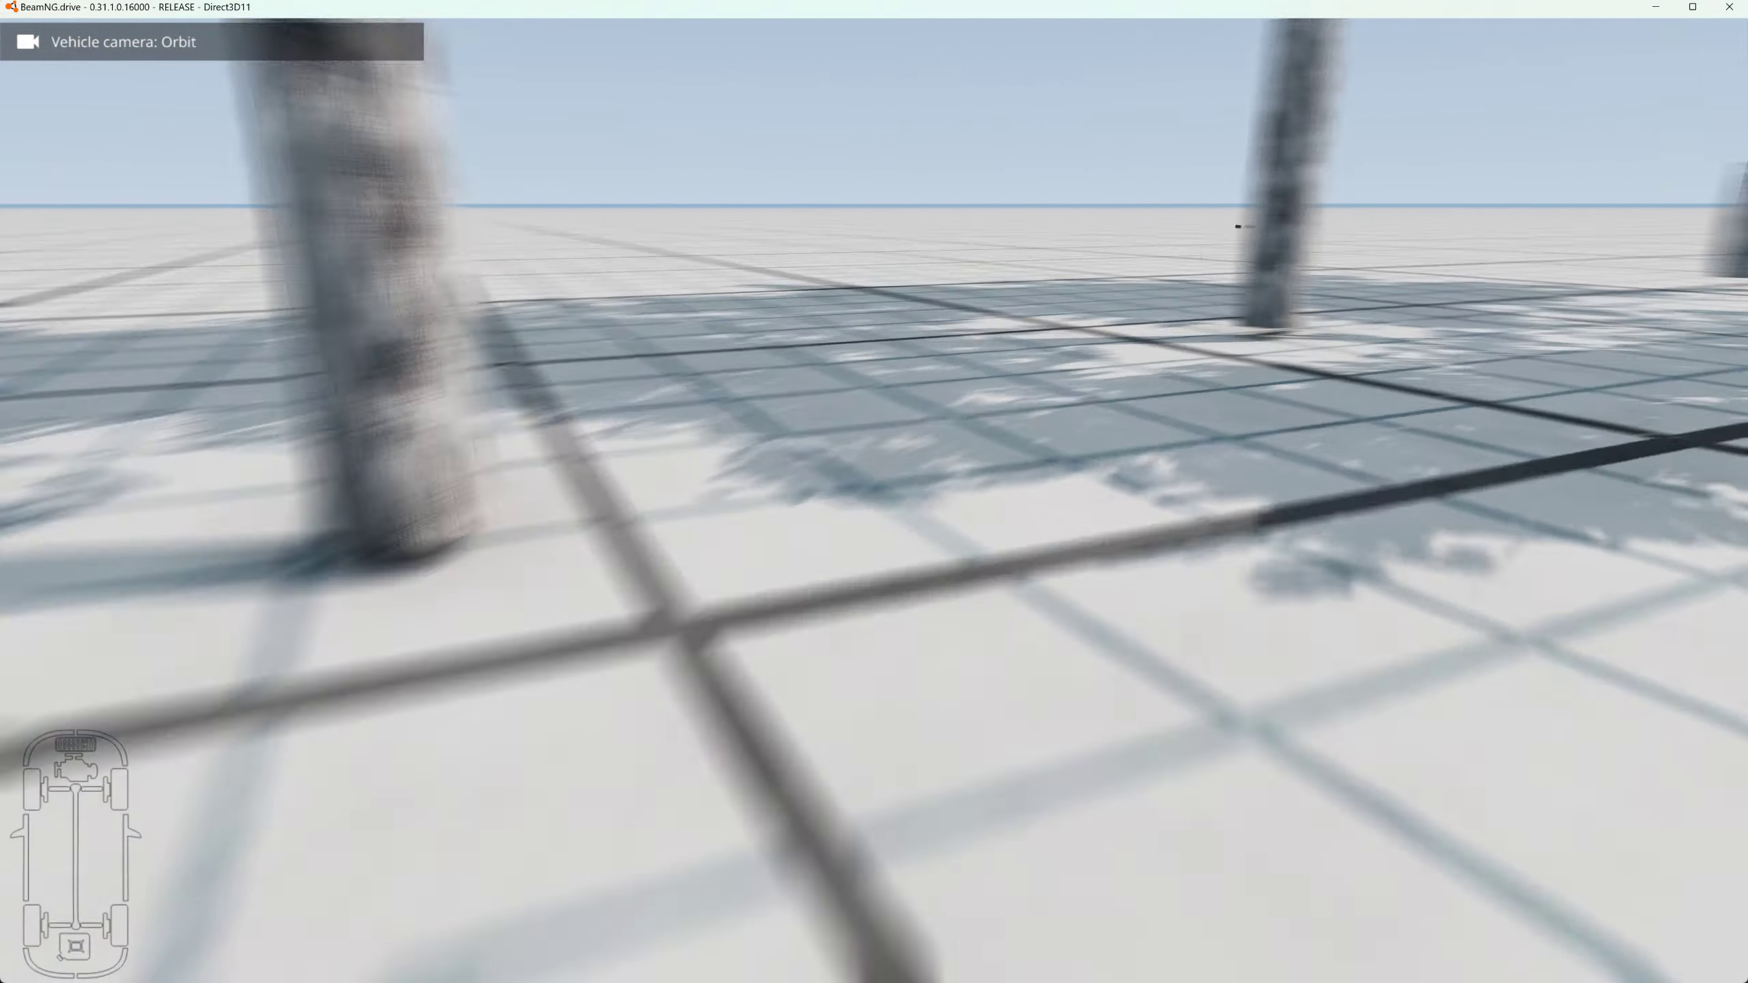
{"action": "key", "text": "Up"}
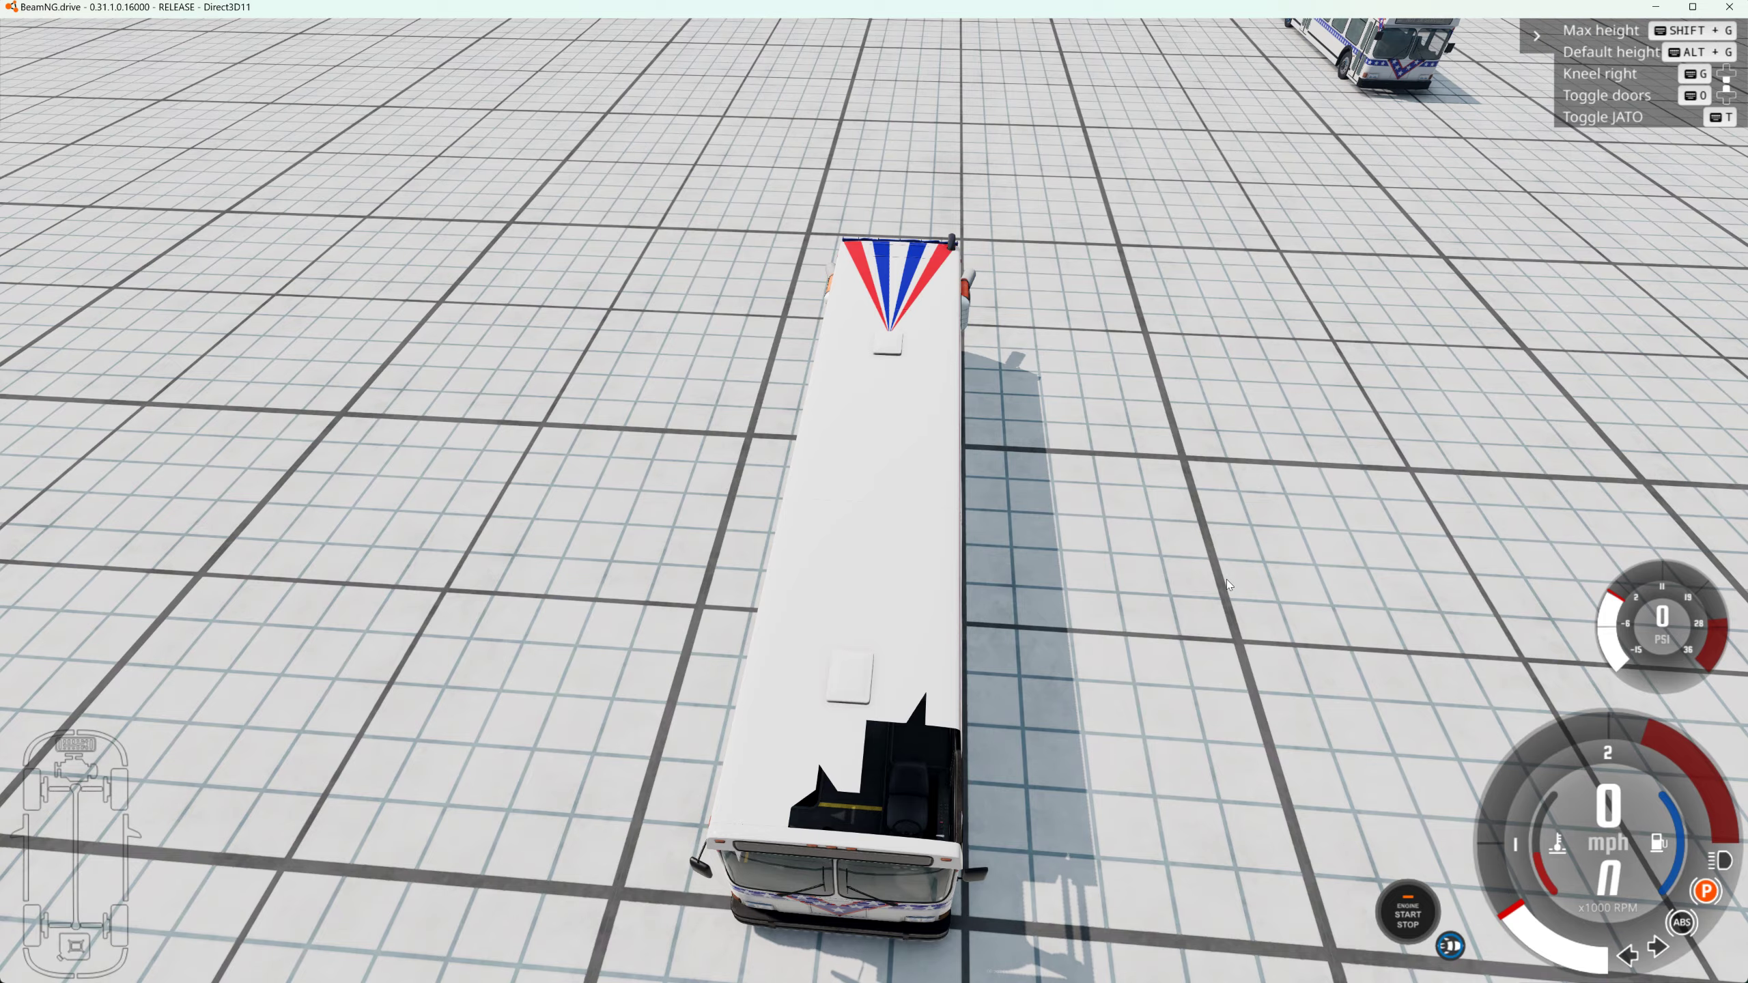
- Drive the bus forward across the grid while steering it left
{"action": "key", "text": "Up"}
{"action": "key", "text": "Left"}
{"action": "key", "text": "Up"}
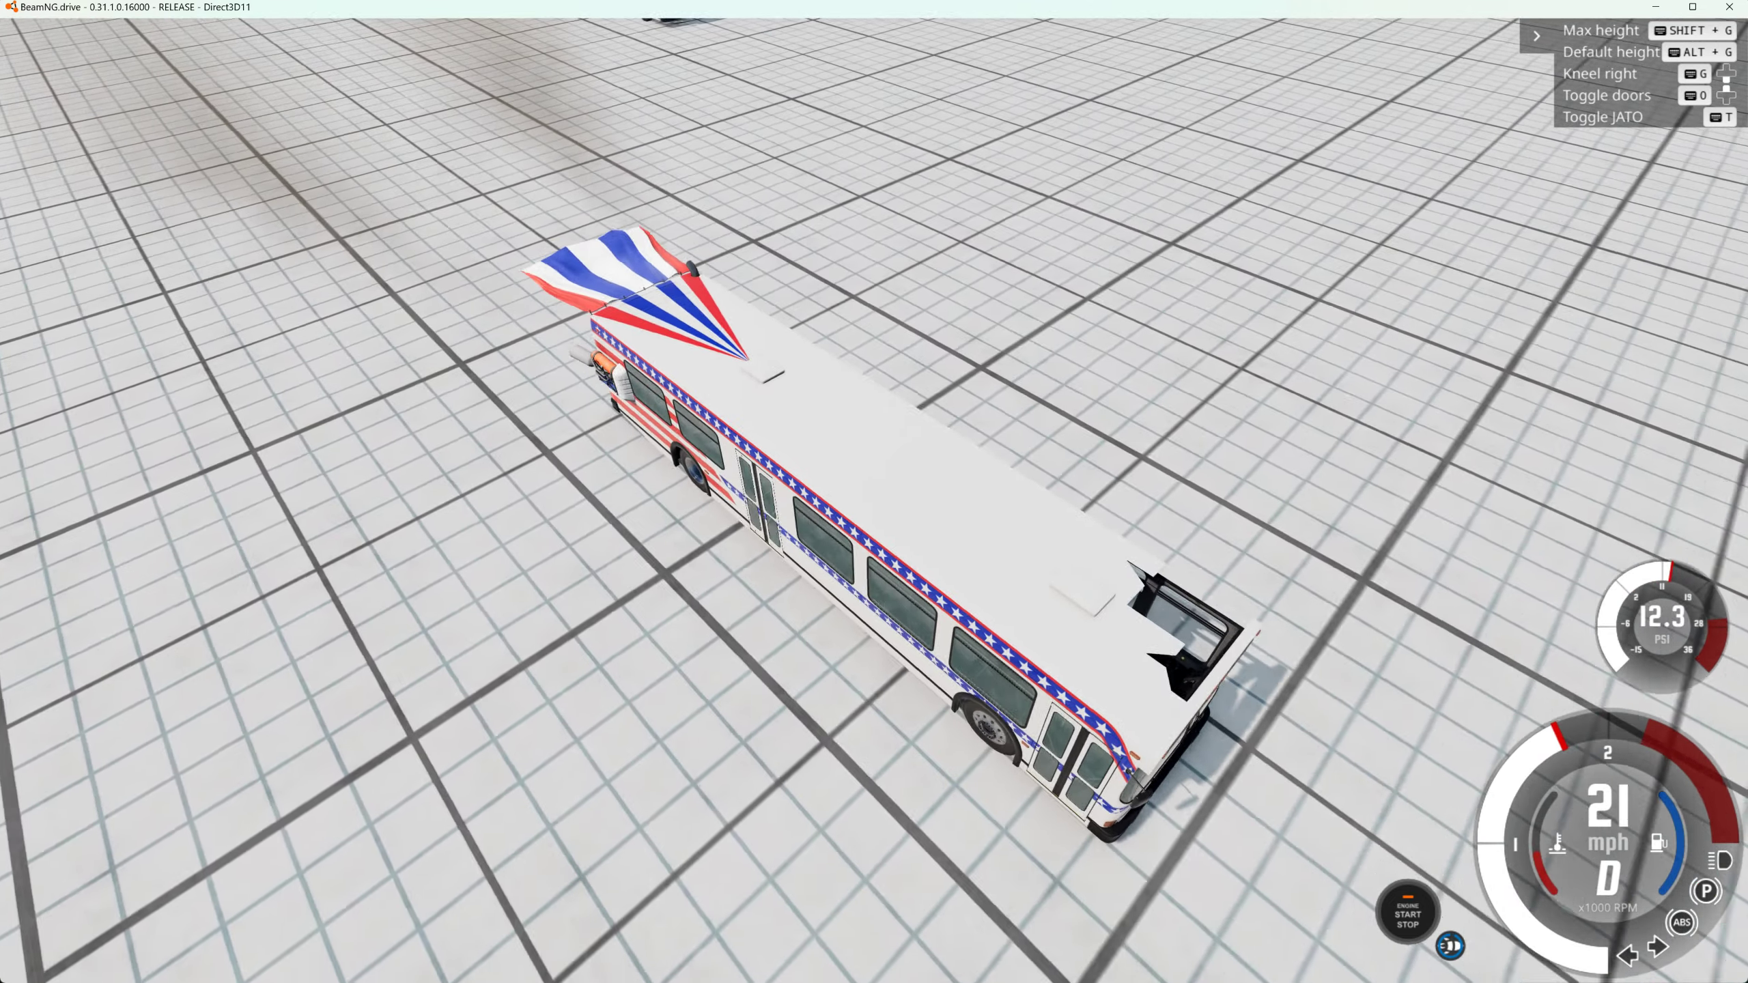
{"action": "key", "text": "Up"}
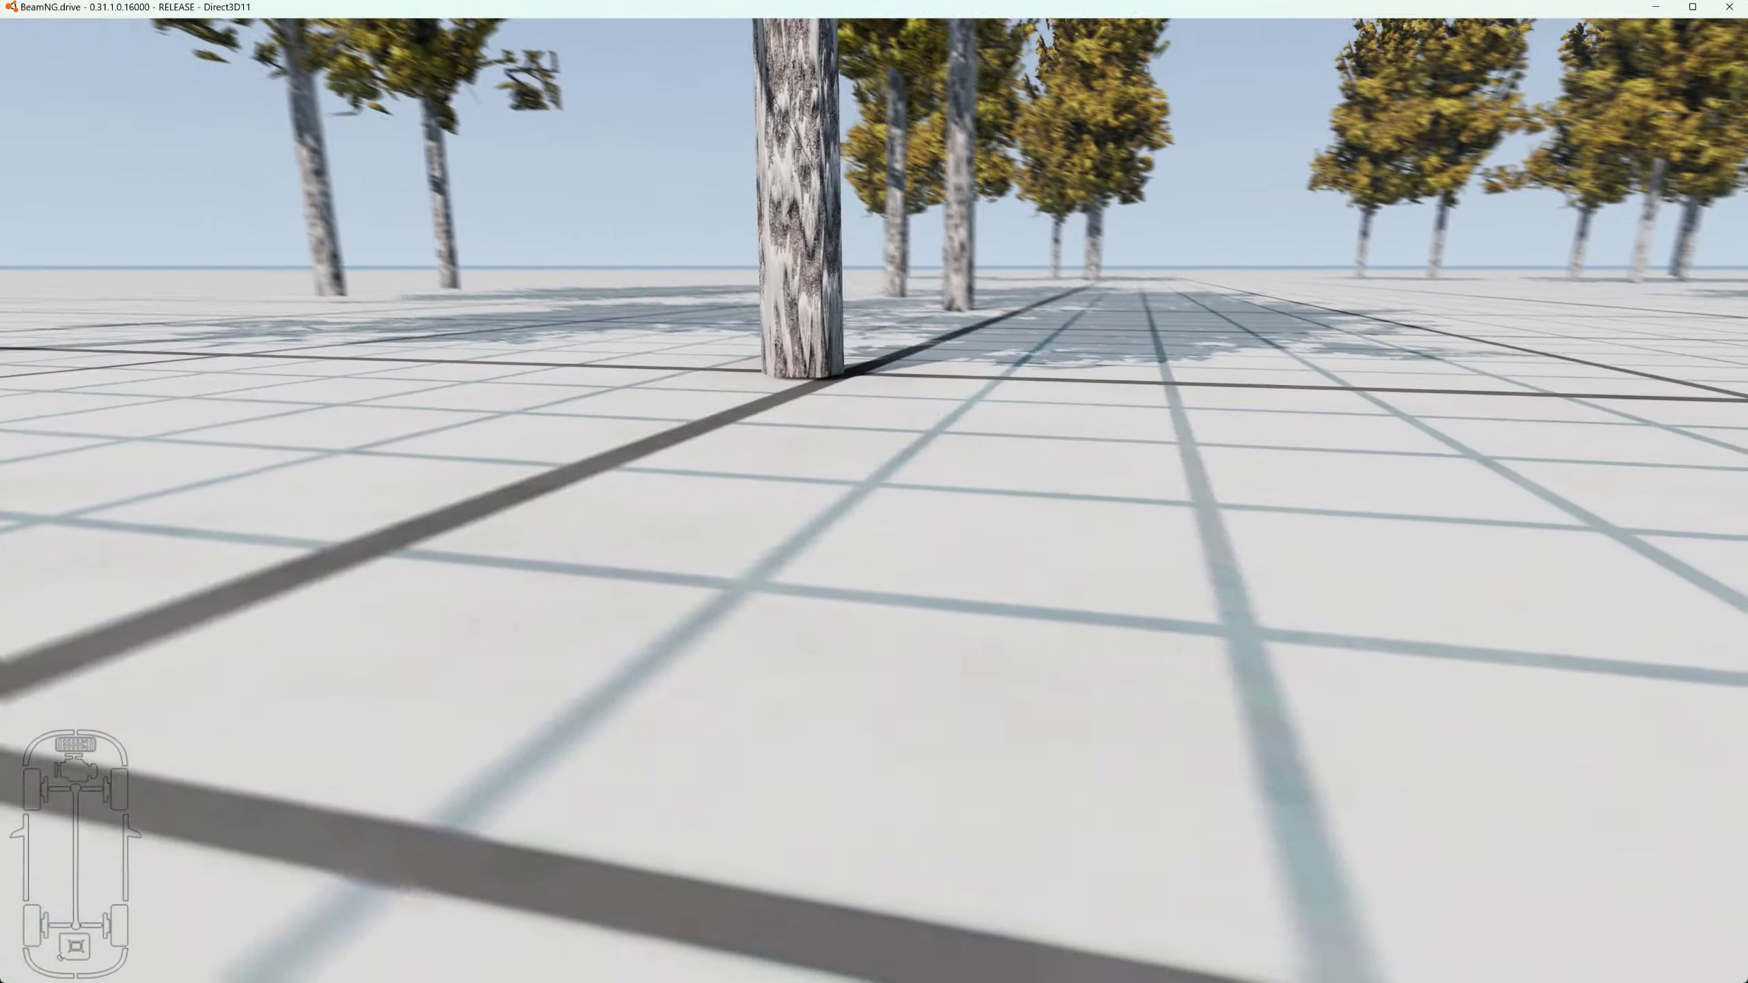
- View the buses and the forest from an elevated free camera, and return to the orbit camera
{"action": "key", "text": "shift+c"}
{"action": "key", "text": "s"}
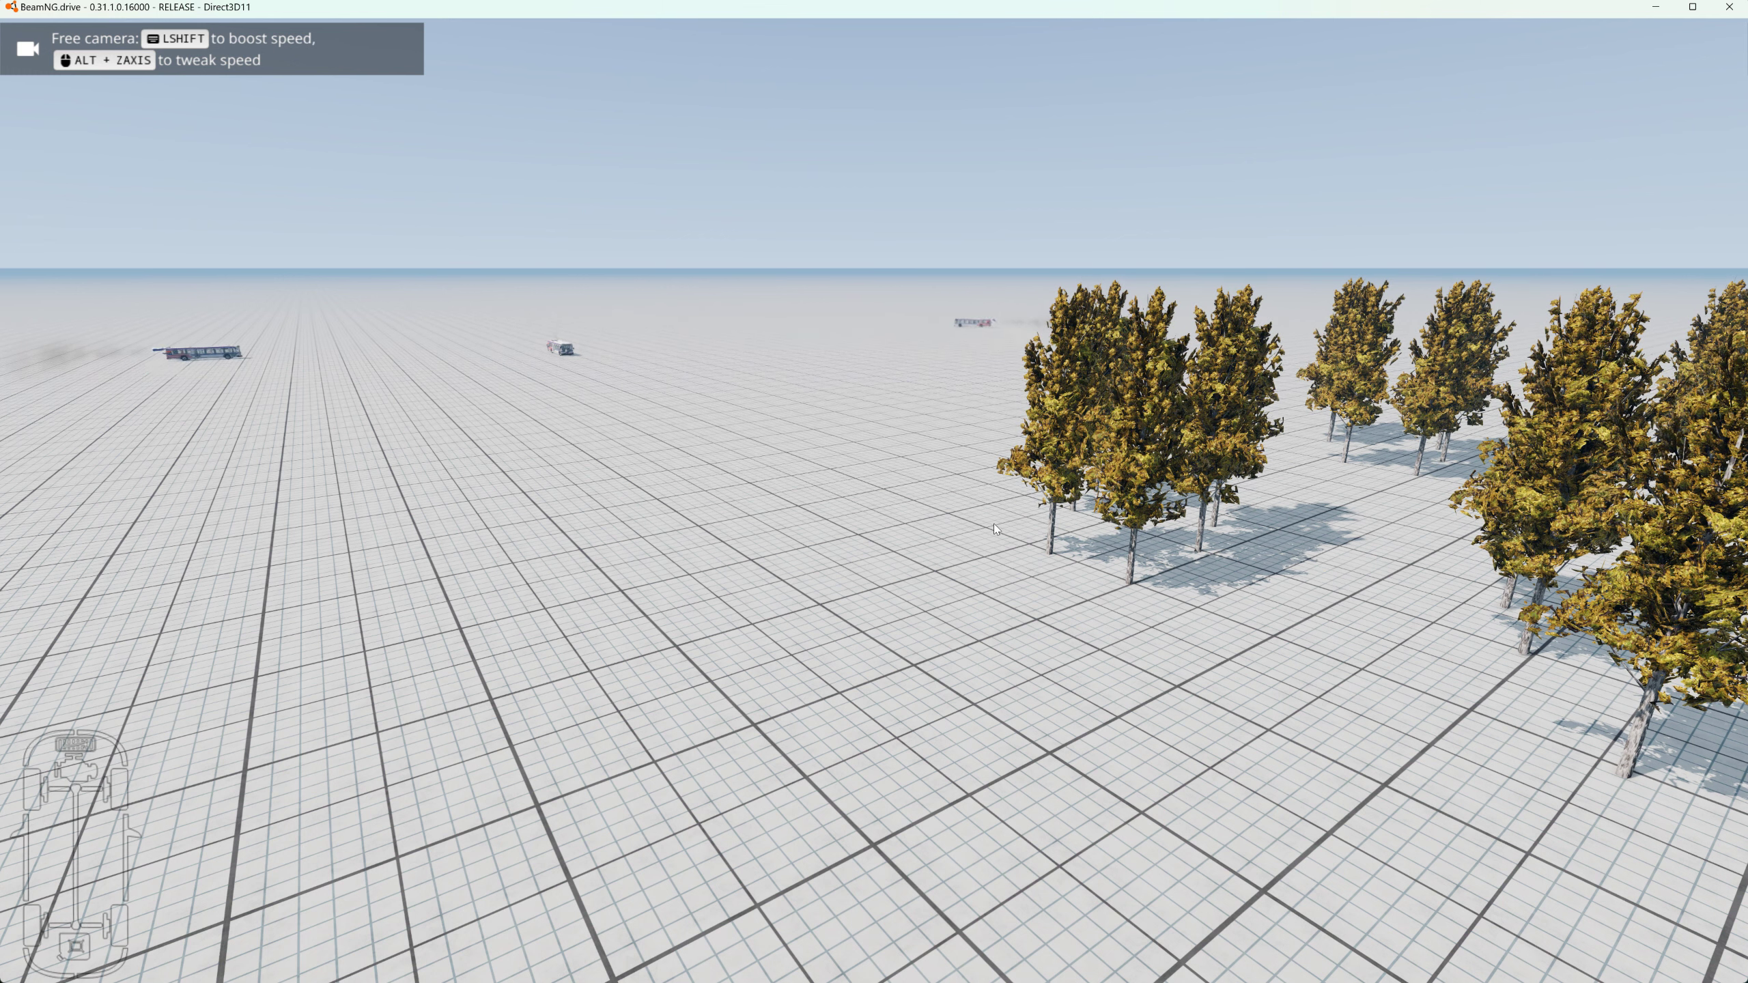
{"action": "key", "text": "shift+c"}
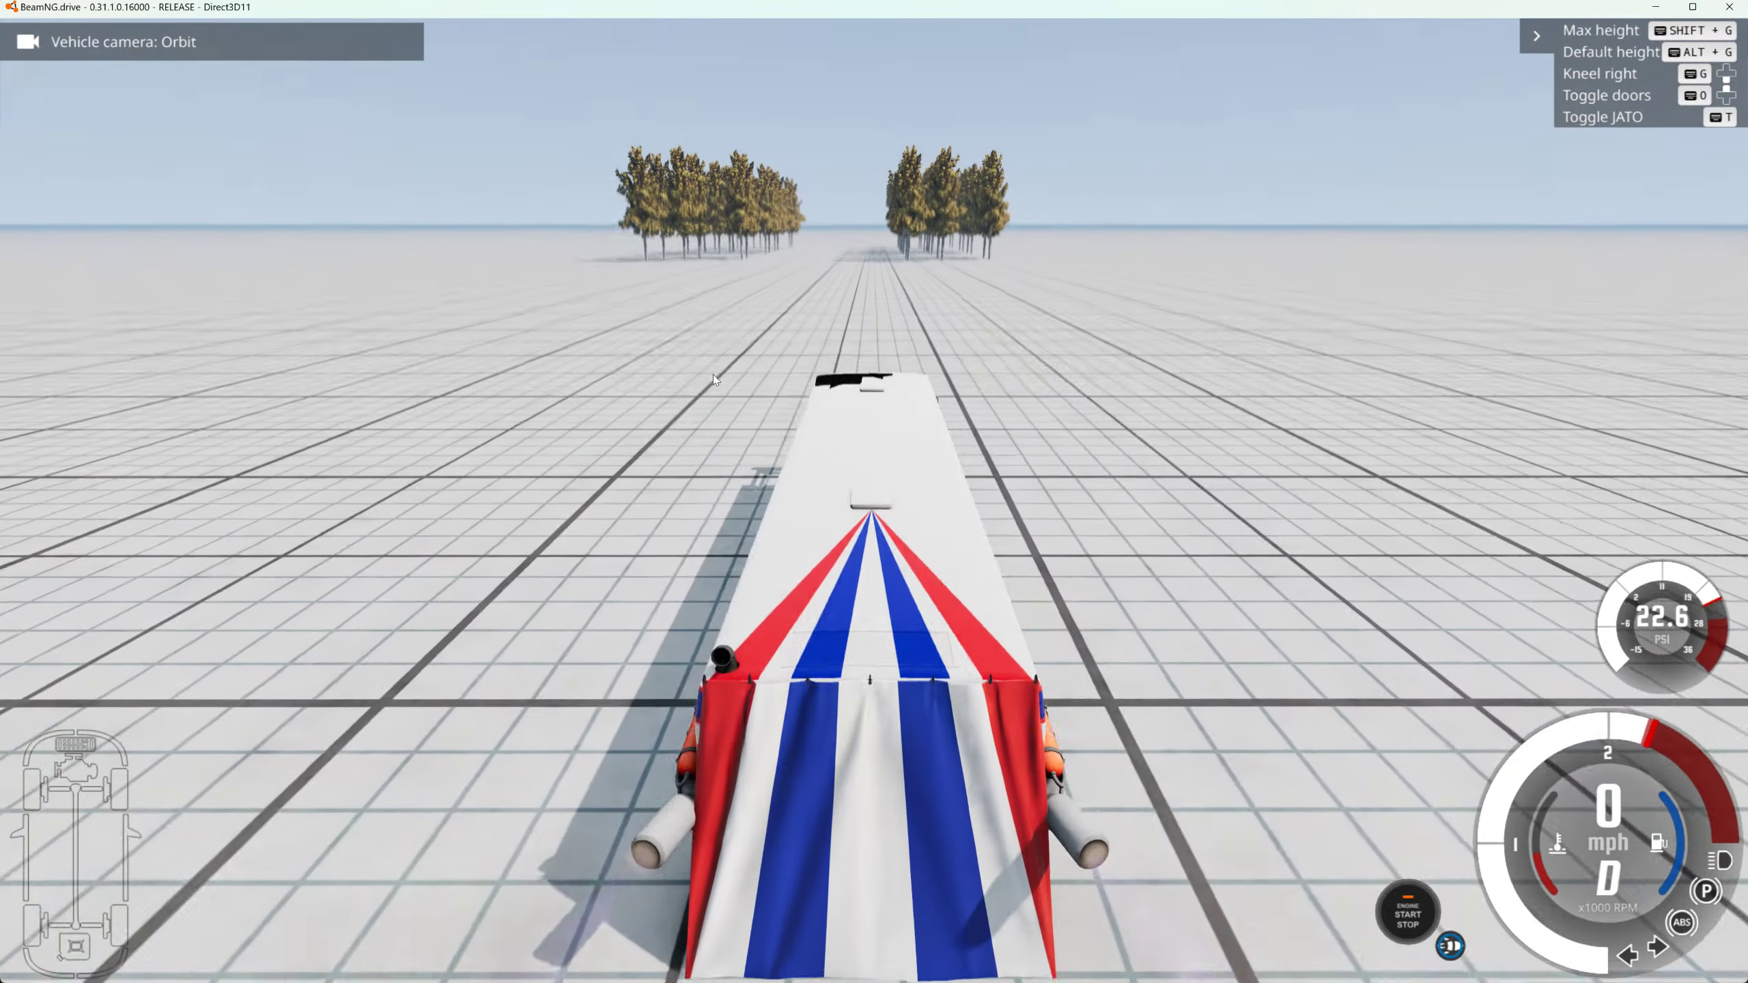
- Drive the bus toward the forest, toggling its JATO, and brake it to a stop
{"action": "key", "text": "q"}
{"action": "key", "text": "Up"}
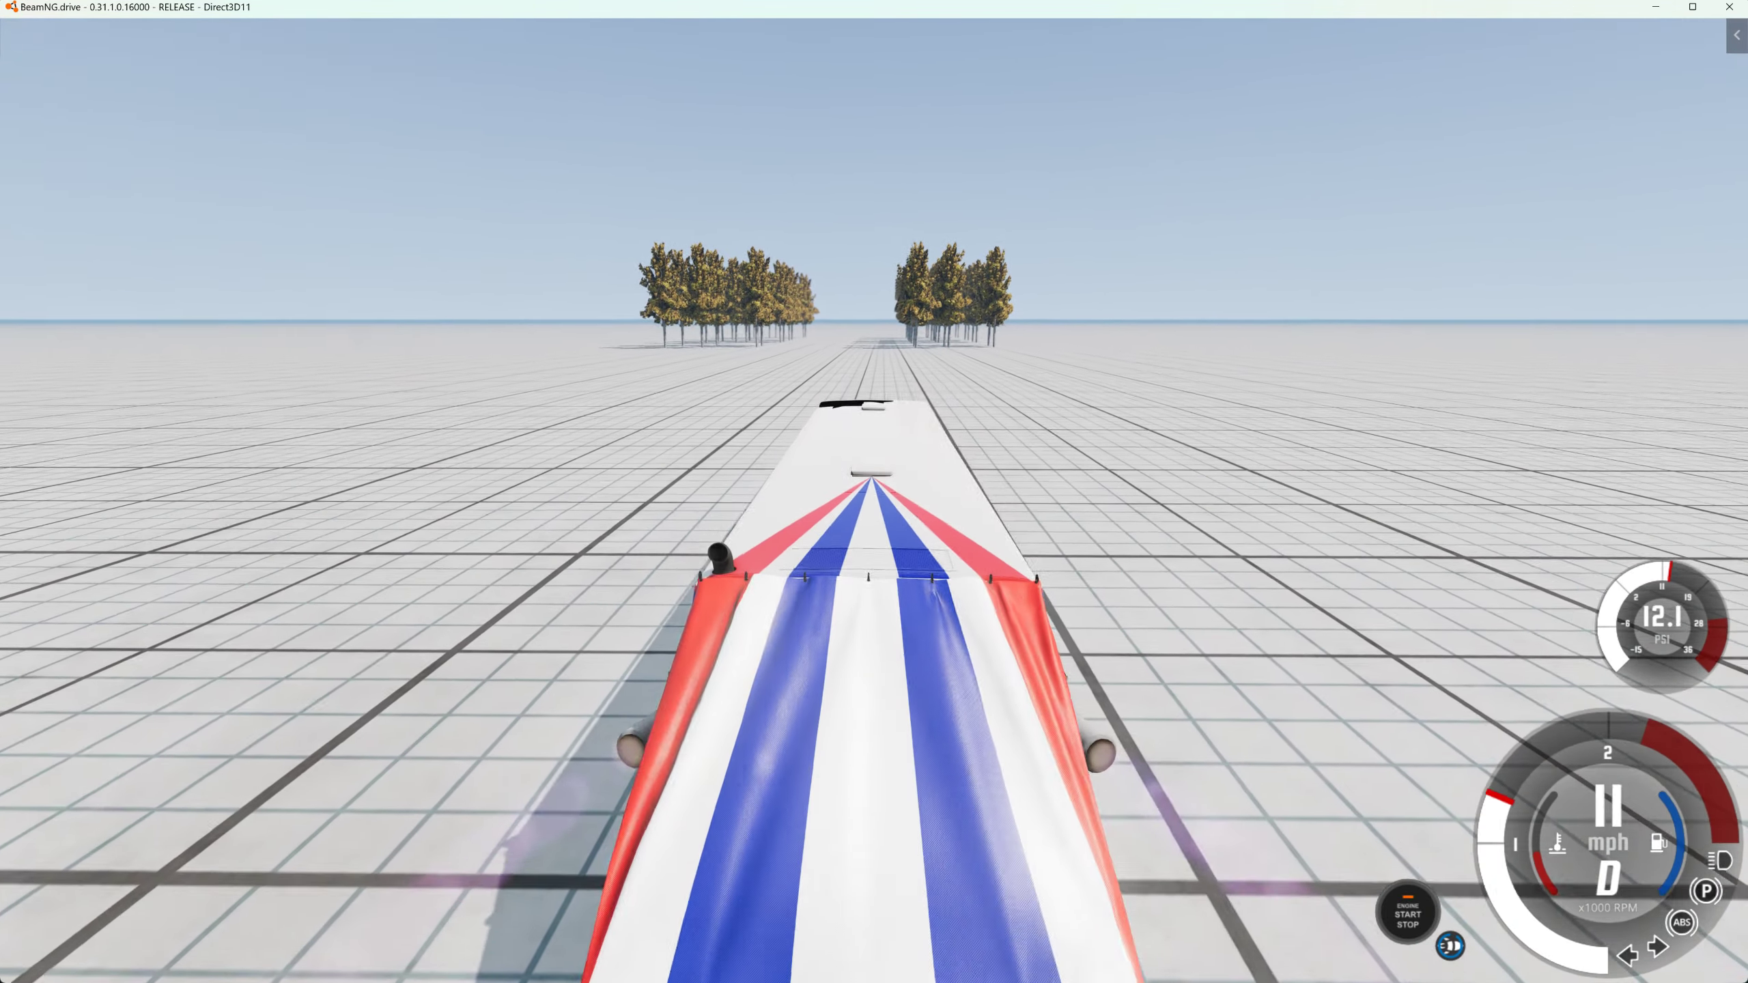
{"action": "key", "text": "t"}
{"action": "key", "text": "Down"}
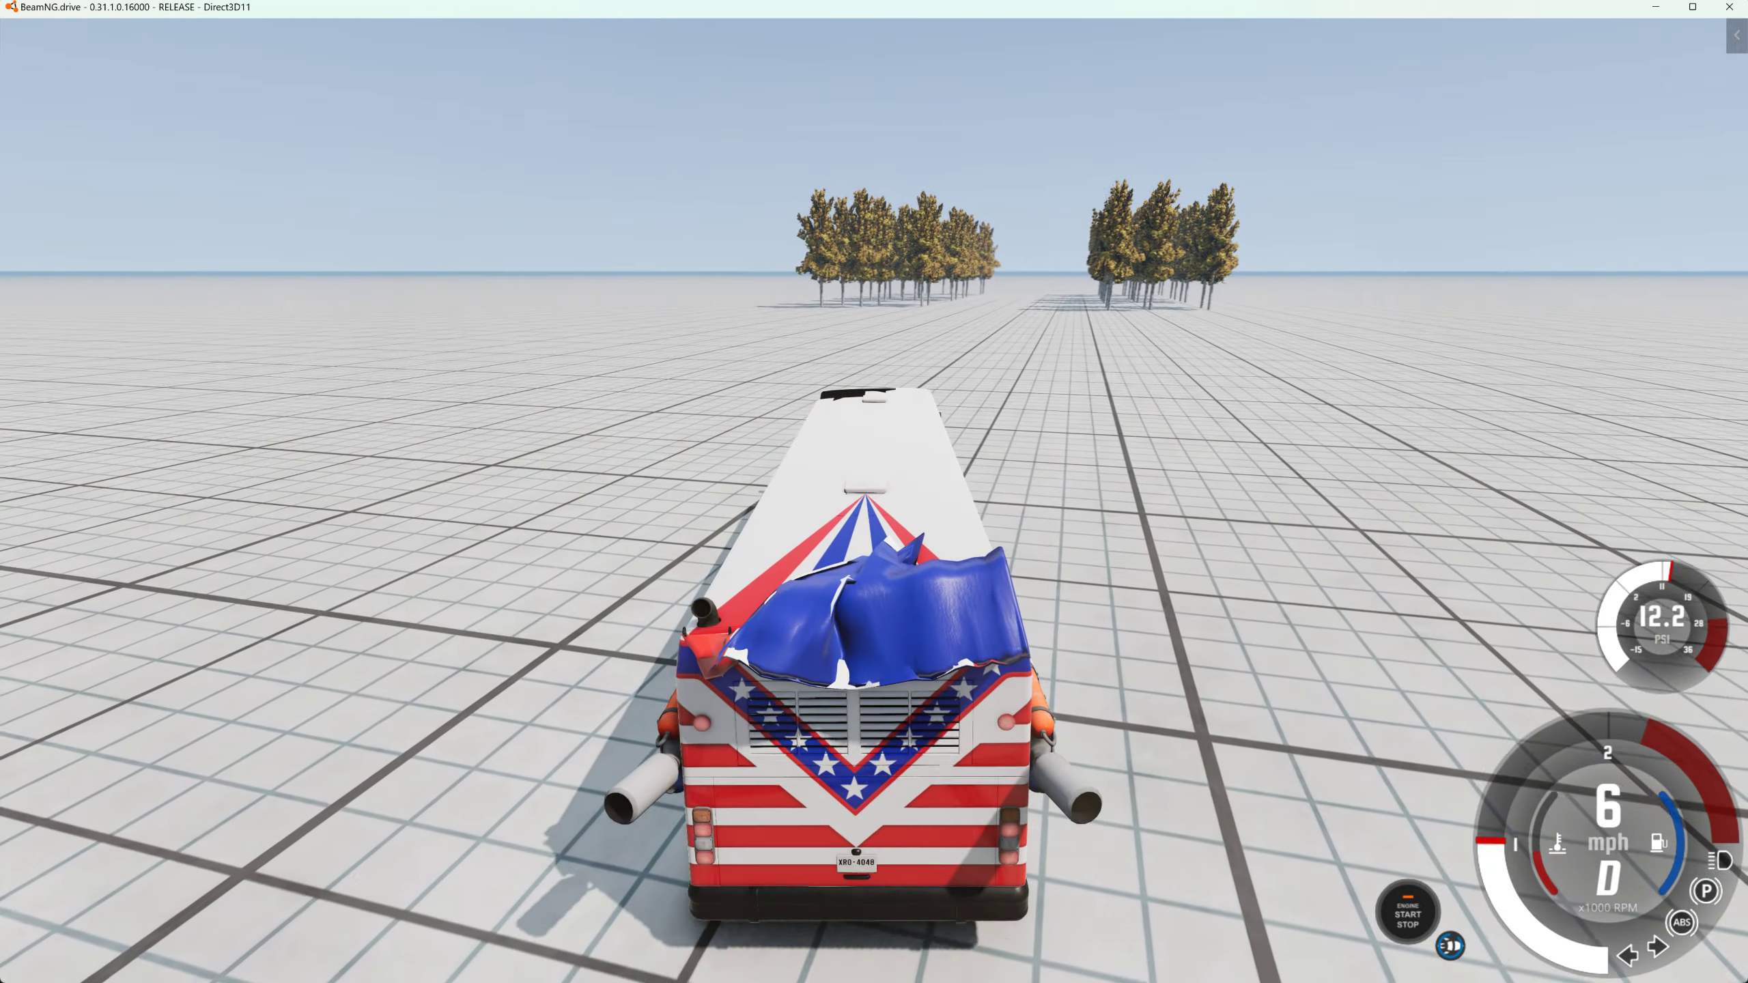
- Pull a free camera back from the stopped bus to view the forest run from a distance
{"action": "key", "text": "shift+c"}
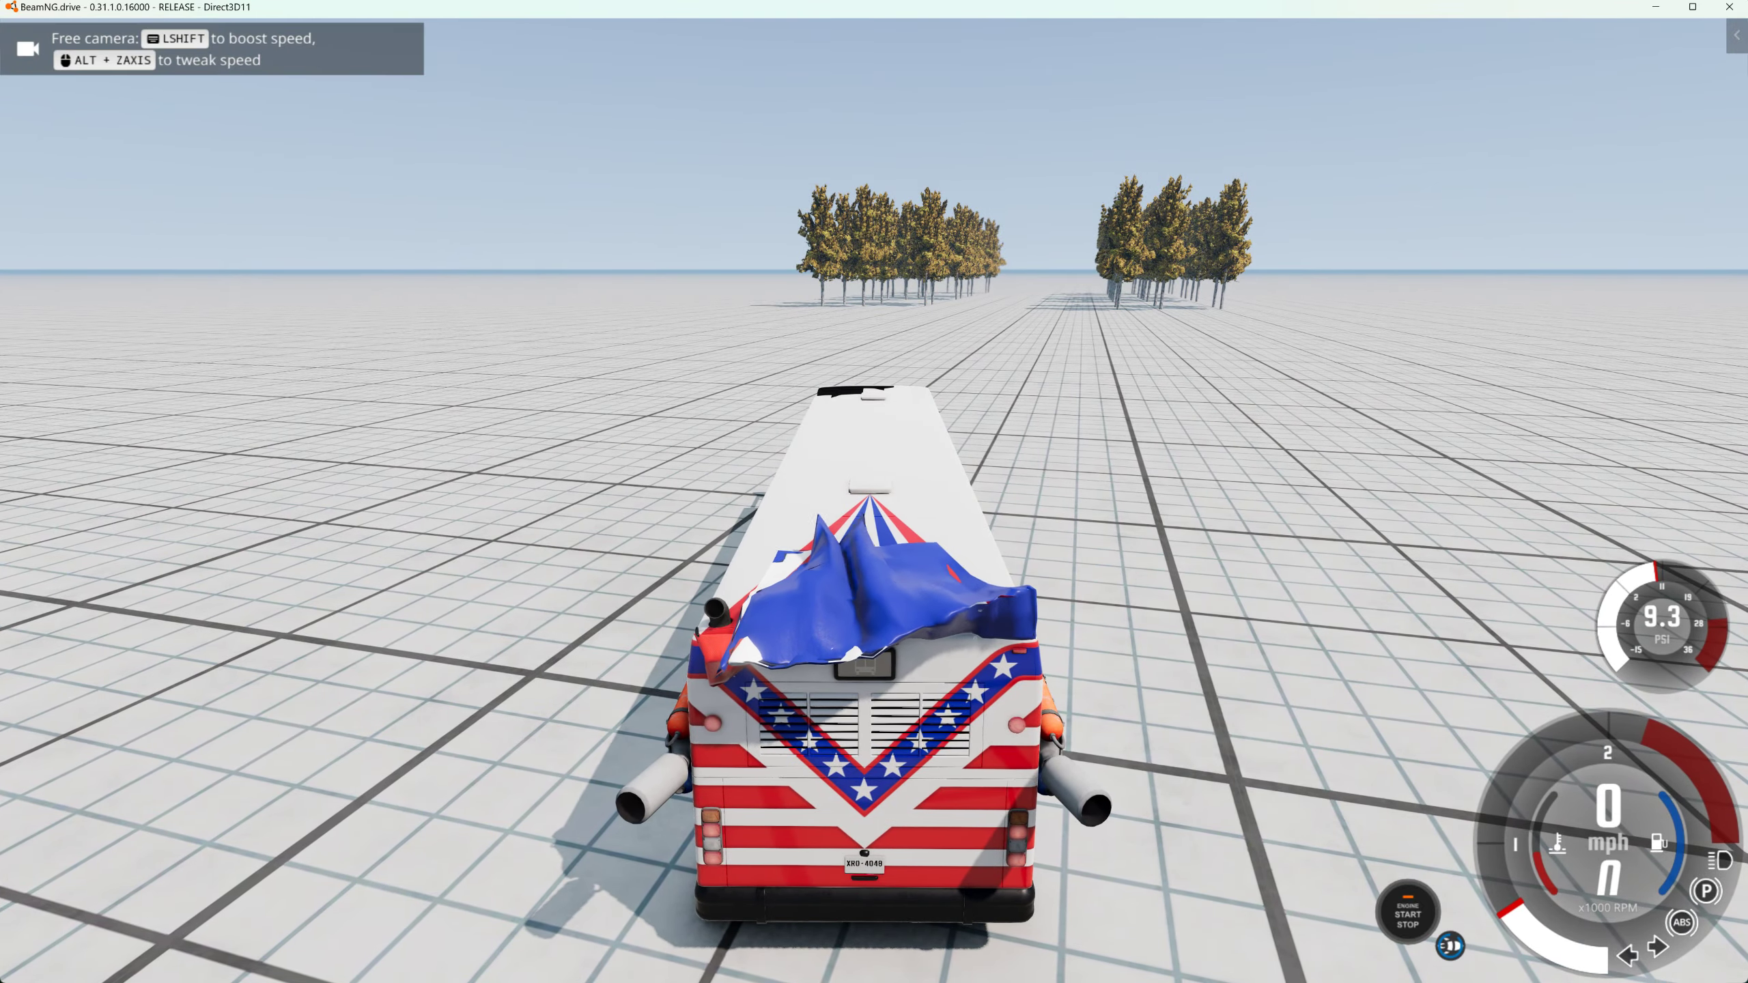
{"action": "key", "text": "s"}
{"action": "key", "text": "s"}
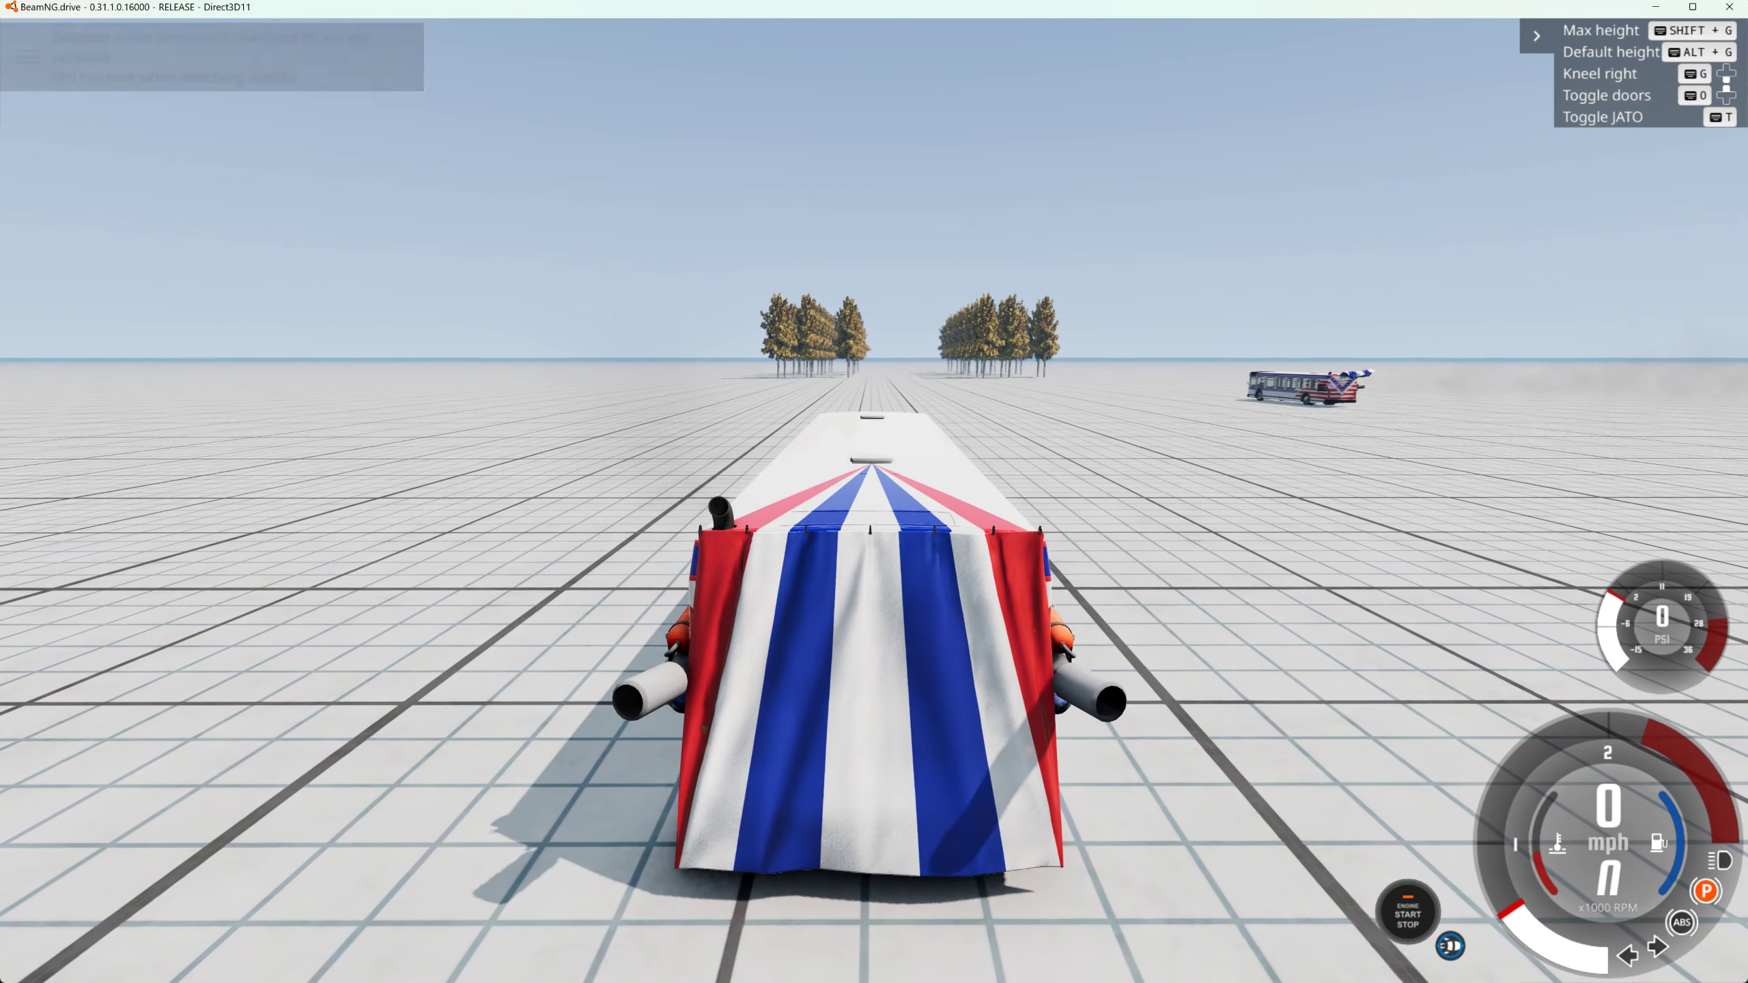
- Turn the reset bus slightly left with a short drive forward, and brake it to a stop
{"action": "key", "text": "Up"}
{"action": "key", "text": "Left"}
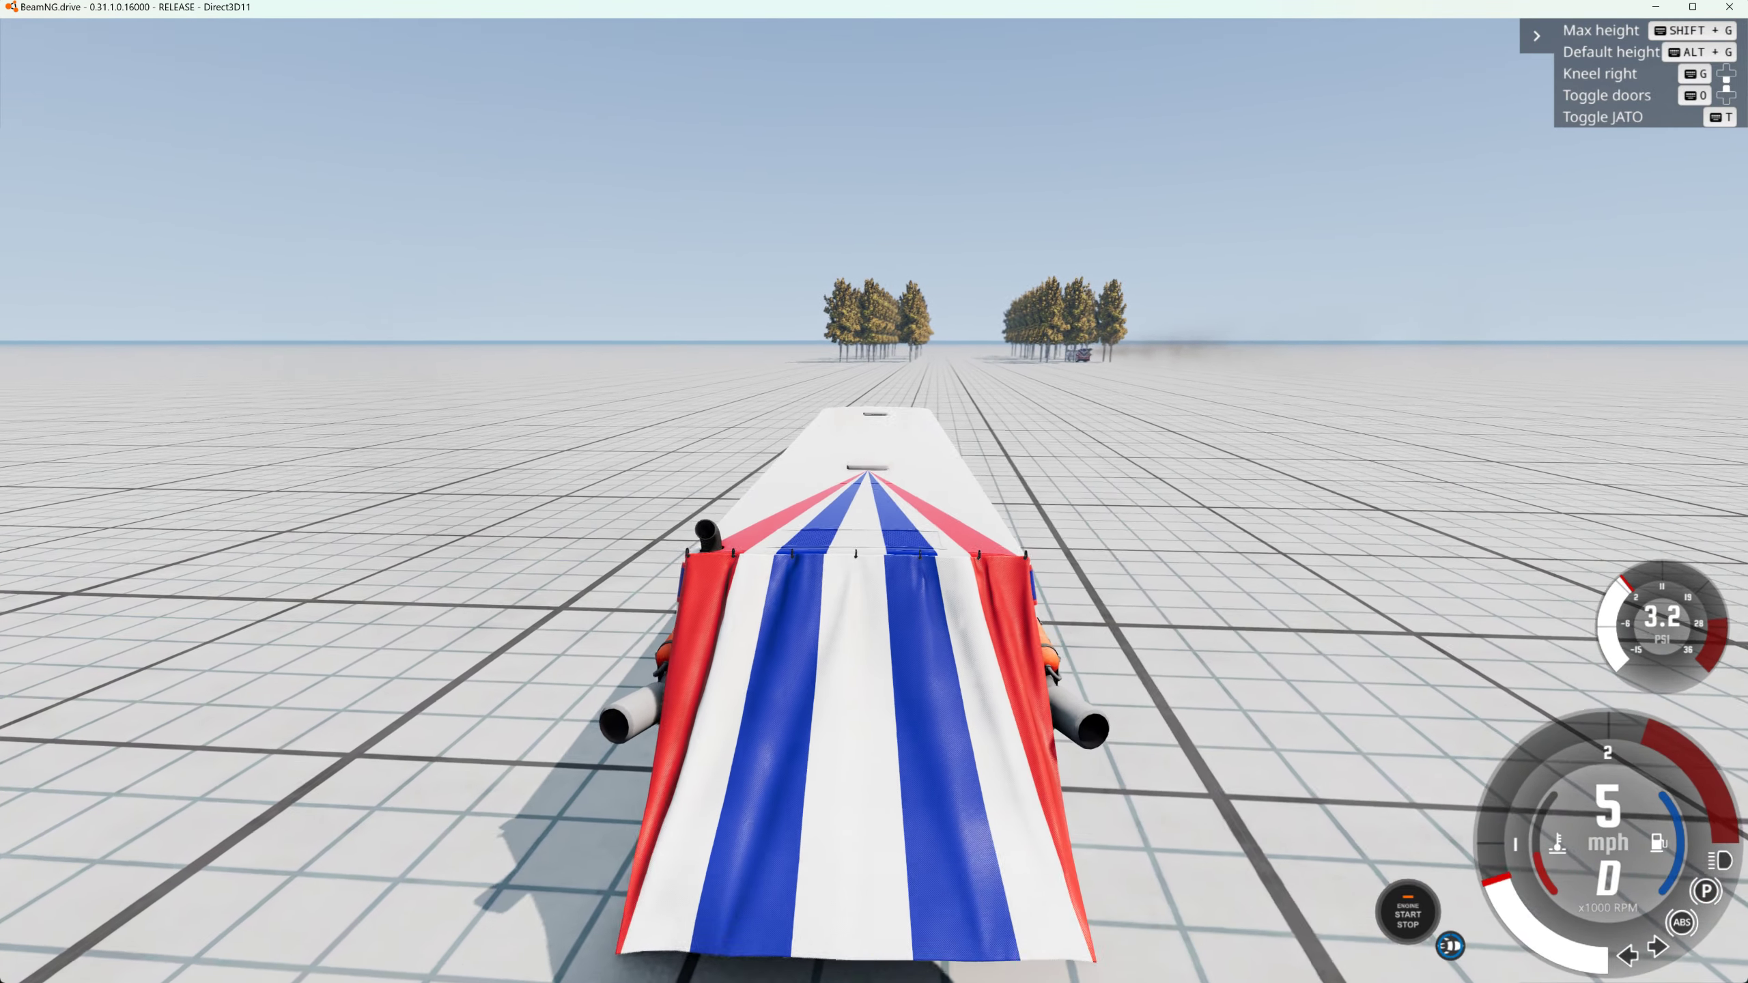
{"action": "key", "text": "Down"}
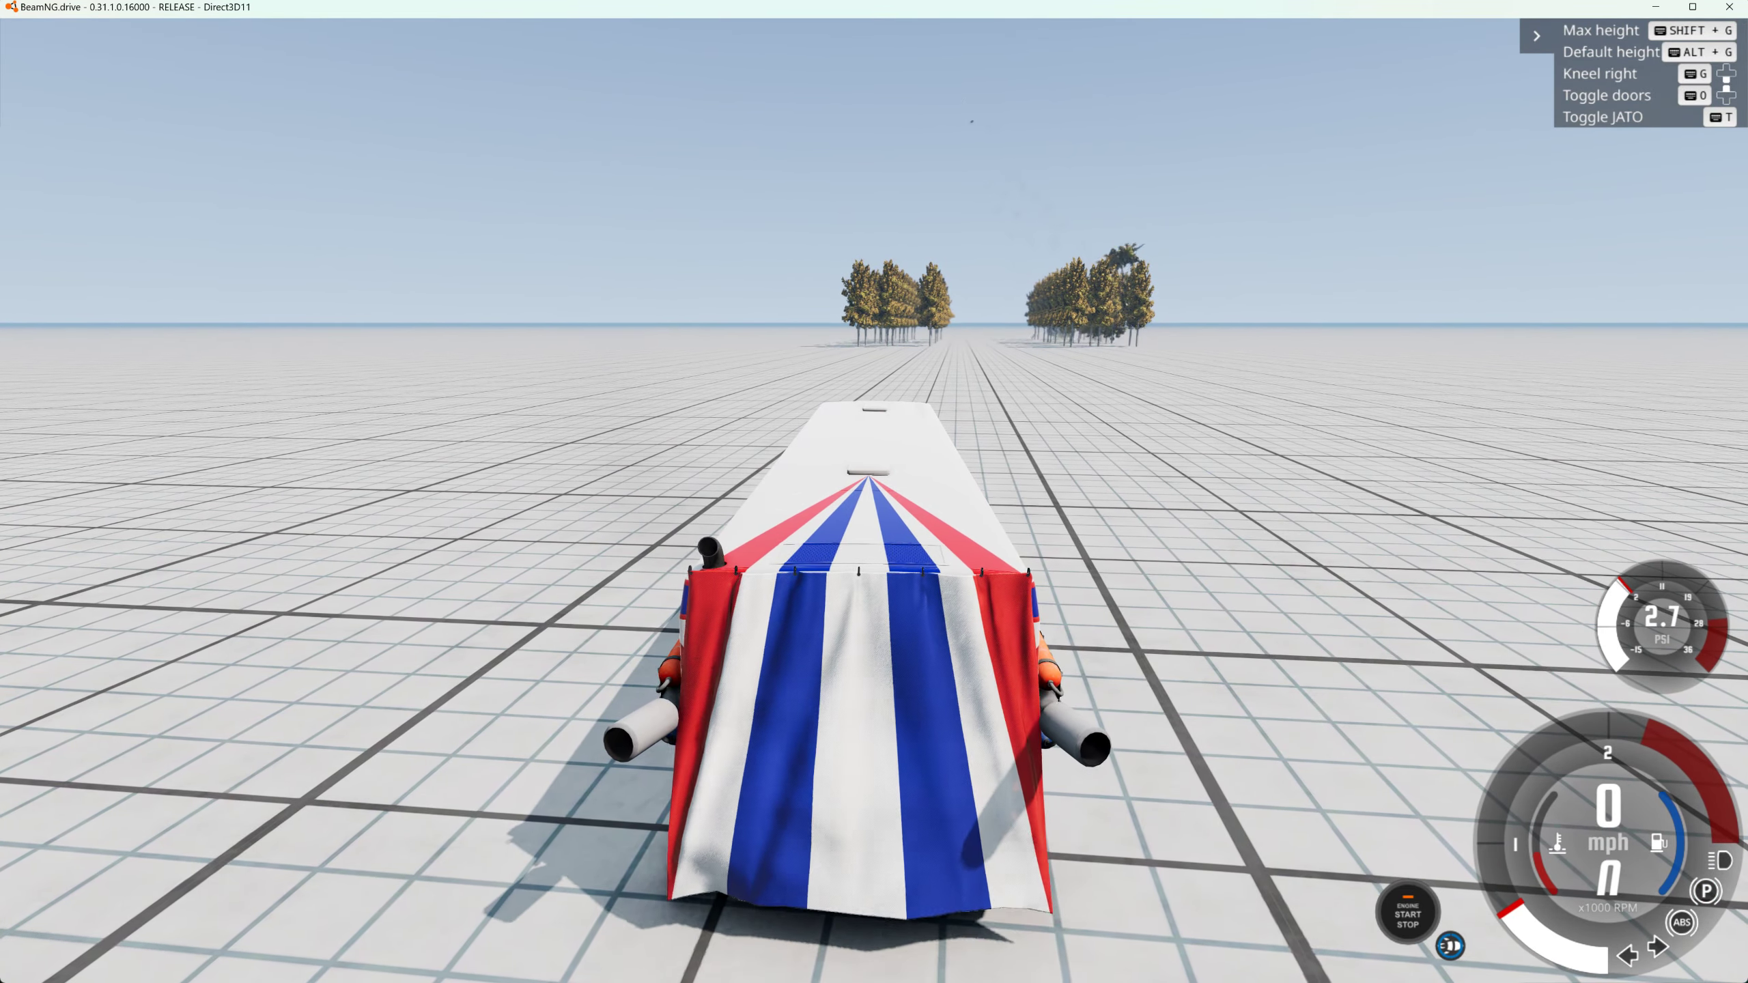
- Recover the bus and accelerate it toward the forest
{"action": "key", "text": "r"}
{"action": "key", "text": "Up"}
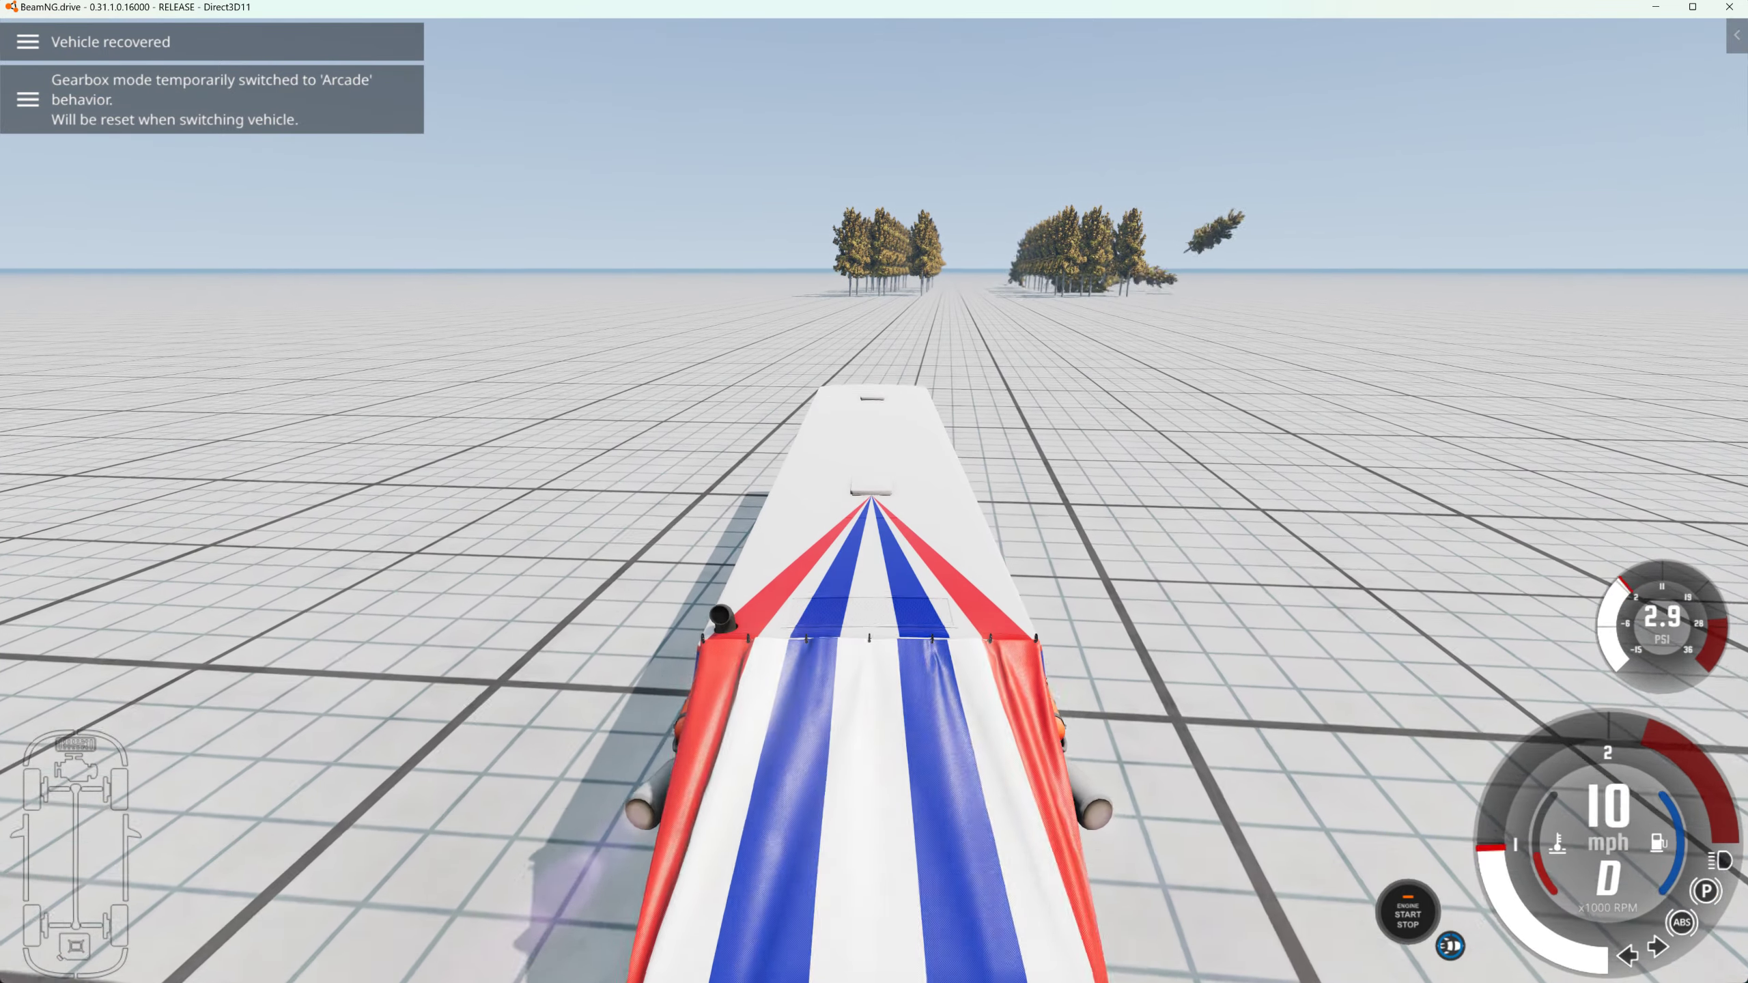
{"action": "key", "text": "Up"}
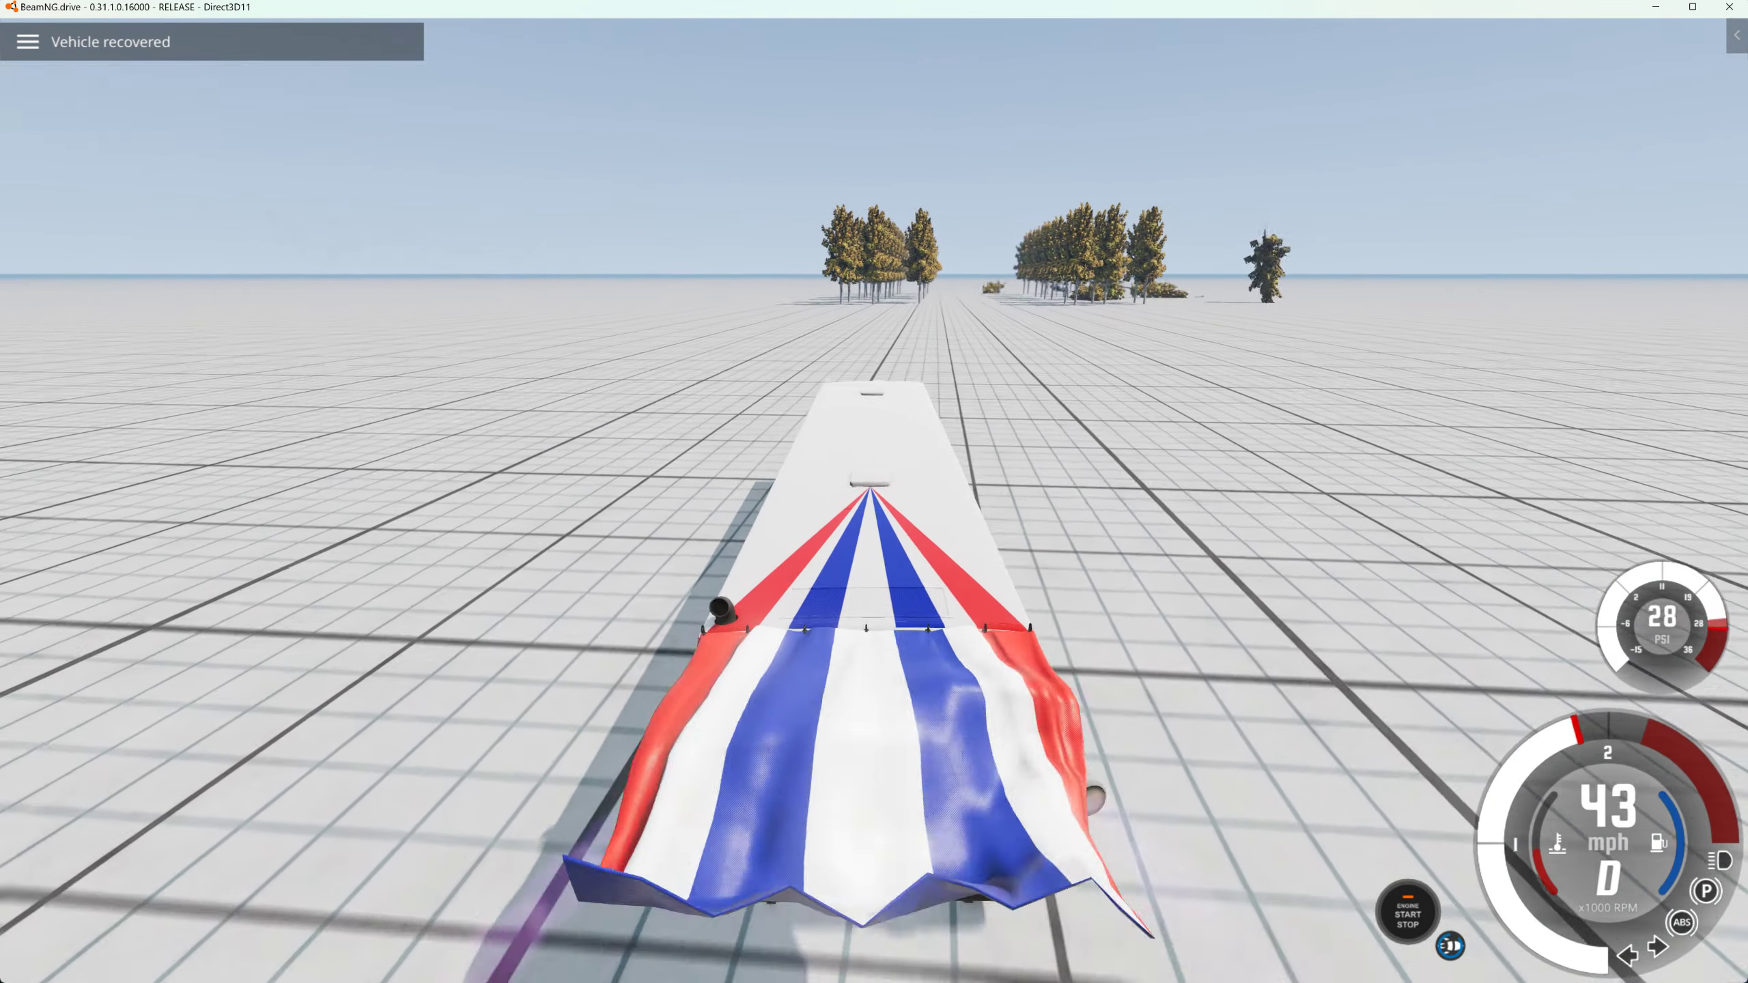
- Switch to another vehicle, watch the buses reach the trees from a moving free camera, and reset the vehicles
{"action": "key", "text": "Tab"}
{"action": "key", "text": "shift+c"}
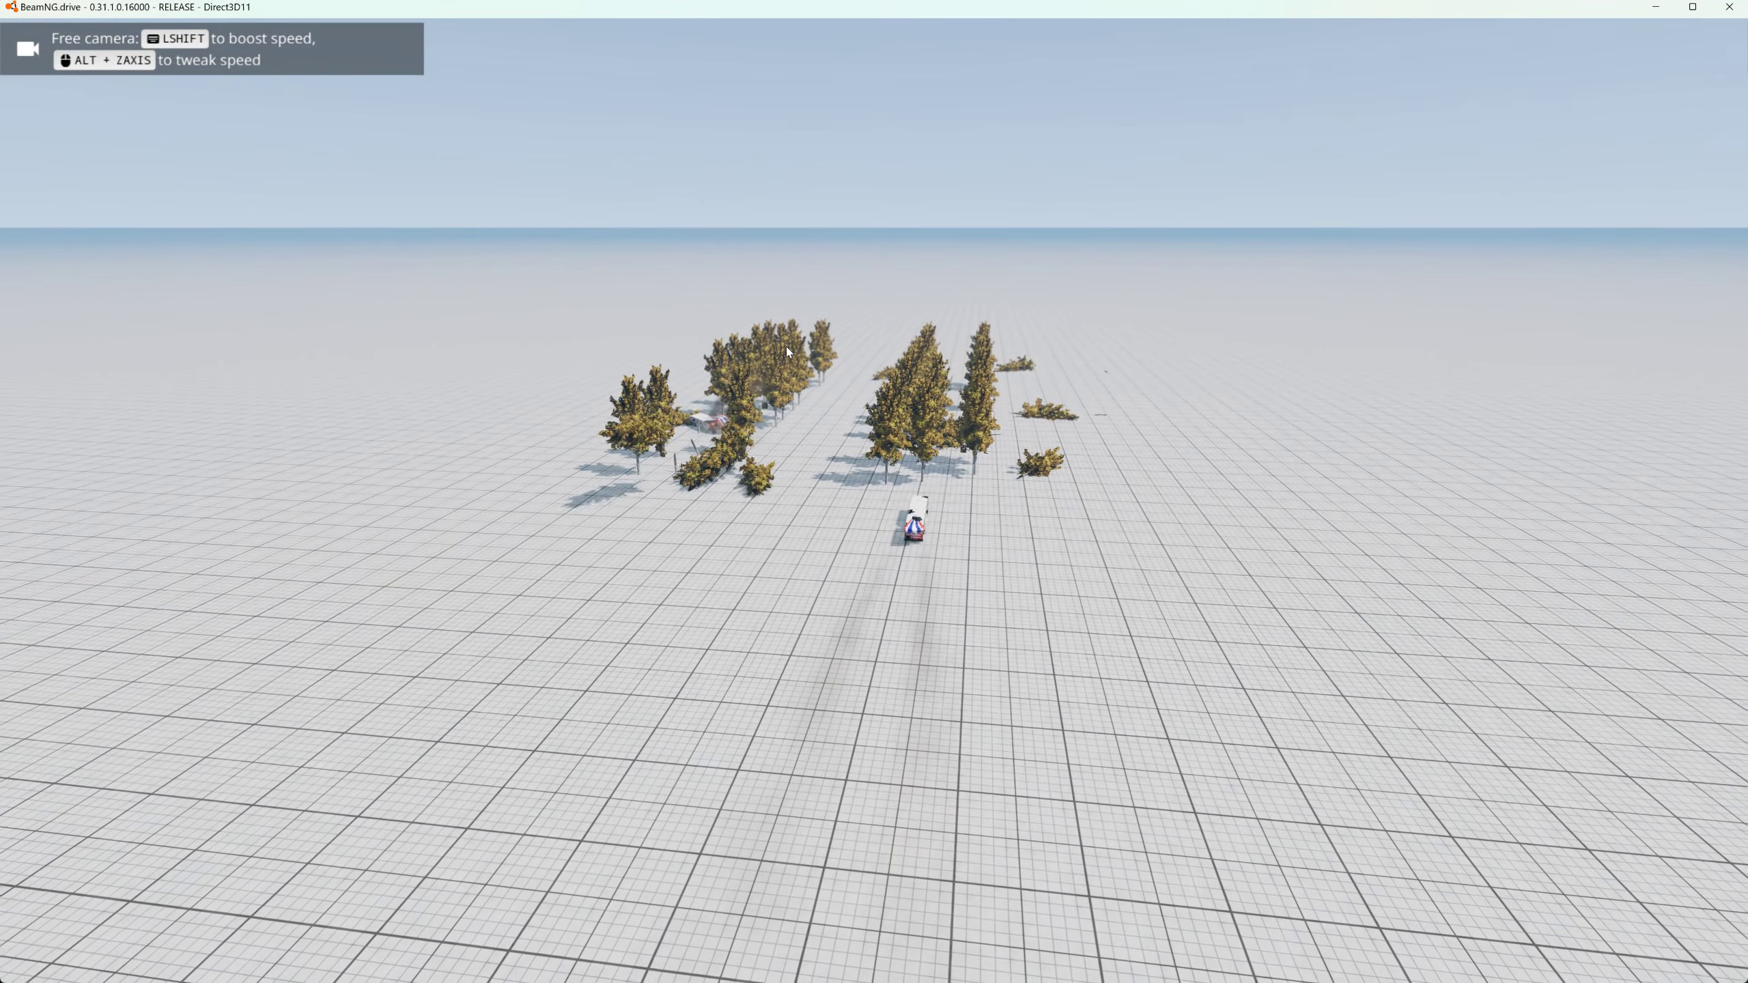
{"action": "right_click_drag", "start_coordinate": [825, 354], "coordinate": [965, 384]}
{"action": "key", "text": "w"}
{"action": "key", "text": "d"}
{"action": "key", "text": "BackSpace"}
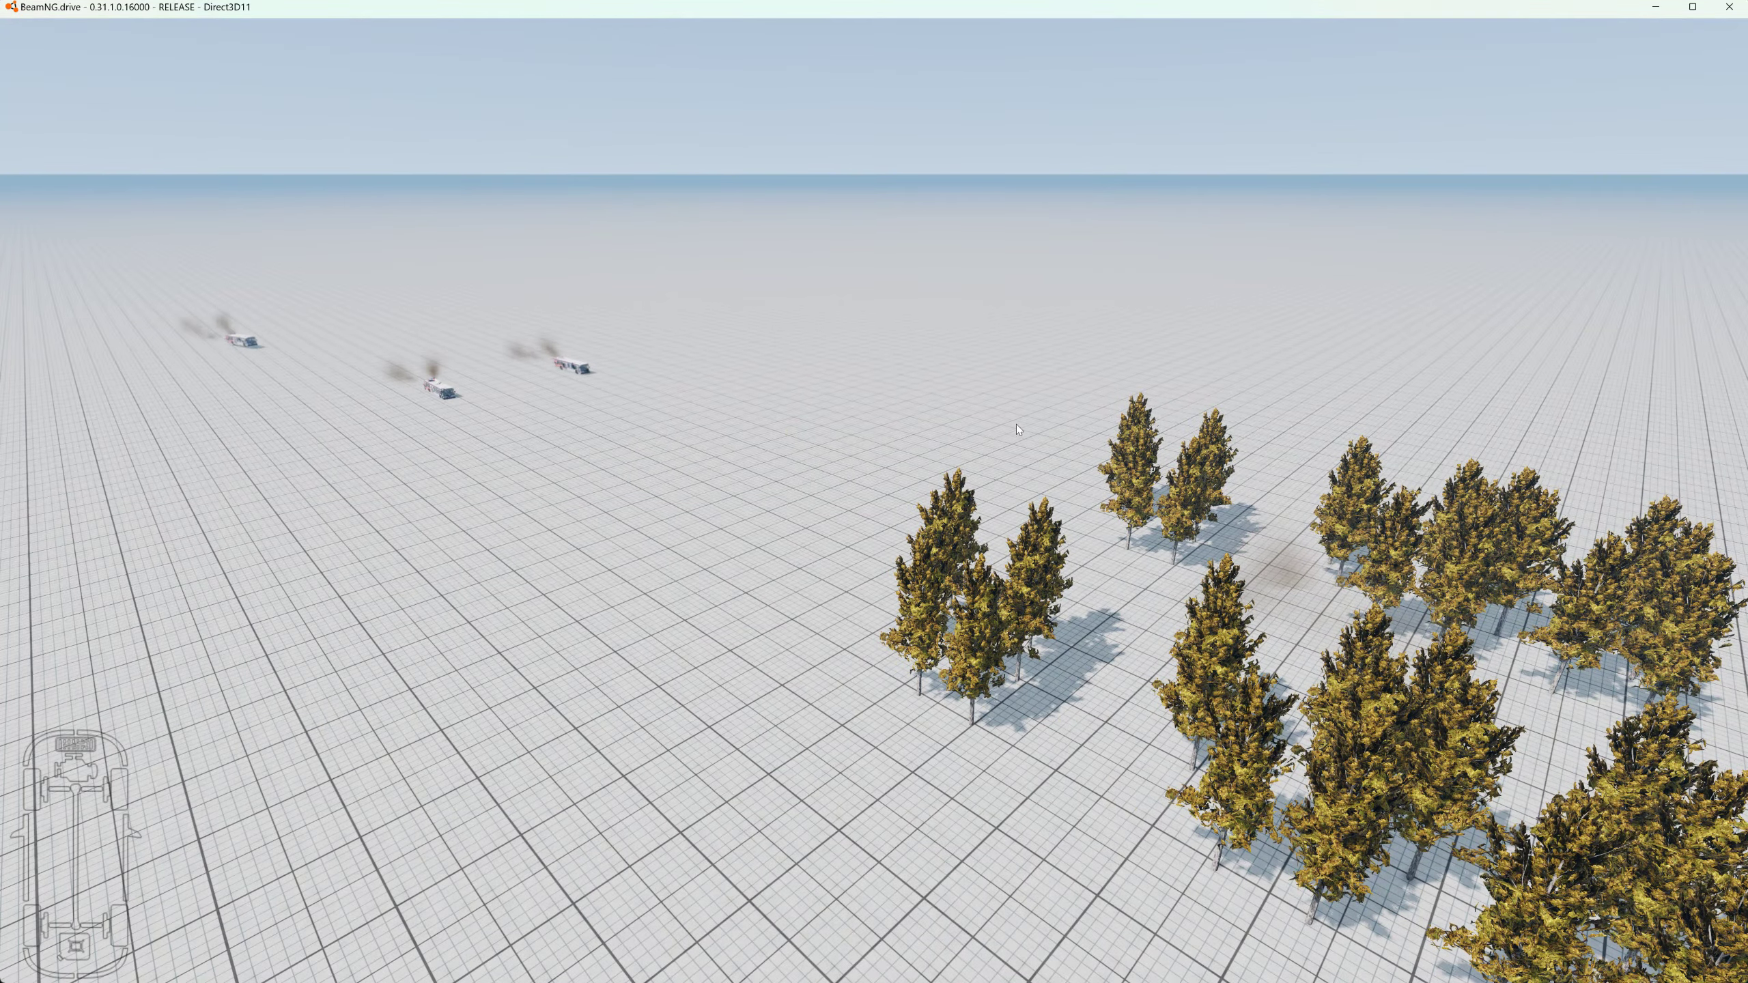